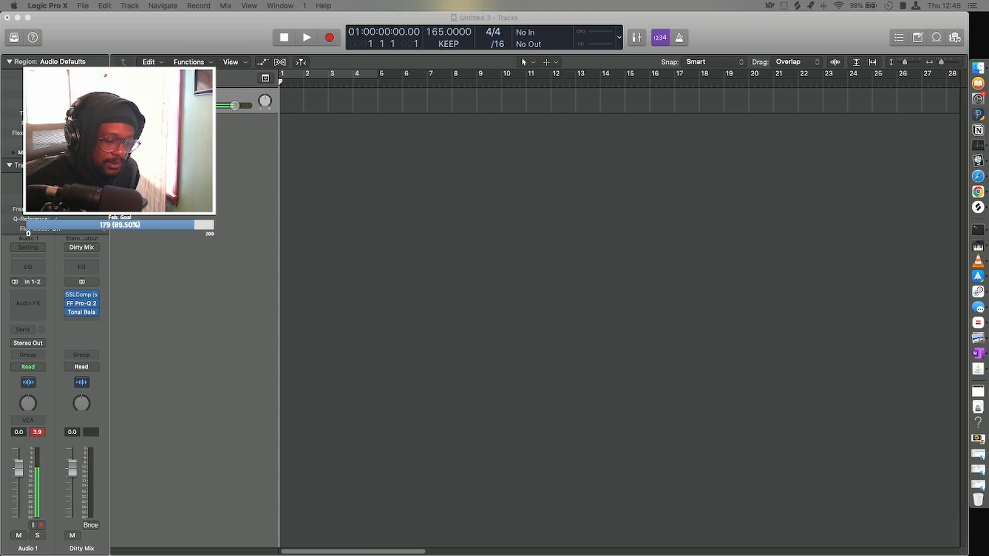
Switch to Splice and preview the 162 BPM guitar loop from the Flowers: Indie Pop pack.
{"action": "left_click_drag", "start_coordinate": [254, 536], "coordinate": [371, 100]}
{"action": "scroll", "coordinate": [330, 309], "scroll_direction": "down", "scroll_amount": 3}
{"action": "scroll", "coordinate": [412, 376], "scroll_direction": "down", "scroll_amount": 5}
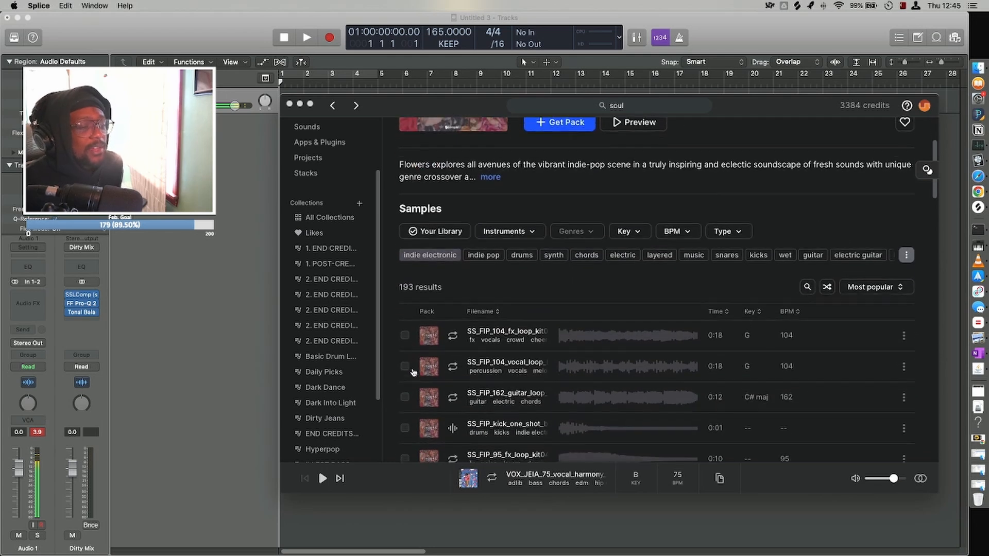
{"action": "scroll", "coordinate": [412, 372], "scroll_direction": "down", "scroll_amount": 10}
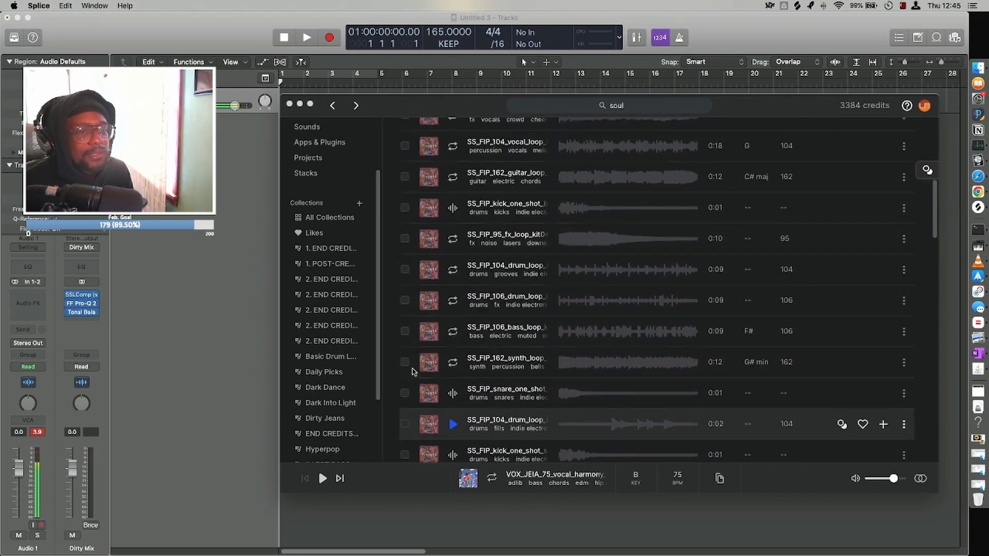
{"action": "scroll", "coordinate": [414, 361], "scroll_direction": "up", "scroll_amount": 1}
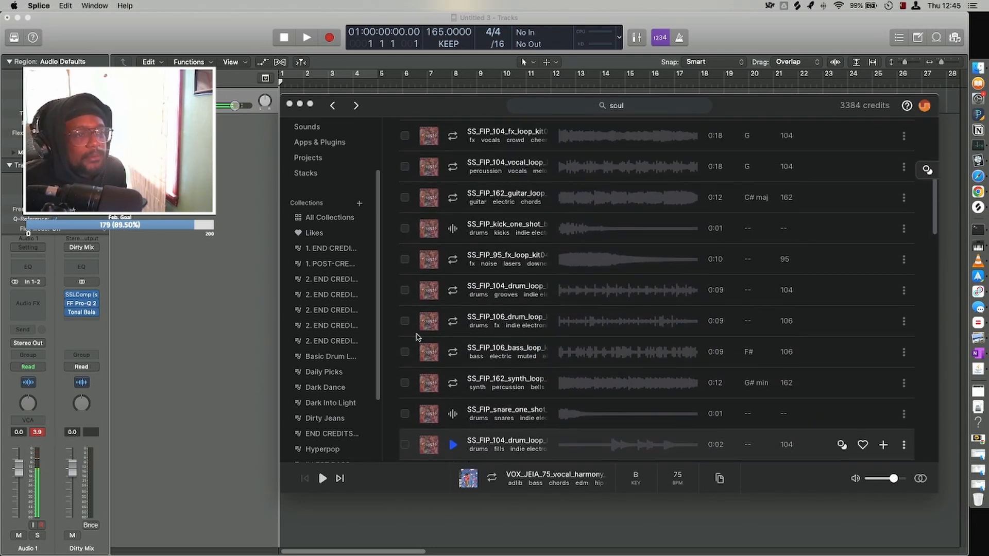
{"action": "left_click", "coordinate": [452, 198]}
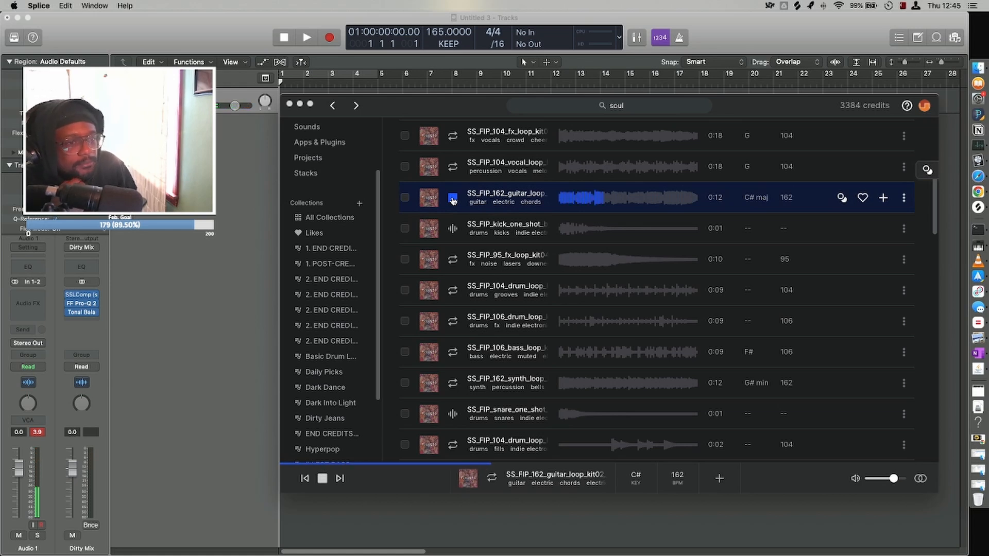
{"action": "scroll", "coordinate": [470, 280], "scroll_direction": "up", "scroll_amount": 12}
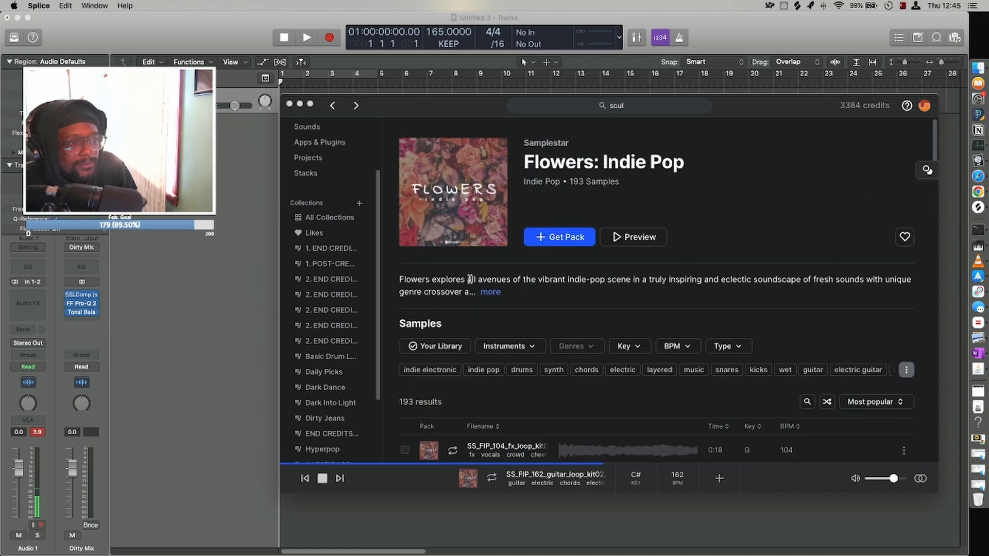
{"action": "scroll", "coordinate": [469, 280], "scroll_direction": "down", "scroll_amount": 13}
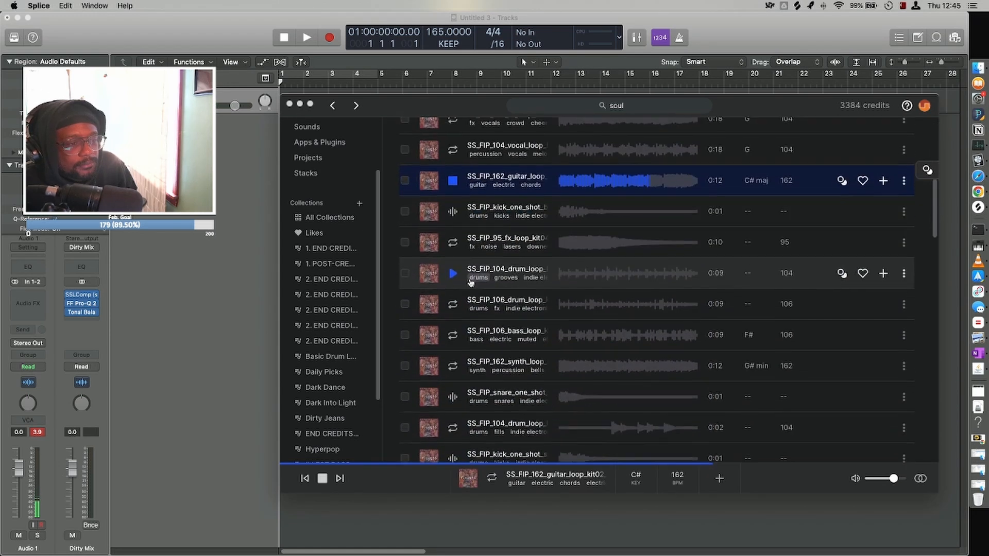
Audition the 162 BPM synth loop, a kick one-shot and the 104 BPM synth chord loop in the pack.
{"action": "left_click", "coordinate": [453, 361]}
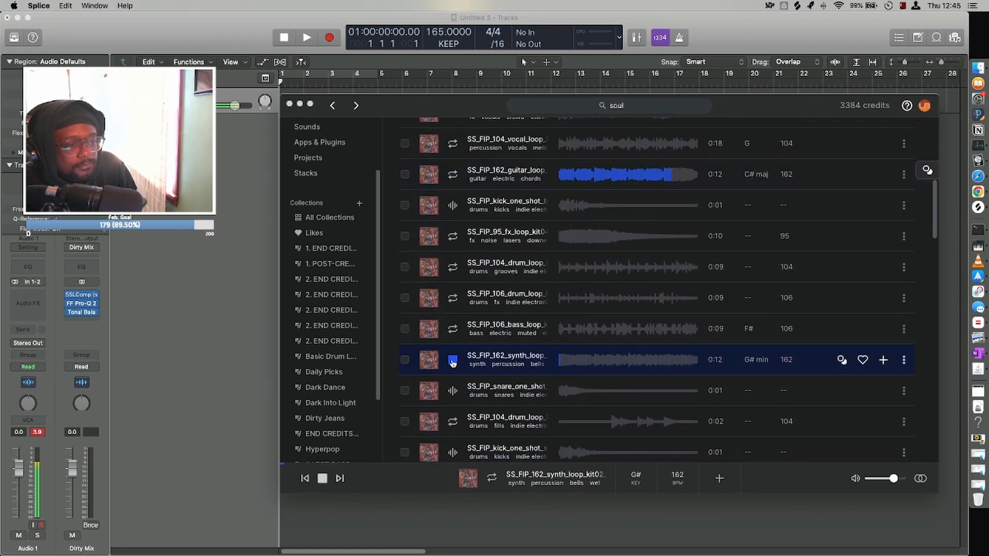
{"action": "scroll", "coordinate": [452, 381], "scroll_direction": "down", "scroll_amount": 3}
{"action": "left_click", "coordinate": [452, 381]}
{"action": "scroll", "coordinate": [452, 381], "scroll_direction": "down", "scroll_amount": 5}
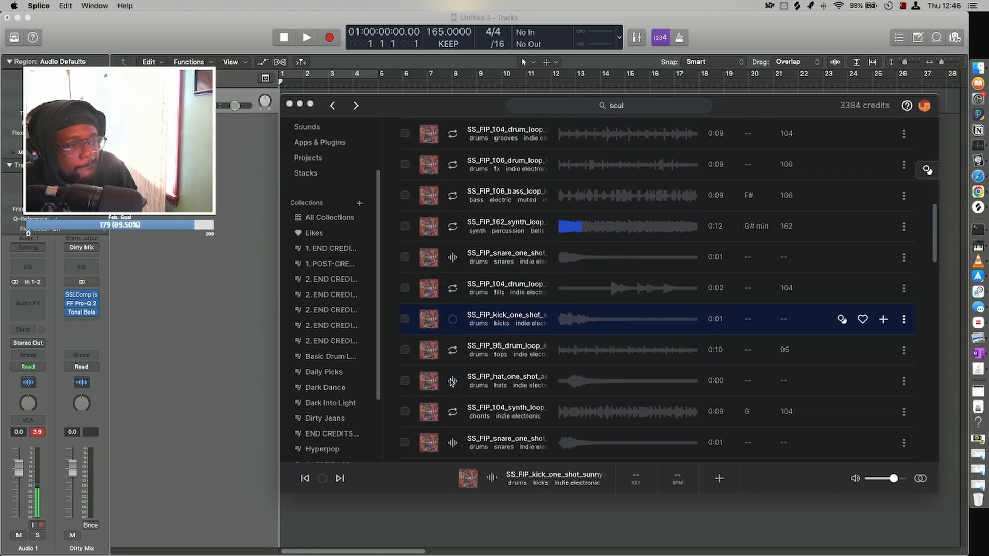
{"action": "left_click", "coordinate": [453, 344]}
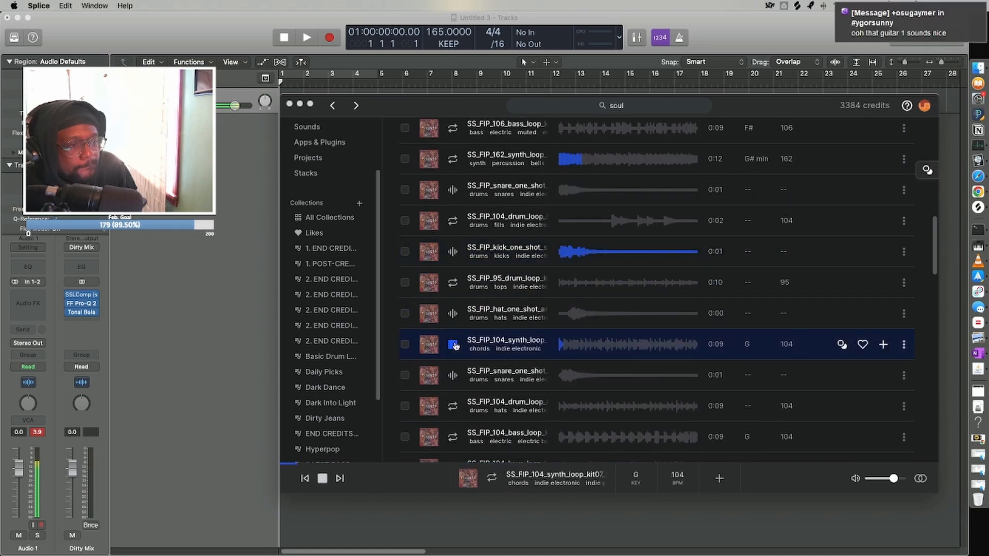
{"action": "left_click", "coordinate": [453, 345]}
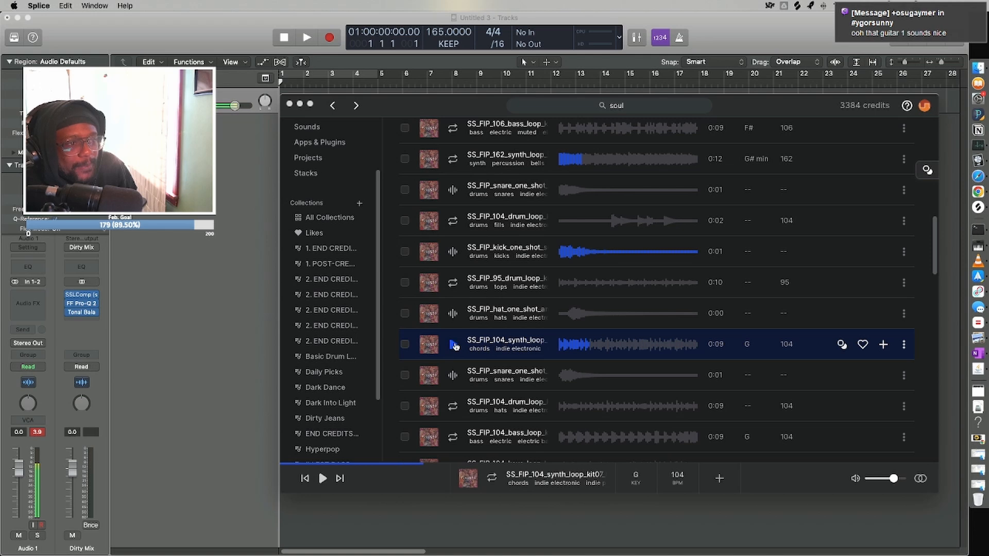
Go back to the 162 BPM guitar loop in C# major and listen to it again.
{"action": "scroll", "coordinate": [455, 343], "scroll_direction": "up", "scroll_amount": 2}
{"action": "scroll", "coordinate": [453, 220], "scroll_direction": "up", "scroll_amount": 4}
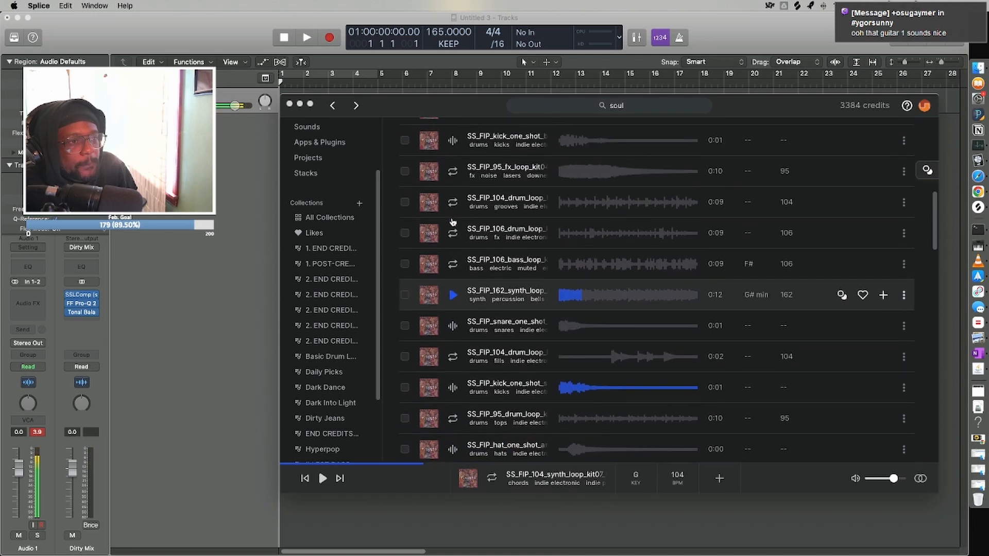
{"action": "left_click", "coordinate": [452, 153]}
{"action": "scroll", "coordinate": [451, 152], "scroll_direction": "up", "scroll_amount": 2}
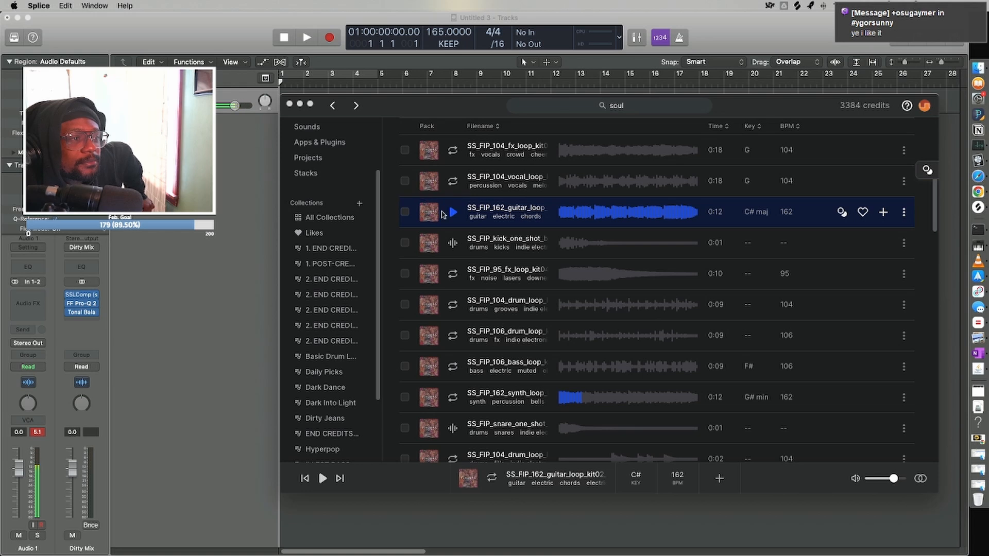
{"action": "left_click", "coordinate": [452, 214]}
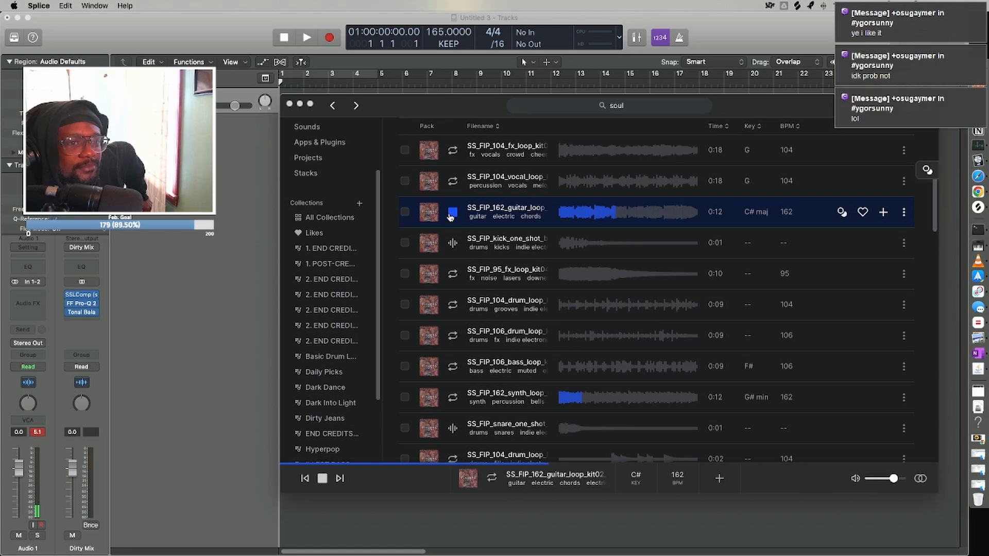
{"action": "left_click", "coordinate": [451, 214]}
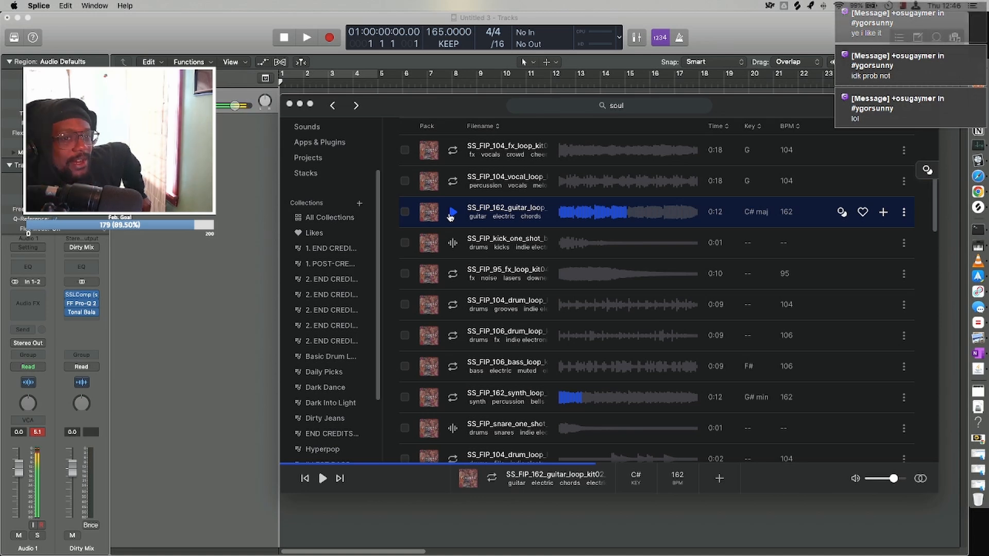
Add the SS_FIP_162 guitar loop to the library and place it at bar 1 of the first Logic Pro X track.
{"action": "left_click", "coordinate": [882, 212]}
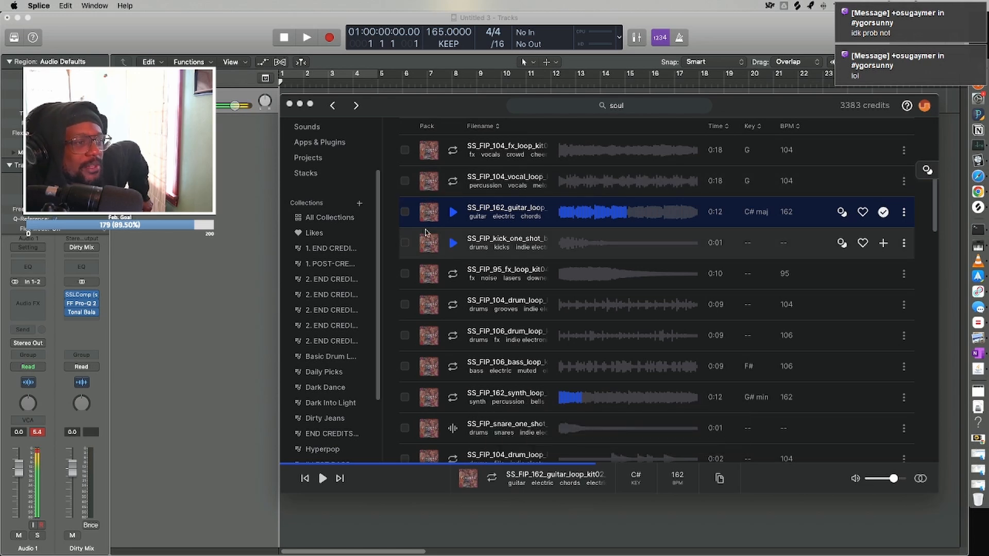
{"action": "left_click_drag", "start_coordinate": [427, 214], "coordinate": [271, 98]}
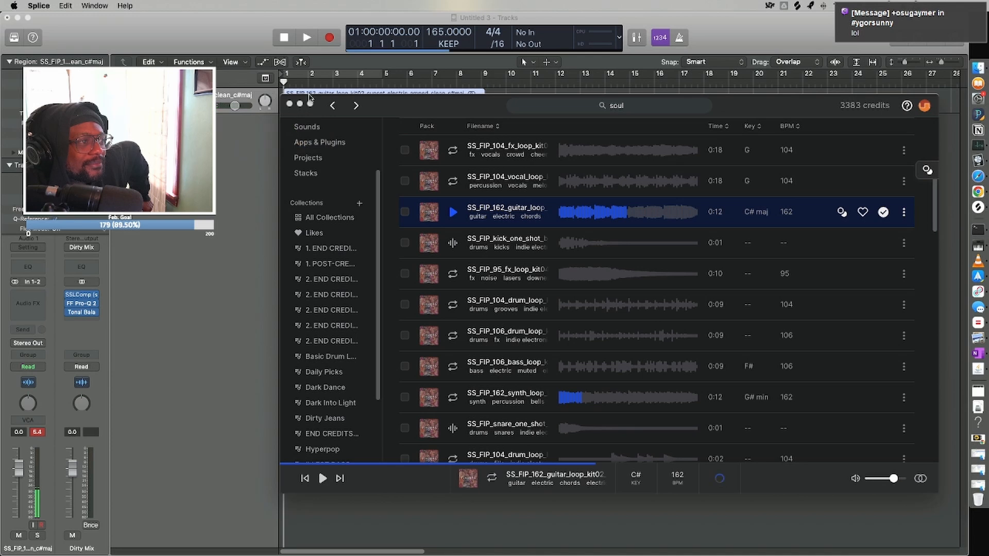
{"action": "left_click_drag", "start_coordinate": [391, 108], "coordinate": [376, 172]}
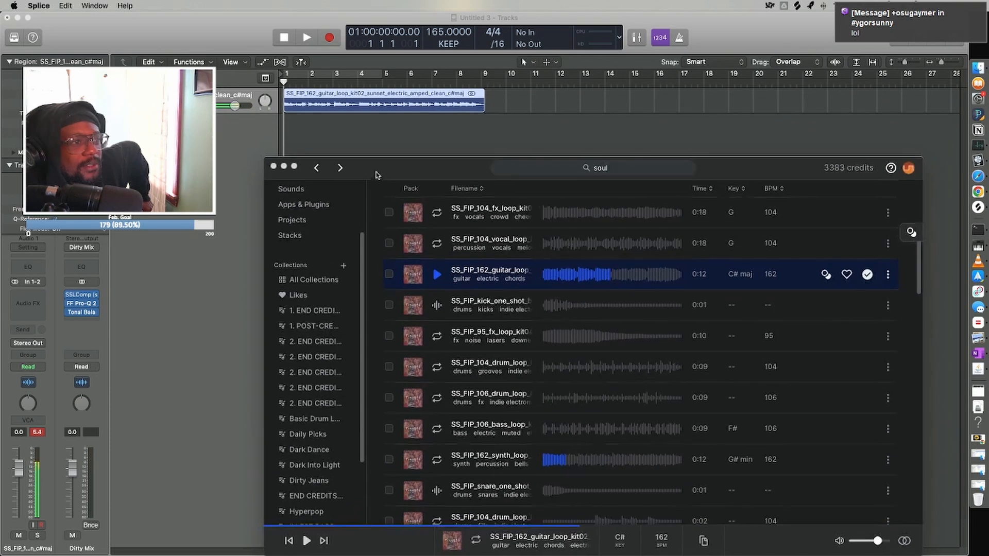
Trim the end of the guitar region to bar 9 and set the cycle range to bars 1–9.
{"action": "left_click", "coordinate": [469, 109]}
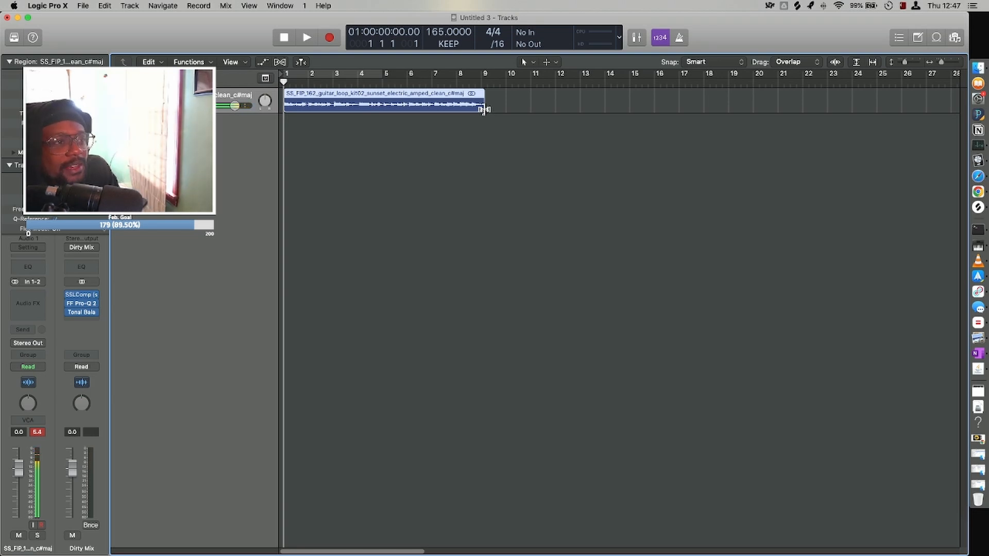
{"action": "left_click_drag", "start_coordinate": [485, 112], "coordinate": [484, 112]}
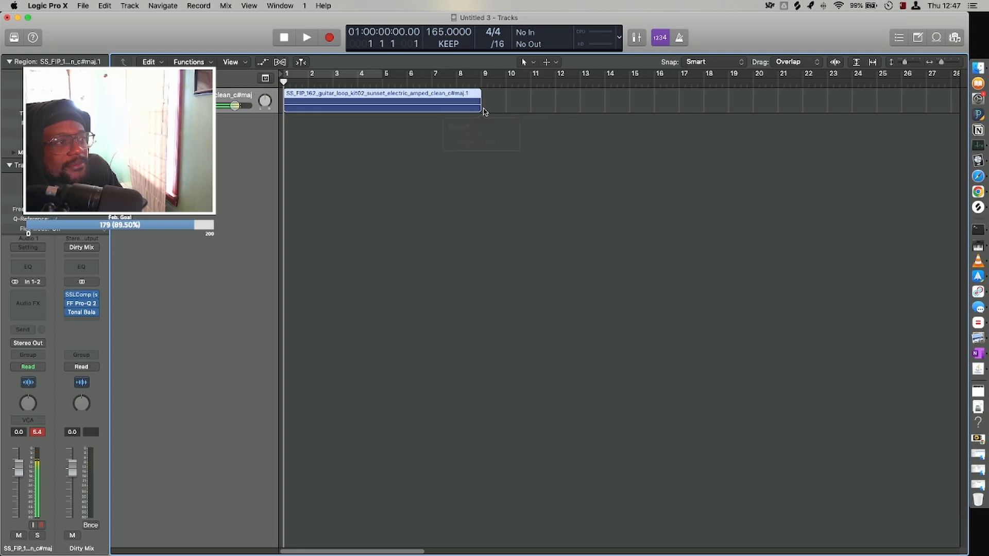
{"action": "key", "text": "super+Left"}
{"action": "key", "text": "super+Left"}
{"action": "key", "text": "super+Left"}
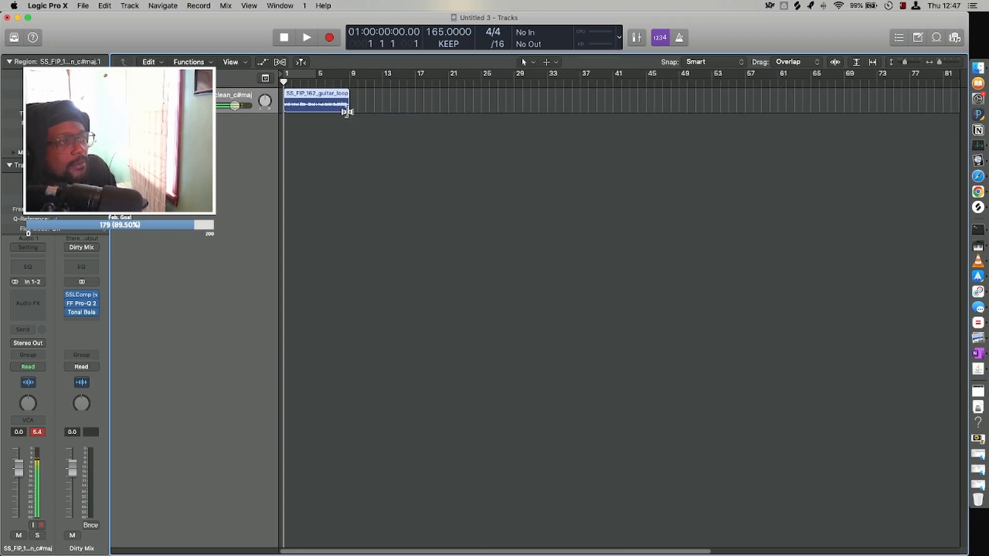
{"action": "left_click", "coordinate": [348, 78]}
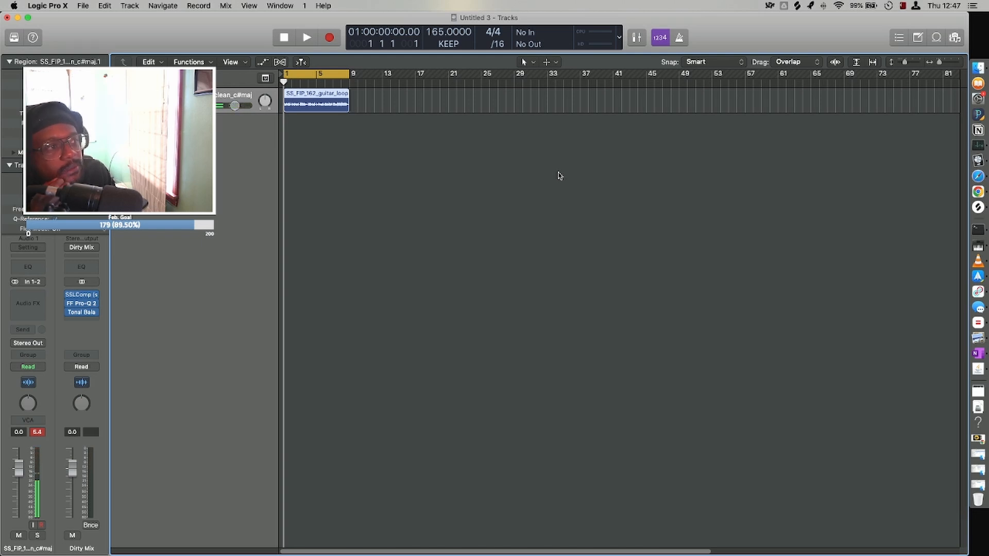
Copy the guitar region so that the duplicate starts at bar 9, directly after the original.
{"action": "key", "text": "super+Right"}
{"action": "key", "text": "super+Right"}
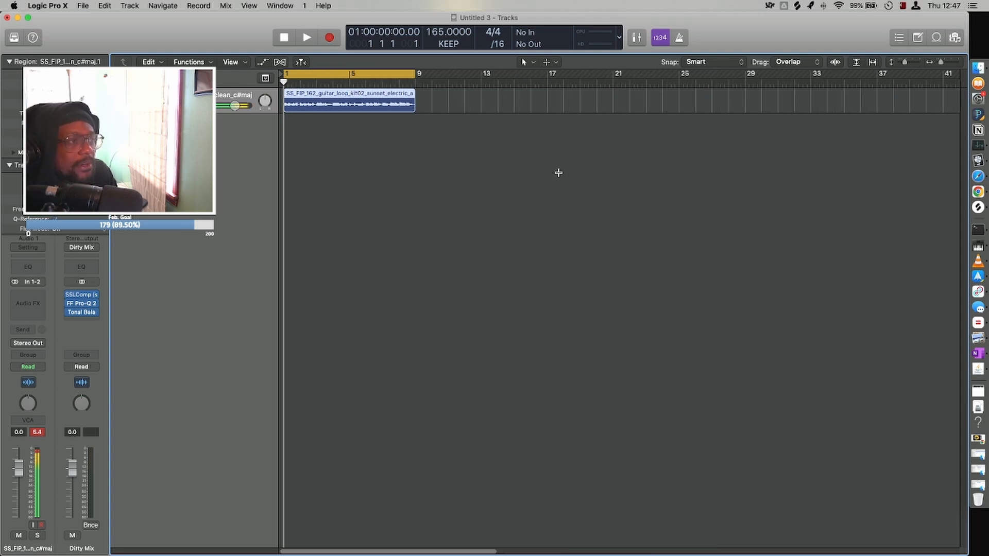
{"action": "key", "text": "super+Down"}
{"action": "key", "text": "super+Down"}
{"action": "key", "text": "super+Down"}
{"action": "key", "text": "super+Down"}
{"action": "key", "text": "super+Down"}
{"action": "key", "text": "super+Down"}
{"action": "key", "text": "super+Down"}
{"action": "key", "text": "super+Down"}
{"action": "key", "text": "super+Down"}
{"action": "key", "text": "super+Down"}
{"action": "key", "text": "super+Down"}
{"action": "key", "text": "super+Down"}
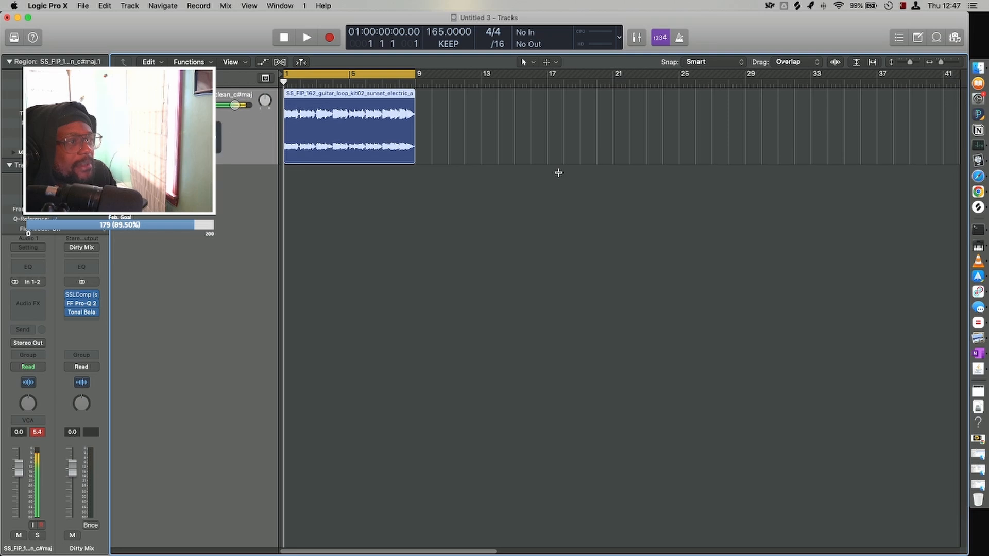
{"action": "key", "text": "super+Left"}
{"action": "key", "text": "super+Left"}
{"action": "key", "text": "super+Up"}
{"action": "key", "text": "super+Up"}
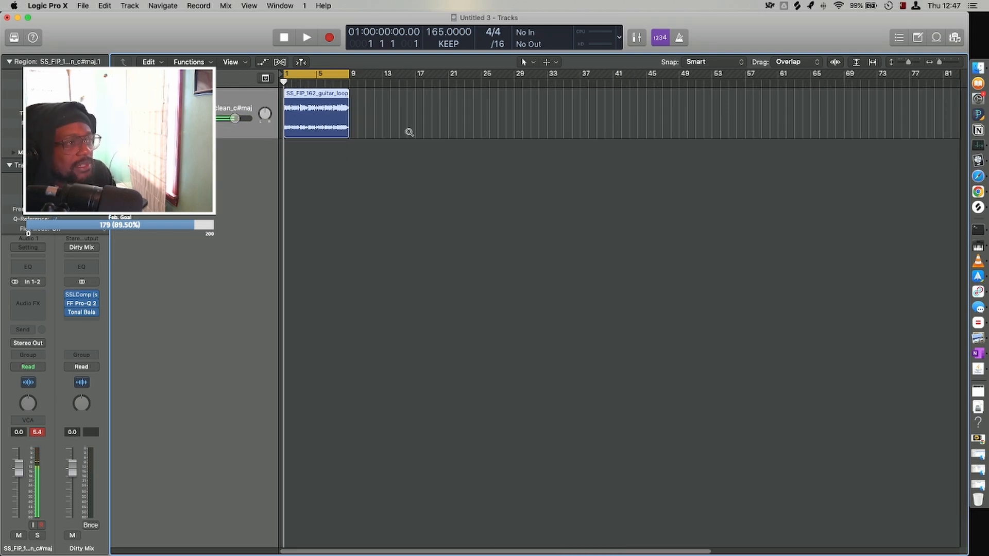
{"action": "left_click_drag", "start_coordinate": [340, 112], "coordinate": [393, 114]}
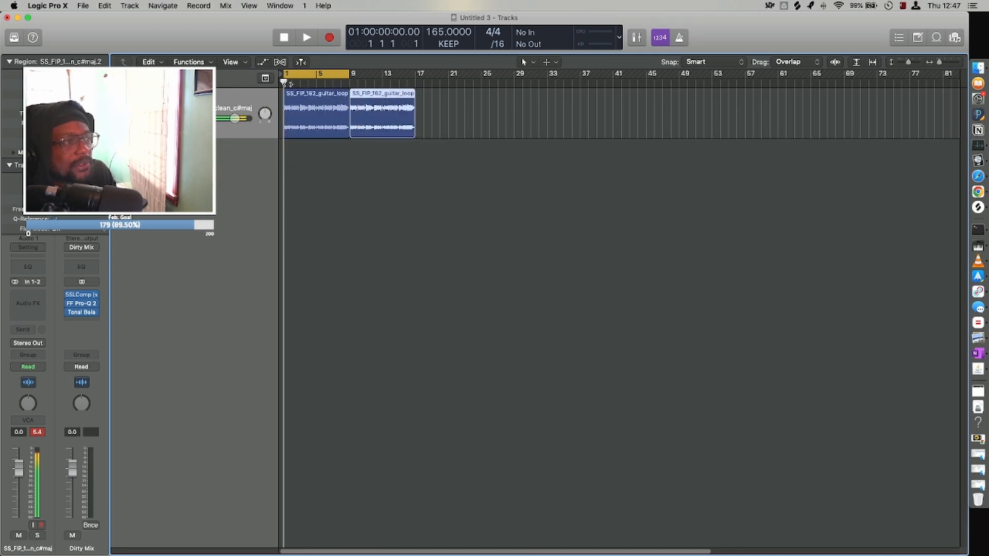
While playing the song, add a third guitar region at bar 17 and set the cycle range to bars 9–25.
{"action": "key", "text": "space"}
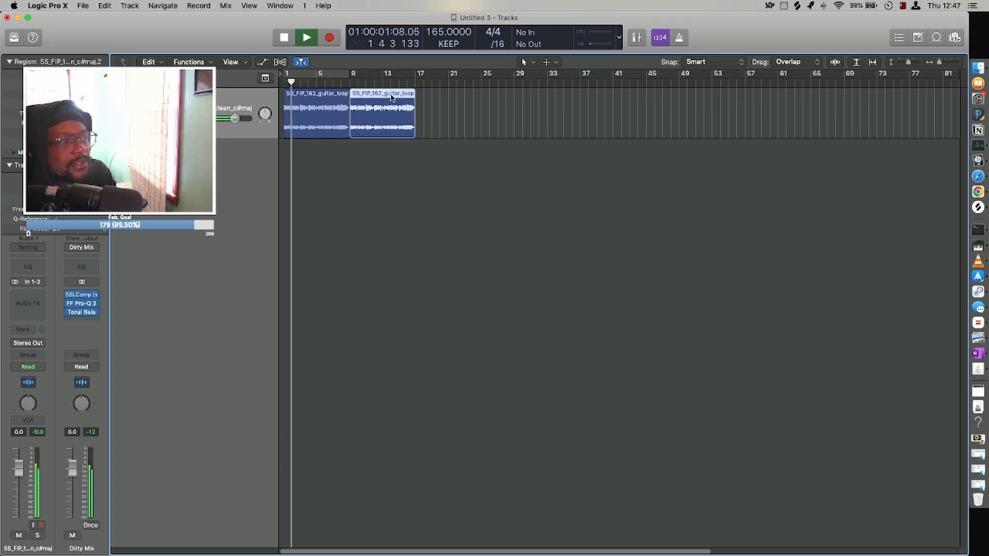
{"action": "left_click_drag", "start_coordinate": [356, 76], "coordinate": [451, 116]}
{"action": "left_click_drag", "start_coordinate": [473, 178], "coordinate": [402, 112]}
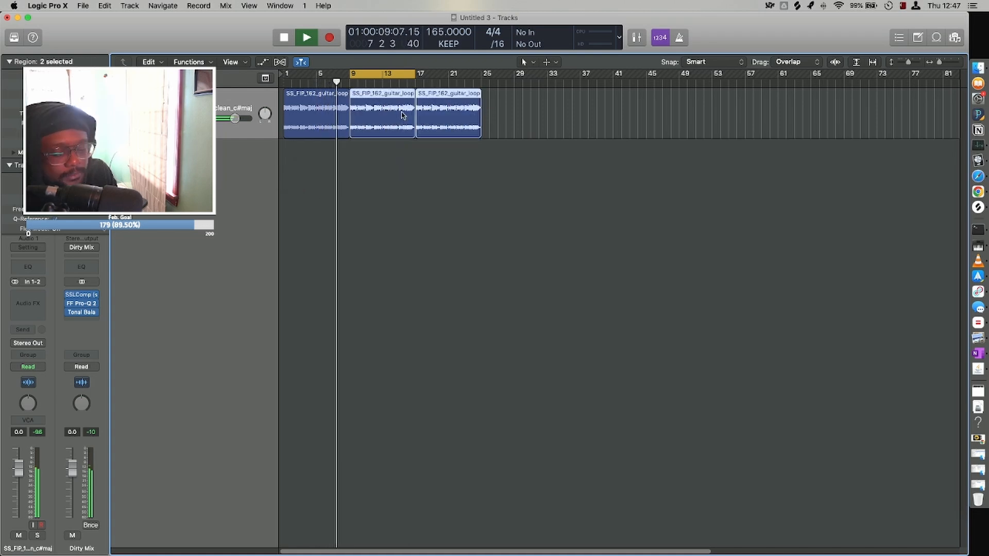
{"action": "key", "text": "super+u"}
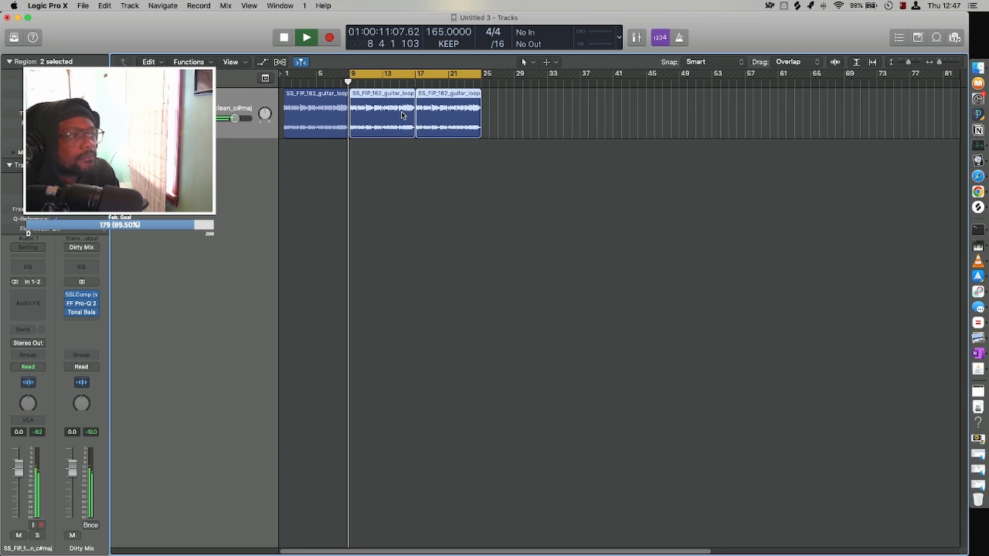
{"action": "key", "text": "space"}
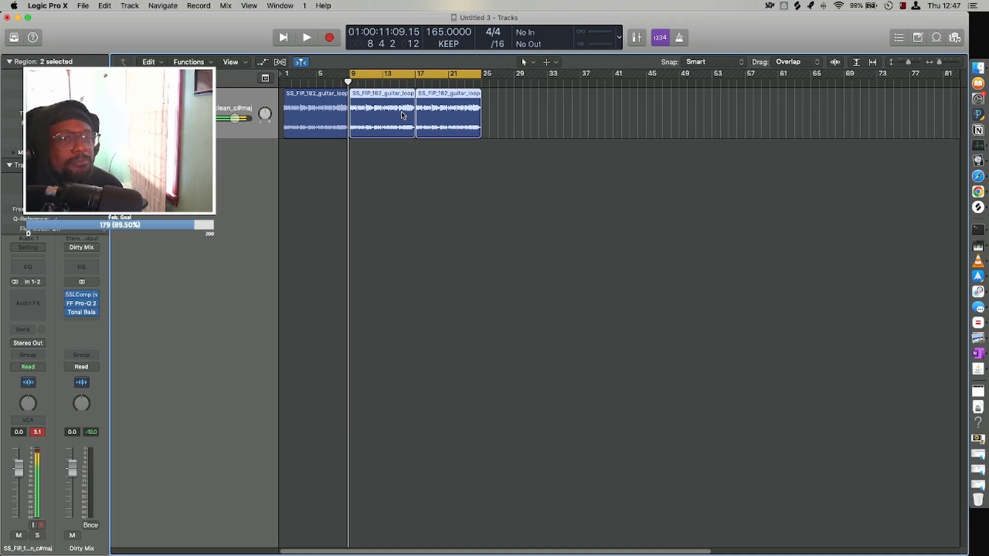
Switch back to Splice, return to the Browse page and open the Instruments categories.
{"action": "left_click", "coordinate": [802, 5]}
{"action": "scroll", "coordinate": [590, 446], "scroll_direction": "up", "scroll_amount": 5}
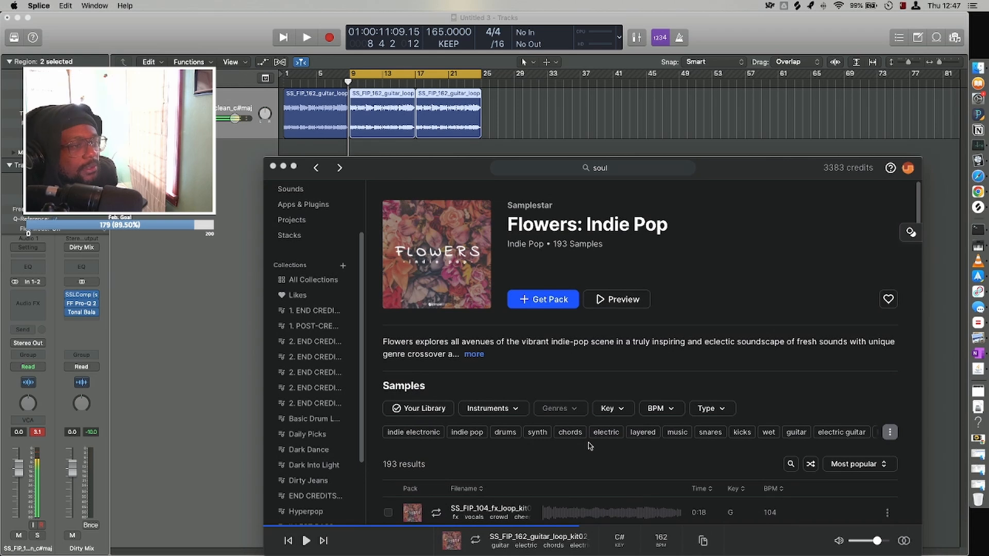
{"action": "left_click", "coordinate": [315, 169]}
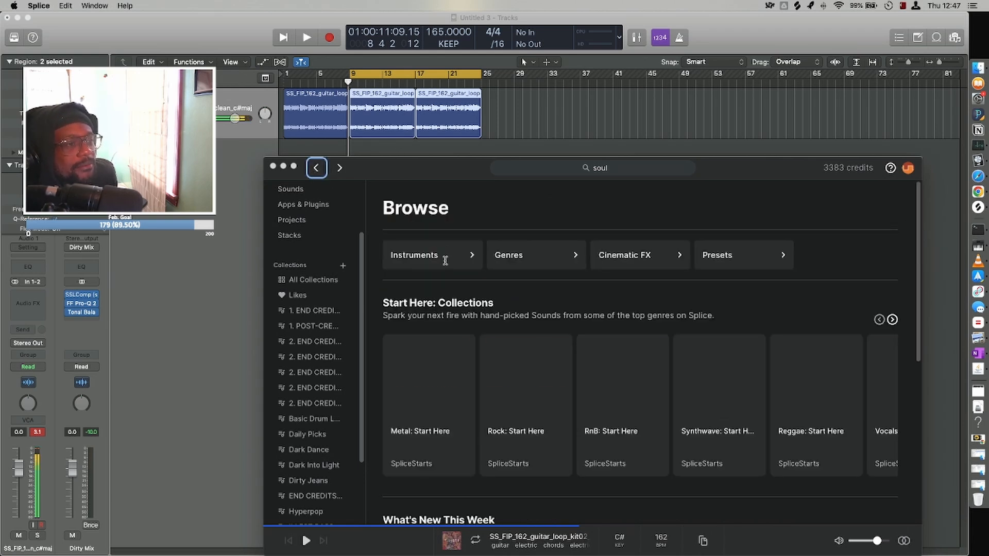
{"action": "left_click", "coordinate": [448, 254]}
{"action": "left_click_drag", "start_coordinate": [426, 164], "coordinate": [426, 81]}
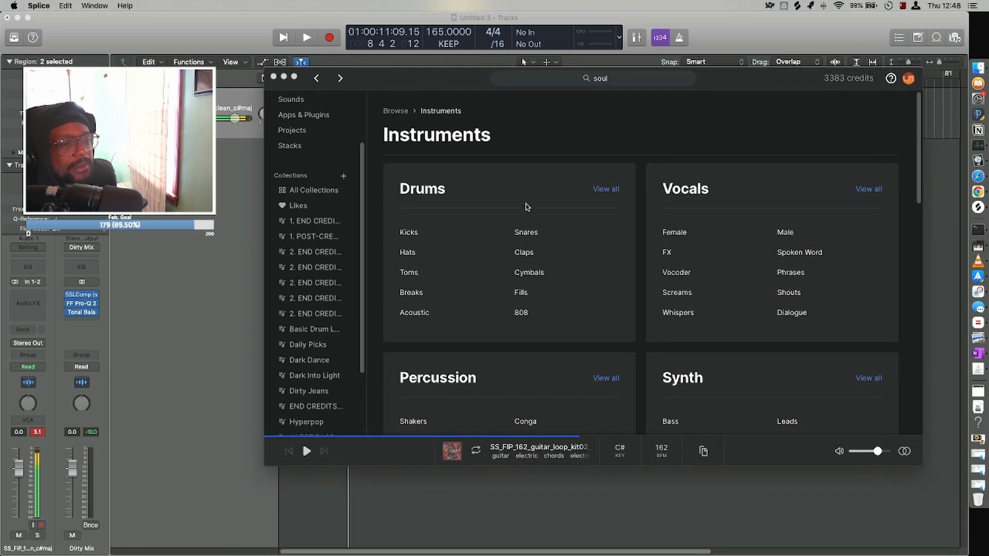
Look over the instrument categories and list all drum samples.
{"action": "scroll", "coordinate": [579, 267], "scroll_direction": "down", "scroll_amount": 3}
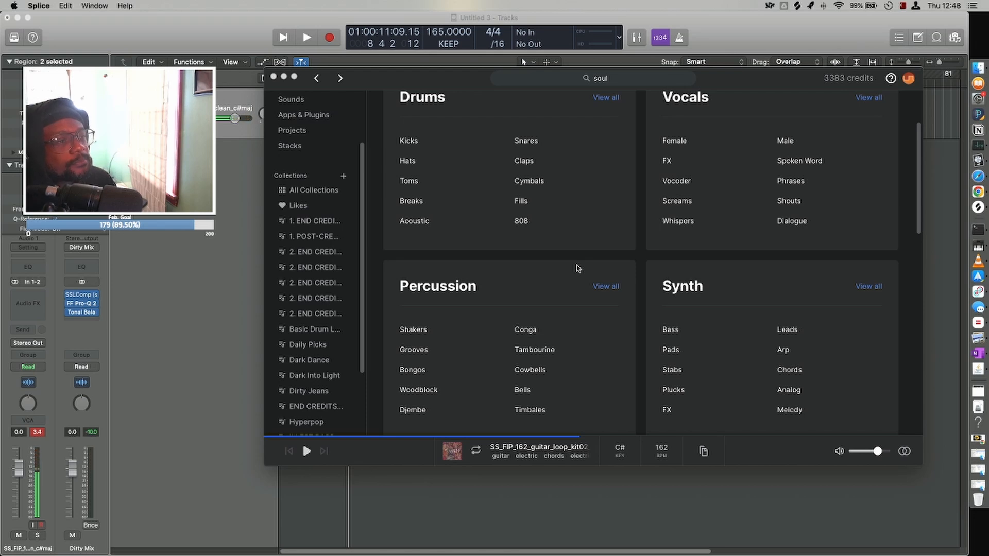
{"action": "scroll", "coordinate": [578, 267], "scroll_direction": "up", "scroll_amount": 3}
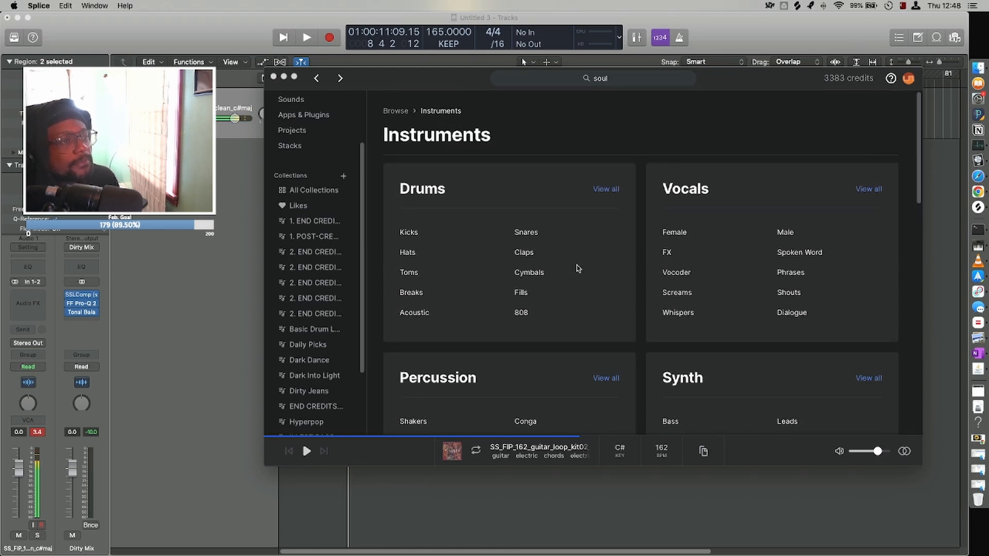
{"action": "left_click", "coordinate": [606, 189]}
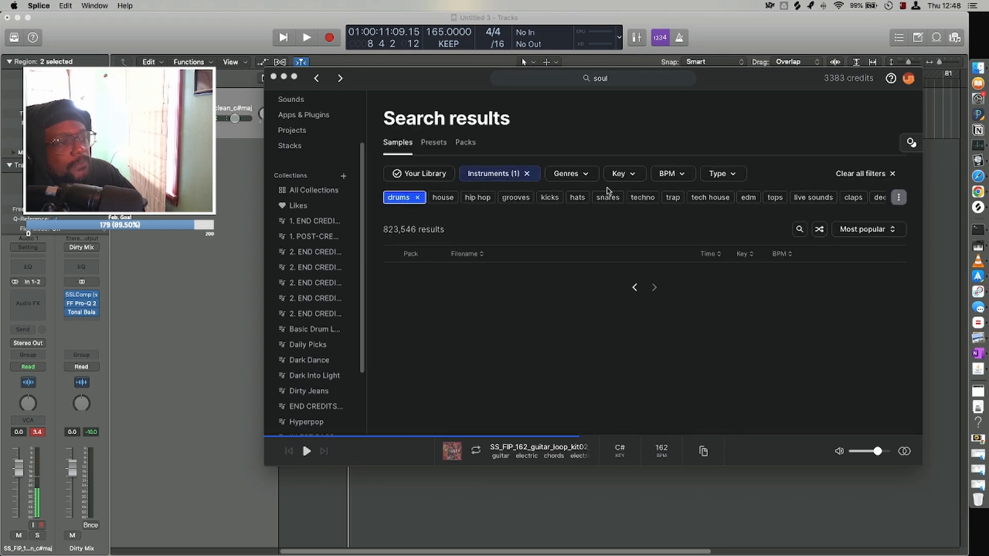
Filter the drum samples to show only loops and look over the results.
{"action": "left_click", "coordinate": [720, 174]}
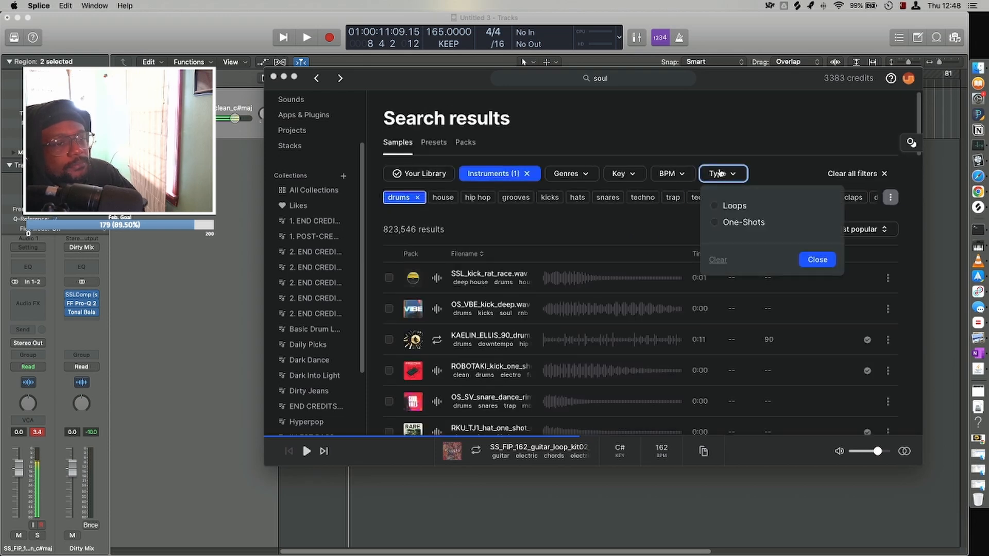
{"action": "left_click", "coordinate": [713, 208]}
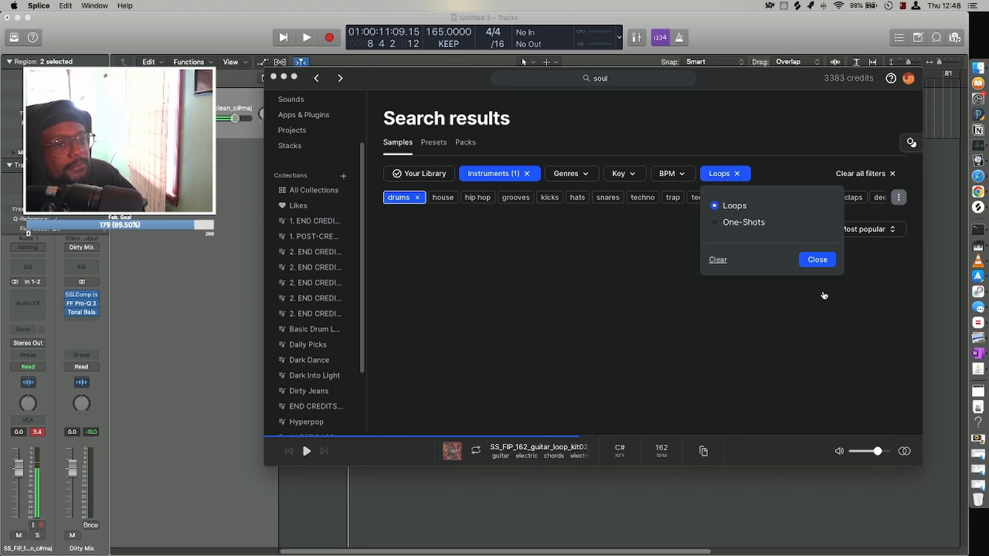
{"action": "left_click", "coordinate": [827, 260]}
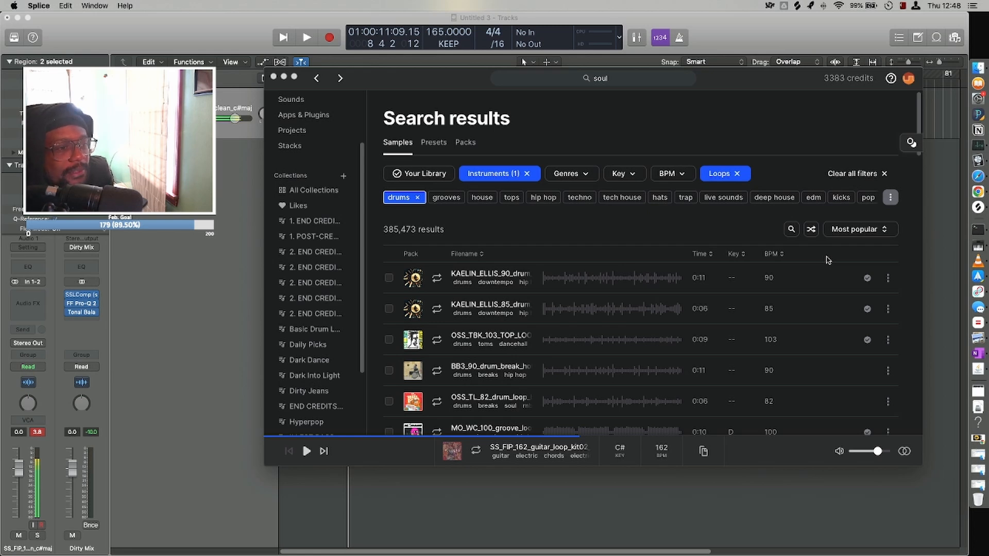
{"action": "scroll", "coordinate": [824, 340], "scroll_direction": "down", "scroll_amount": 10}
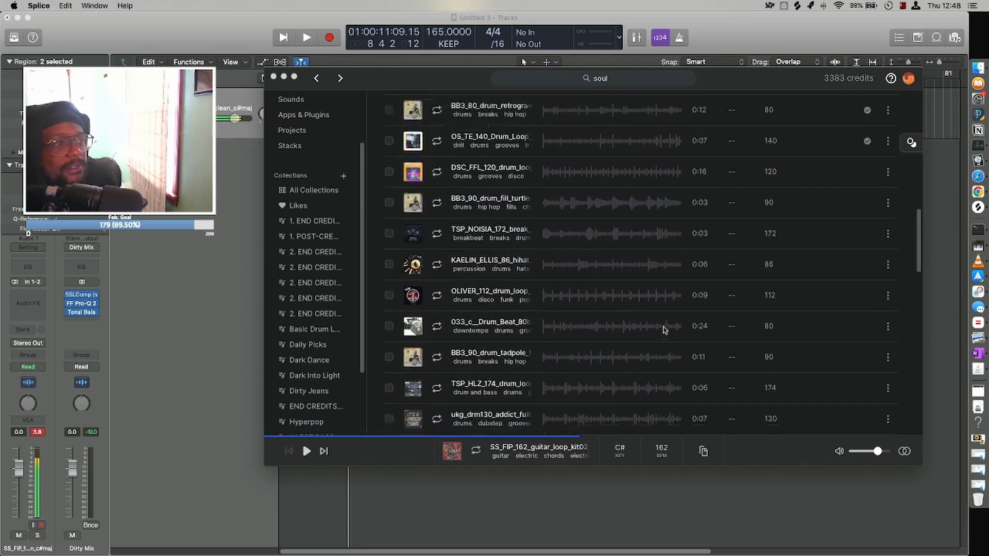
{"action": "scroll", "coordinate": [664, 329], "scroll_direction": "up", "scroll_amount": 10}
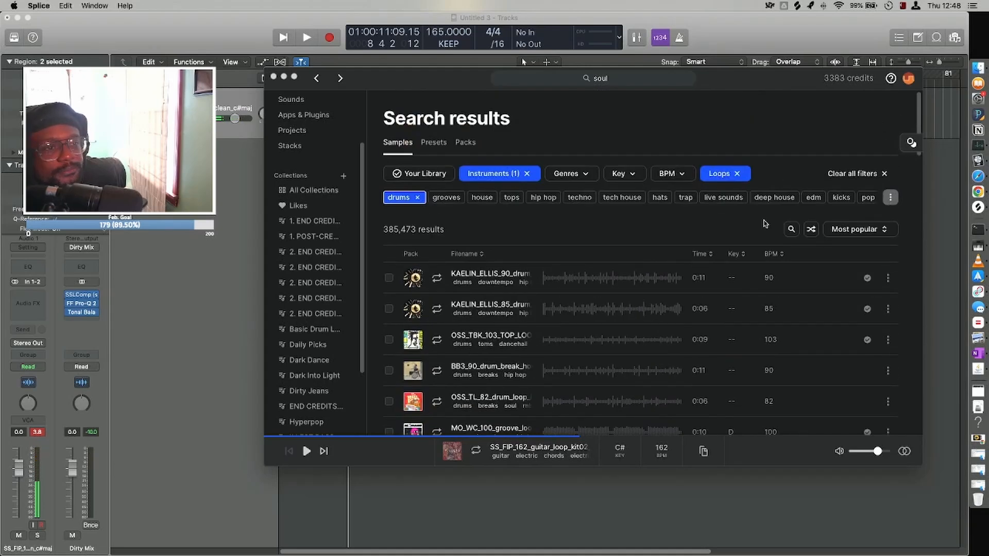
Restrict the drum loop results to a tempo range of 130 to 170 BPM.
{"action": "left_click", "coordinate": [674, 179]}
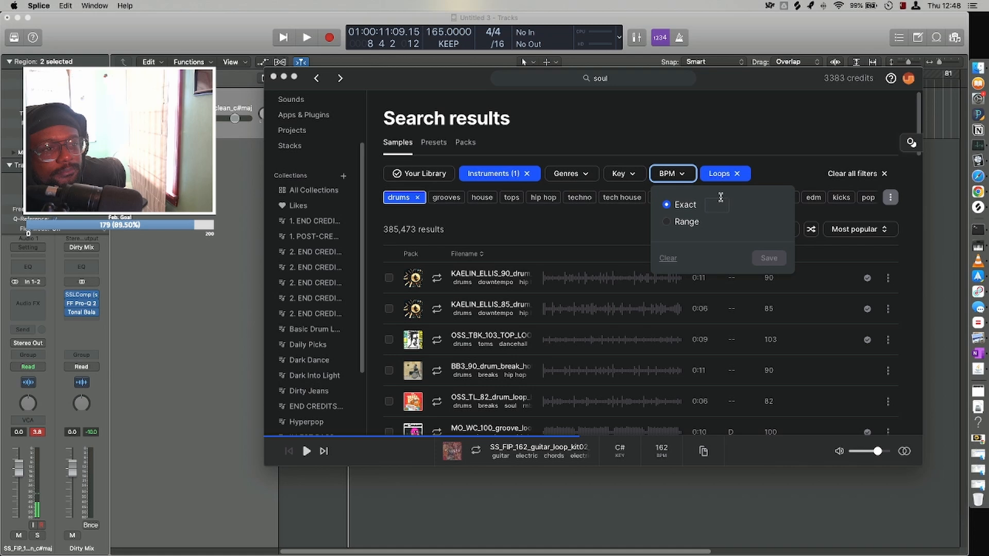
{"action": "left_click", "coordinate": [667, 223]}
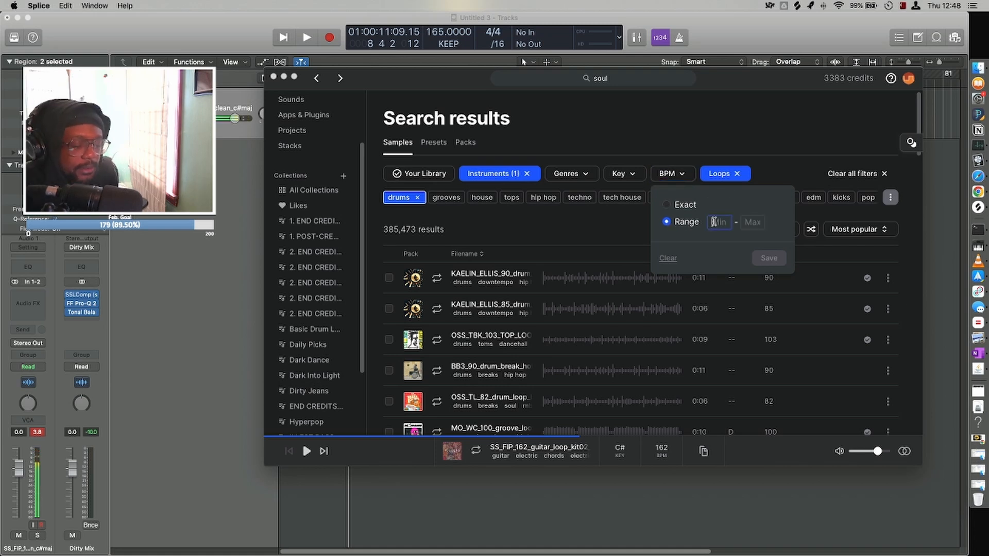
{"action": "type", "text": "130"}
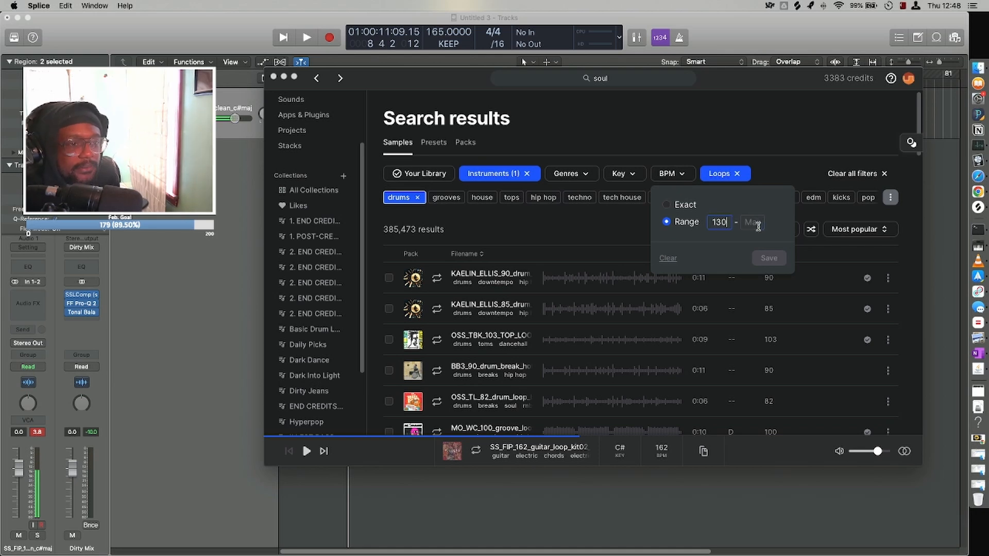
{"action": "type", "text": " - 170"}
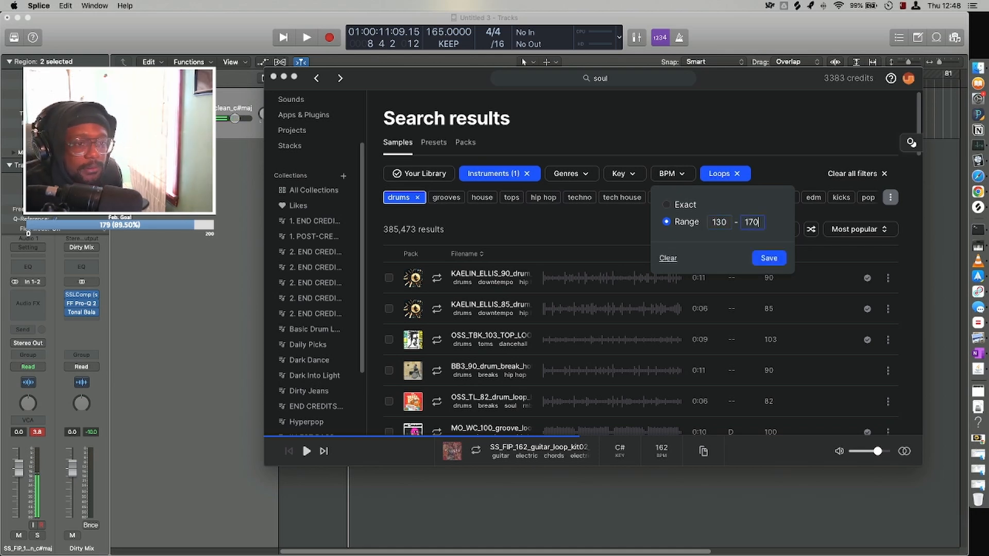
{"action": "key", "text": "Return"}
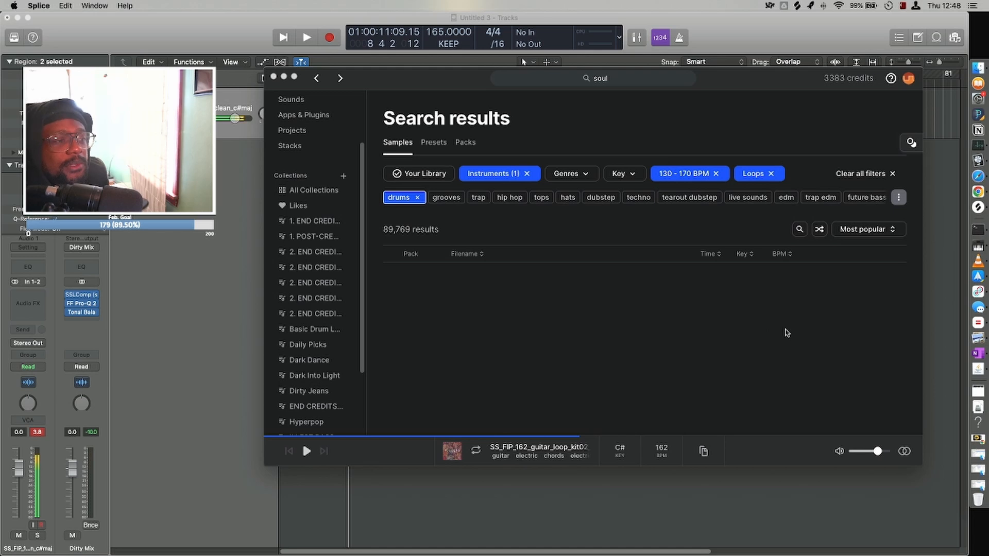
Browse the filtered drum loops and preview the RKU_SBS_144 drum loop.
{"action": "scroll", "coordinate": [709, 291], "scroll_direction": "down", "scroll_amount": 1}
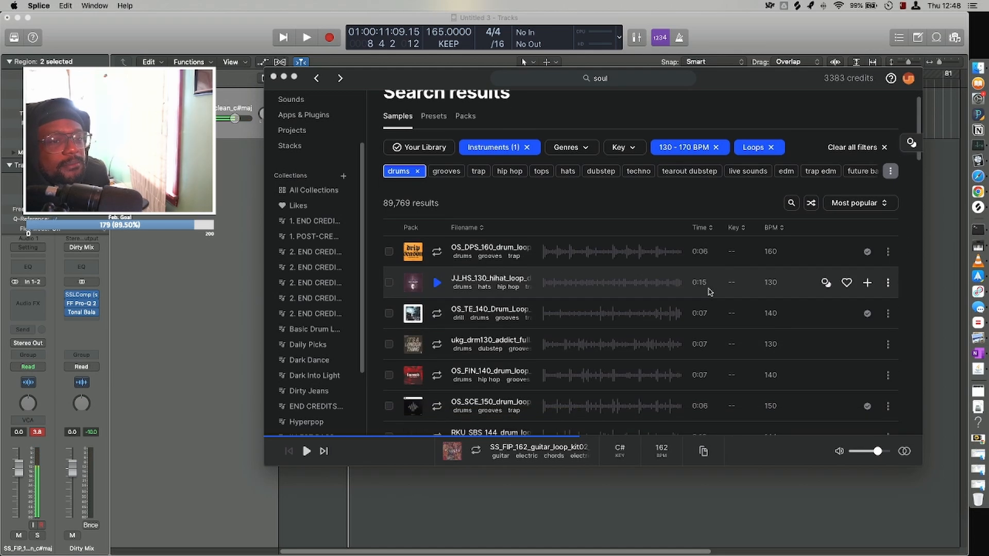
{"action": "scroll", "coordinate": [471, 337], "scroll_direction": "down", "scroll_amount": 5}
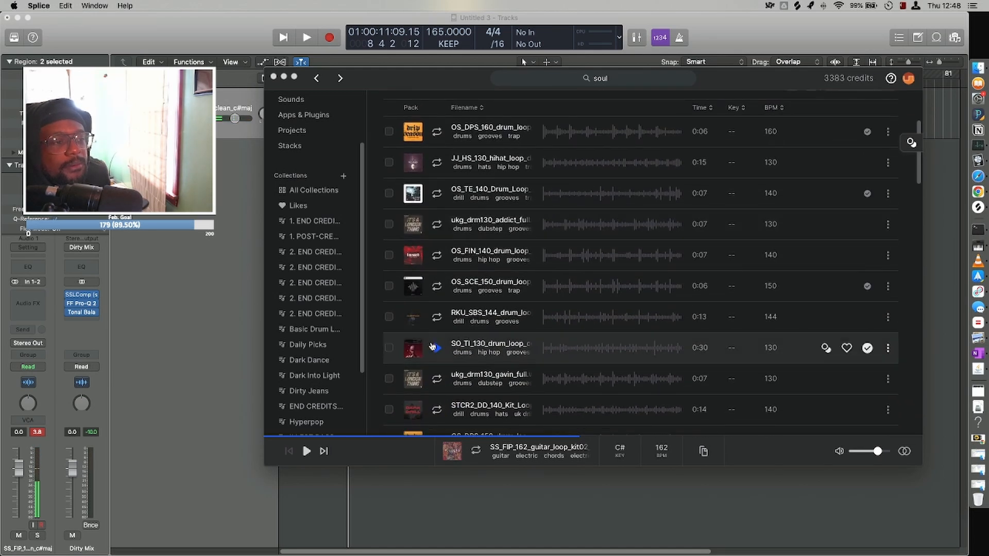
{"action": "left_click", "coordinate": [440, 317]}
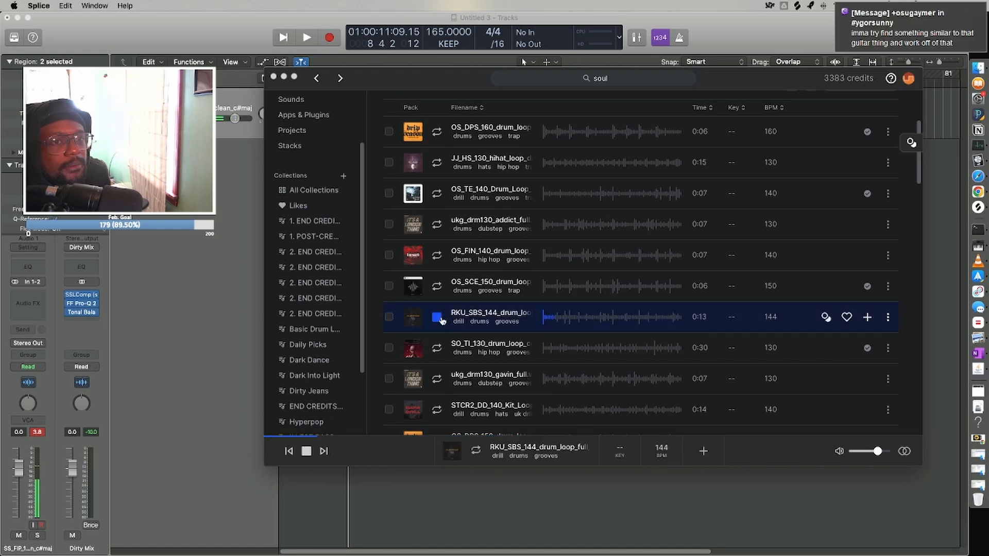
{"action": "left_click", "coordinate": [437, 317]}
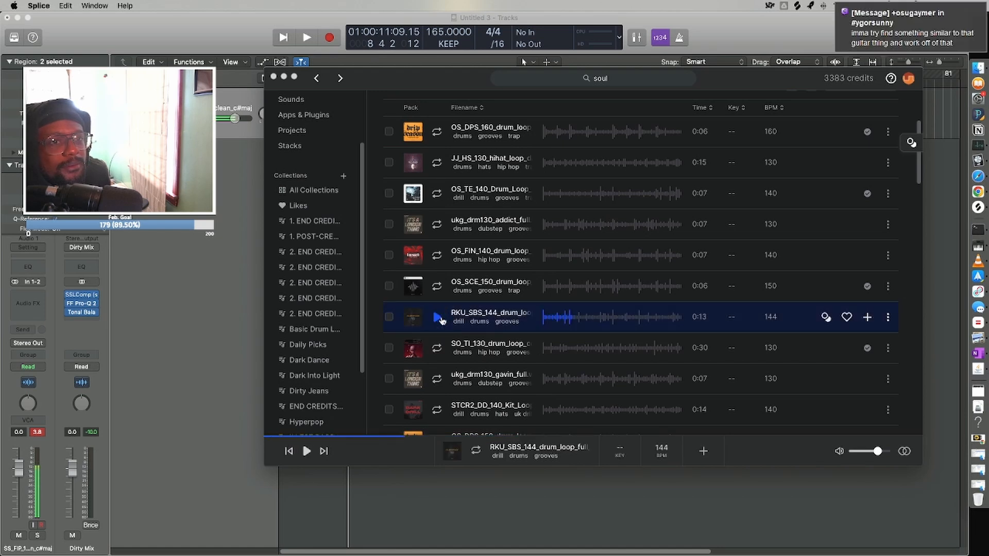
{"action": "scroll", "coordinate": [442, 320], "scroll_direction": "down", "scroll_amount": 2}
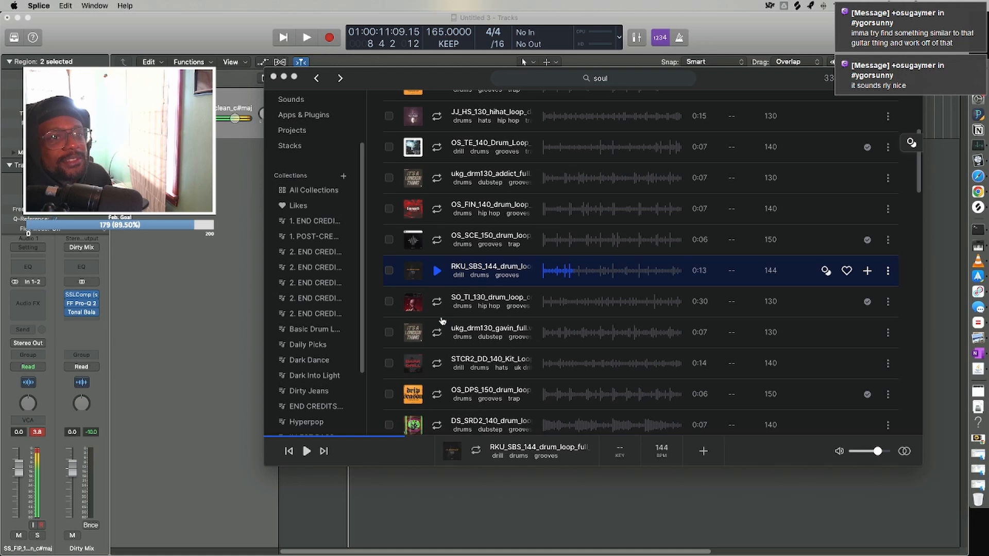
{"action": "scroll", "coordinate": [442, 321], "scroll_direction": "down", "scroll_amount": 2}
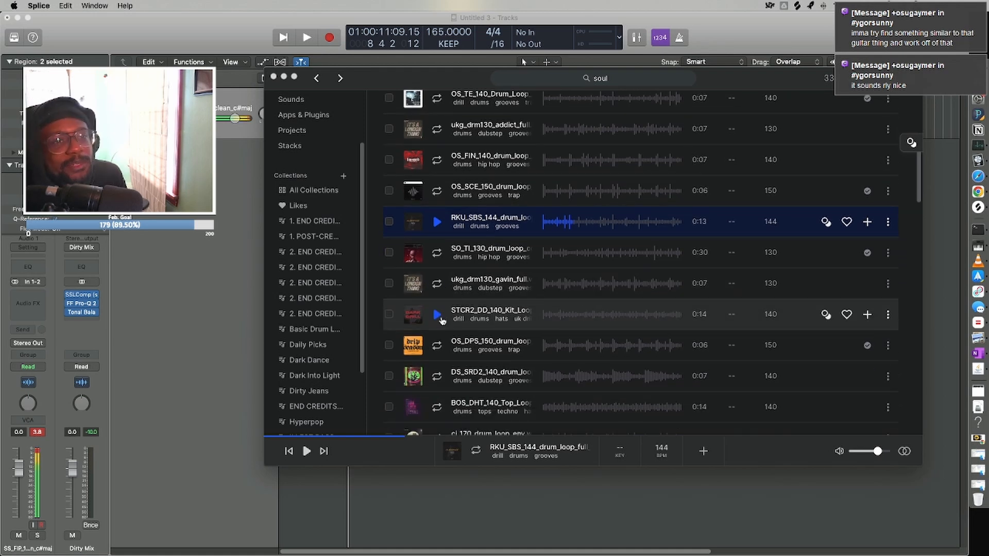
{"action": "scroll", "coordinate": [442, 321], "scroll_direction": "down", "scroll_amount": 2}
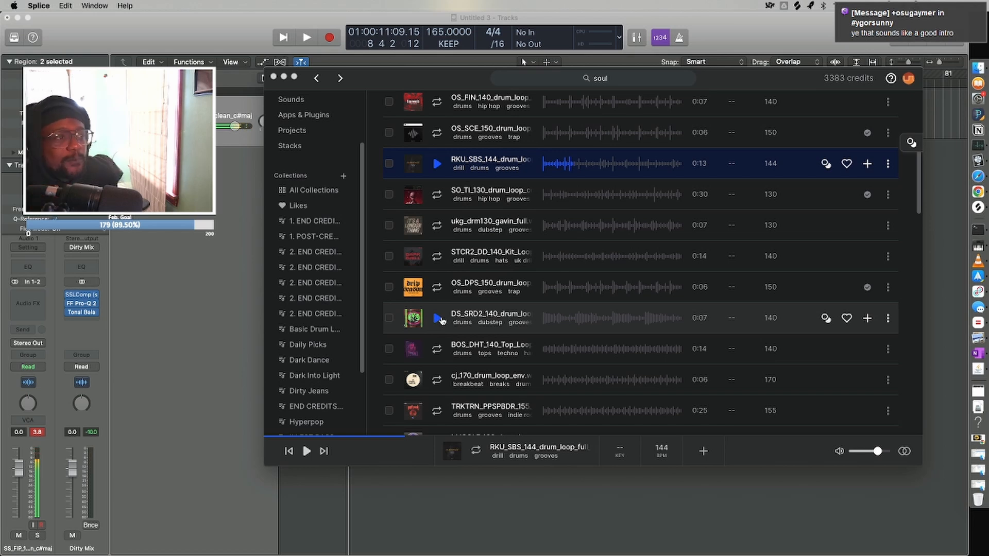
Move the Splice window out of the way and add the OS_DPS_150 drum loop to a new track below the guitar in Logic Pro X.
{"action": "left_click_drag", "start_coordinate": [402, 76], "coordinate": [415, 114]}
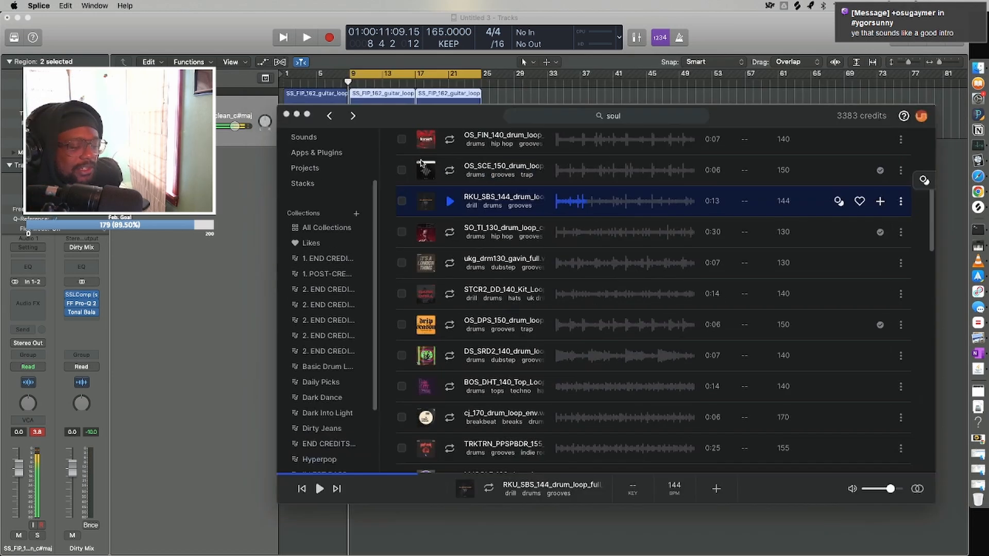
{"action": "left_click_drag", "start_coordinate": [421, 164], "coordinate": [441, 555]}
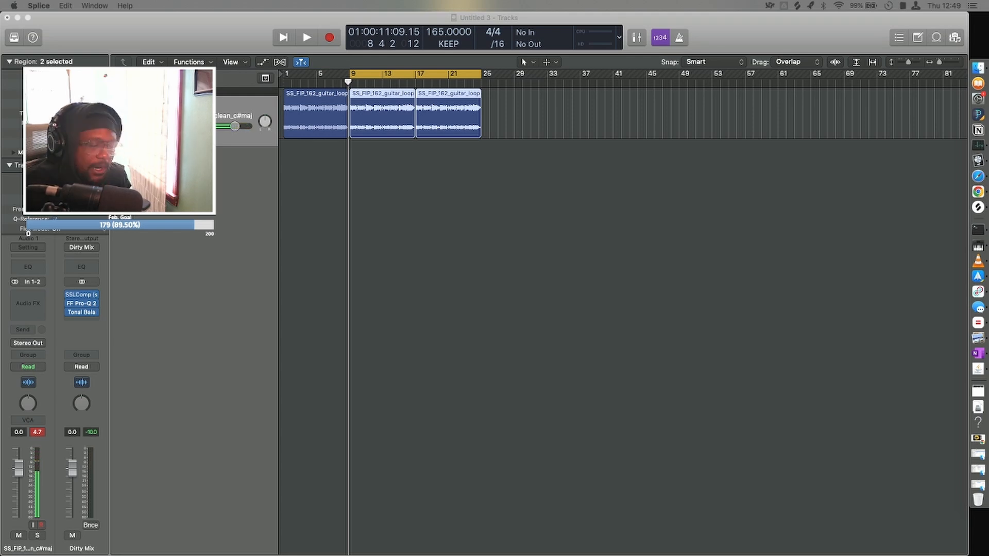
{"action": "left_click_drag", "start_coordinate": [329, 555], "coordinate": [350, 176]}
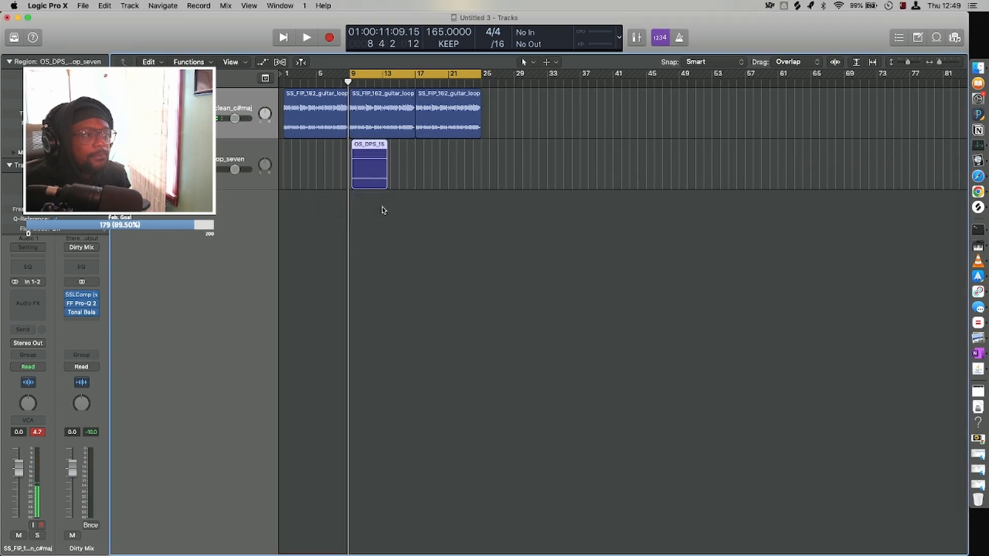
Align the start of the drum loop region with bar 9.
{"action": "key", "text": "super+Right"}
{"action": "key", "text": "super+Right"}
{"action": "key", "text": "super+Right"}
{"action": "key", "text": "super+Right"}
{"action": "key", "text": "super+Right"}
{"action": "key", "text": "super+Right"}
{"action": "key", "text": "super+Right"}
{"action": "key", "text": "super+Right"}
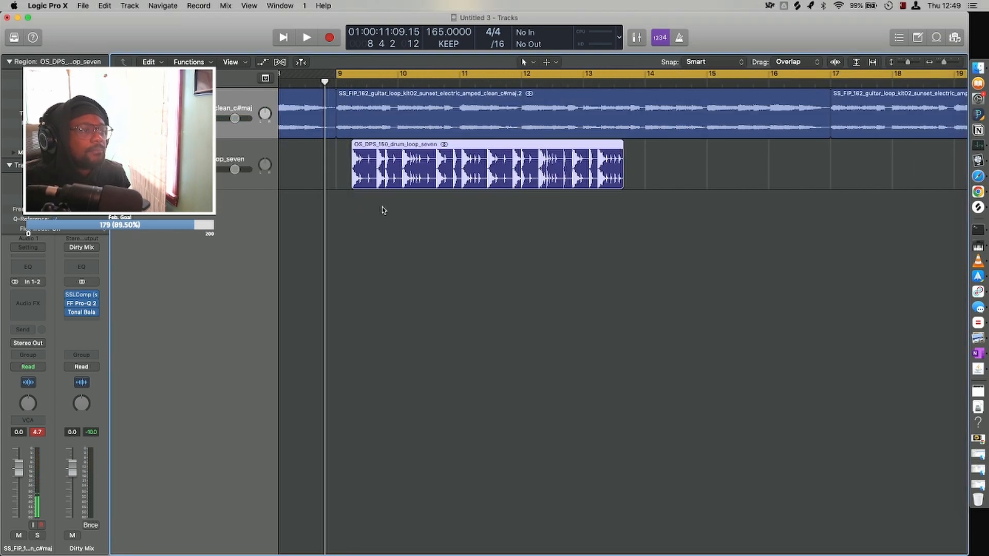
{"action": "scroll", "coordinate": [385, 210], "scroll_direction": "left", "scroll_amount": 10}
{"action": "left_click_drag", "start_coordinate": [715, 175], "coordinate": [700, 172]}
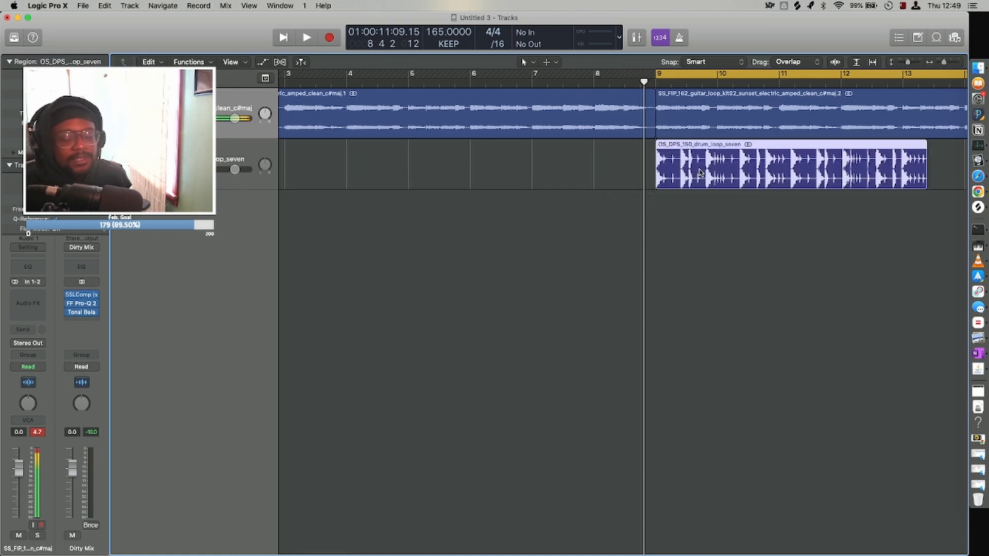
Duplicate the drum region at bar 13, then copy both regions to bar 17 so the drums fill bars 9–25.
{"action": "key", "text": "super+Left"}
{"action": "key", "text": "super+Left"}
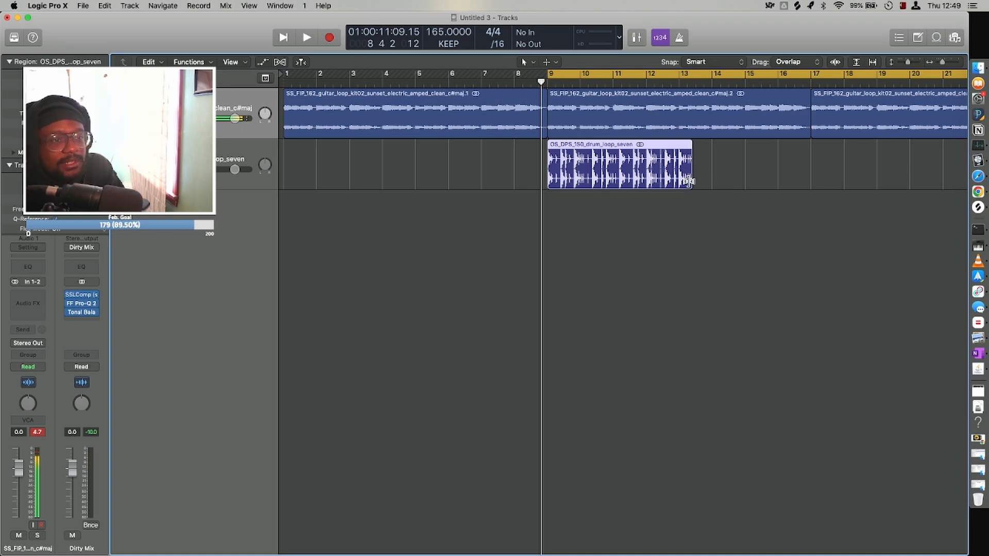
{"action": "left_click_drag", "start_coordinate": [692, 181], "coordinate": [381, 166]}
{"action": "key", "text": "super+Left"}
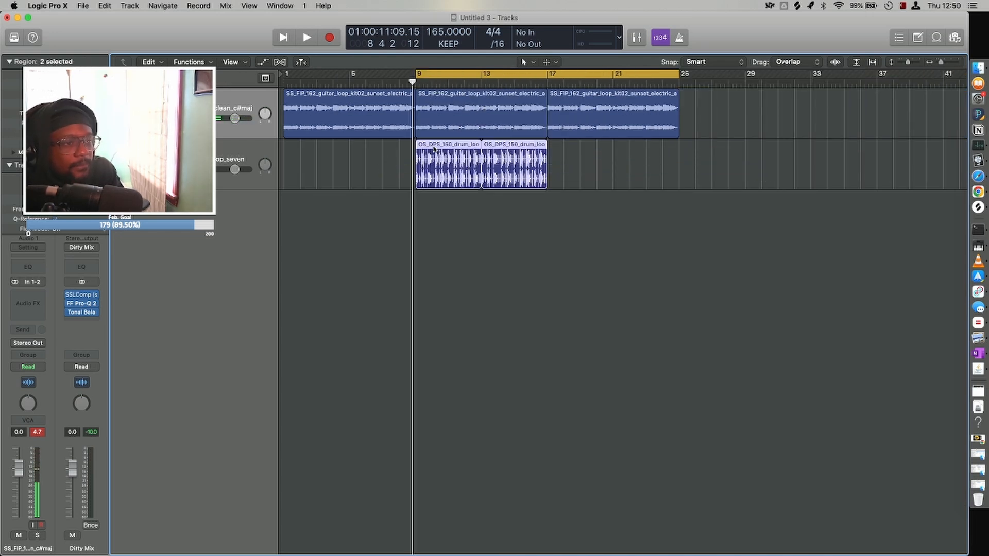
{"action": "left_click_drag", "start_coordinate": [435, 150], "coordinate": [566, 157]}
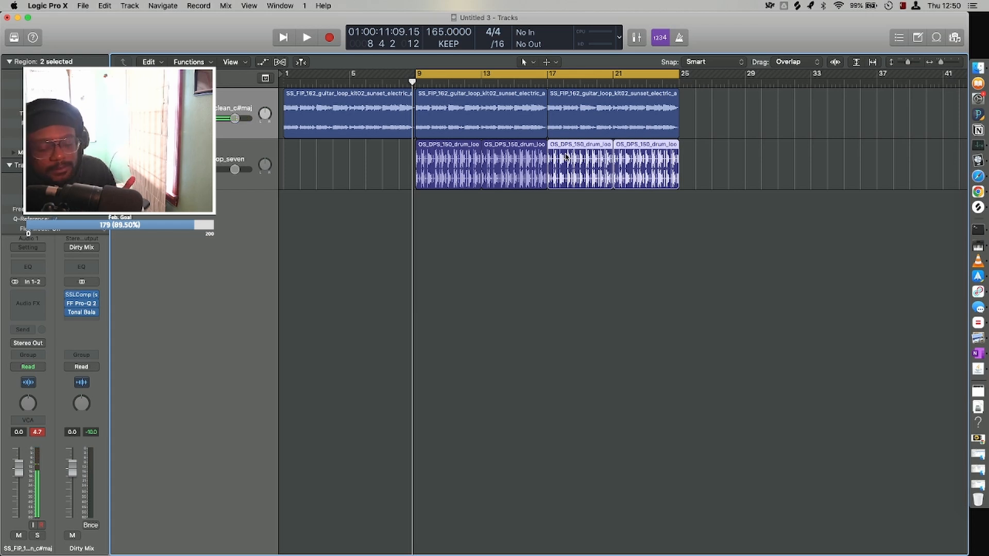
Play the cycle range over bars 9–25 to hear the guitar and drum loops together, then stop playback.
{"action": "key", "text": "super+Down"}
{"action": "key", "text": "super+Down"}
{"action": "key", "text": "super+Down"}
{"action": "key", "text": "super+Down"}
{"action": "key", "text": "super+Down"}
{"action": "key", "text": "super+Down"}
{"action": "key", "text": "super+Down"}
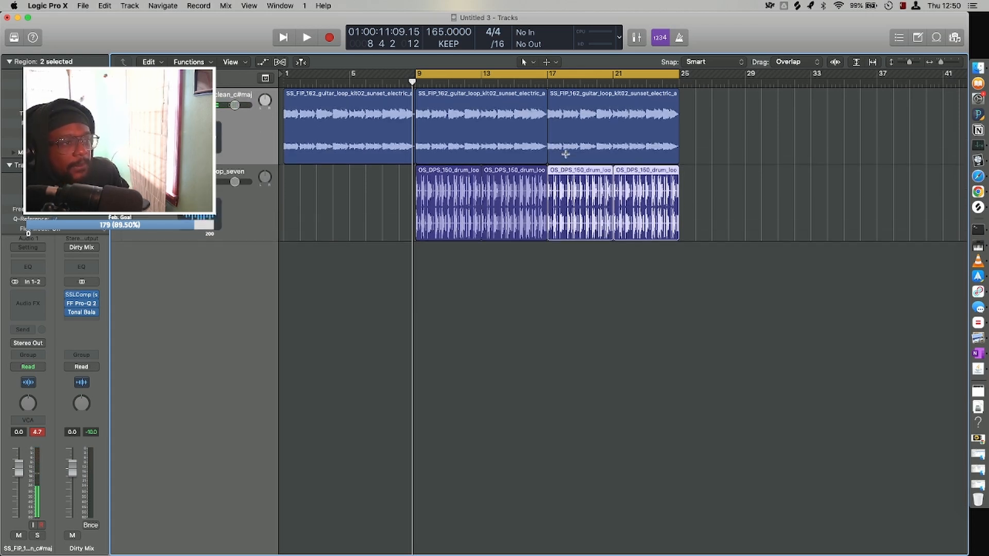
{"action": "key", "text": "super+Down"}
{"action": "key", "text": "super+Right"}
{"action": "key", "text": "super+Right"}
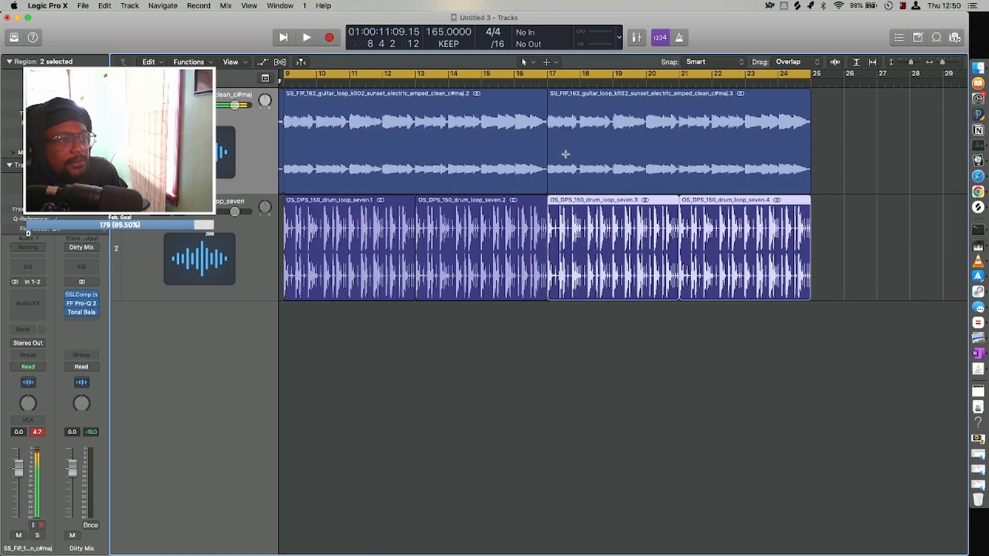
{"action": "key", "text": "super+Left"}
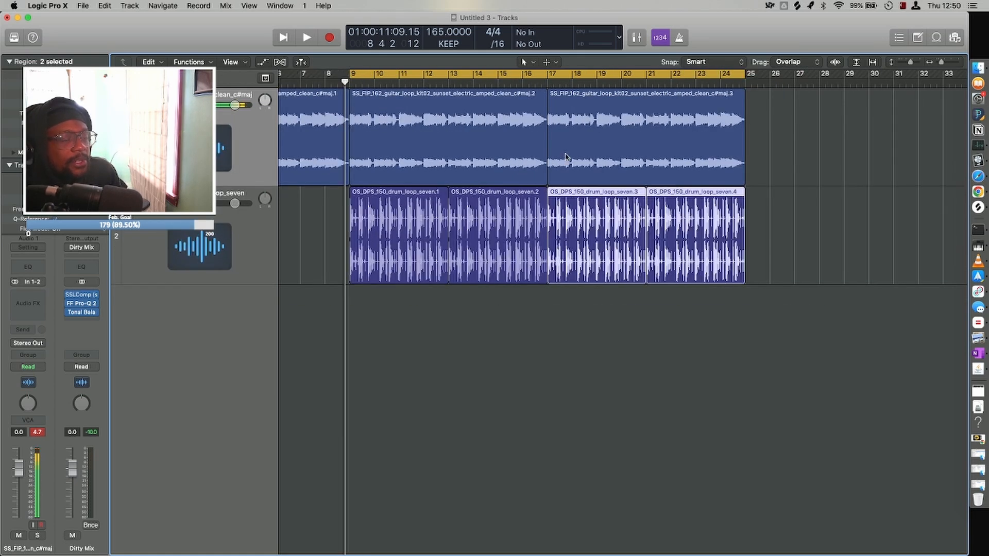
{"action": "key", "text": "space"}
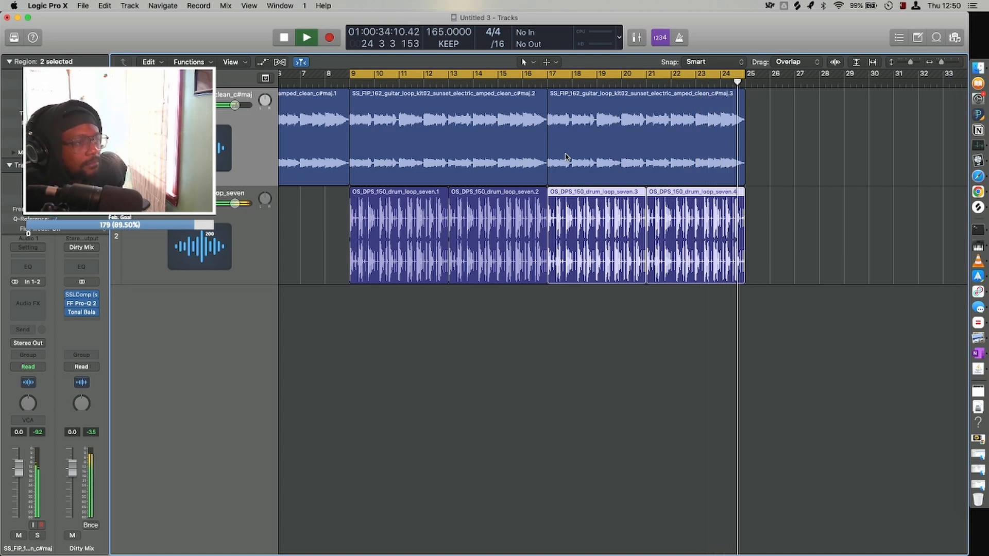
{"action": "key", "text": "space"}
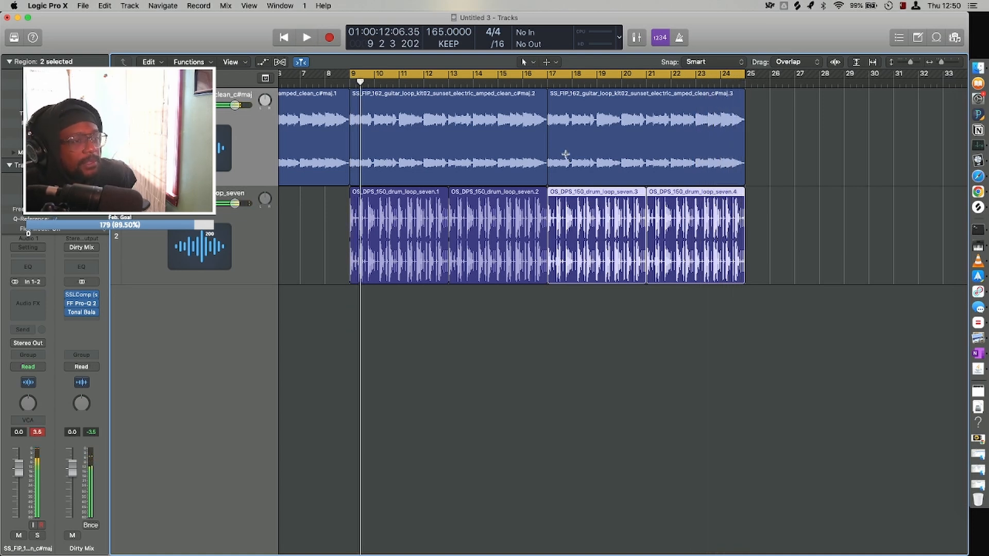
Select all three guitar regions and lower their gain.
{"action": "key", "text": "super+Left"}
{"action": "key", "text": "super+Left"}
{"action": "key", "text": "super+Up"}
{"action": "key", "text": "super+Up"}
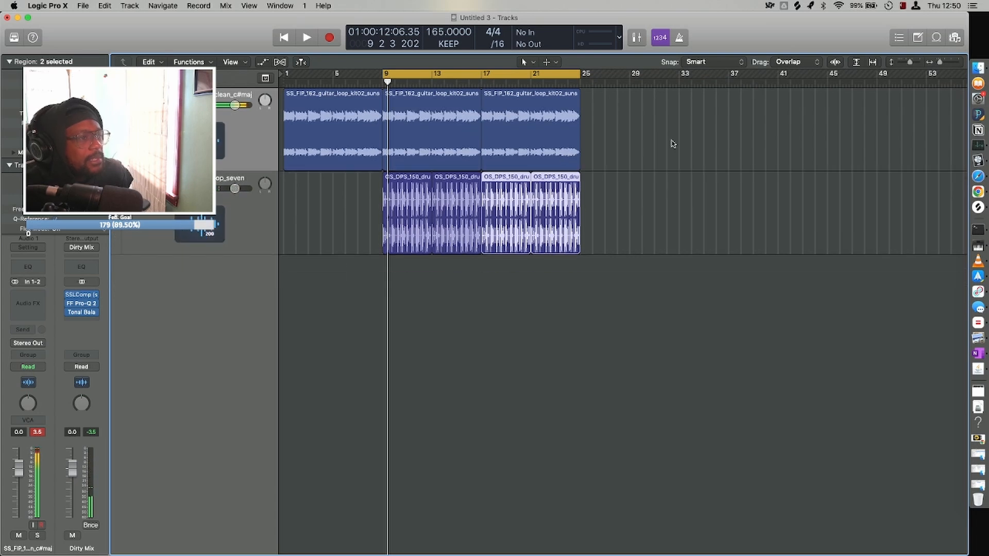
{"action": "left_click_drag", "start_coordinate": [672, 141], "coordinate": [292, 103]}
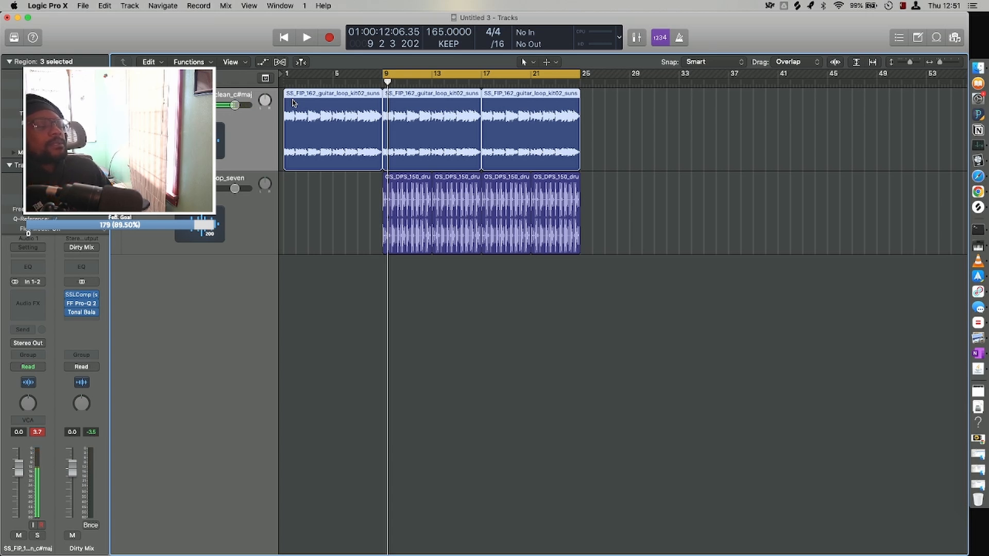
{"action": "left_click", "coordinate": [232, 227]}
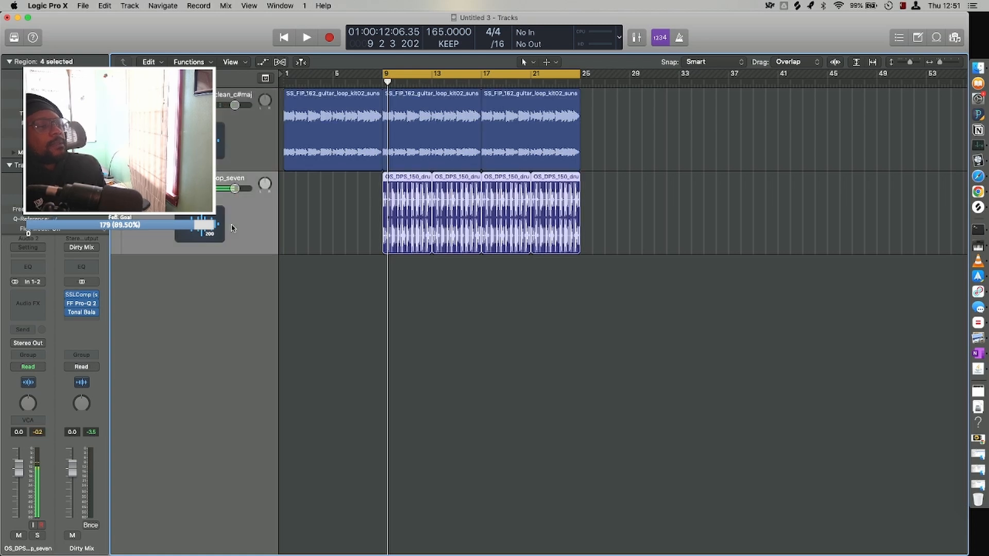
{"action": "left_click", "coordinate": [232, 154]}
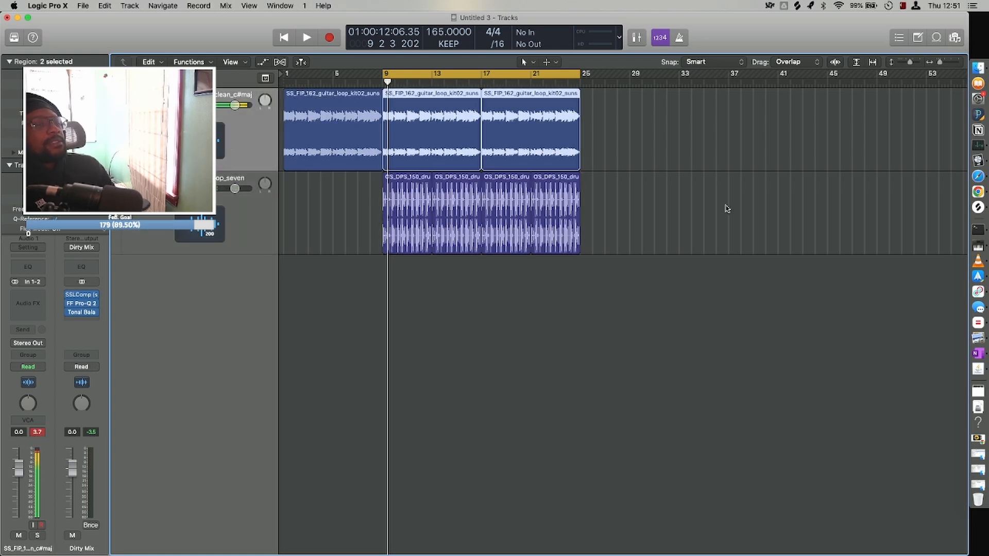
{"action": "left_click_drag", "start_coordinate": [686, 137], "coordinate": [288, 101]}
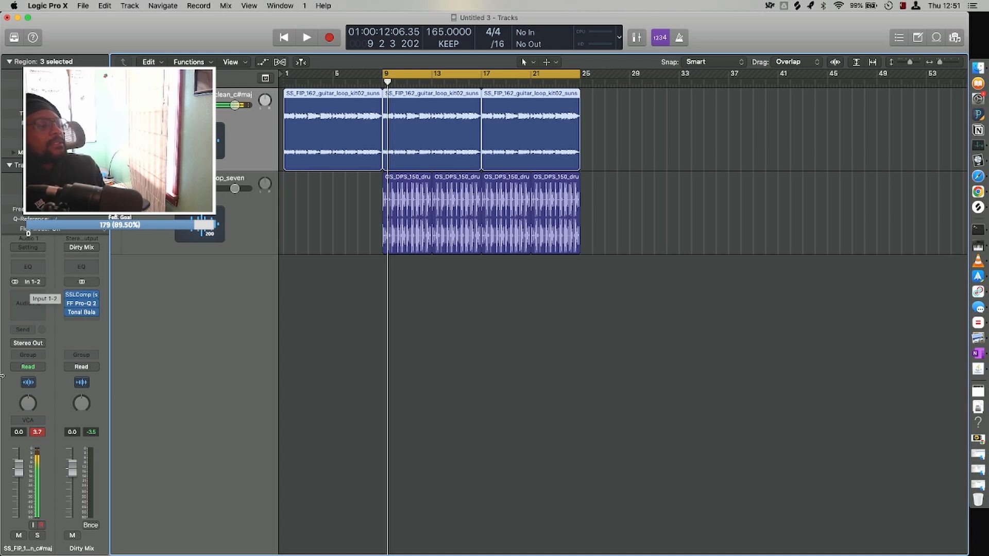
Reset the guitar channel's peak reading and play the start of the cycle range to check the balance.
{"action": "left_click", "coordinate": [41, 433]}
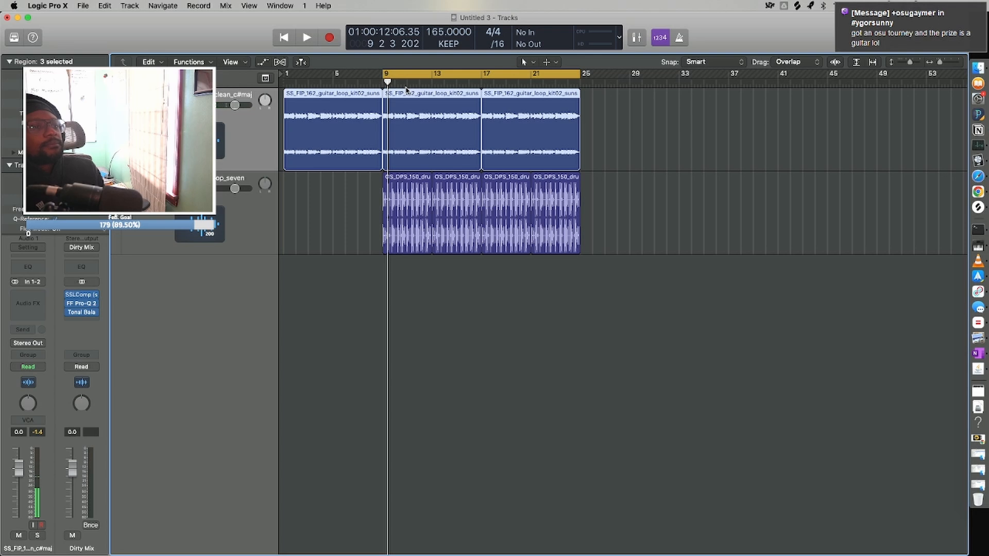
{"action": "key", "text": "space"}
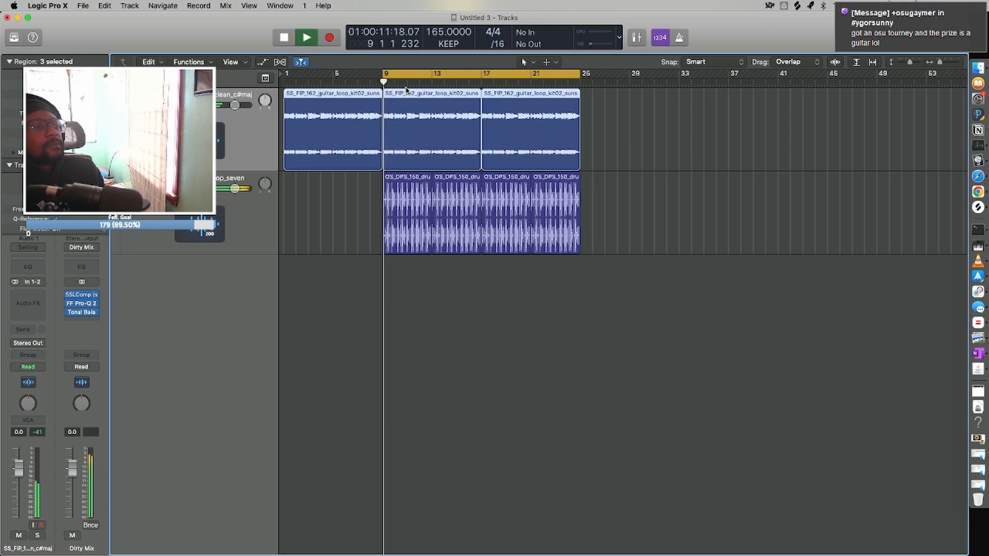
{"action": "key", "text": "space"}
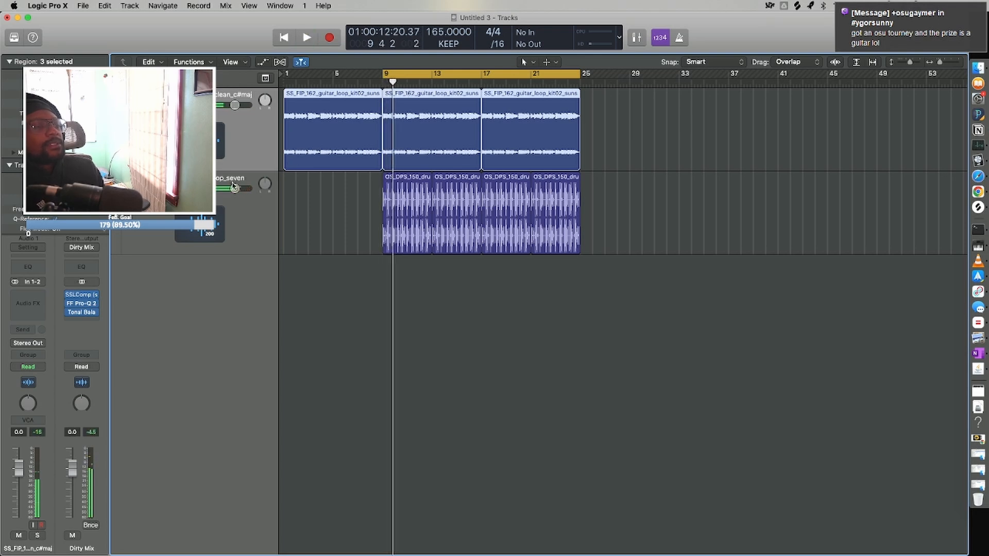
Select all four drum loop regions, lower their gain, and play the cycle range briefly to check the level.
{"action": "left_click", "coordinate": [238, 234]}
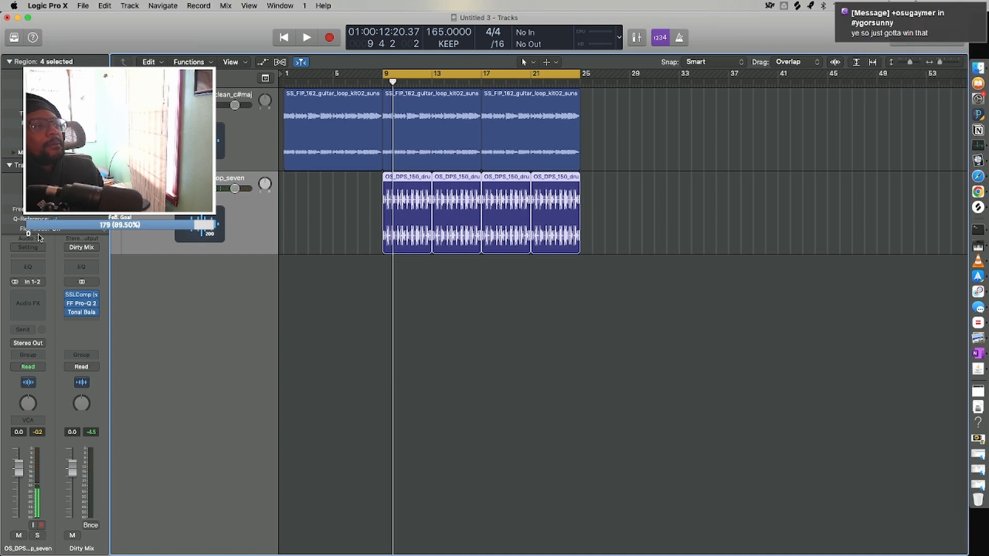
{"action": "key", "text": "space"}
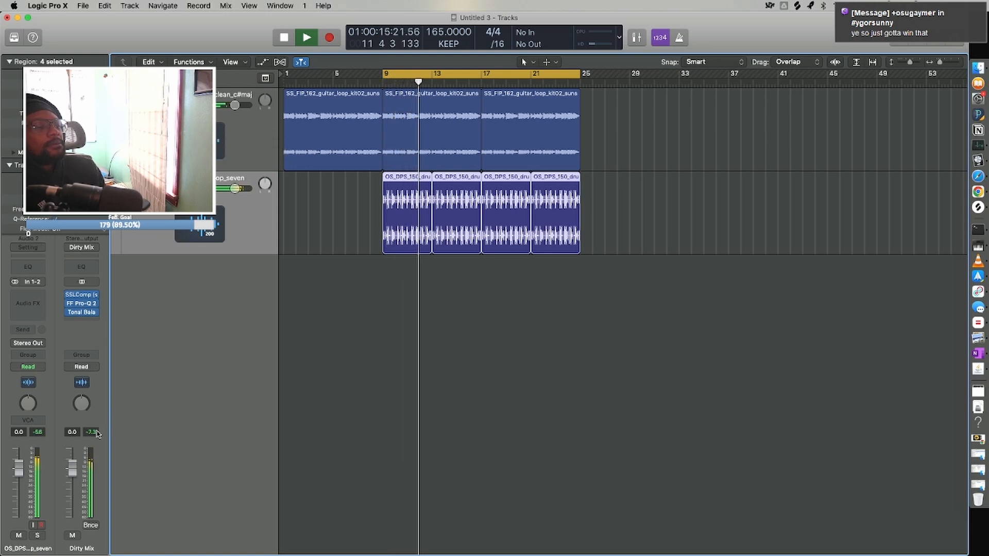
{"action": "key", "text": "space"}
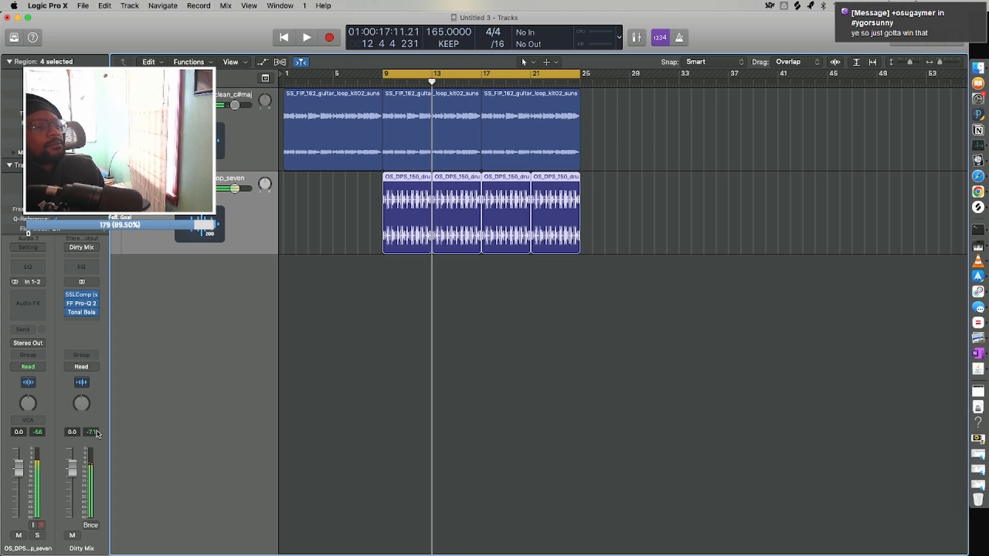
{"action": "key", "text": "z"}
{"action": "key", "text": "super+Down"}
{"action": "key", "text": "super+Down"}
{"action": "key", "text": "super+Down"}
{"action": "key", "text": "super+Down"}
{"action": "key", "text": "super+Down"}
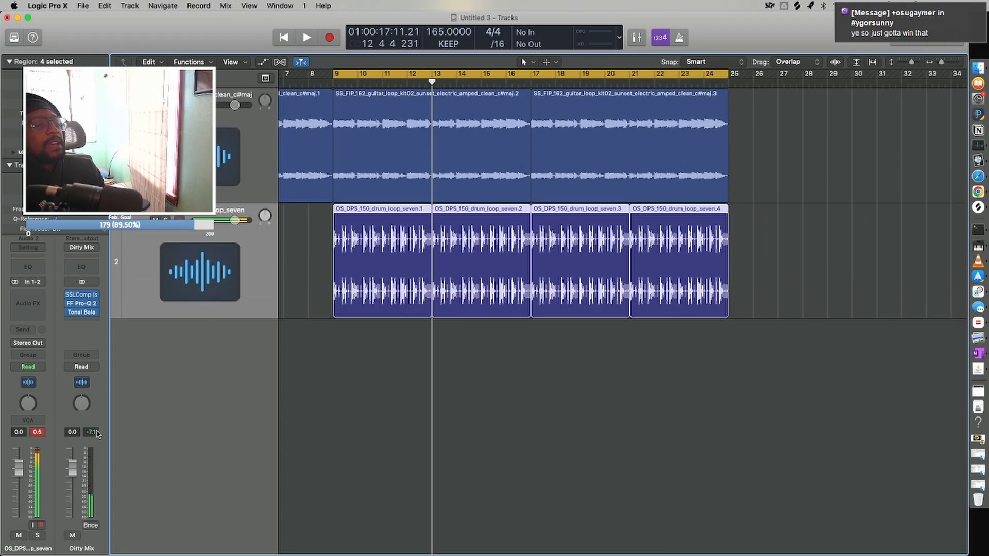
{"action": "key", "text": "super+Left"}
{"action": "key", "text": "super+Left"}
{"action": "key", "text": "super+Left"}
{"action": "key", "text": "super+Right"}
{"action": "key", "text": "super+Right"}
{"action": "key", "text": "super+Up"}
{"action": "key", "text": "super+Up"}
{"action": "key", "text": "super+Up"}
{"action": "key", "text": "super+Up"}
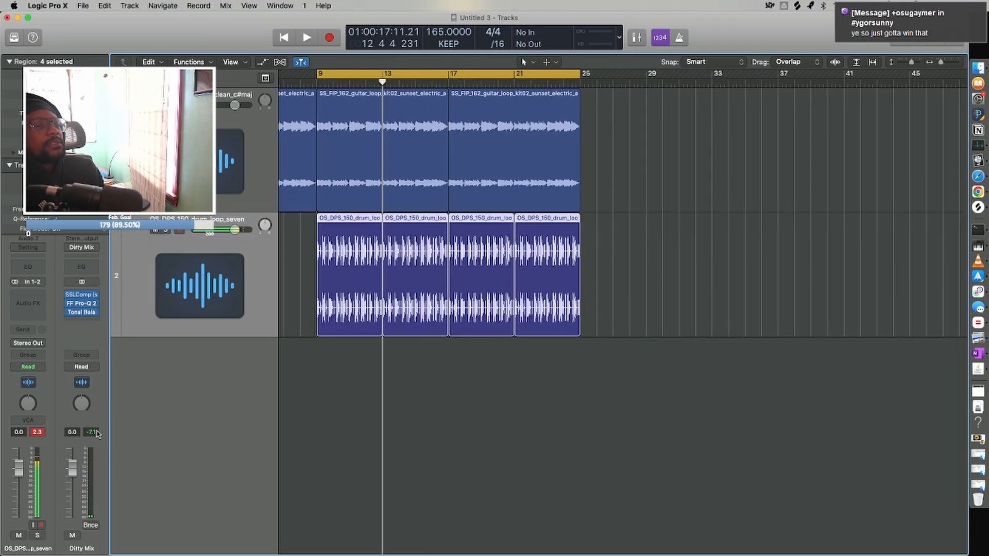
{"action": "key", "text": "super+Left"}
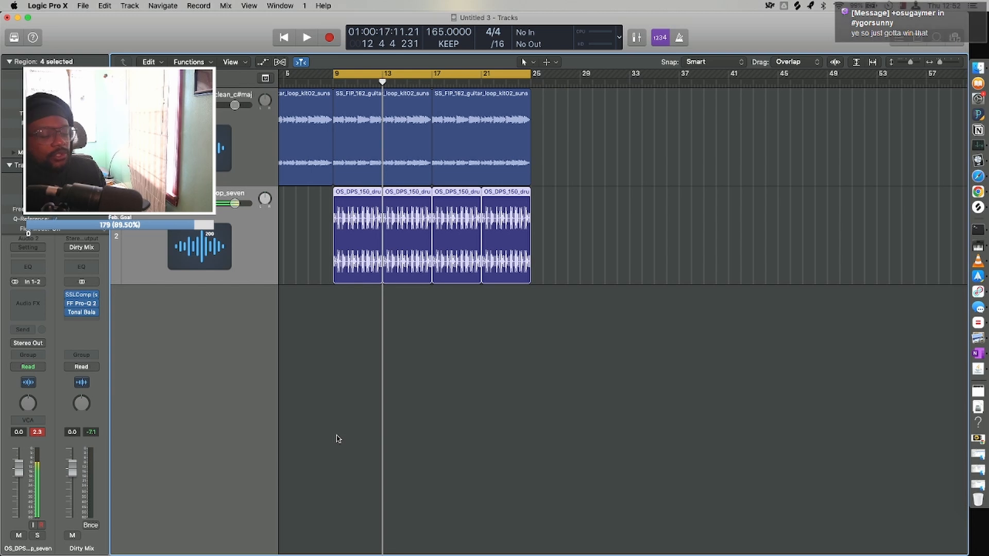
Add a software instrument track, collapse the Region and Track inspectors, and load ES2 on it with its window moved aside.
{"action": "key", "text": "alt+super+s"}
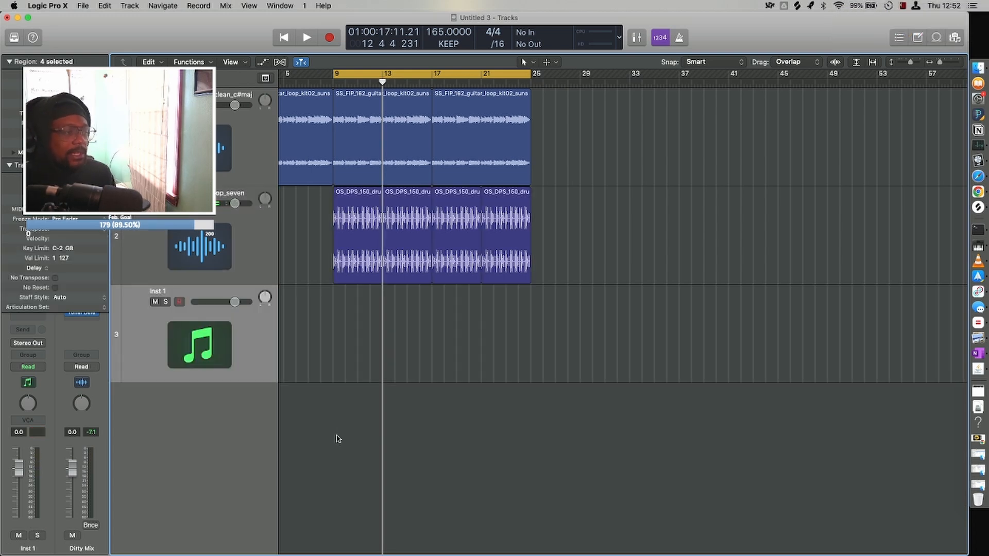
{"action": "left_click", "coordinate": [9, 62]}
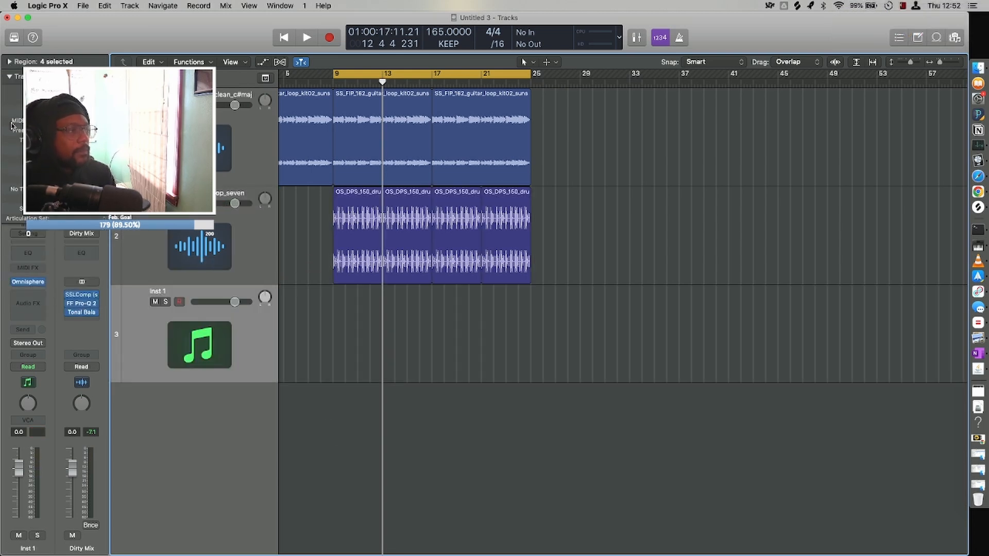
{"action": "left_click", "coordinate": [10, 79]}
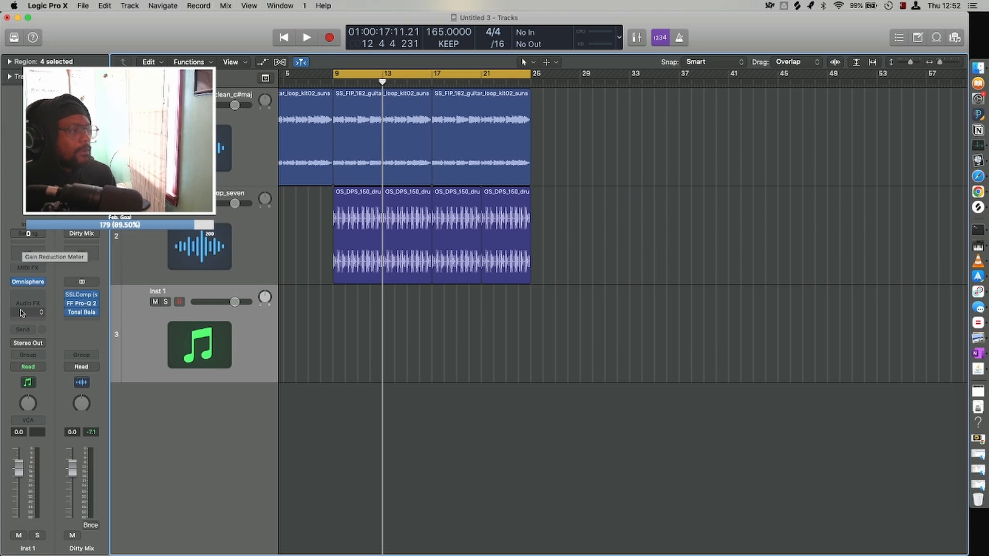
{"action": "left_click", "coordinate": [43, 282]}
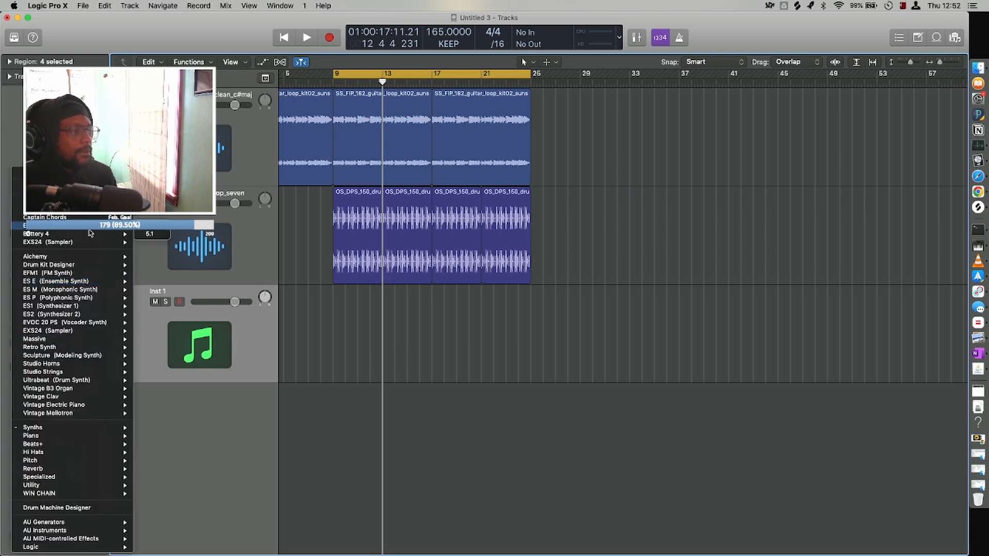
{"action": "left_click", "coordinate": [144, 226]}
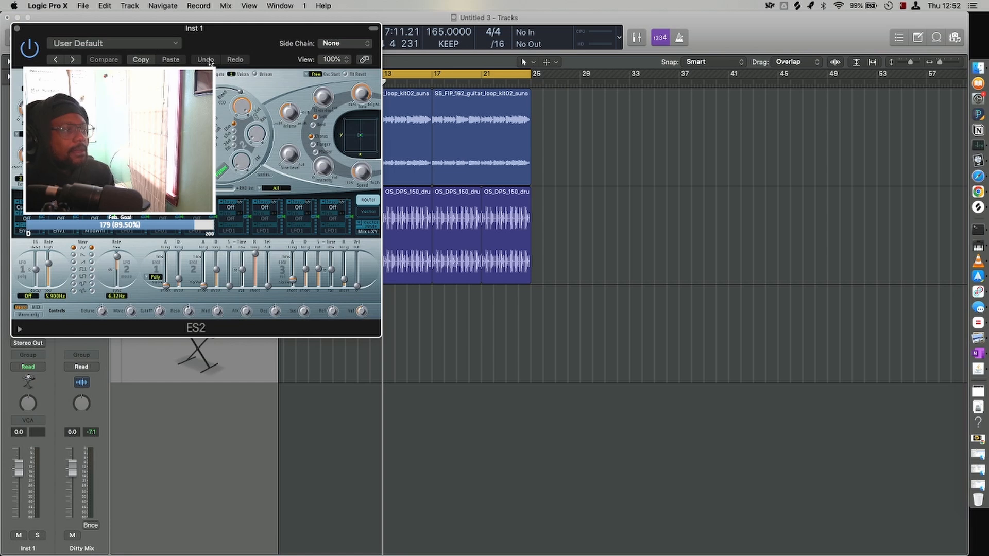
{"action": "left_click_drag", "start_coordinate": [206, 45], "coordinate": [523, 271]}
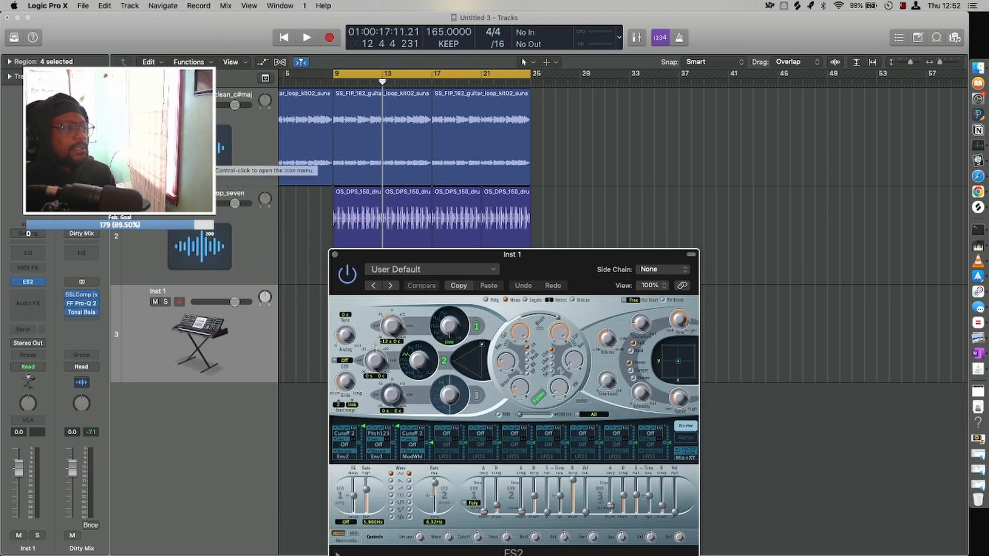
Insert the stereo Auto-Key plug-in on the guitar loop track.
{"action": "left_click", "coordinate": [28, 303]}
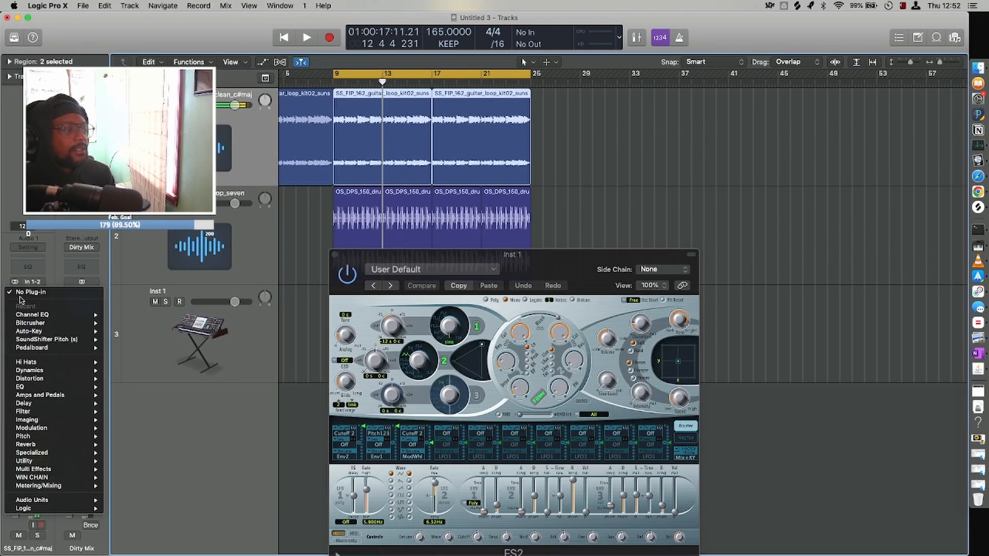
{"action": "mouse_move", "coordinate": [61, 326]}
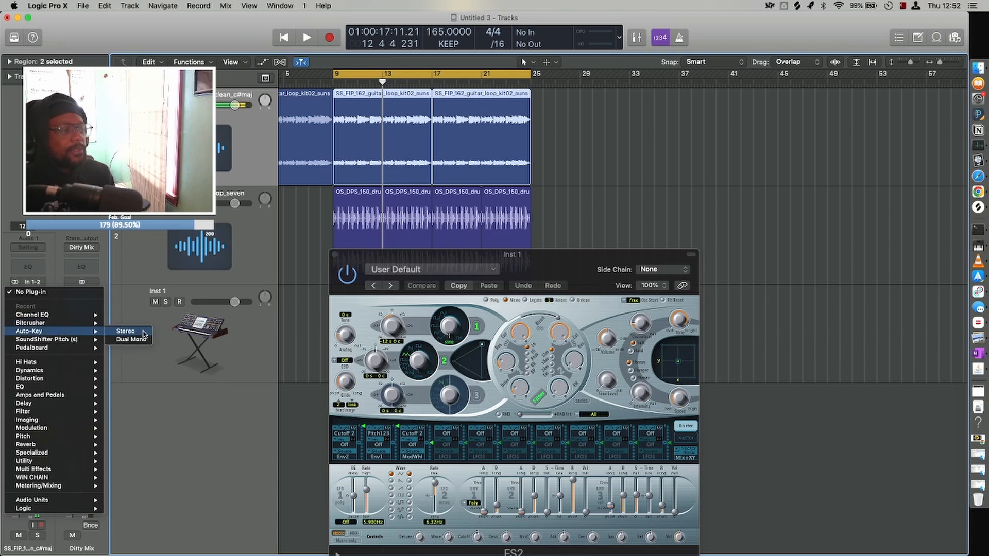
{"action": "left_click", "coordinate": [137, 332]}
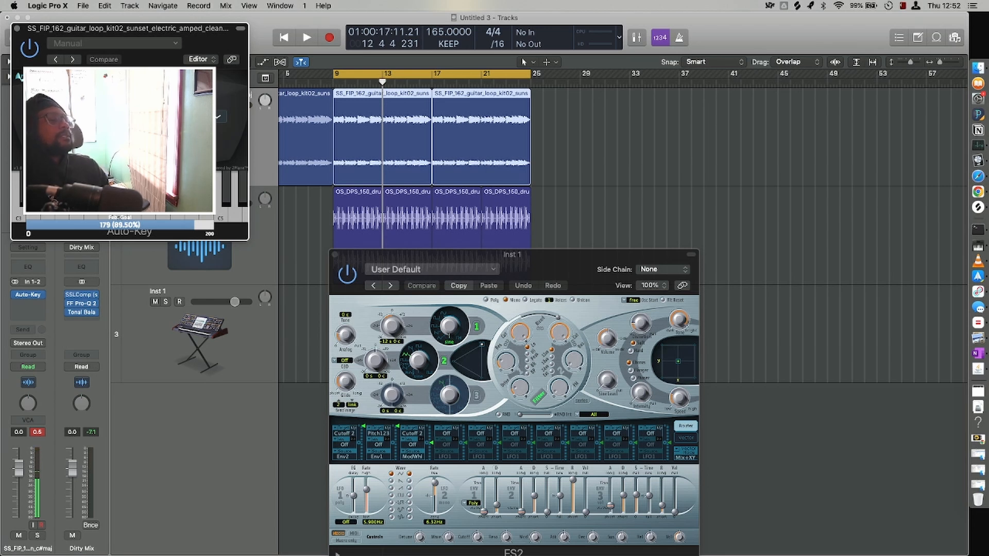
Play the cycle range to detect the guitar loop's key with Auto-Key, then close the Auto-Key and ES2 windows.
{"action": "key", "text": "space"}
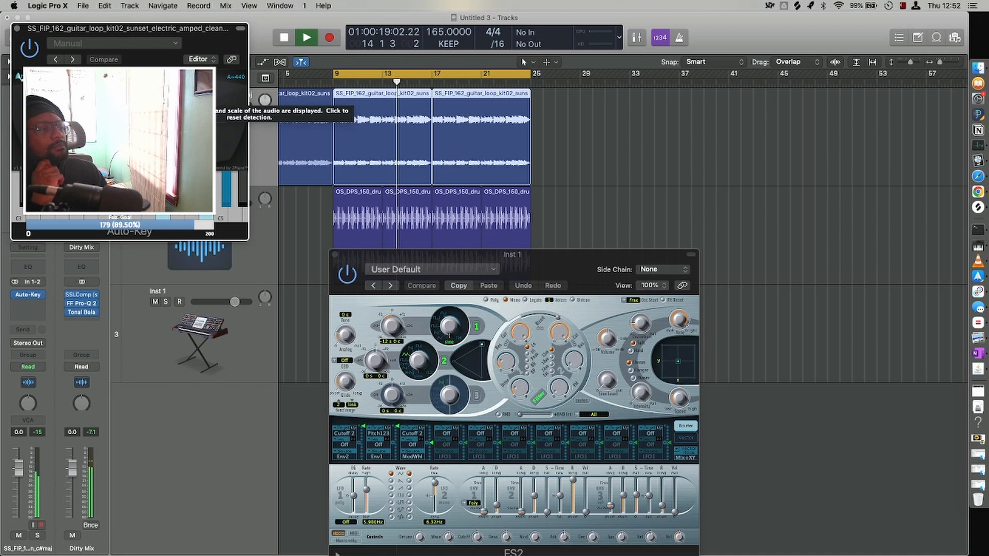
{"action": "key", "text": "space"}
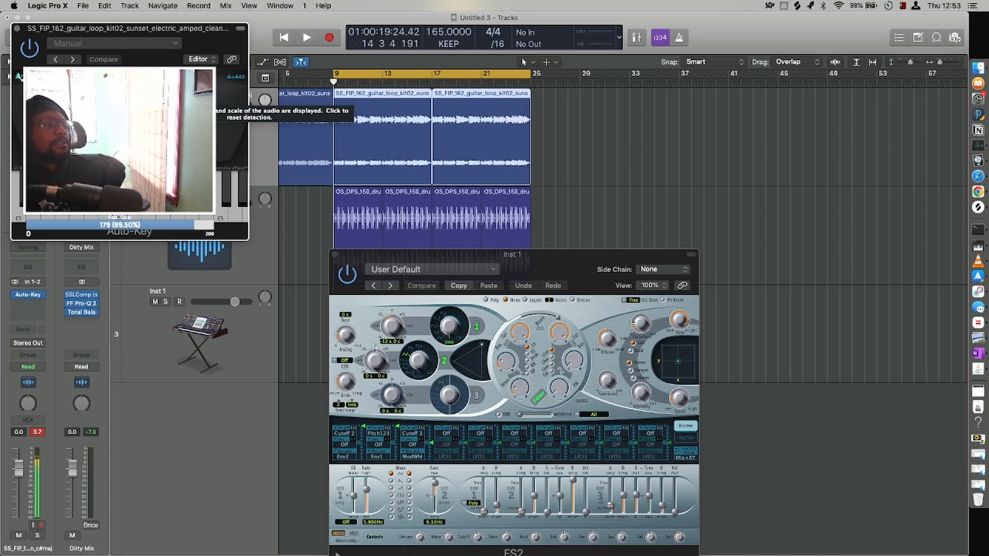
{"action": "key", "text": "space"}
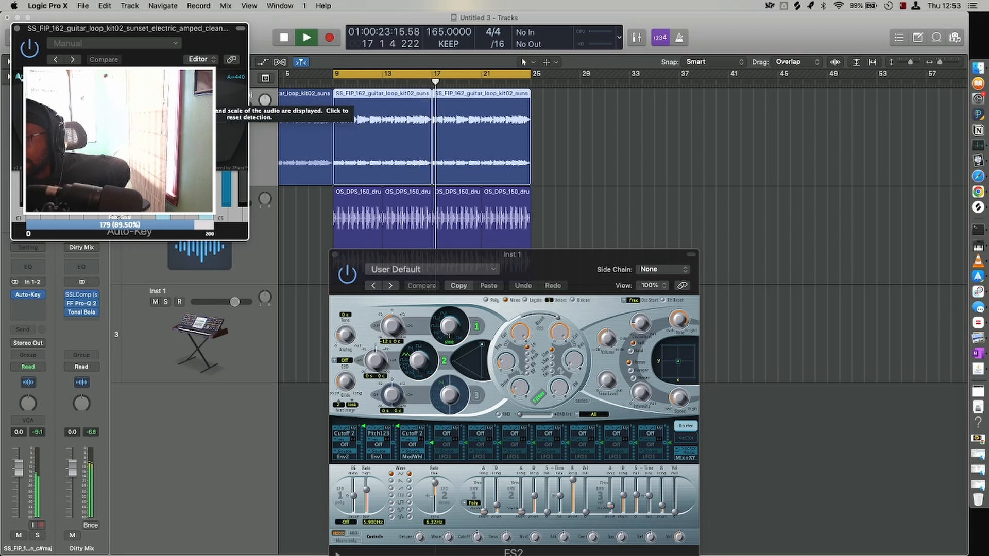
{"action": "key", "text": "space"}
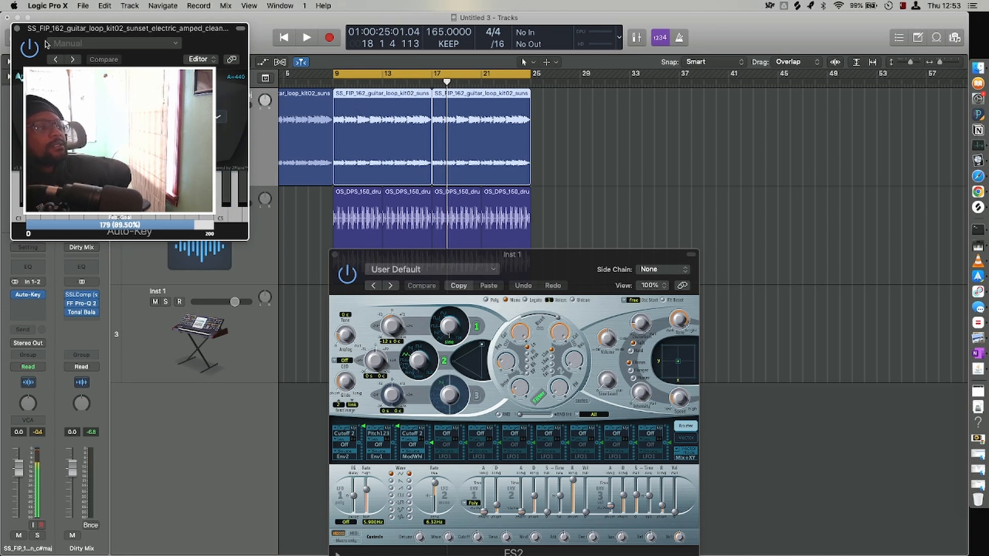
{"action": "left_click", "coordinate": [17, 29]}
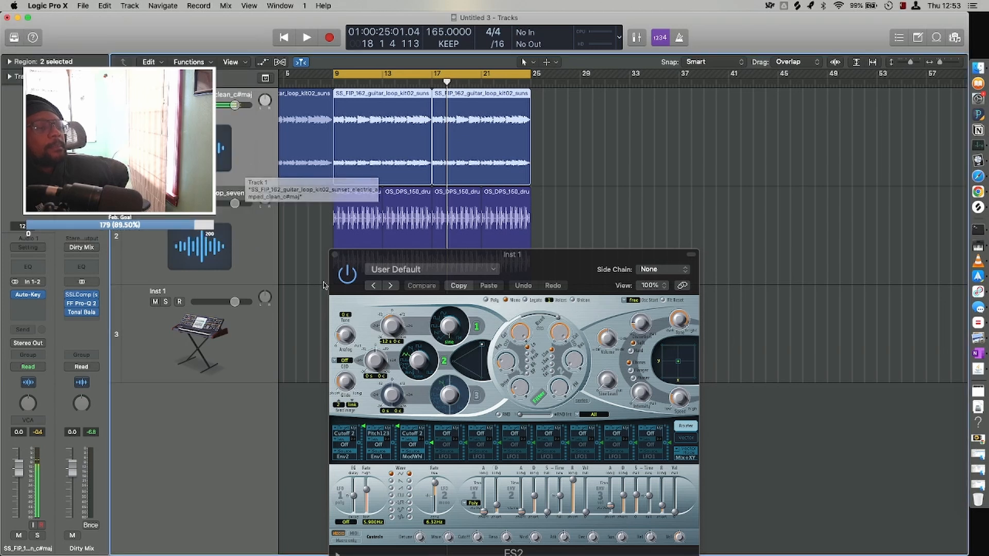
{"action": "left_click", "coordinate": [334, 254]}
Apply Drum Replacement/Doubling to the drum loop track with Kick as instrument, Doubling mode and a -0.7 dB relative threshold.
{"action": "left_click", "coordinate": [286, 348]}
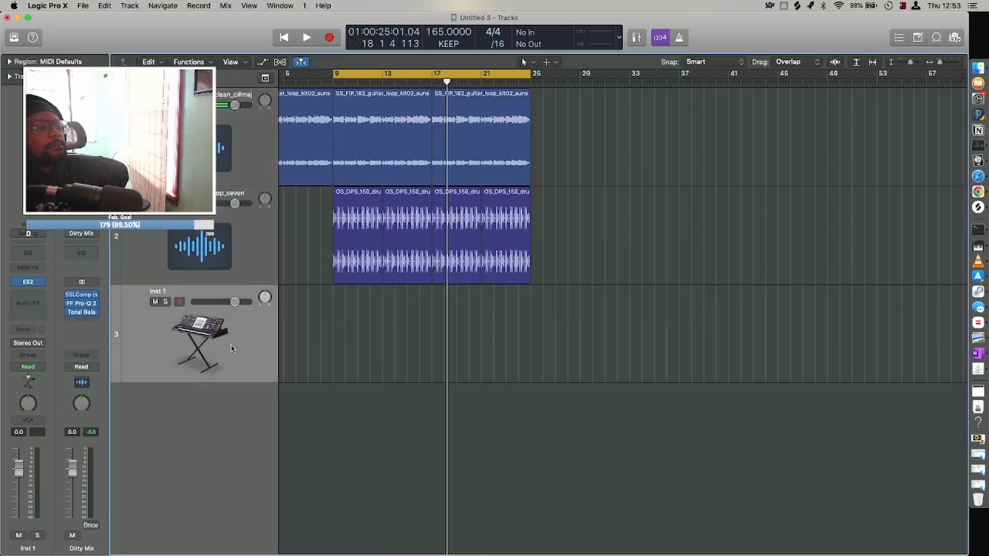
{"action": "right_click", "coordinate": [349, 325]}
{"action": "left_click", "coordinate": [328, 310]}
{"action": "left_click", "coordinate": [205, 261]}
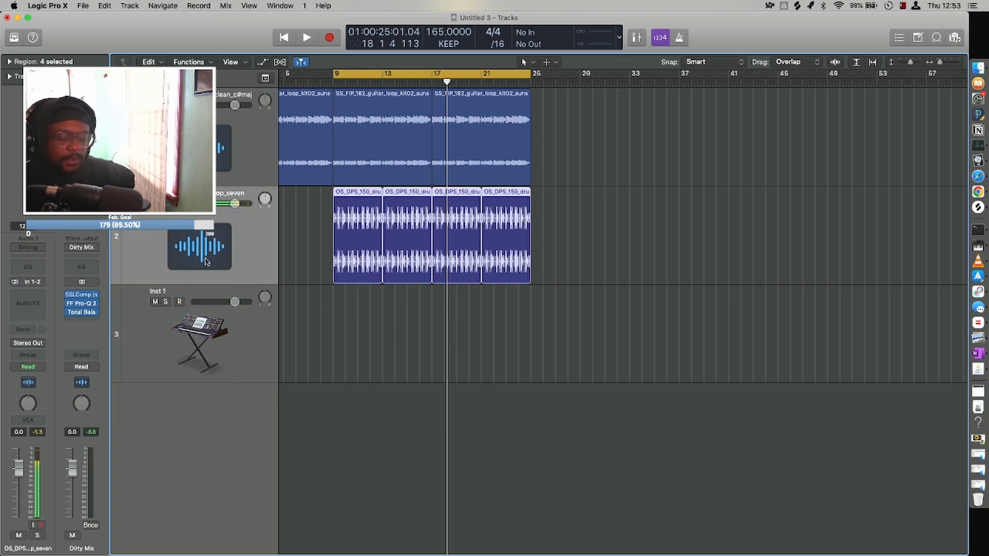
{"action": "key", "text": "y"}
{"action": "key", "text": "ctrl+d"}
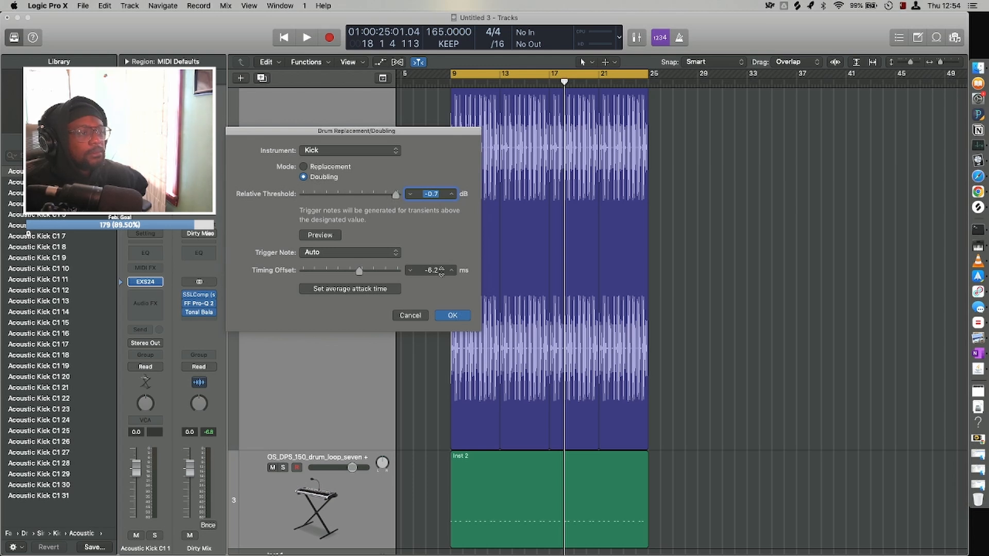
{"action": "left_click", "coordinate": [453, 316]}
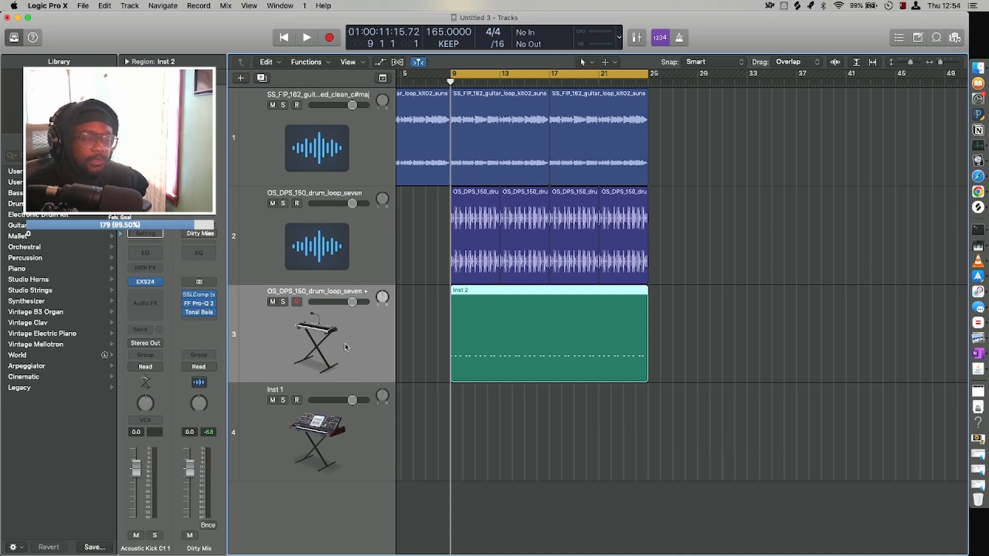
Open the doubled kick region in the Piano Roll and play its opening notes from bar 9.
{"action": "key", "text": "e"}
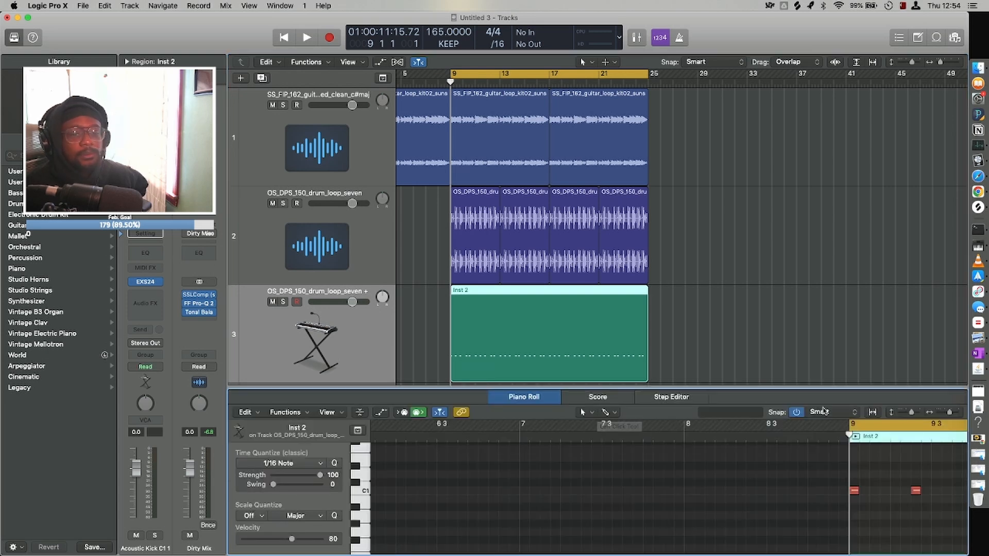
{"action": "left_click_drag", "start_coordinate": [950, 412], "coordinate": [942, 413]}
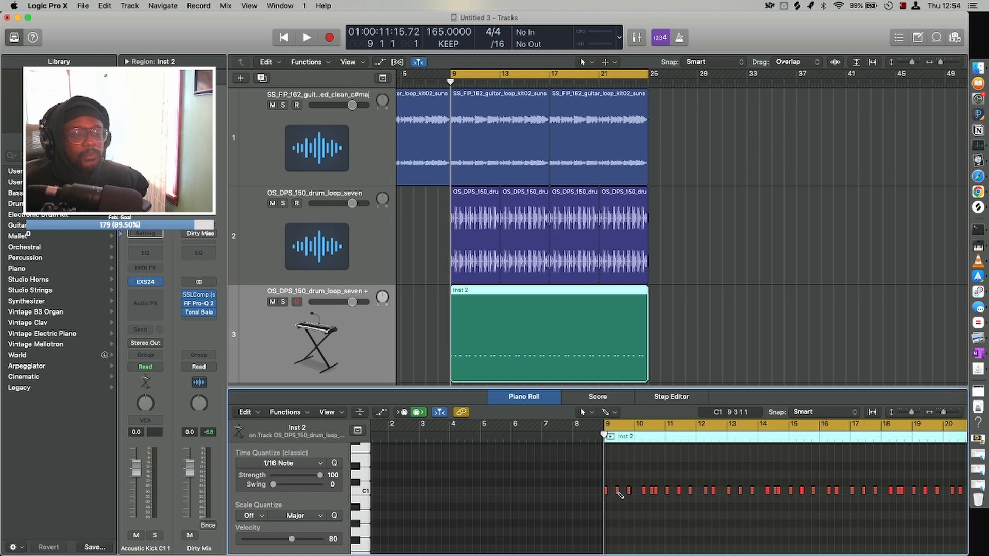
{"action": "key", "text": "super+Right"}
{"action": "key", "text": "super+Right"}
{"action": "key", "text": "super+Right"}
{"action": "key", "text": "super+Right"}
{"action": "scroll", "coordinate": [618, 494], "scroll_direction": "right", "scroll_amount": 3}
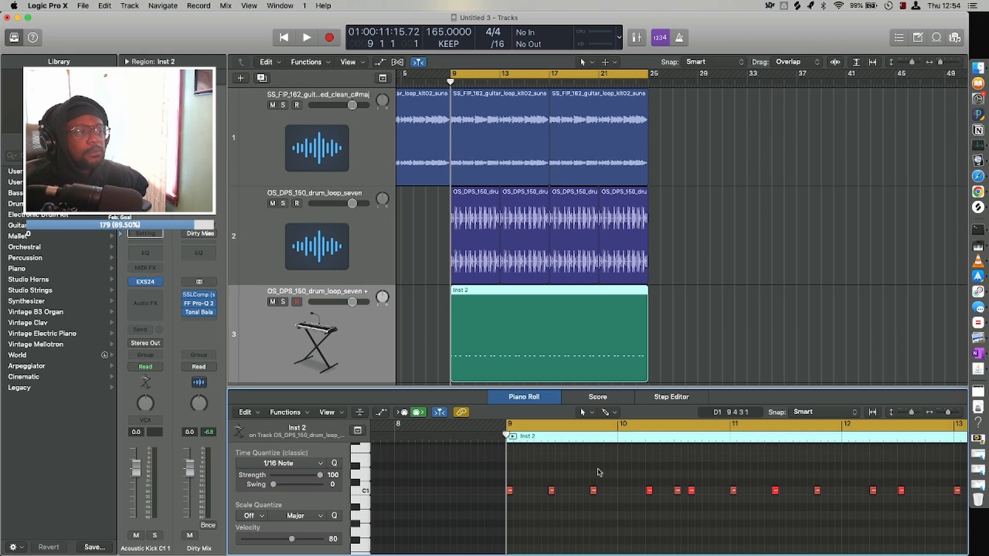
{"action": "key", "text": "space"}
{"action": "key", "text": "space"}
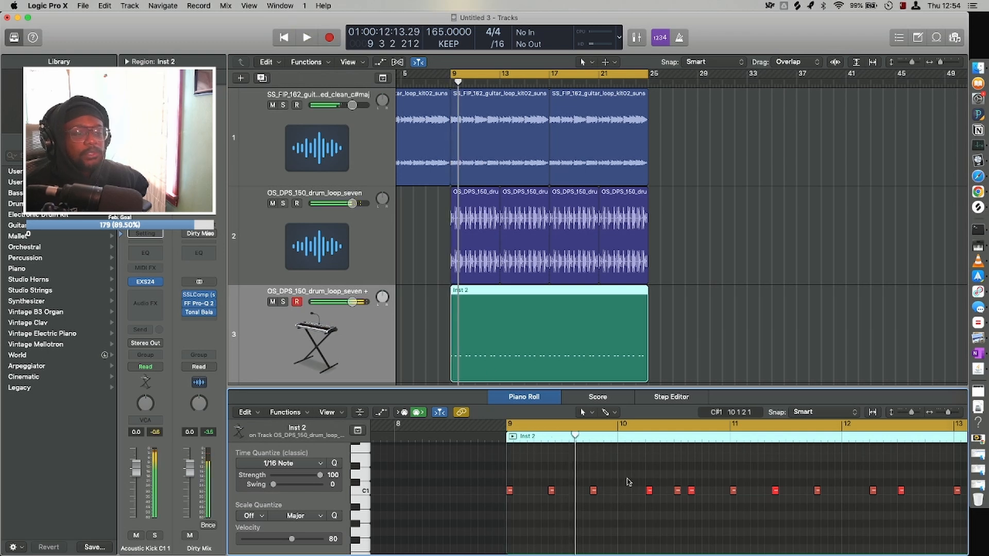
Delete the C1 kick notes on beat 3 of bars 10 and 12.
{"action": "left_click", "coordinate": [677, 491]}
{"action": "key", "text": "Delete"}
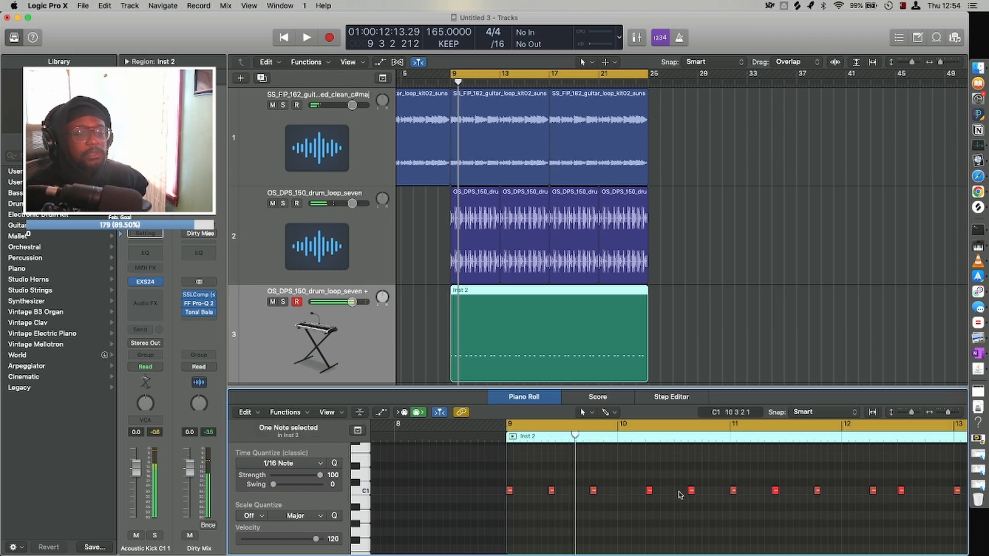
{"action": "scroll", "coordinate": [796, 487], "scroll_direction": "right", "scroll_amount": 5}
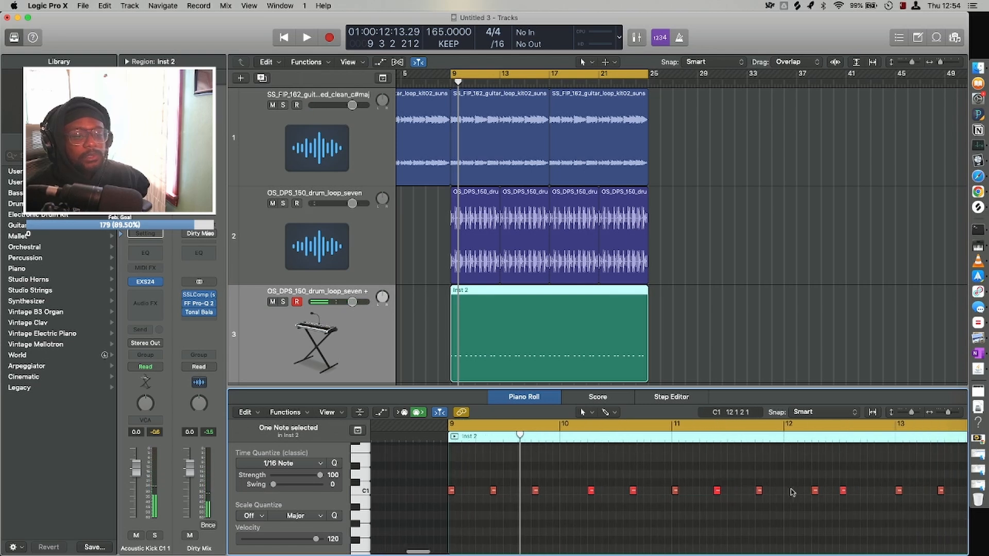
{"action": "left_click", "coordinate": [805, 488]}
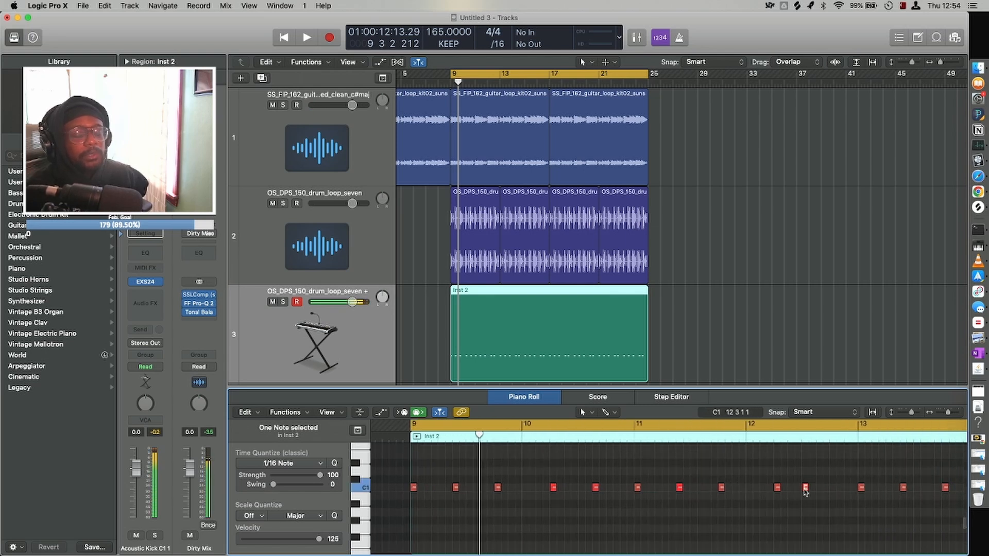
{"action": "key", "text": "Delete"}
{"action": "scroll", "coordinate": [806, 492], "scroll_direction": "right", "scroll_amount": 3}
{"action": "scroll", "coordinate": [806, 492], "scroll_direction": "right", "scroll_amount": 5}
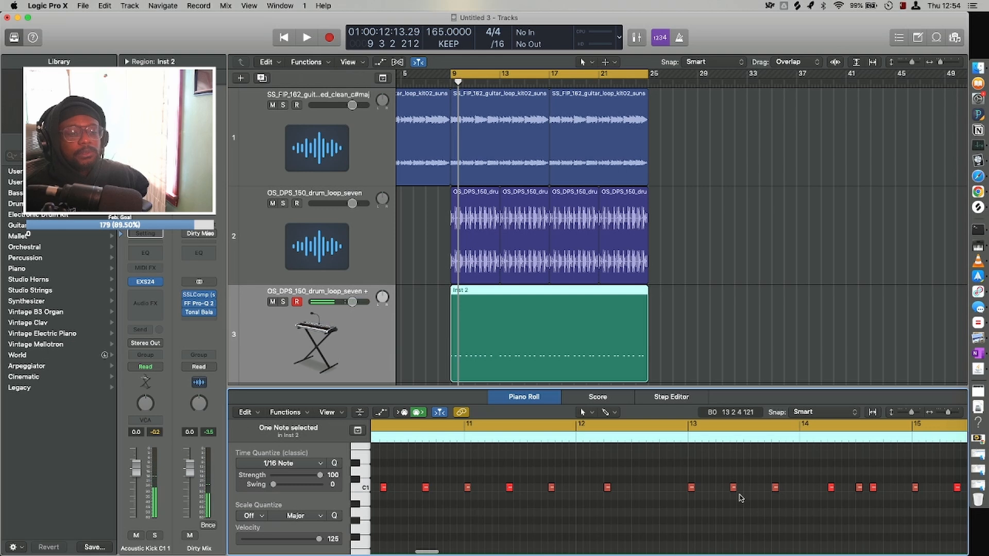
Play the kick pattern from bar 9 to bar 13 in short passes to check its notes against the drum loop.
{"action": "key", "text": "space"}
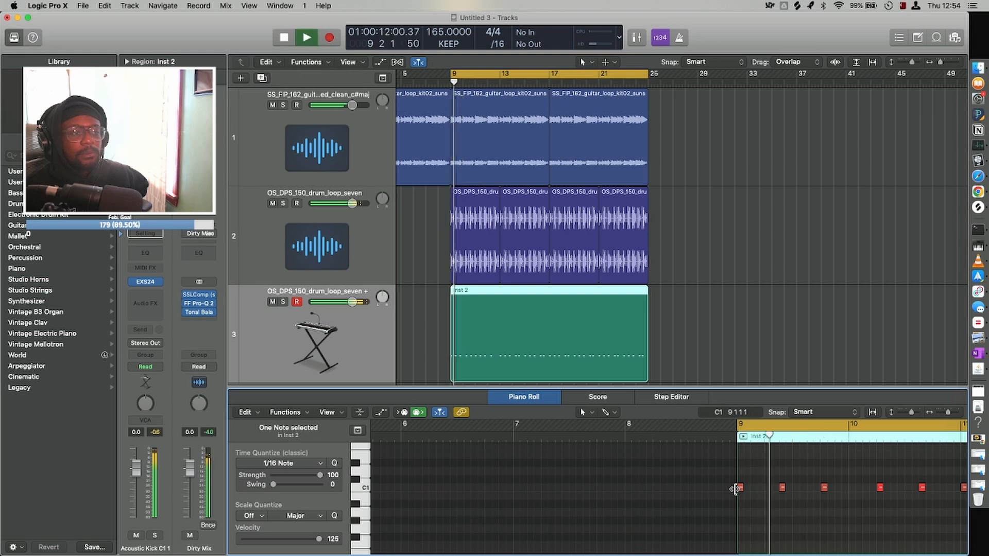
{"action": "key", "text": "space"}
{"action": "key", "text": "space"}
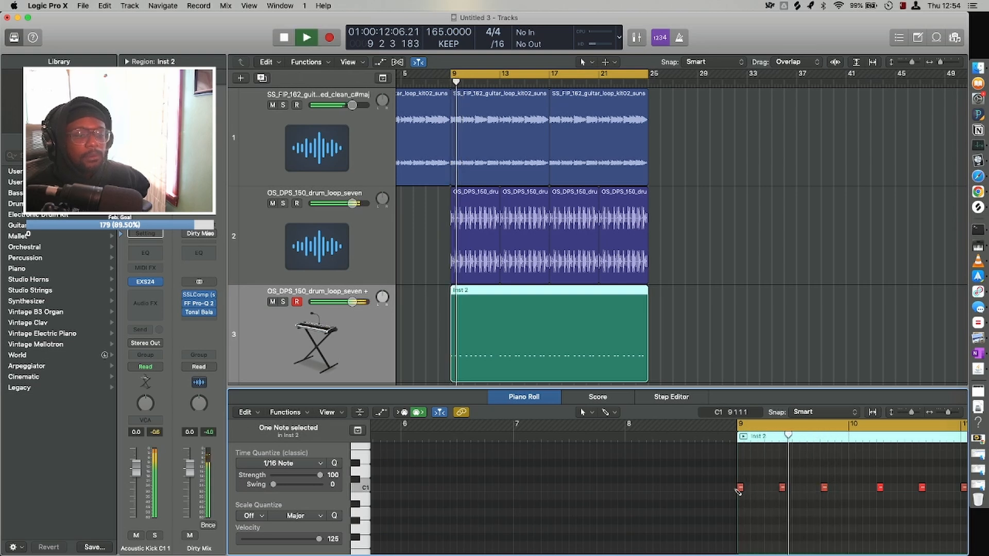
{"action": "key", "text": "super+Right"}
{"action": "key", "text": "space"}
{"action": "key", "text": "space"}
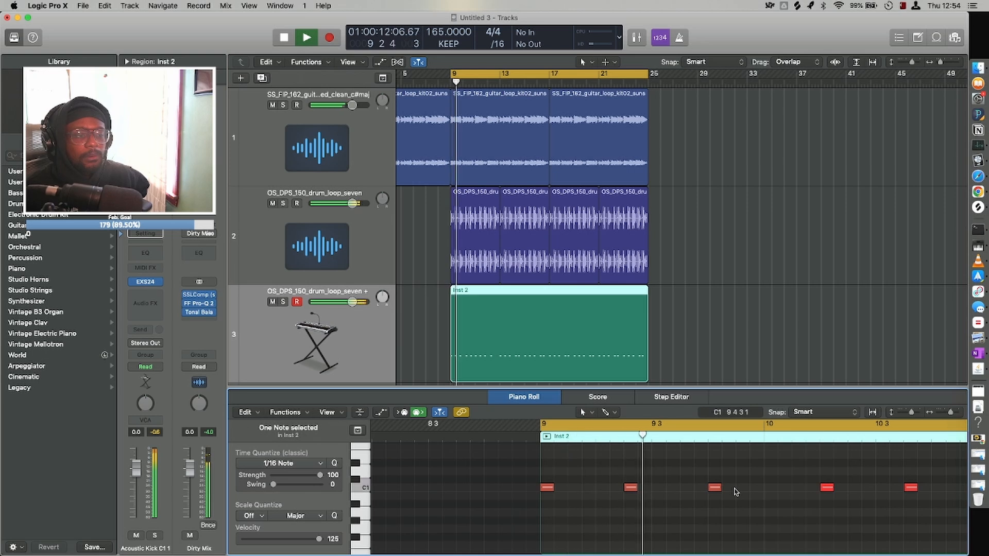
{"action": "key", "text": "space"}
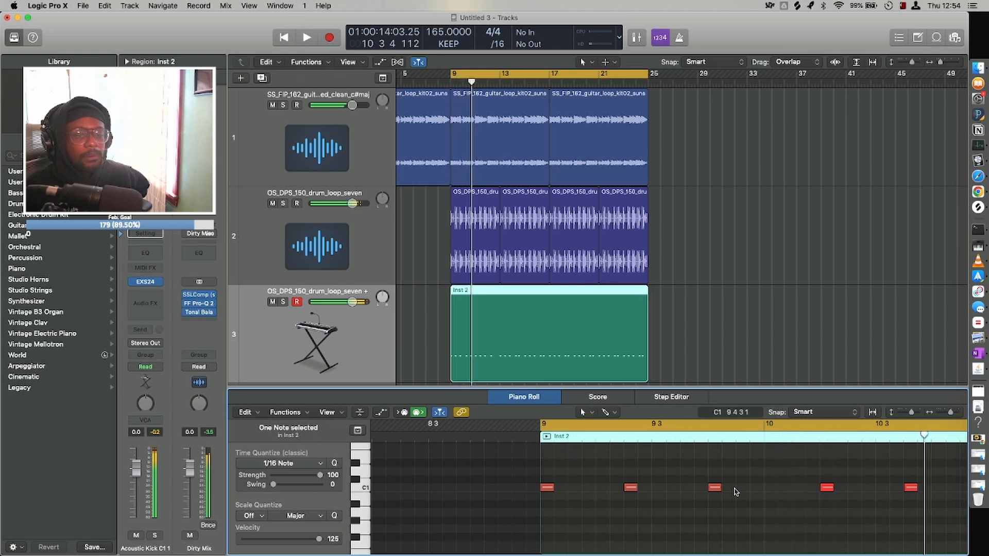
{"action": "key", "text": "space"}
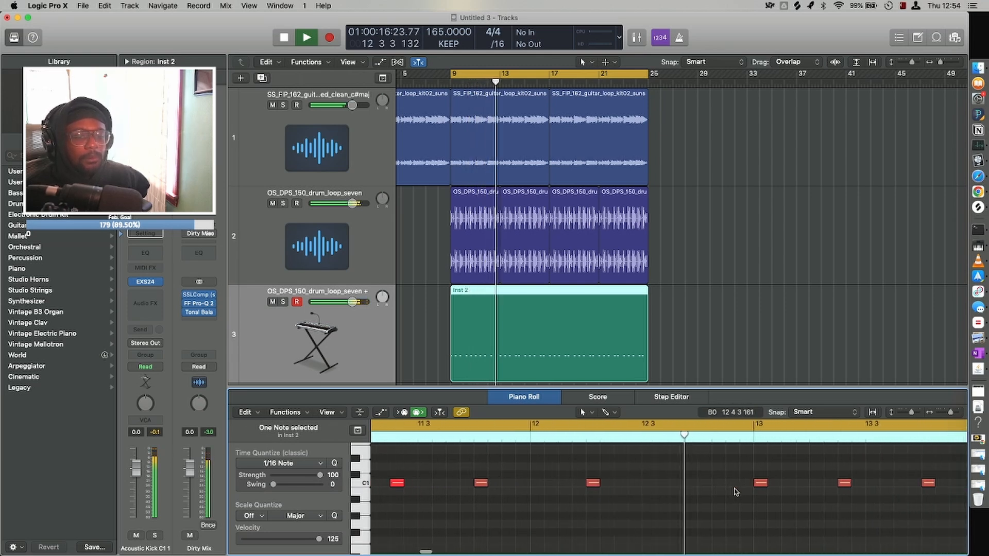
{"action": "key", "text": "space"}
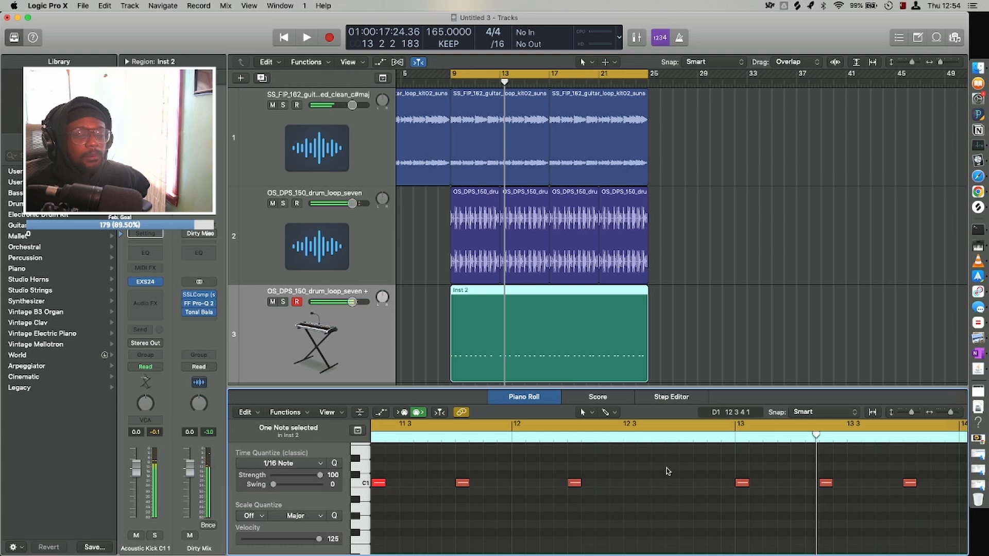
Replay the end of bar 12 and add a C1 kick note at 12 3 4.
{"action": "key", "text": "space"}
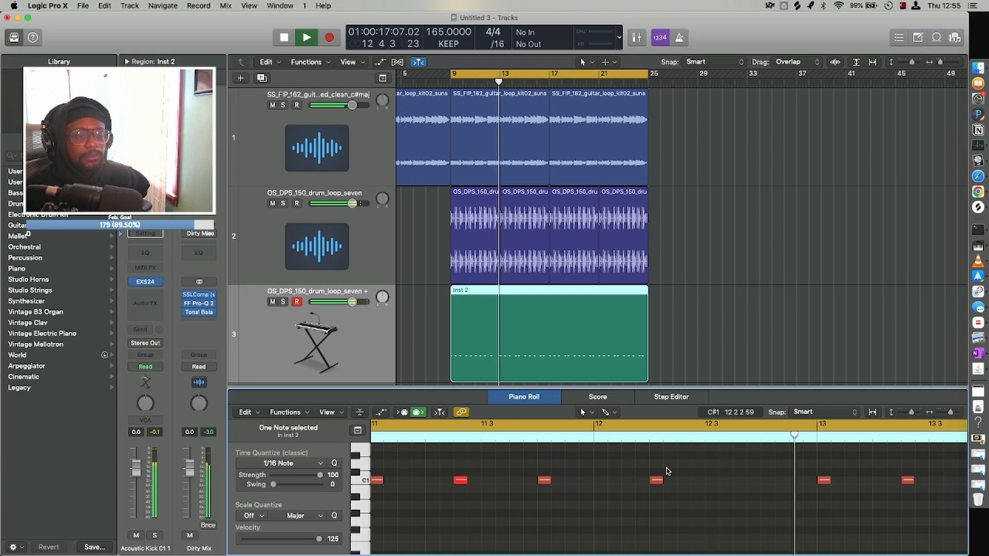
{"action": "key", "text": "space"}
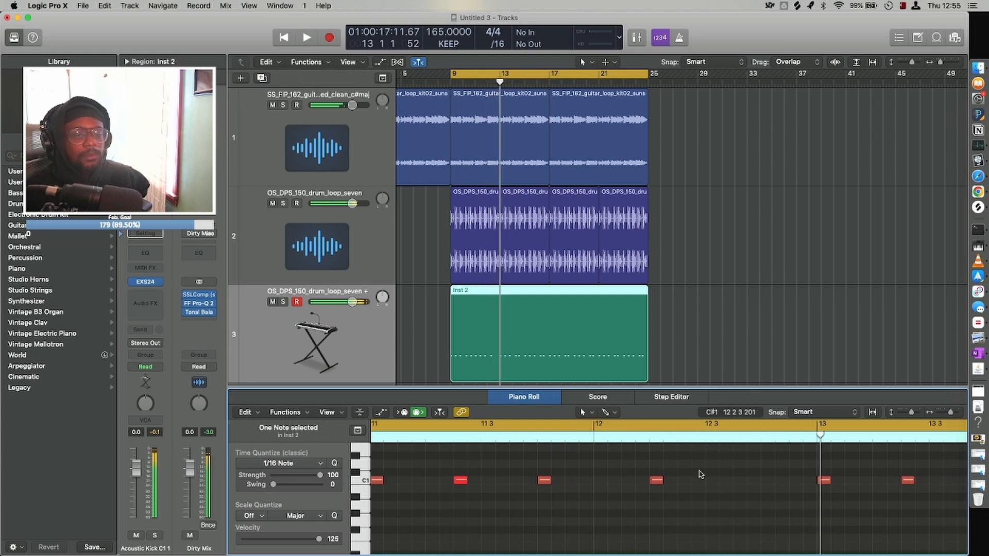
{"action": "left_click", "coordinate": [752, 481]}
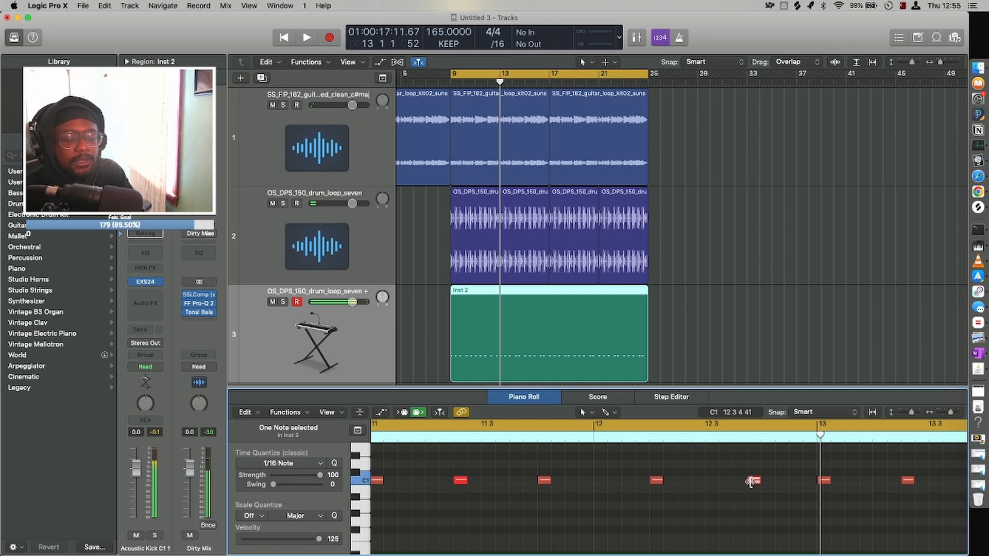
{"action": "left_click", "coordinate": [751, 481]}
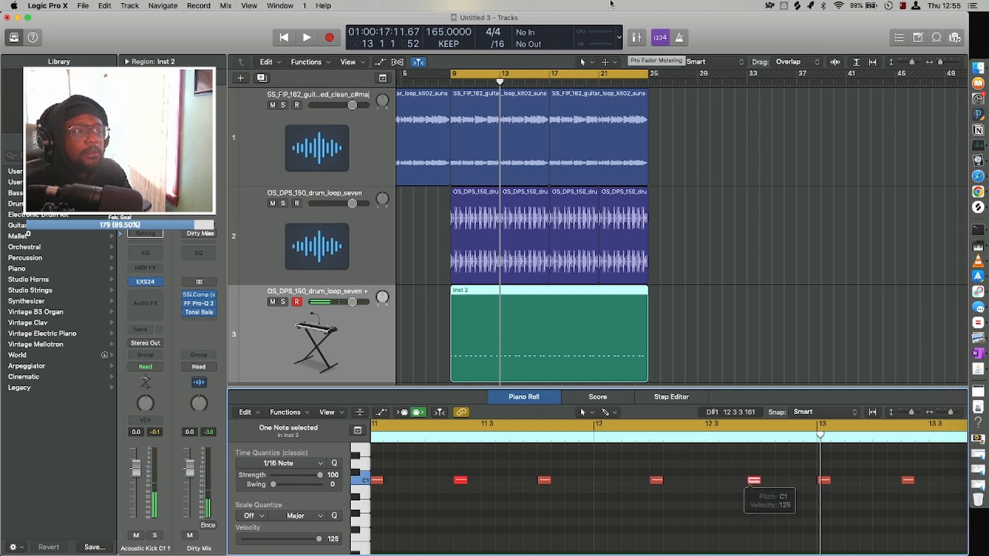
Split the kick region at bar 13 and delete the part after the split.
{"action": "left_click", "coordinate": [499, 82]}
{"action": "left_click", "coordinate": [499, 82]}
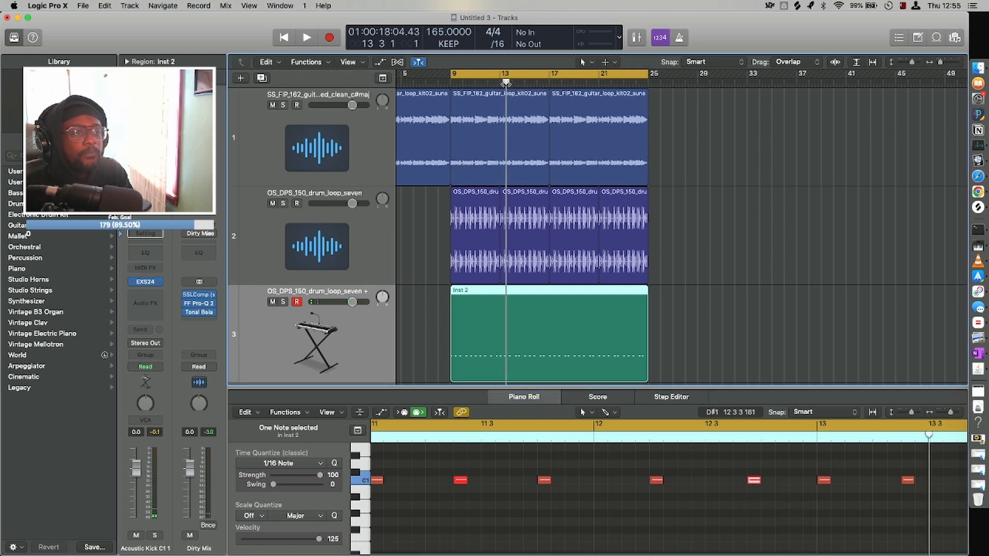
{"action": "key", "text": "super+t"}
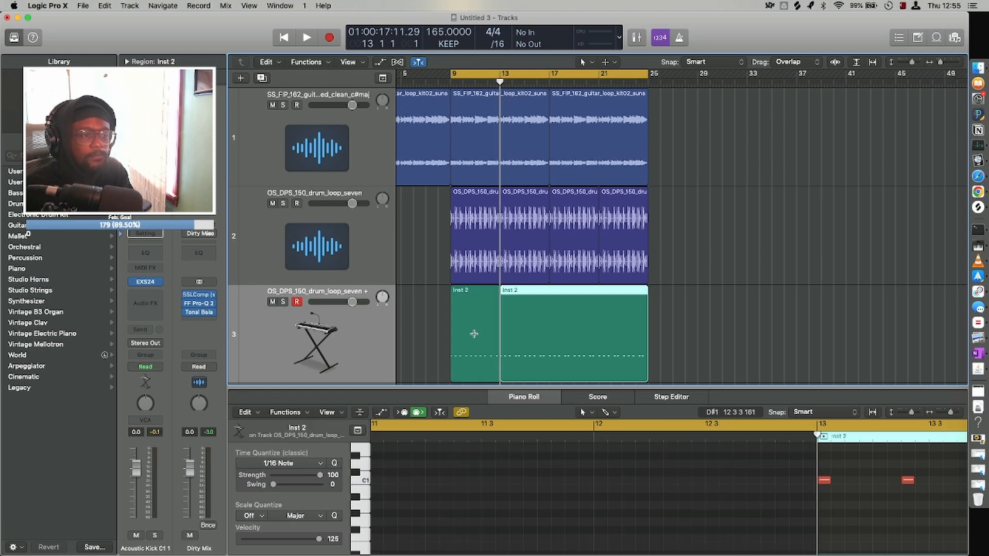
{"action": "key", "text": "Delete"}
{"action": "left_click", "coordinate": [475, 338]}
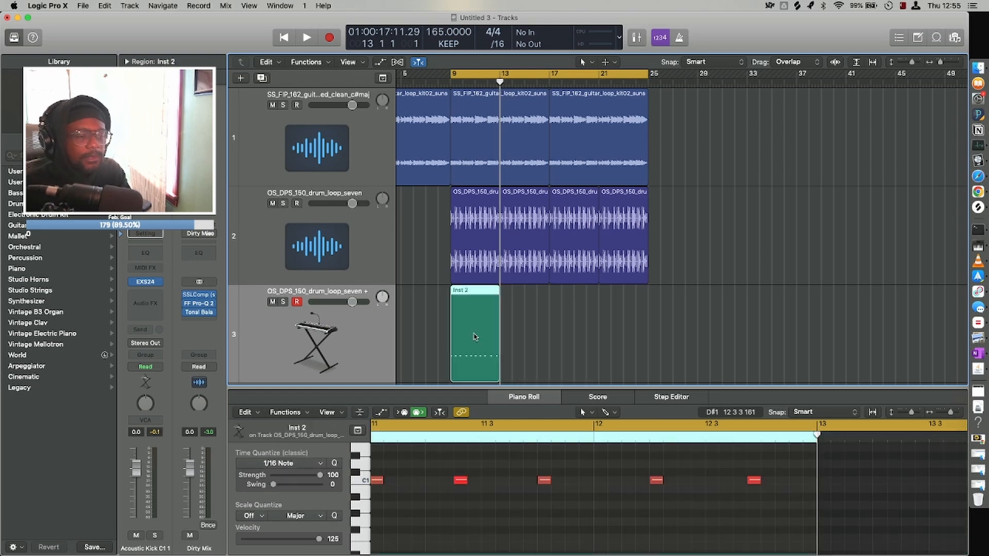
{"action": "scroll", "coordinate": [475, 337], "scroll_direction": "down", "scroll_amount": 5}
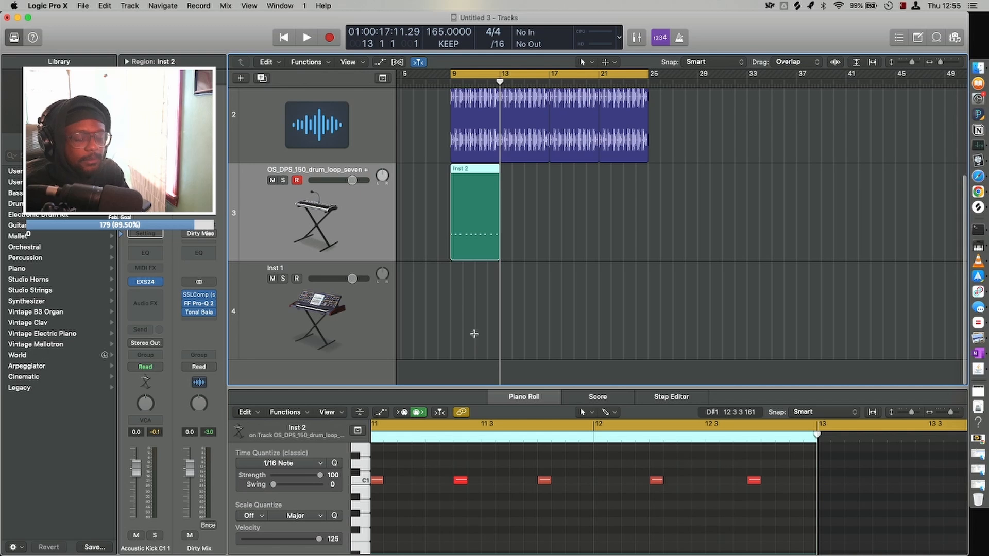
{"action": "key", "text": "super+r"}
{"action": "left_click", "coordinate": [544, 308]}
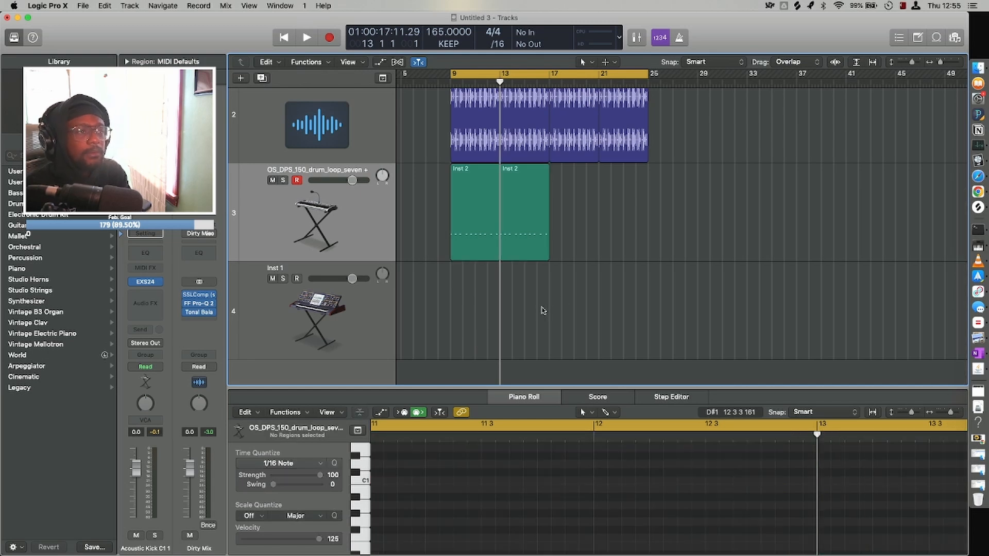
{"action": "left_click", "coordinate": [525, 217]}
{"action": "key", "text": "Delete"}
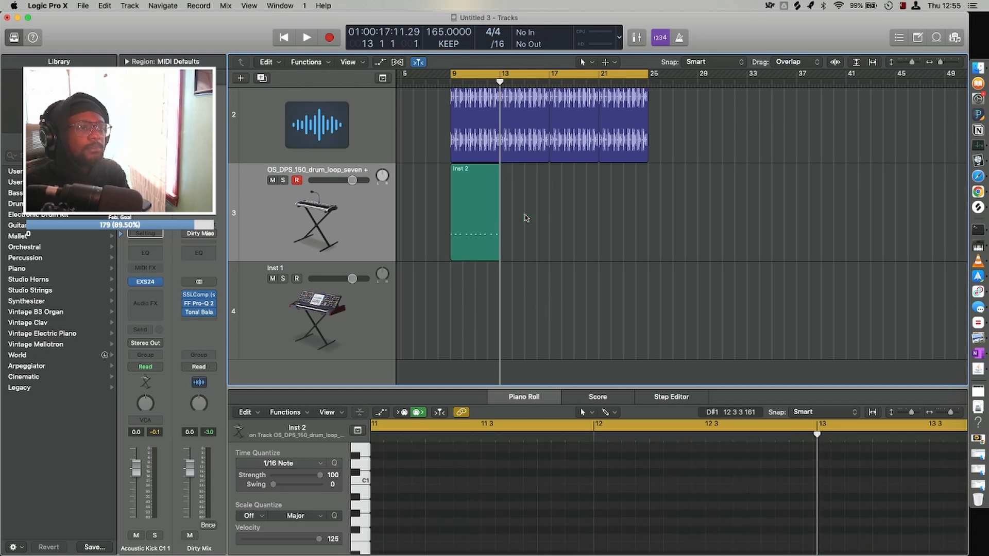
Repeat the bar 9 kick region once and join it with its copy into one eight-bar region.
{"action": "left_click", "coordinate": [475, 212]}
{"action": "key", "text": "super+r"}
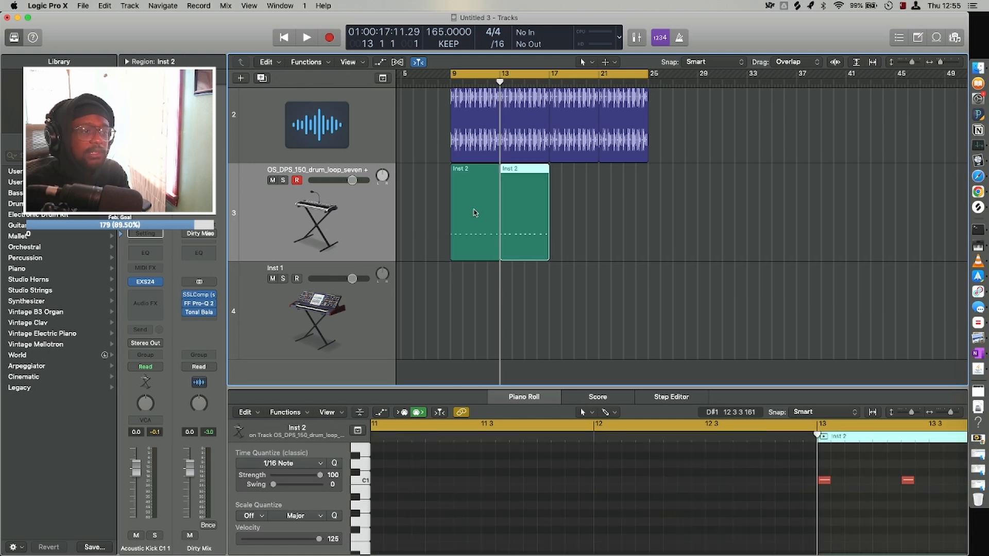
{"action": "left_click", "coordinate": [476, 215]}
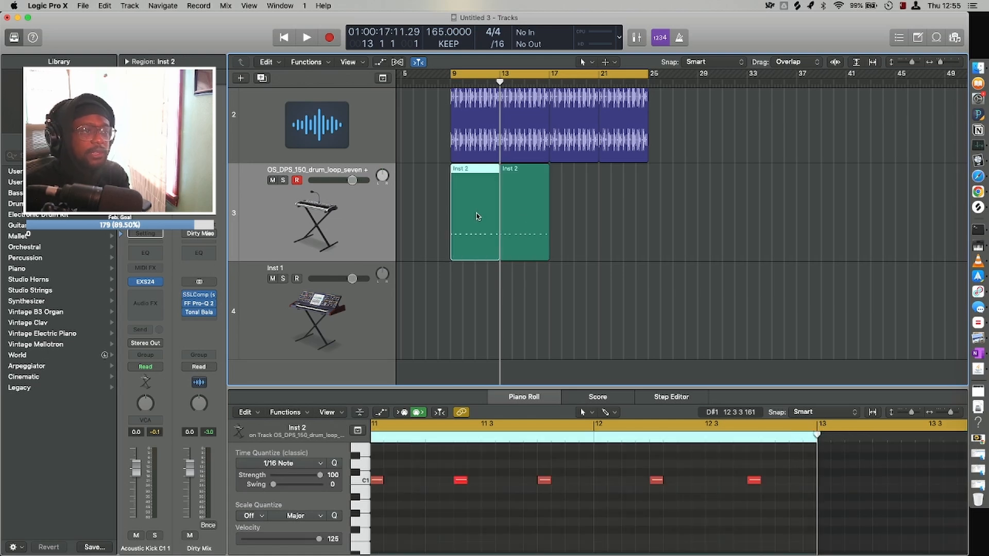
{"action": "left_click", "coordinate": [513, 221], "text": "shift"}
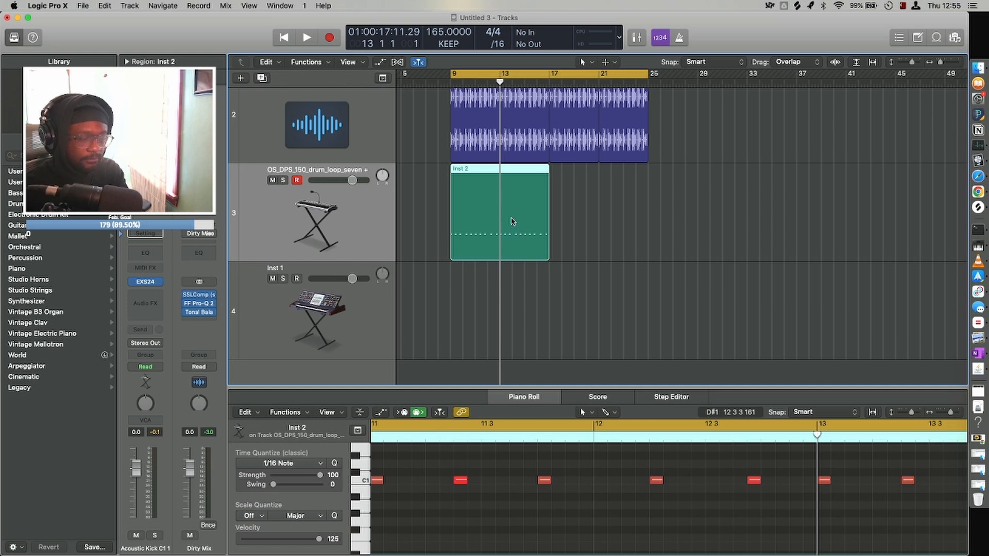
Move the joined kick region to the Inst 1 track at bar 9 and transpose all its notes to D#1.
{"action": "left_click_drag", "start_coordinate": [487, 219], "coordinate": [486, 217]}
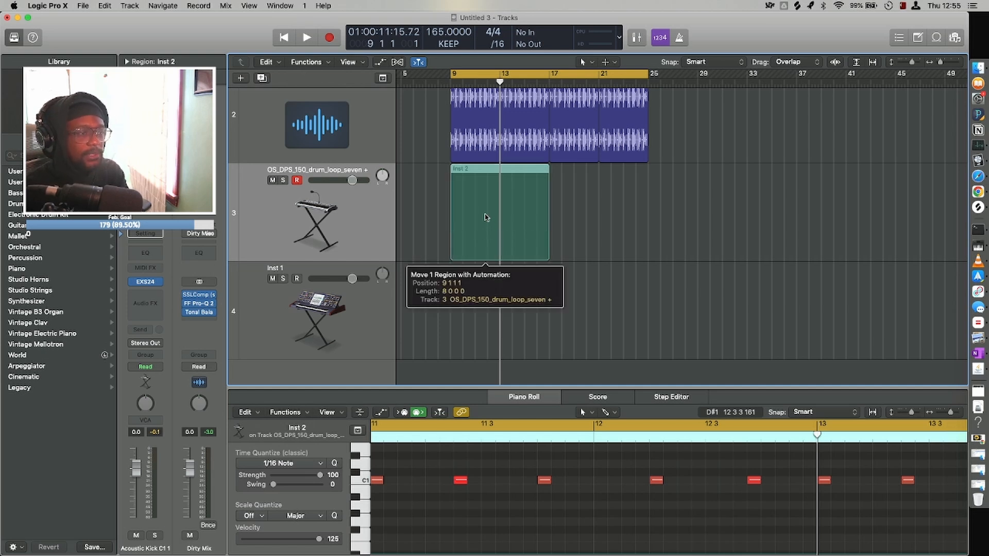
{"action": "left_click_drag", "start_coordinate": [484, 262], "coordinate": [485, 283]}
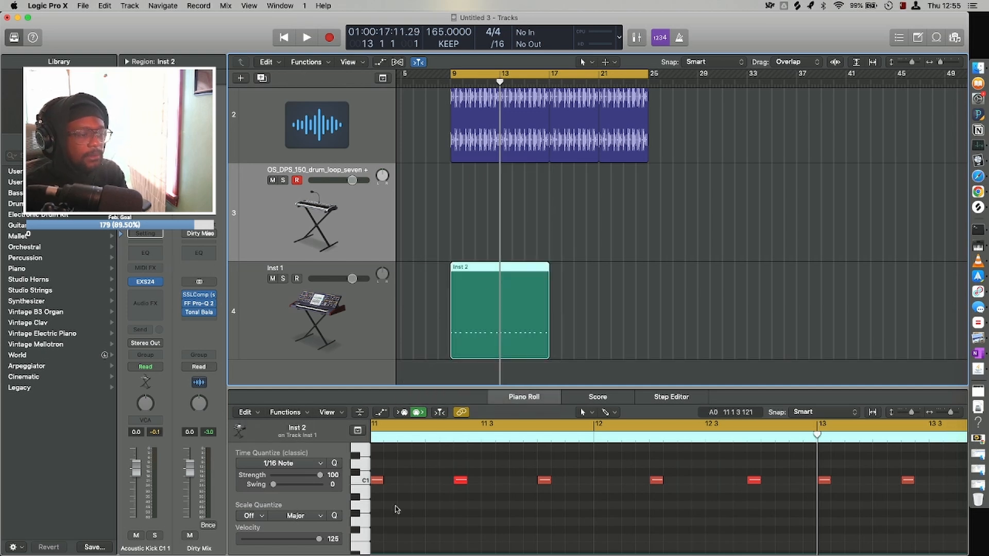
{"action": "left_click", "coordinate": [361, 482]}
{"action": "scroll", "coordinate": [391, 487], "scroll_direction": "left", "scroll_amount": 10}
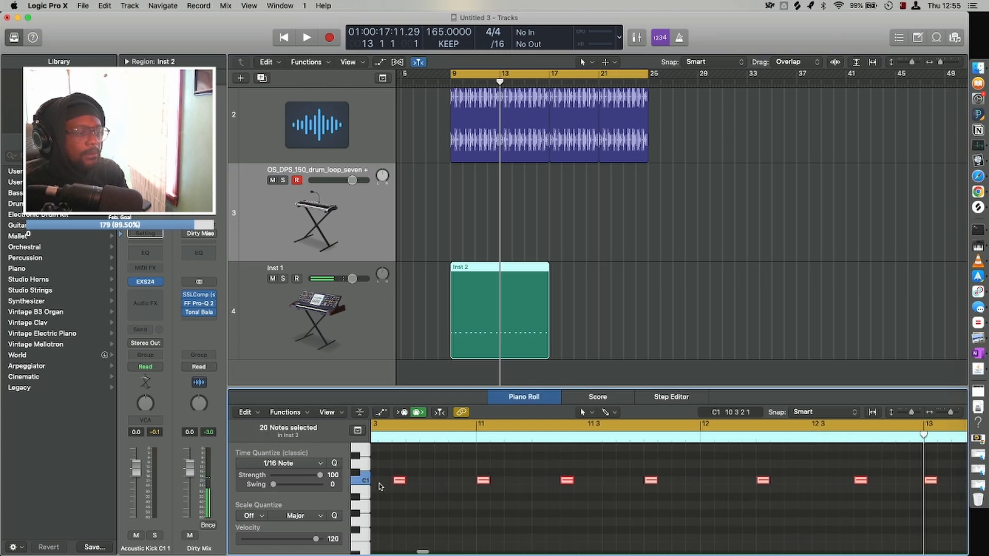
{"action": "key", "text": "super+Left"}
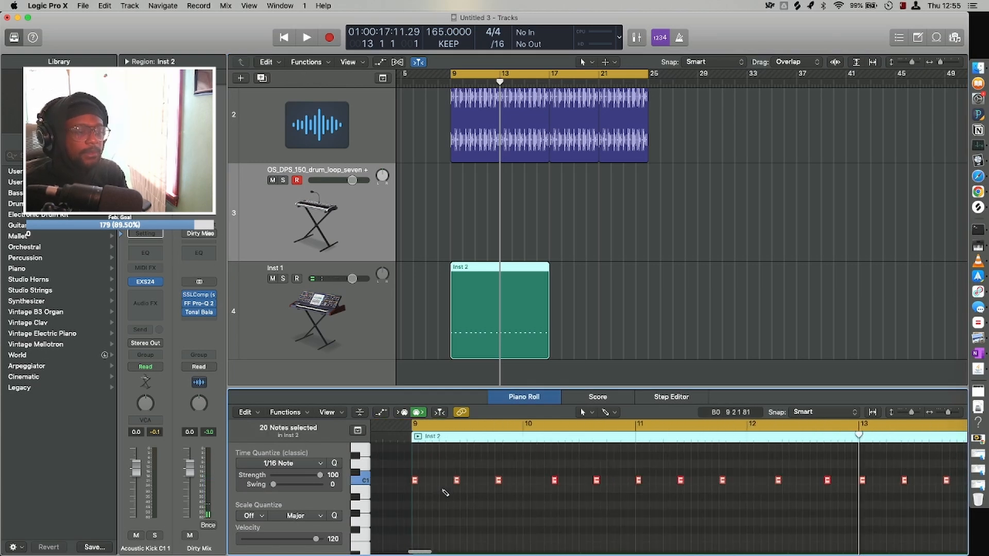
{"action": "left_click_drag", "start_coordinate": [415, 481], "coordinate": [416, 459]}
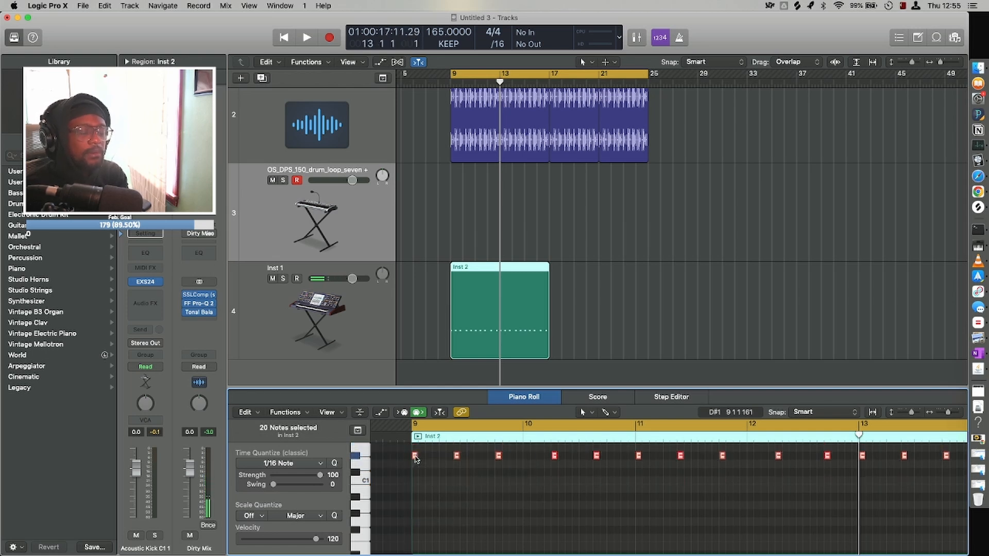
Open and close the Inst 1 track's ES2 synth, and play the transposed region from bar 9 with the loops.
{"action": "left_click", "coordinate": [256, 318]}
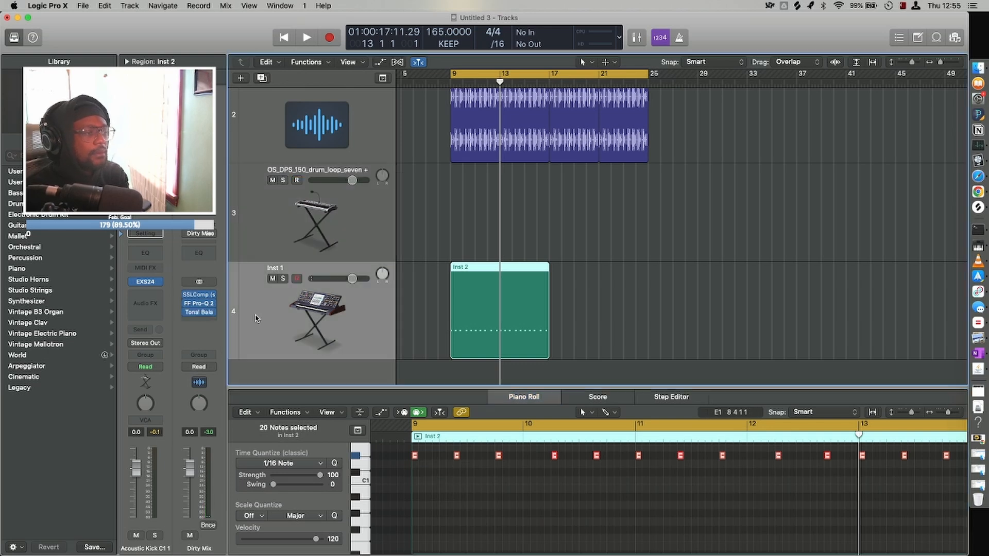
{"action": "left_click", "coordinate": [149, 281]}
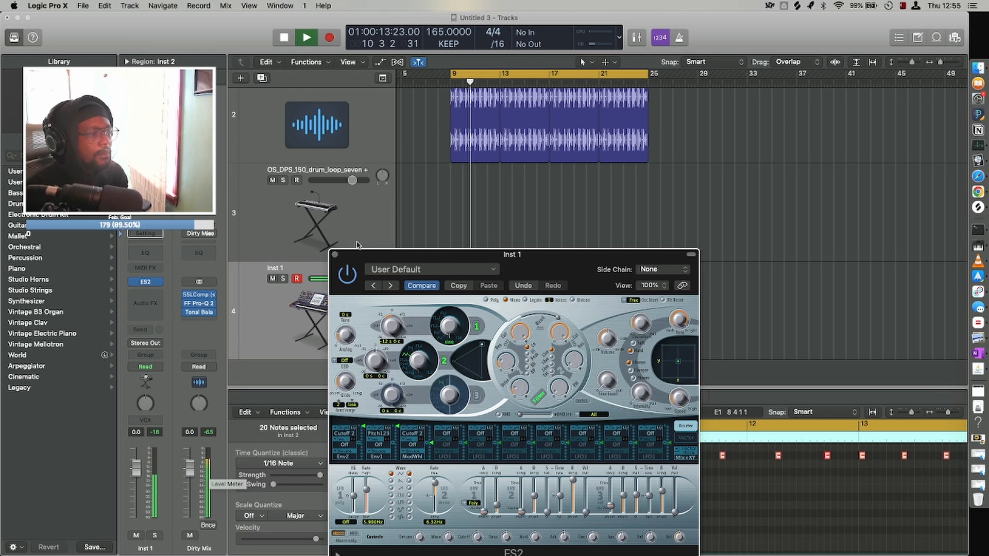
{"action": "left_click", "coordinate": [334, 255]}
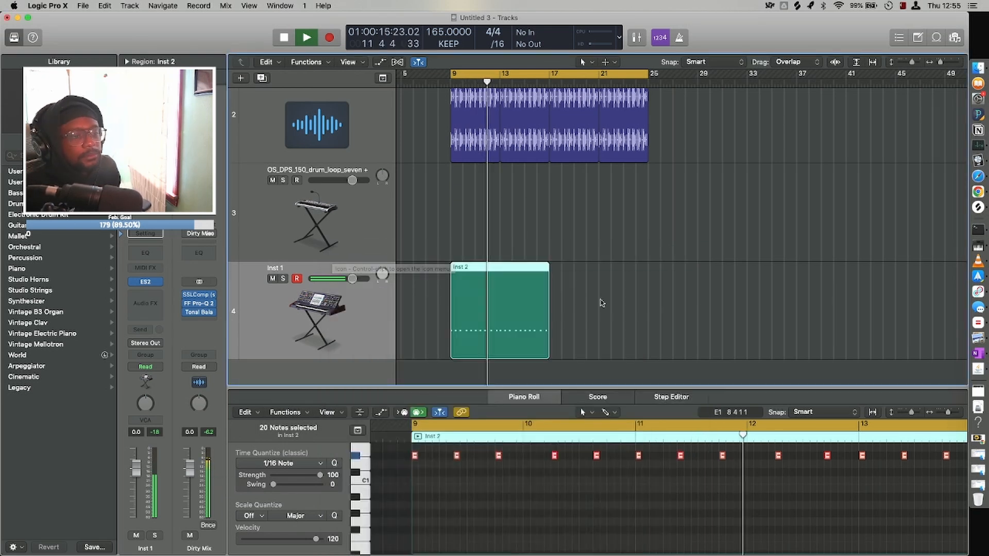
{"action": "key", "text": "super+Right"}
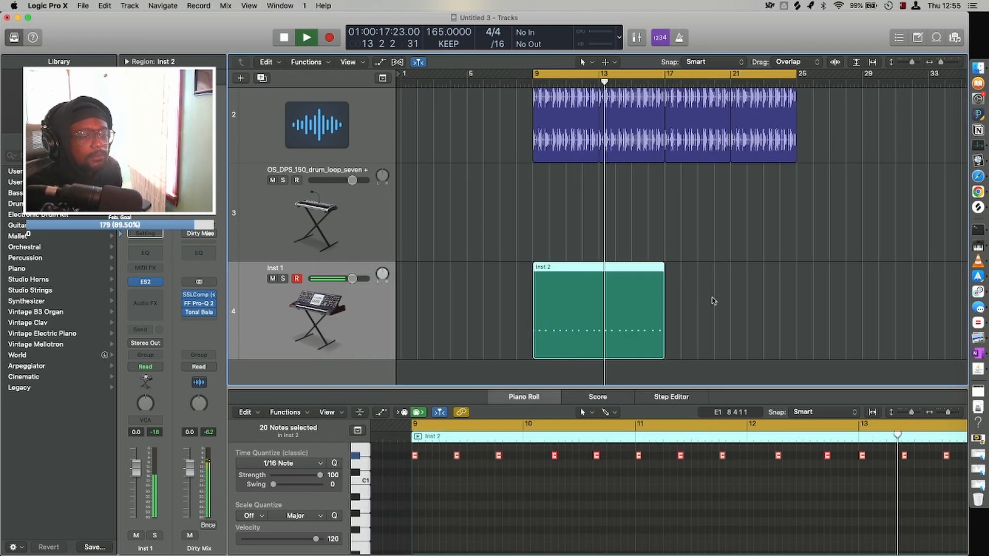
{"action": "right_click", "coordinate": [589, 319]}
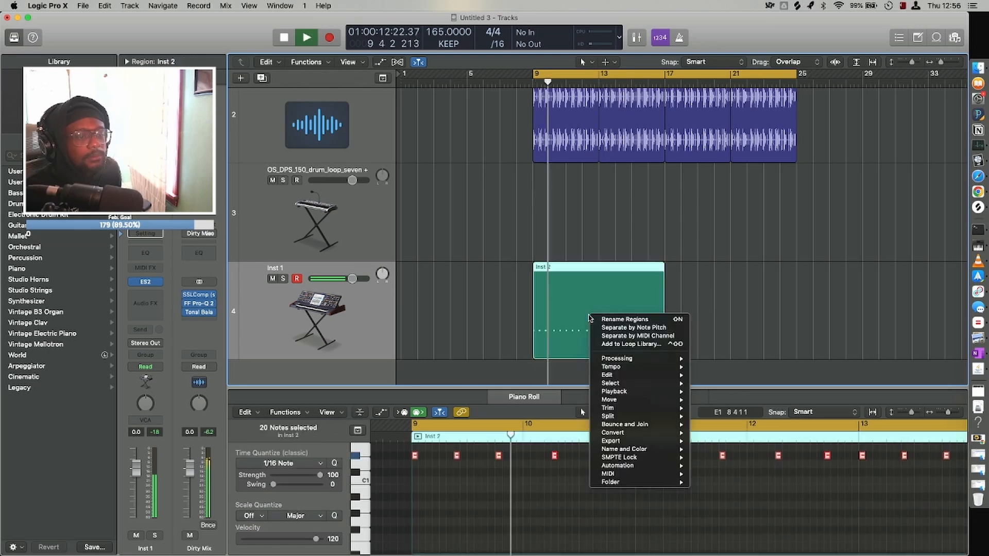
{"action": "left_click", "coordinate": [546, 489]}
Move the last D#1 note of bar 12 to 12 4 1.
{"action": "scroll", "coordinate": [546, 490], "scroll_direction": "right", "scroll_amount": 1}
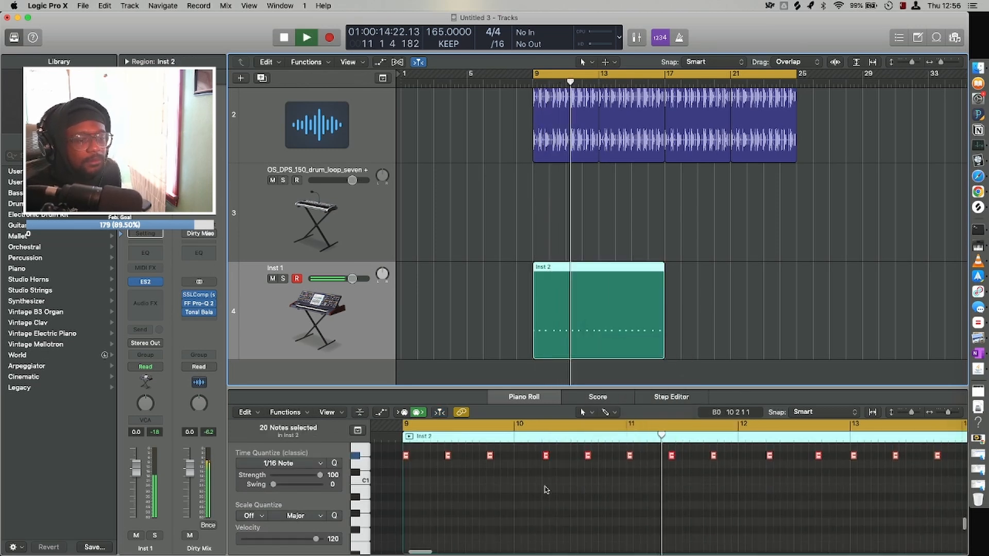
{"action": "scroll", "coordinate": [546, 490], "scroll_direction": "right", "scroll_amount": 5}
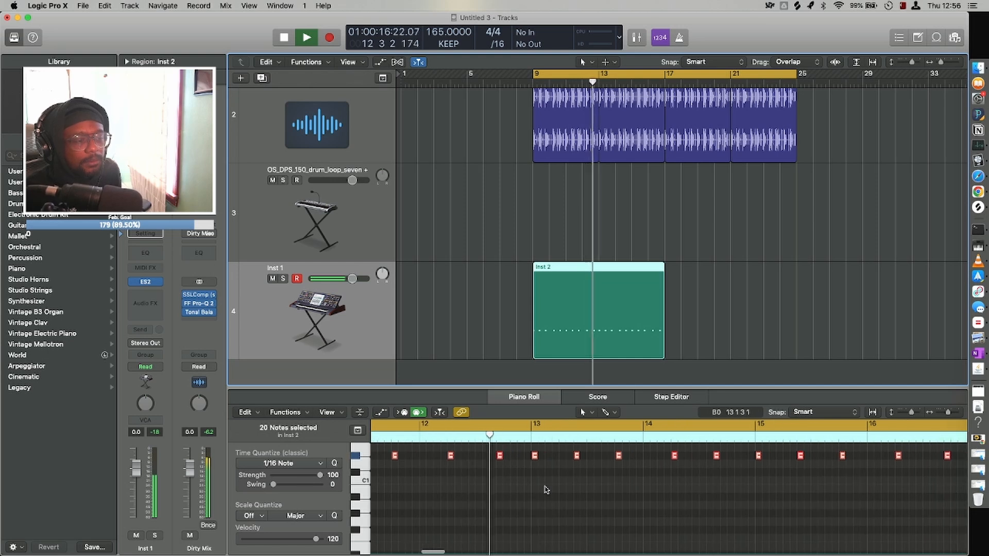
{"action": "left_click", "coordinate": [490, 482]}
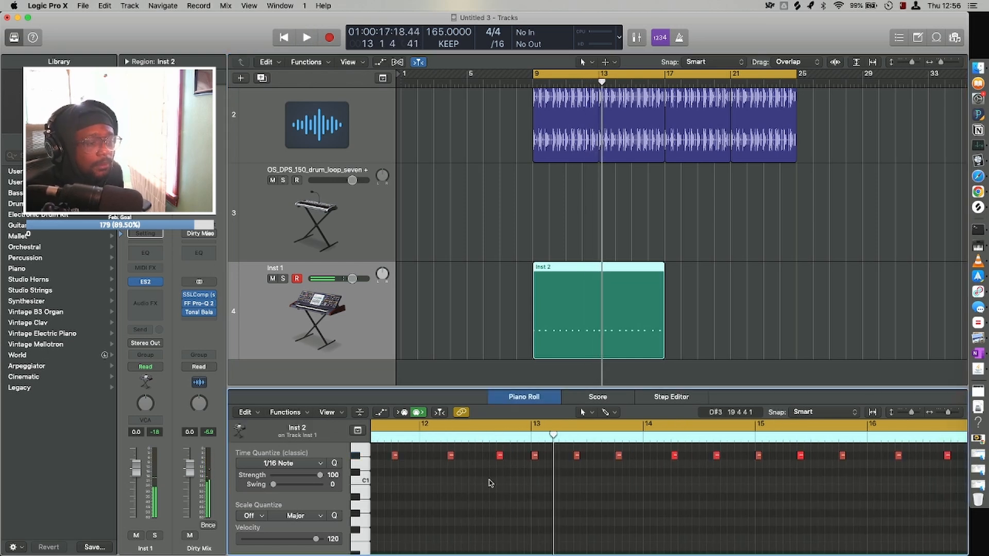
{"action": "left_click_drag", "start_coordinate": [499, 458], "coordinate": [507, 458]}
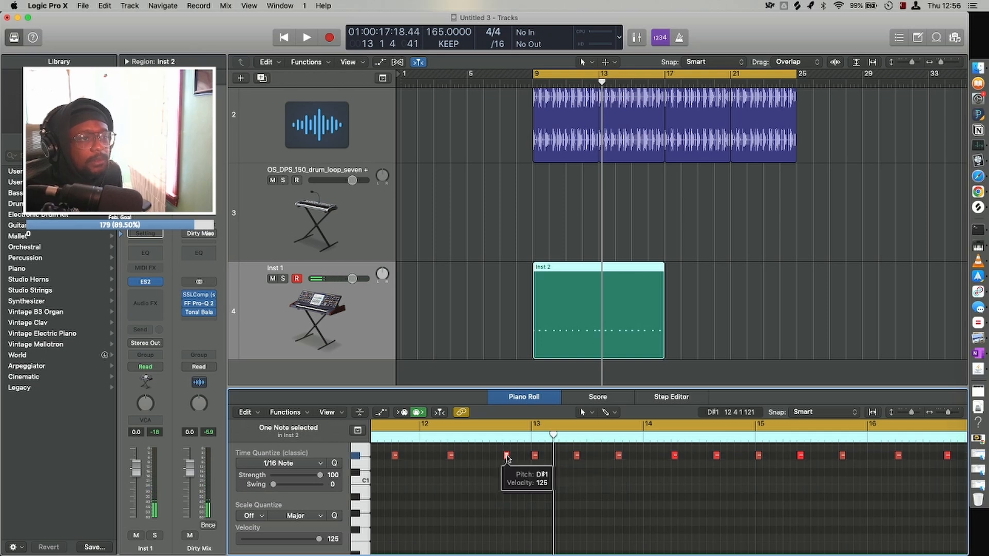
Split the Inst 1 region at bar 13 and delete its second half.
{"action": "left_click", "coordinate": [598, 82]}
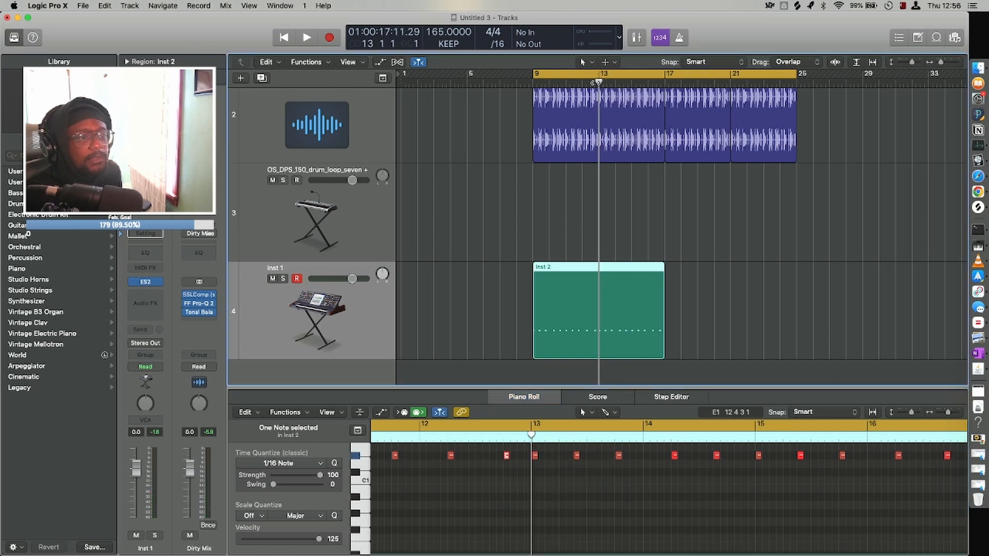
{"action": "key", "text": "super+t"}
{"action": "key", "text": "Delete"}
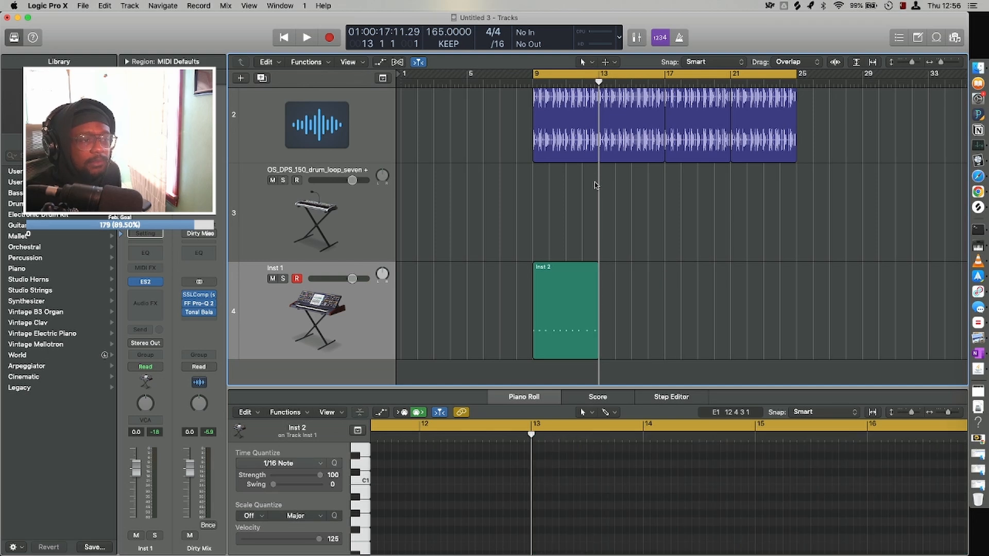
Repeat the Inst 1 track's region at bar 13, set the cycle range to bars 9–17, and play the section.
{"action": "left_click", "coordinate": [571, 300]}
{"action": "key", "text": "super+r"}
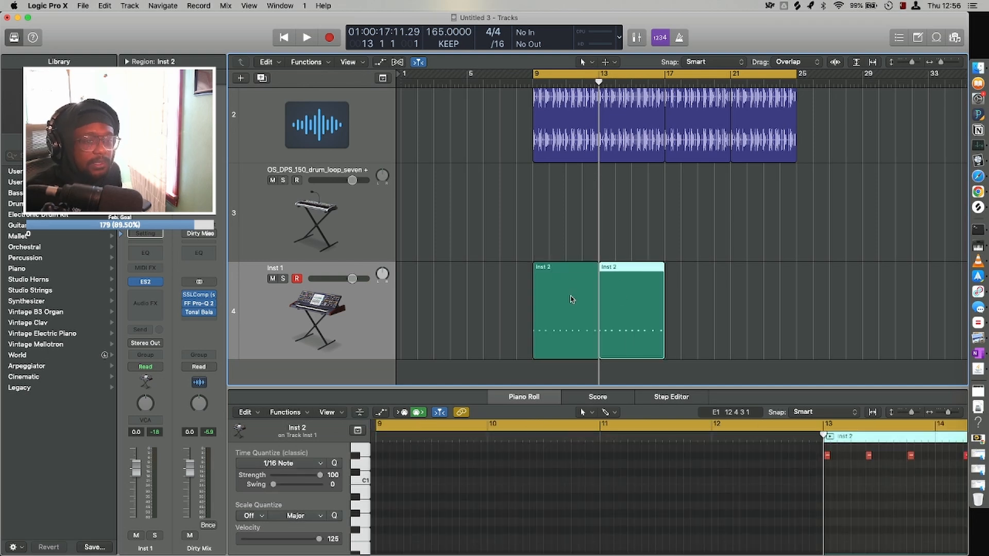
{"action": "key", "text": "space"}
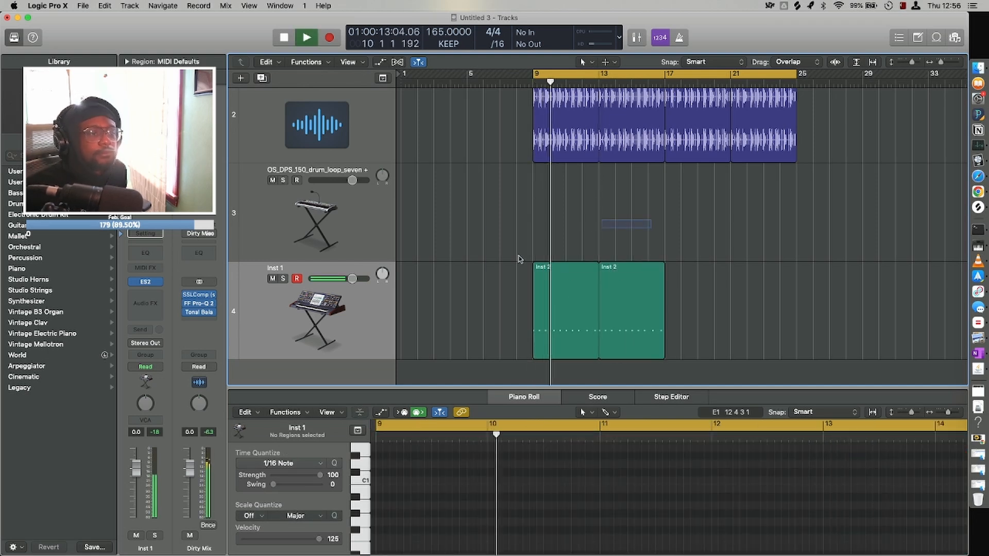
{"action": "left_click_drag", "start_coordinate": [609, 228], "coordinate": [483, 292]}
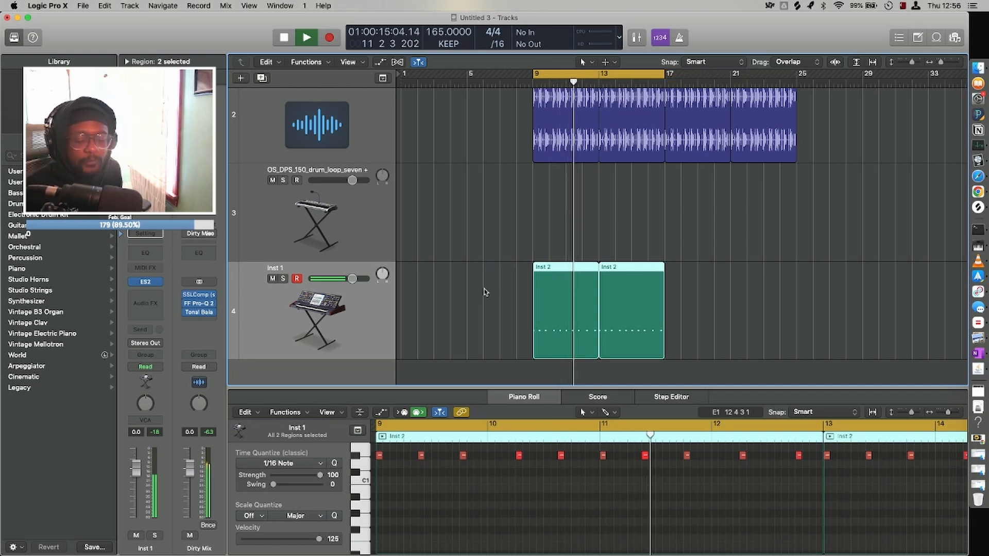
{"action": "key", "text": "super+Up"}
{"action": "key", "text": "super+Up"}
{"action": "key", "text": "super+Up"}
{"action": "key", "text": "super+Up"}
{"action": "key", "text": "super+Up"}
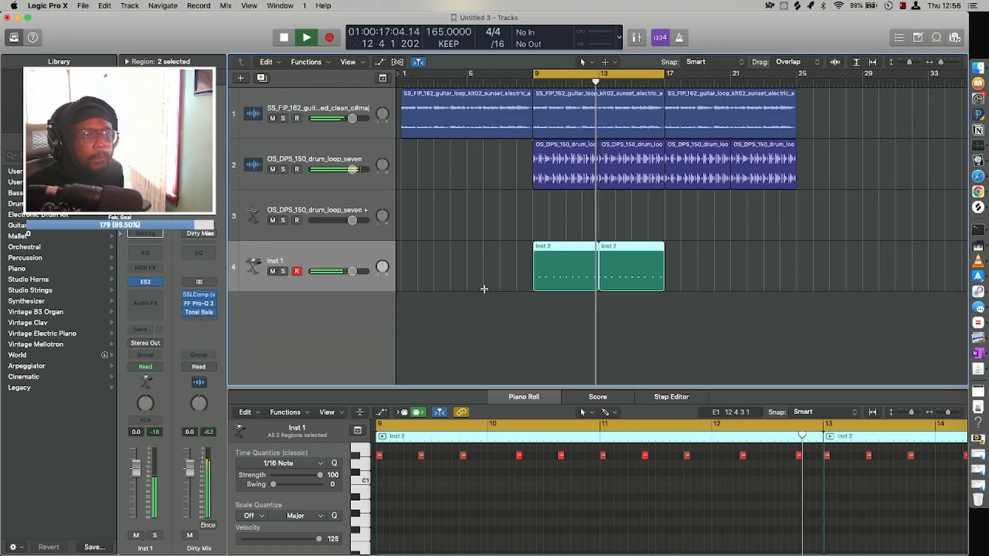
{"action": "key", "text": "space"}
{"action": "key", "text": "space"}
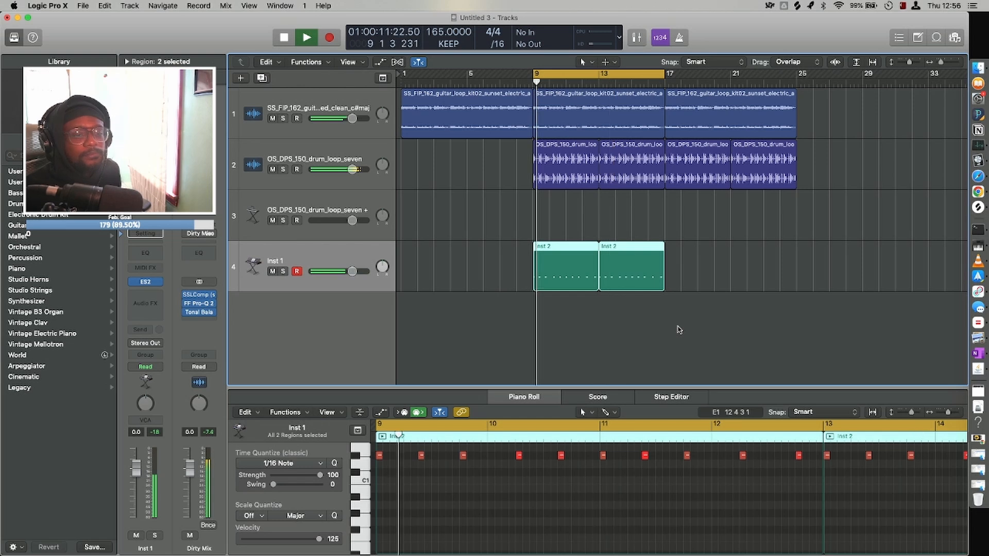
{"action": "key", "text": "super+Right"}
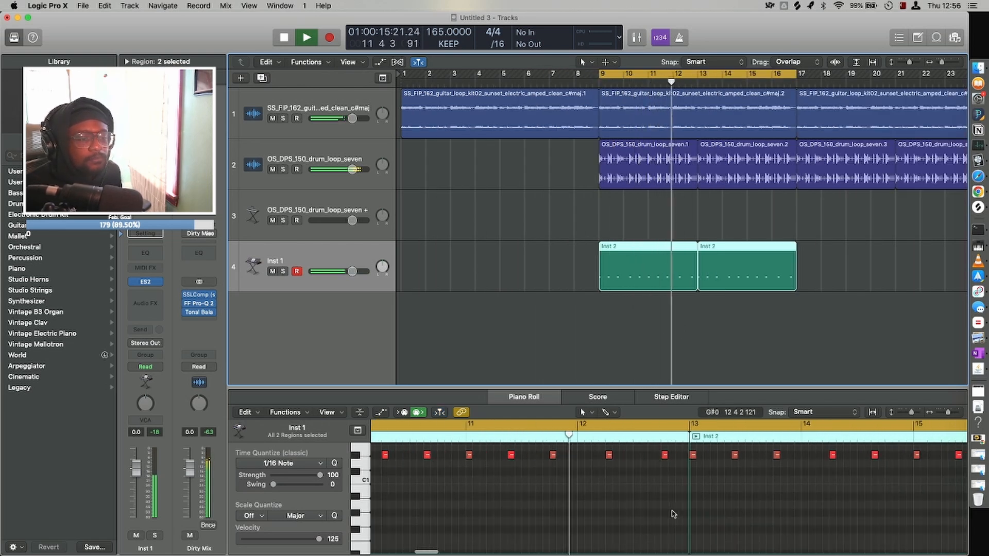
{"action": "key", "text": "space"}
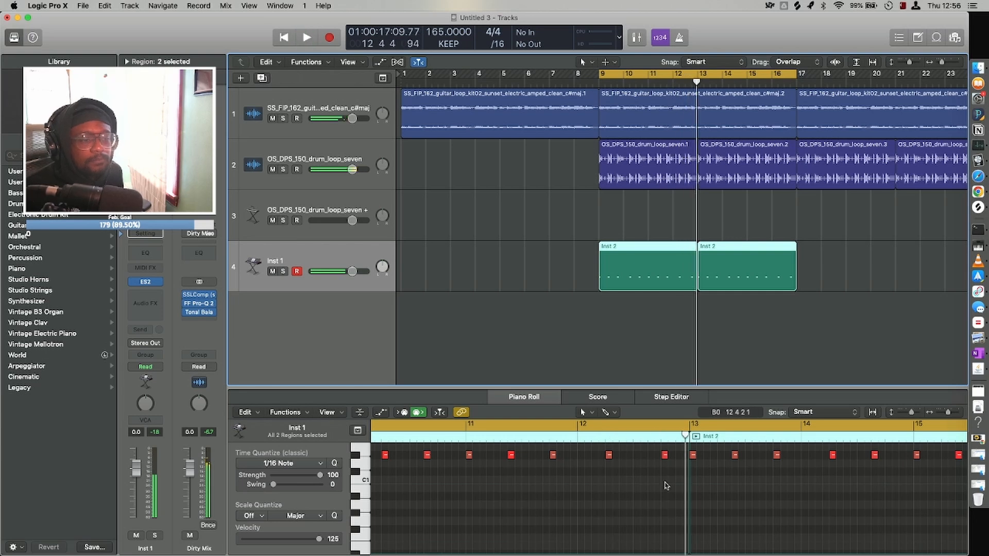
Move the last D#1 note of bar 12 earlier to 12 3 3 and play the section from bar 9.
{"action": "left_click_drag", "start_coordinate": [664, 457], "coordinate": [650, 458]}
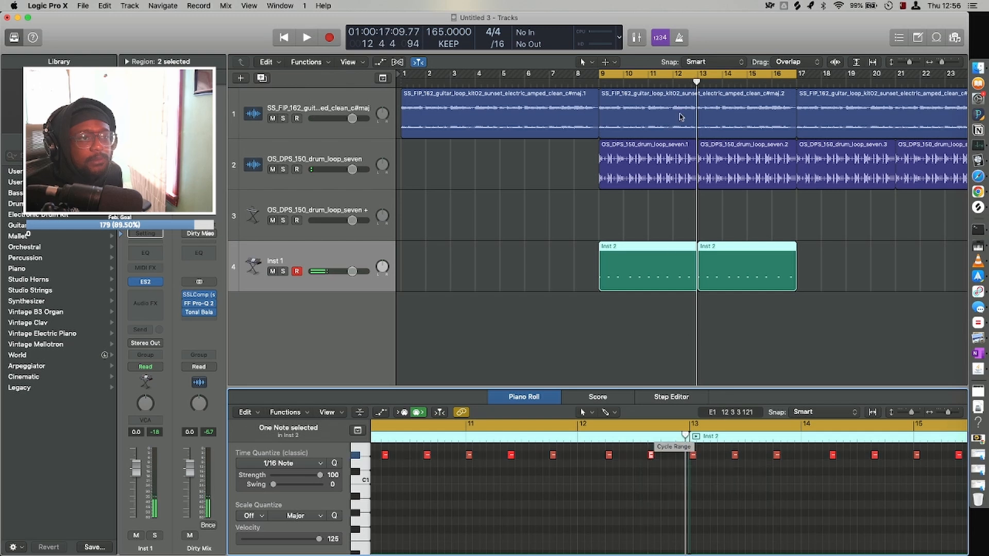
{"action": "key", "text": "space"}
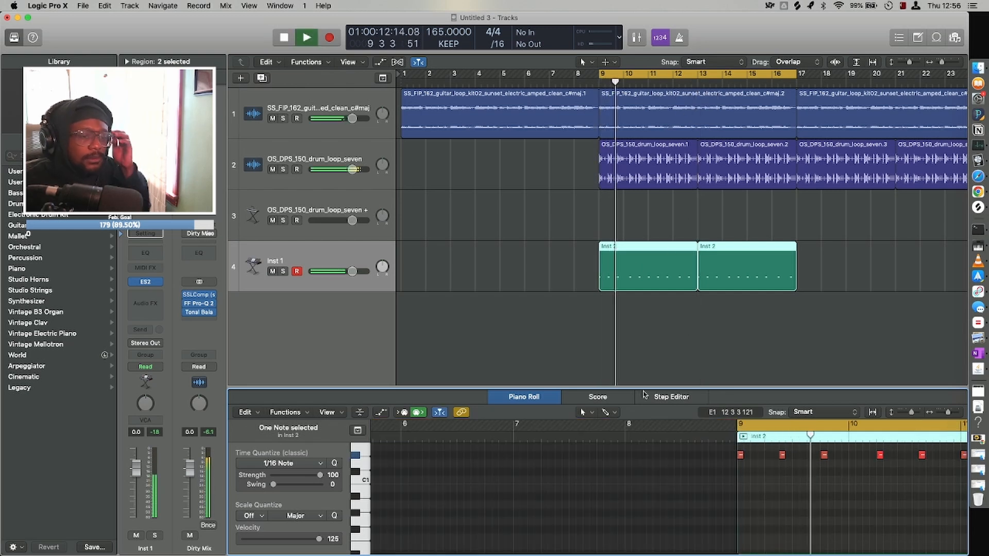
{"action": "scroll", "coordinate": [737, 459], "scroll_direction": "right", "scroll_amount": 8}
{"action": "scroll", "coordinate": [737, 459], "scroll_direction": "up", "scroll_amount": 2}
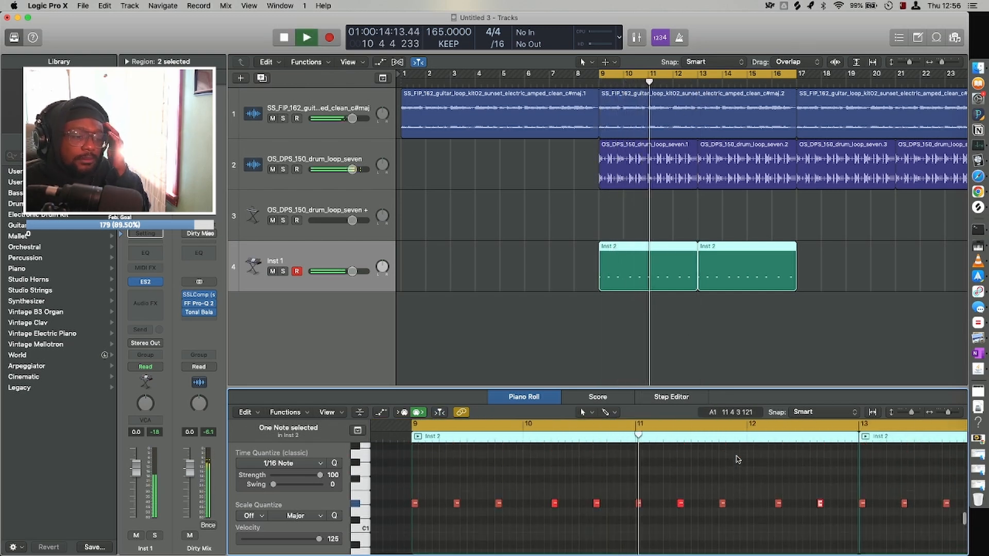
{"action": "scroll", "coordinate": [737, 460], "scroll_direction": "right", "scroll_amount": 5}
{"action": "scroll", "coordinate": [737, 459], "scroll_direction": "right", "scroll_amount": 1}
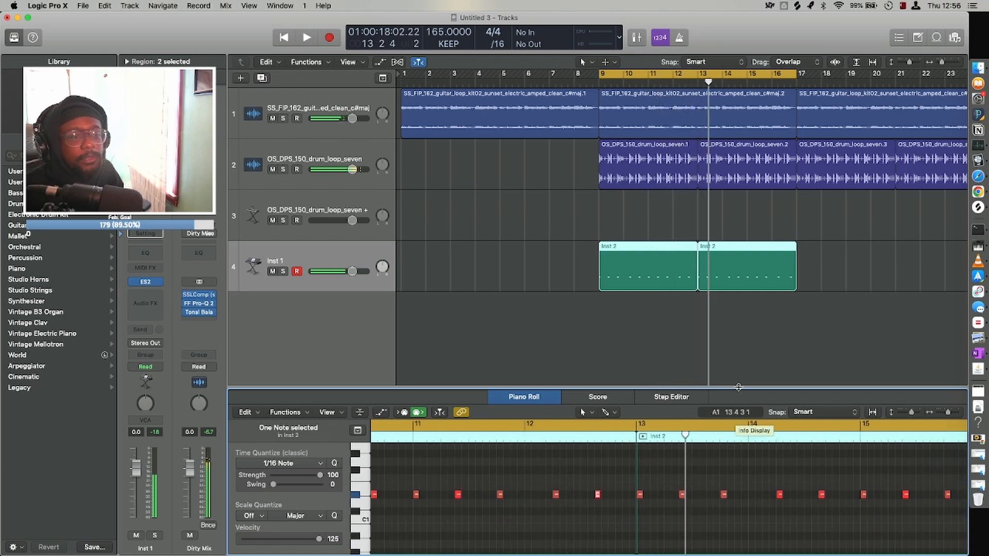
Delete the region copy at bar 13 and repeat the edited bar 9 region in its place.
{"action": "left_click", "coordinate": [743, 318]}
{"action": "left_click", "coordinate": [735, 277]}
{"action": "key", "text": "Delete"}
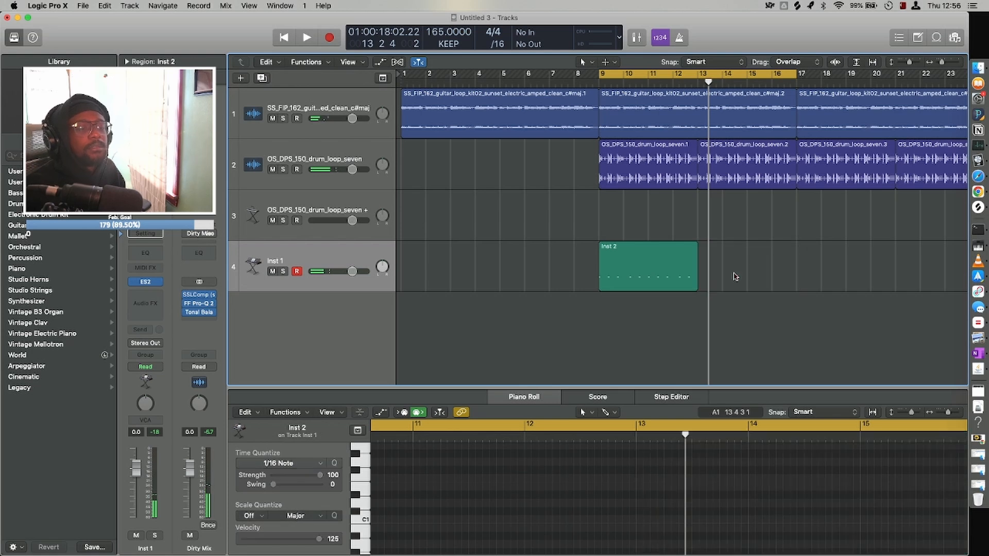
{"action": "left_click", "coordinate": [647, 287]}
{"action": "key", "text": "super+r"}
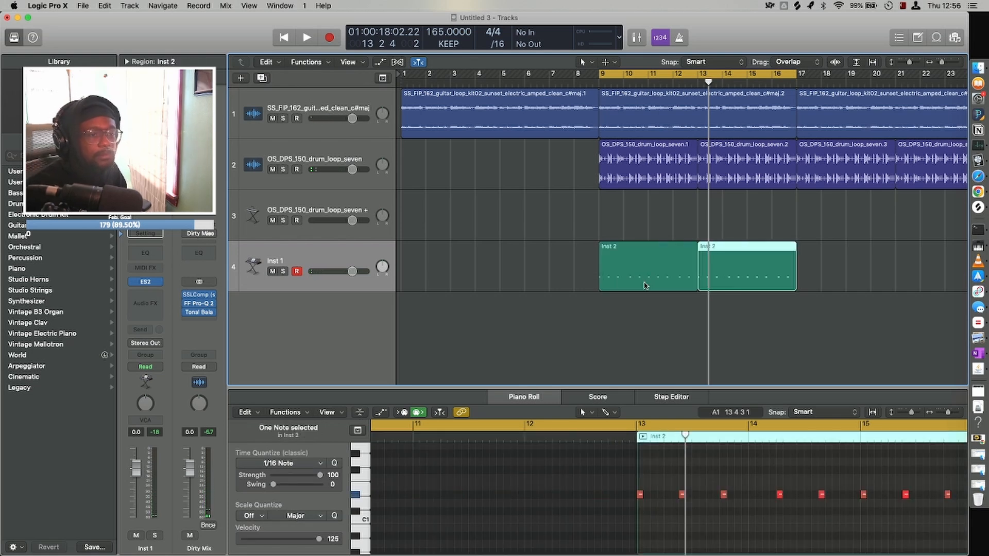
Join the two Inst 1 regions into one spanning bars 9–17 and play it.
{"action": "key", "text": "super+Up"}
{"action": "key", "text": "super+Up"}
{"action": "key", "text": "super+Up"}
{"action": "key", "text": "super+Left"}
{"action": "key", "text": "super+Left"}
{"action": "key", "text": "super+Up"}
{"action": "key", "text": "super+Up"}
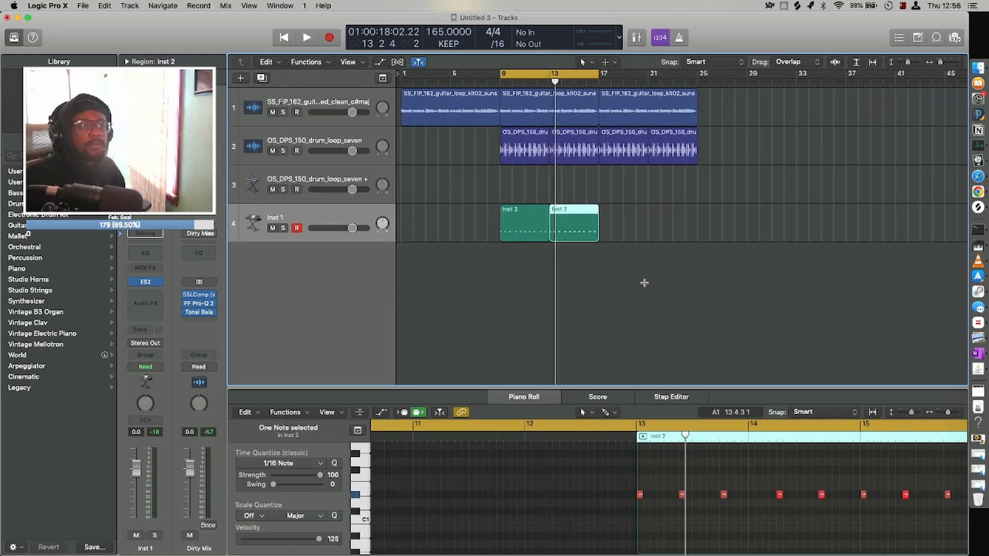
{"action": "left_click_drag", "start_coordinate": [592, 275], "coordinate": [526, 223]}
{"action": "key", "text": "space"}
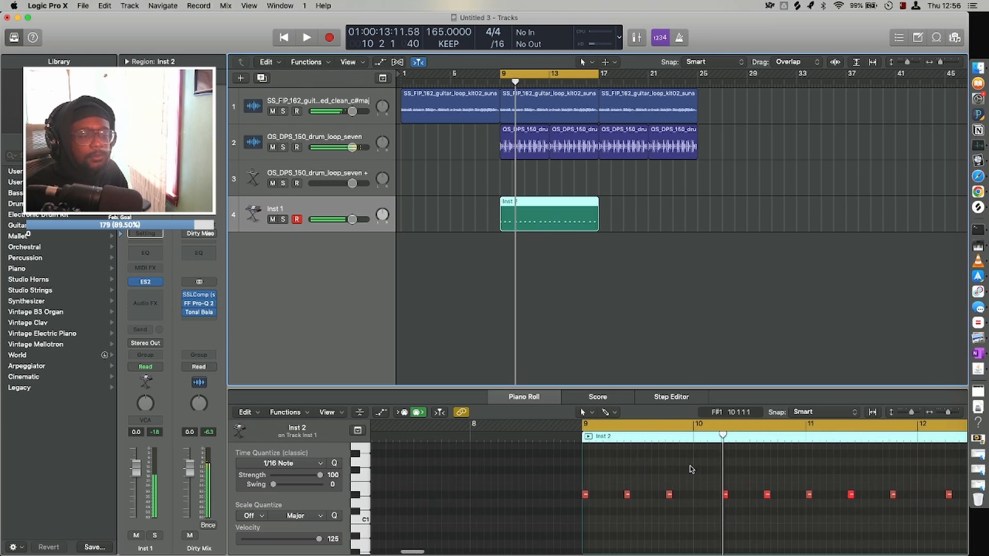
Raise the note at 9 4 1 to G#1 and lower the note at 13 4 1 to C#1, playing the loop after each change.
{"action": "left_click_drag", "start_coordinate": [669, 499], "coordinate": [670, 456]}
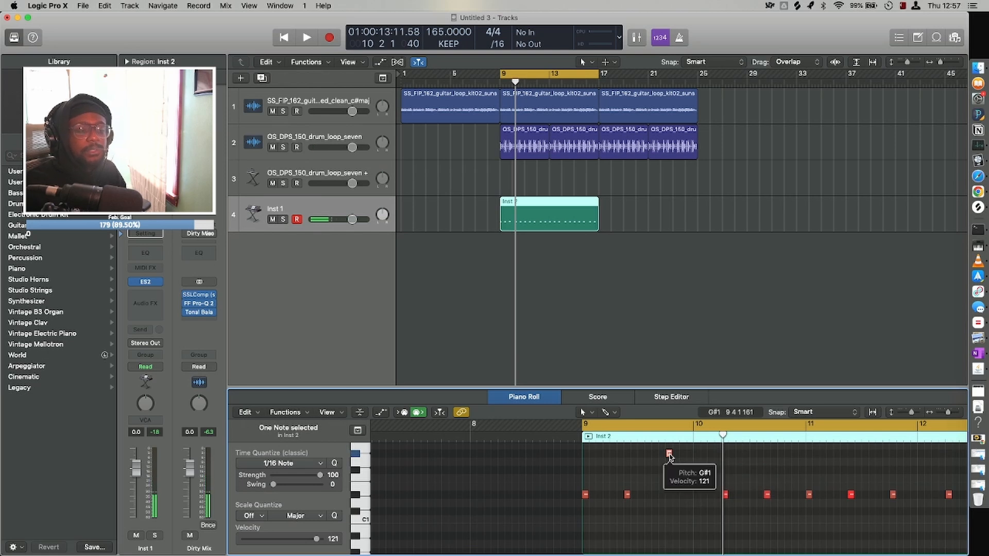
{"action": "key", "text": "space"}
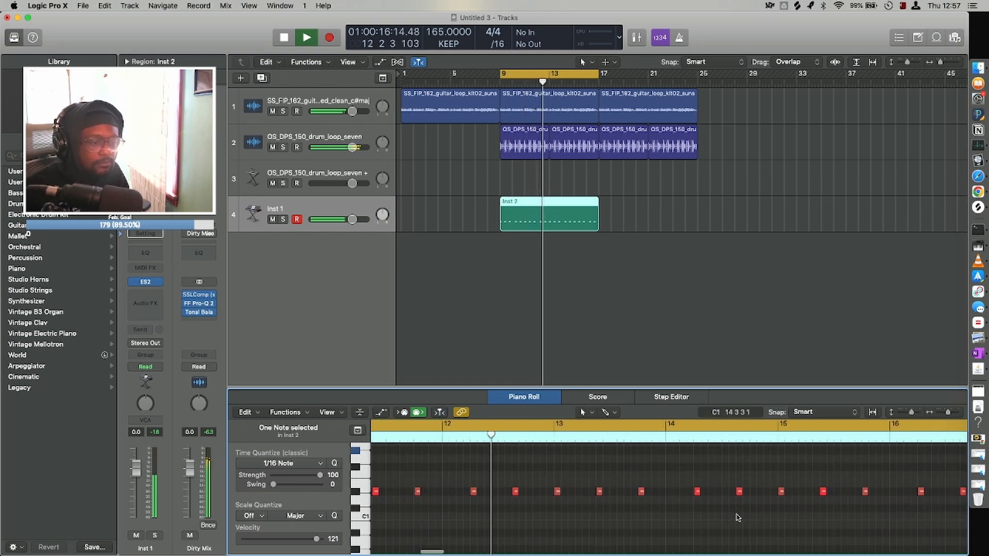
{"action": "left_click", "coordinate": [638, 493]}
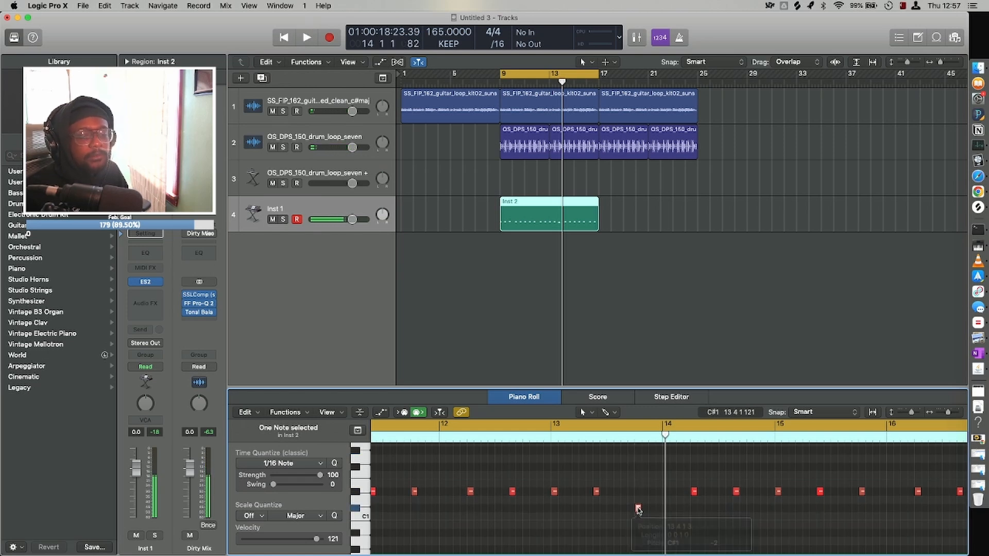
{"action": "key", "text": "space"}
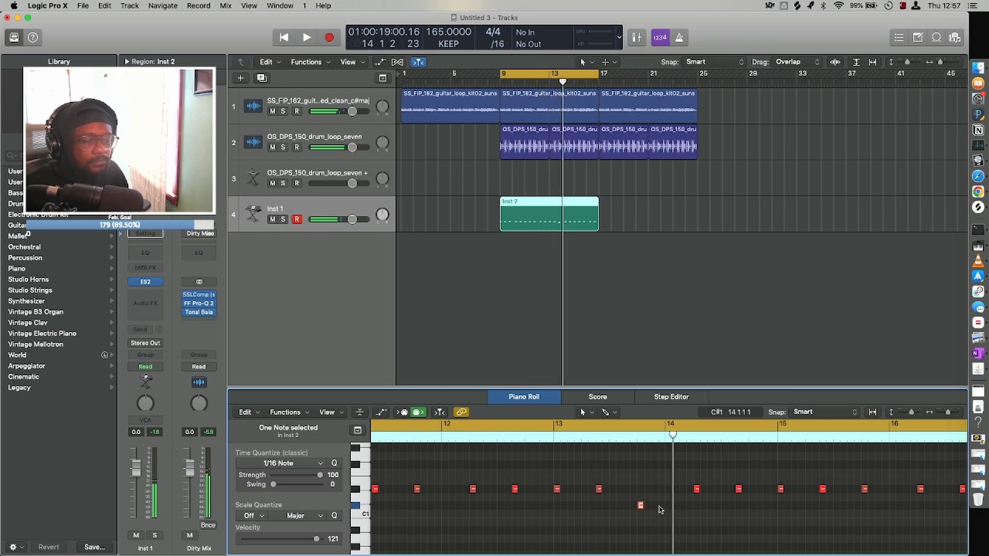
Raise the note at 13 4 1 to G#1 and on to A#1, and play the bass line with the loops.
{"action": "left_click_drag", "start_coordinate": [640, 506], "coordinate": [640, 448]}
{"action": "scroll", "coordinate": [638, 449], "scroll_direction": "left", "scroll_amount": 10}
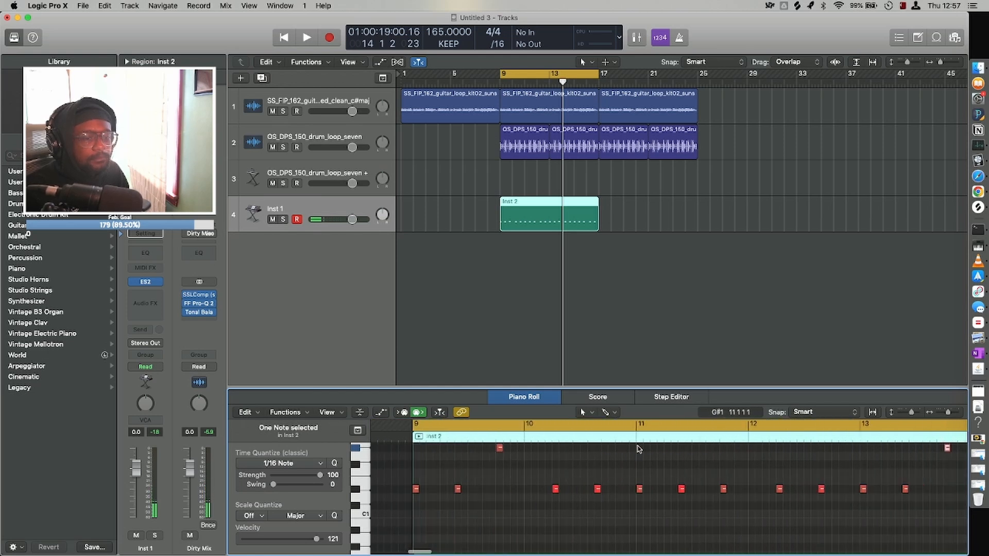
{"action": "scroll", "coordinate": [640, 451], "scroll_direction": "right", "scroll_amount": 8}
{"action": "scroll", "coordinate": [651, 463], "scroll_direction": "up", "scroll_amount": 3}
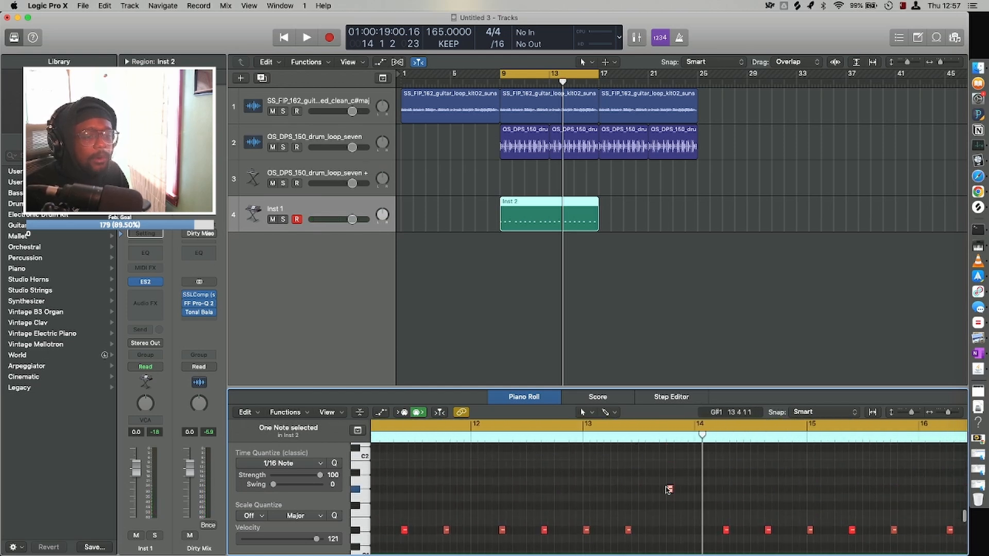
{"action": "left_click_drag", "start_coordinate": [670, 490], "coordinate": [668, 475]}
{"action": "key", "text": "space"}
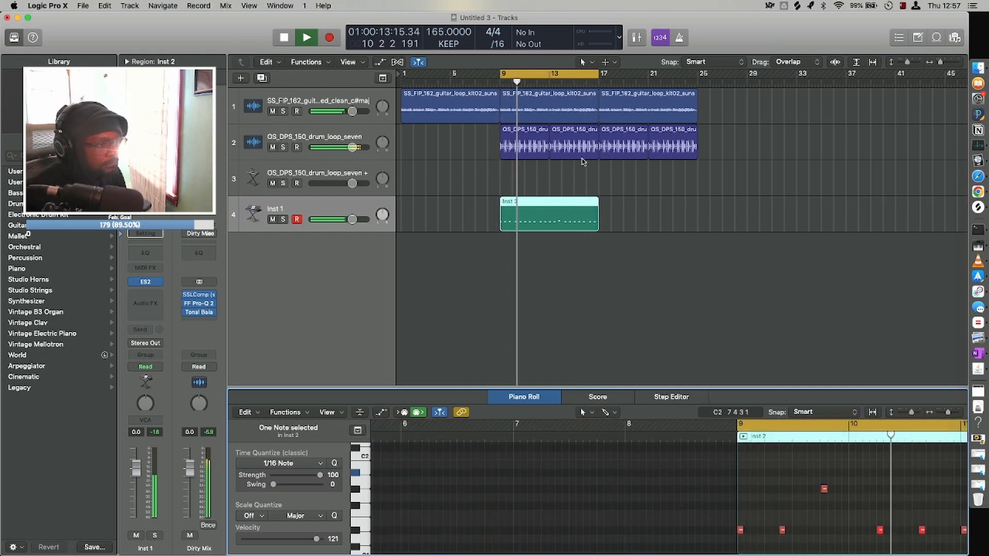
Delete the empty kick instrument track, OS_DPS_150_drum_loop_seven +.
{"action": "left_click", "coordinate": [587, 287]}
{"action": "key", "text": "super+Up"}
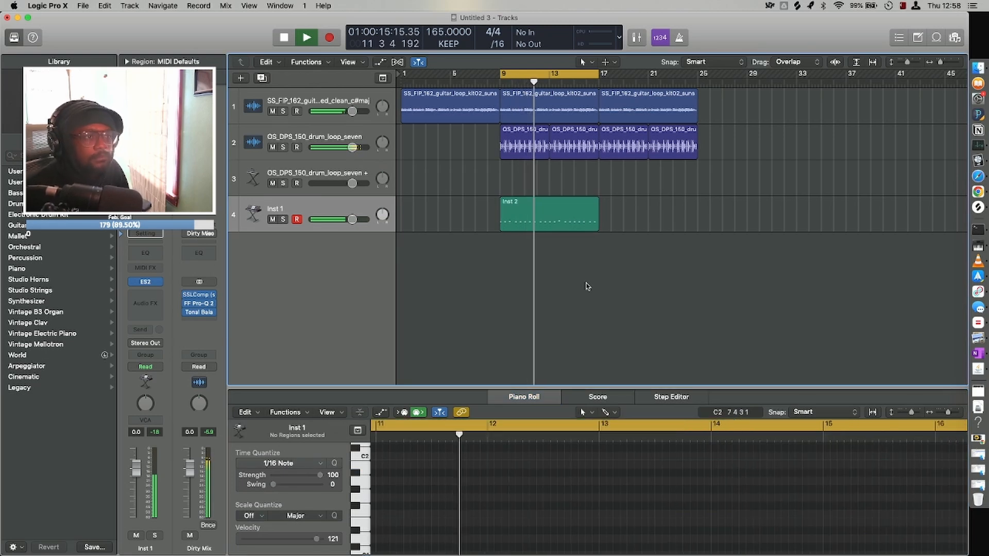
{"action": "key", "text": "super+Up"}
{"action": "key", "text": "super+Up"}
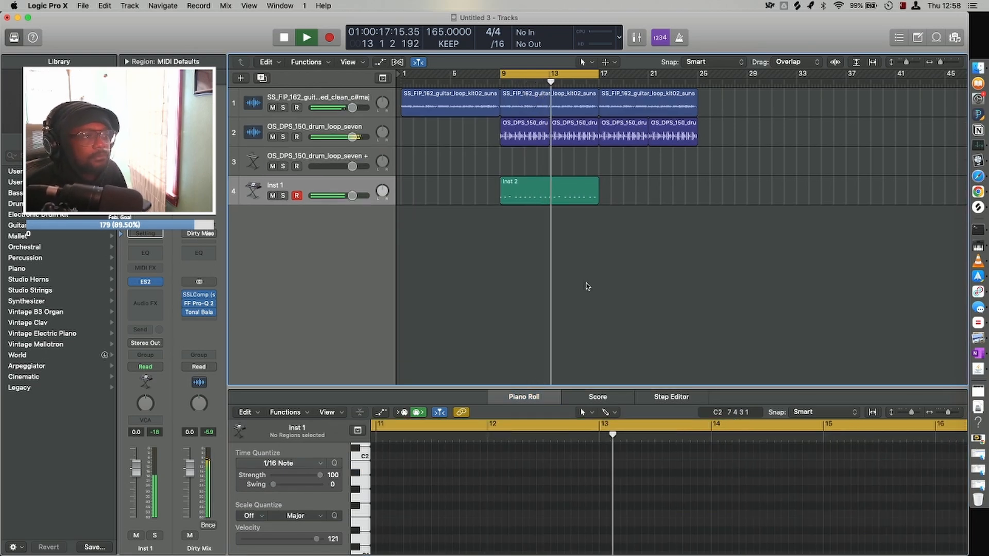
{"action": "left_click", "coordinate": [253, 160]}
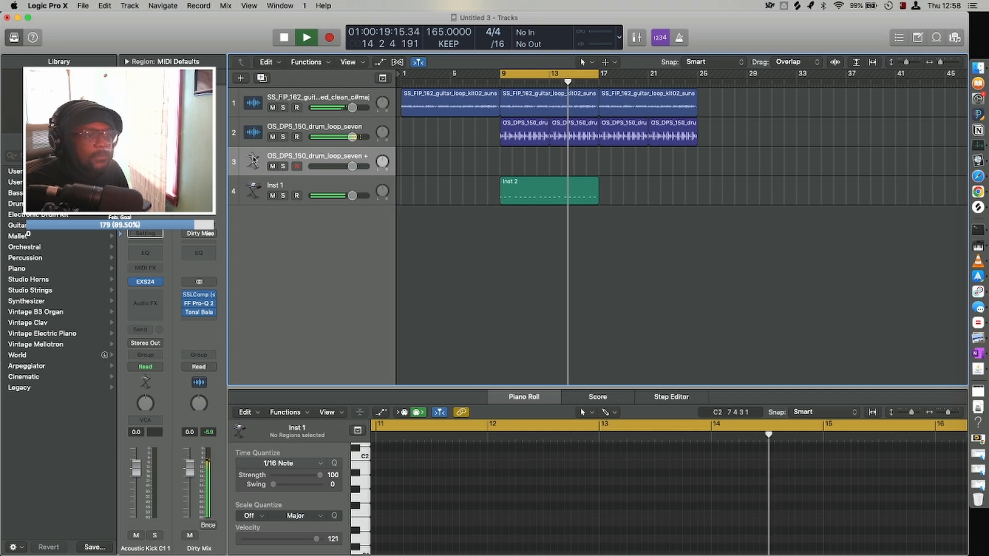
{"action": "key", "text": "super+BackSpace"}
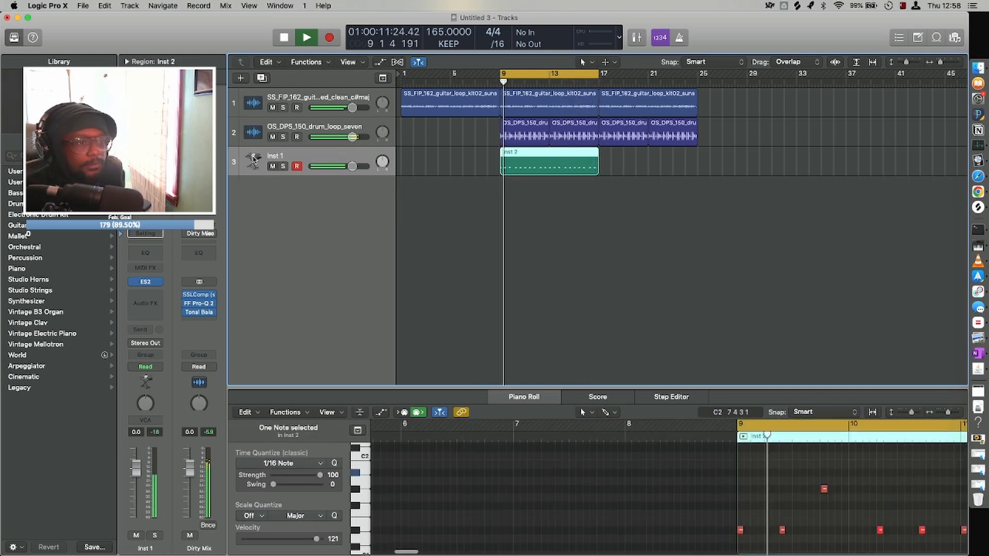
Stop playback and repeat the joined Inst 1 region at bar 17.
{"action": "left_click", "coordinate": [581, 189]}
{"action": "key", "text": "space"}
{"action": "left_click", "coordinate": [556, 167]}
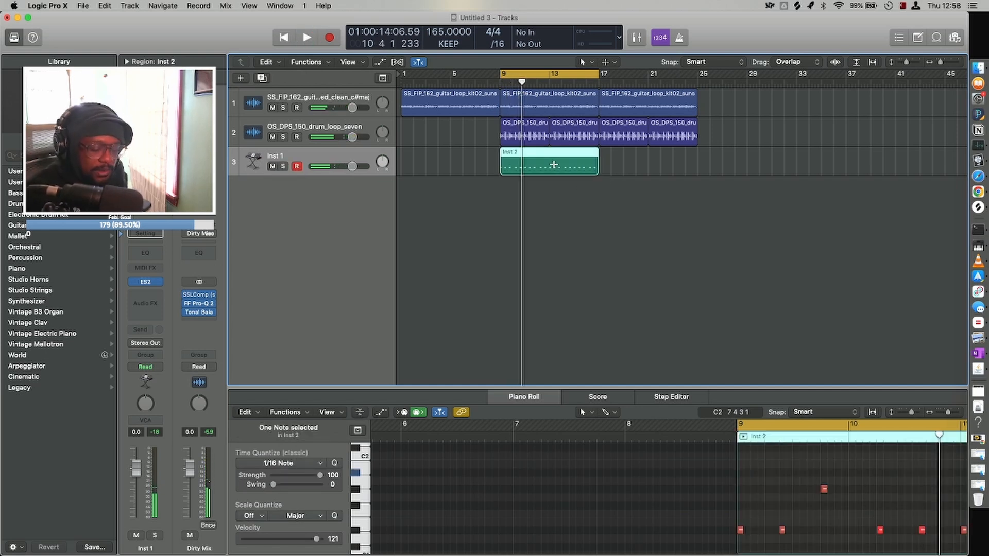
{"action": "key", "text": "super+r"}
{"action": "key", "text": "super+Up"}
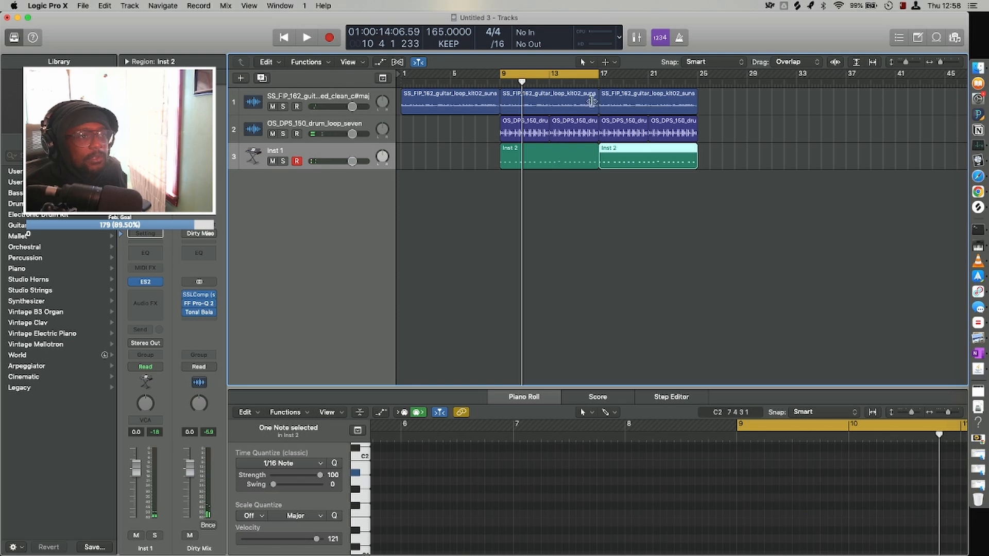
Select all regions from bar 9 to bar 25 on the three tracks and set the cycle range to match them.
{"action": "left_click_drag", "start_coordinate": [602, 74], "coordinate": [697, 118]}
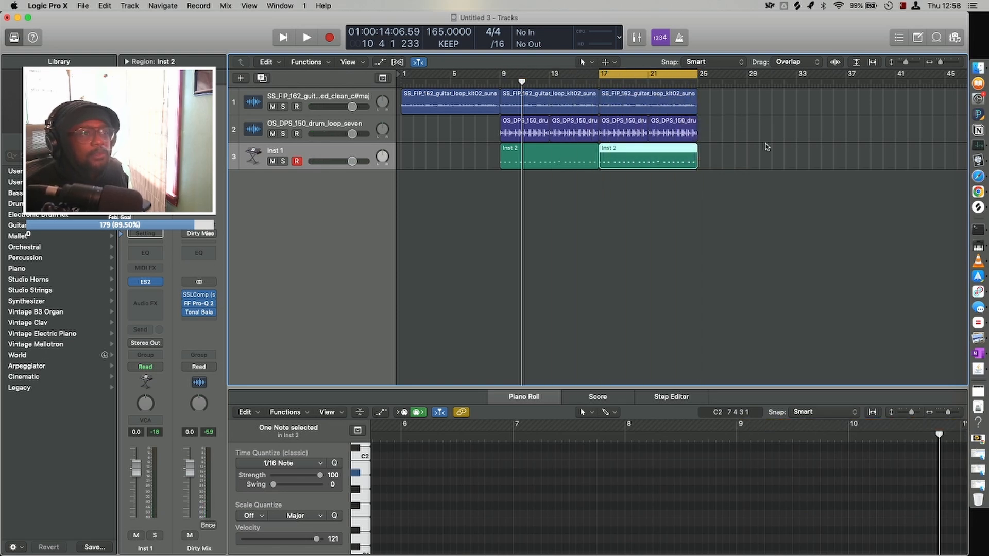
{"action": "left_click_drag", "start_coordinate": [734, 216], "coordinate": [439, 95]}
{"action": "key", "text": "super+Left"}
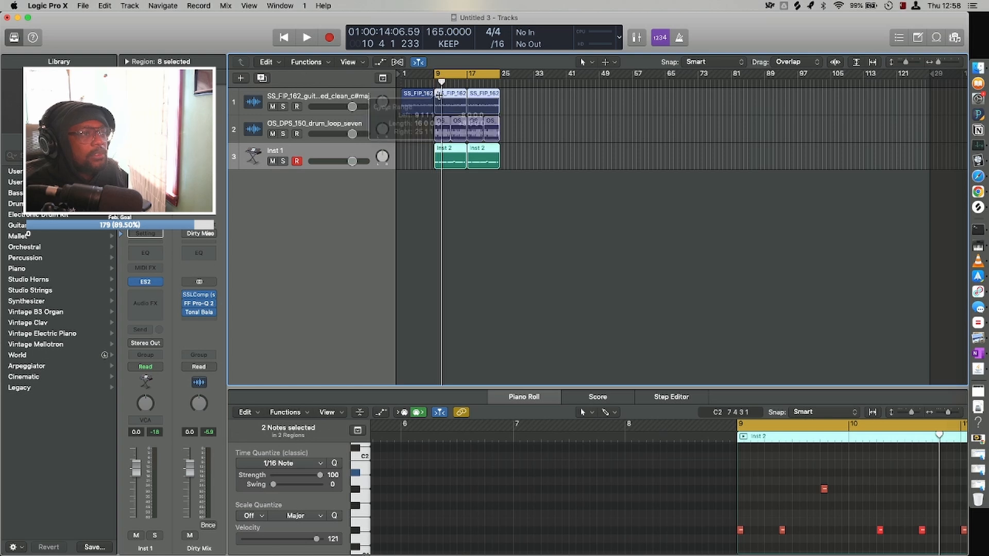
Examine the drum loop track's four regions and waveform, and select the Inst 1 track.
{"action": "left_click_drag", "start_coordinate": [513, 194], "coordinate": [439, 106]}
{"action": "left_click", "coordinate": [252, 135]}
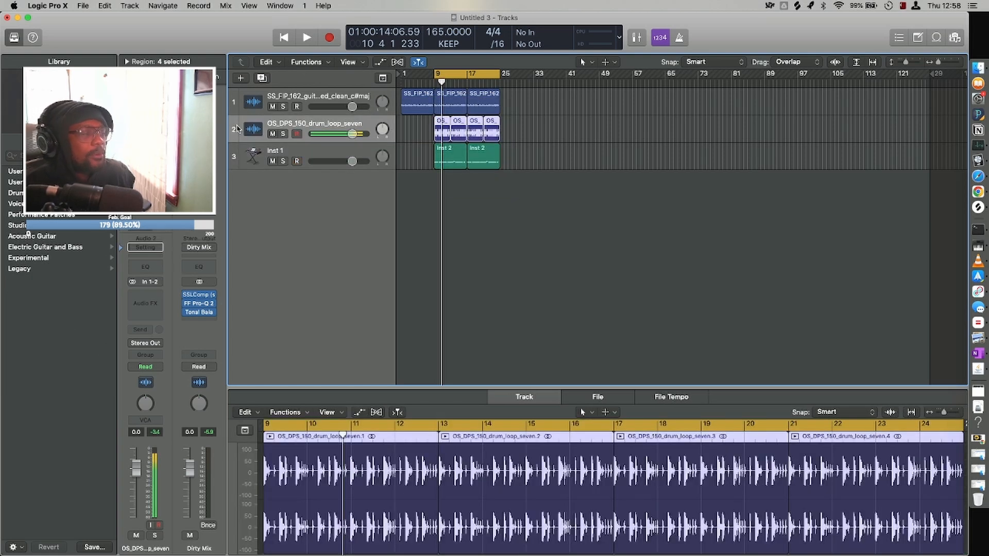
{"action": "key", "text": "super+Down"}
{"action": "key", "text": "super+Down"}
{"action": "key", "text": "super+Right"}
{"action": "key", "text": "super+Right"}
{"action": "key", "text": "super+Right"}
{"action": "key", "text": "super+Right"}
{"action": "key", "text": "super+Right"}
{"action": "key", "text": "super+Right"}
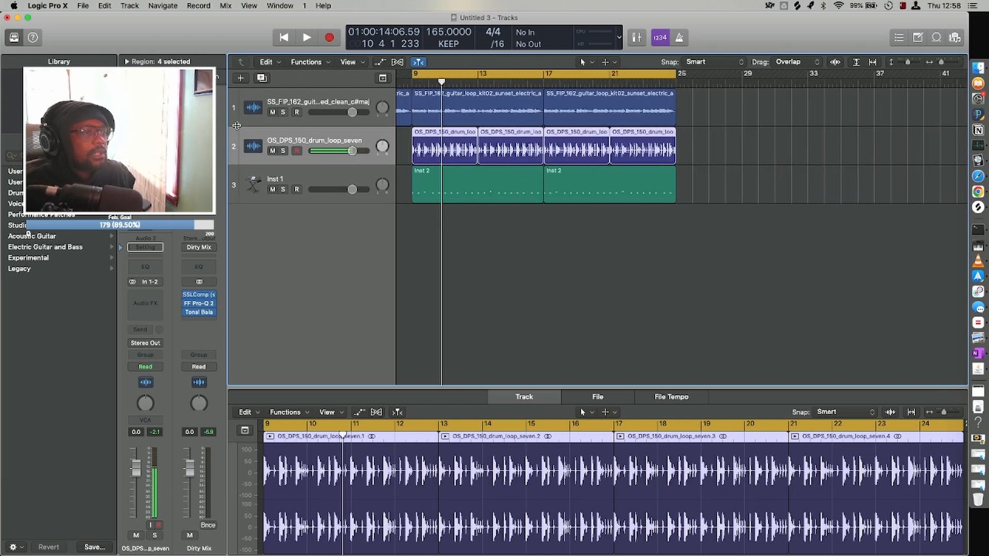
{"action": "key", "text": "super+Left"}
{"action": "key", "text": "super+Left"}
{"action": "key", "text": "super+Left"}
{"action": "key", "text": "super+Left"}
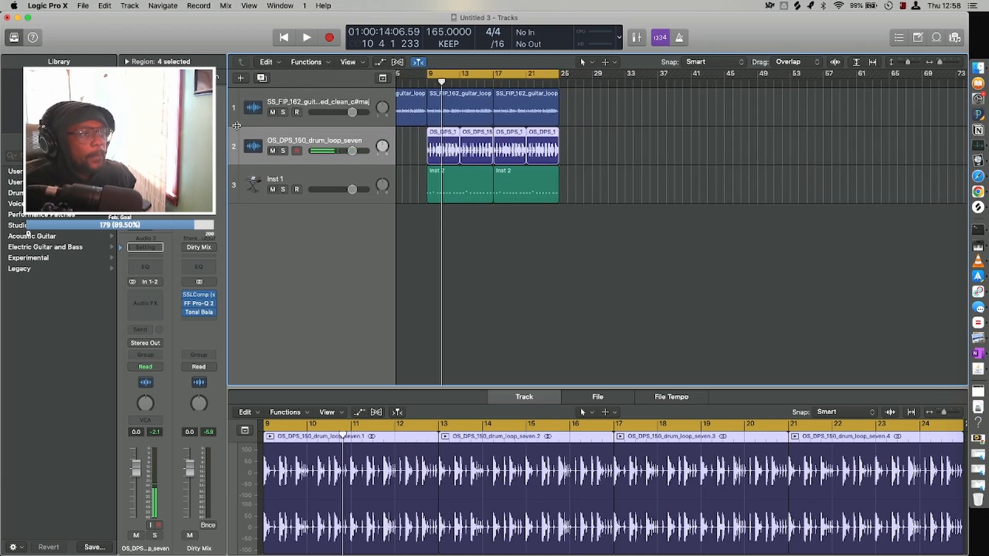
{"action": "key", "text": "super+Up"}
{"action": "key", "text": "super+Left"}
{"action": "key", "text": "super+Up"}
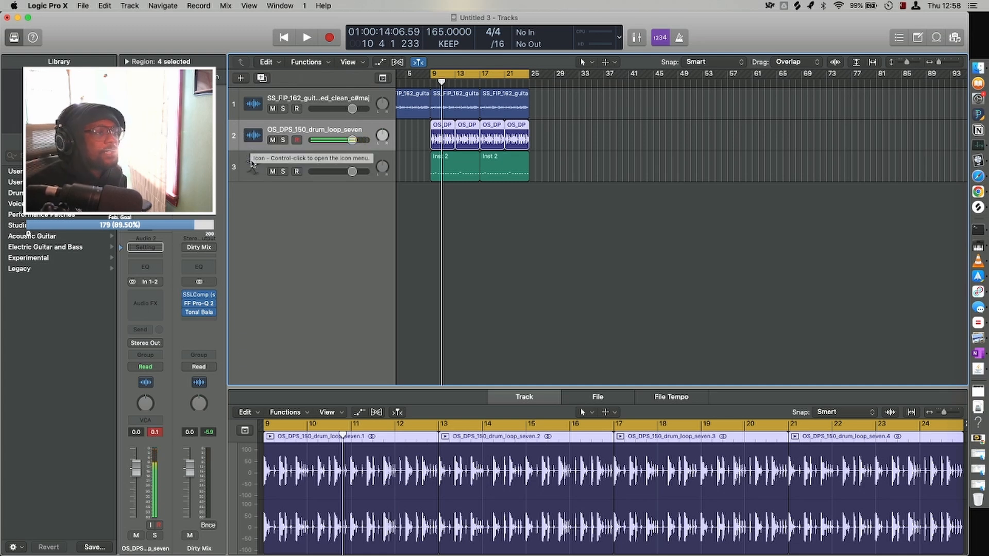
{"action": "left_click", "coordinate": [252, 163]}
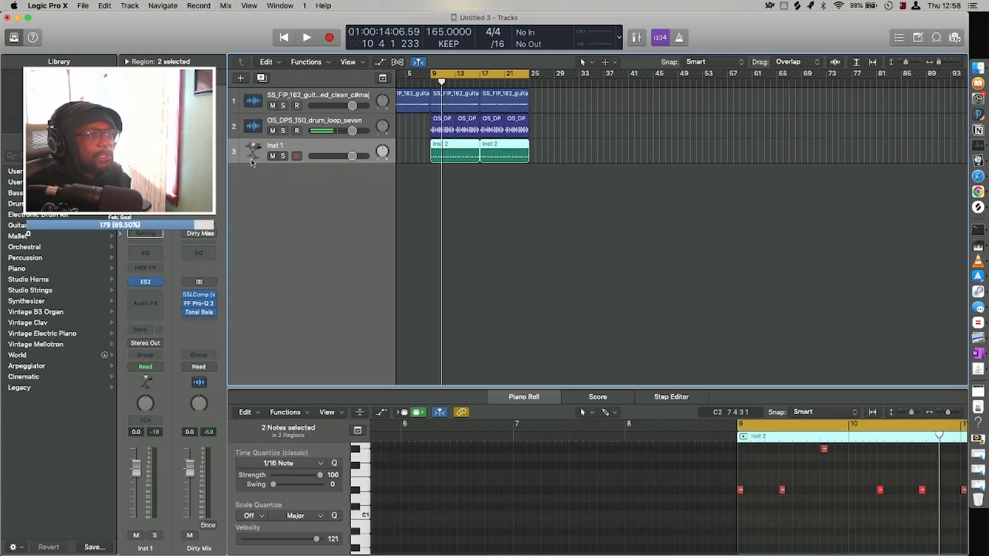
Copy the regions spanning bars 9–25 on the three tracks so they repeat from bar 25 to bar 41.
{"action": "scroll", "coordinate": [495, 274], "scroll_direction": "left", "scroll_amount": 2}
{"action": "key", "text": "super+a"}
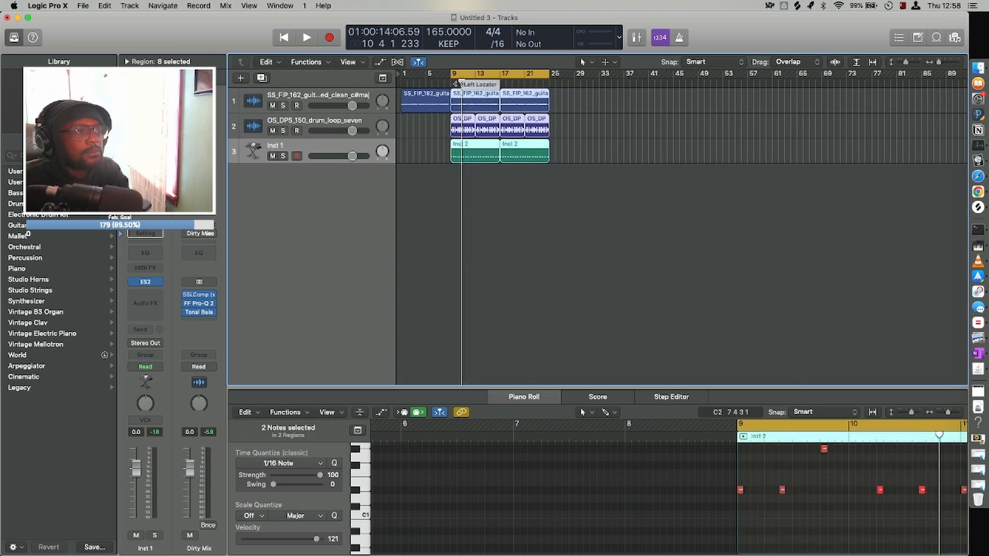
{"action": "left_click_drag", "start_coordinate": [462, 97], "coordinate": [494, 96]}
{"action": "left_click_drag", "start_coordinate": [561, 96], "coordinate": [562, 98]}
Remove the Auto-Key plug-in from the SS_FIP_162 guitar loop track.
{"action": "left_click", "coordinate": [301, 126]}
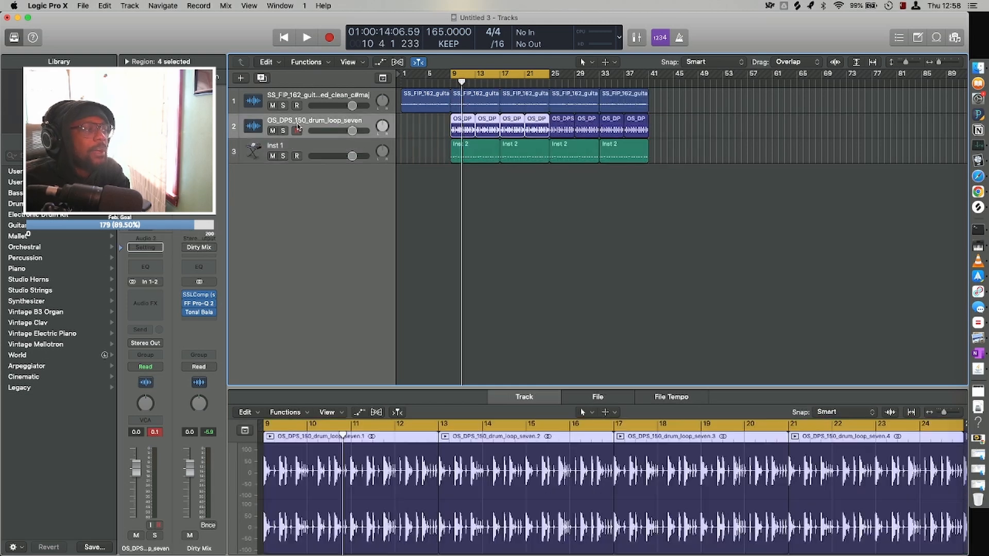
{"action": "left_click", "coordinate": [254, 147]}
{"action": "left_click", "coordinate": [248, 96]}
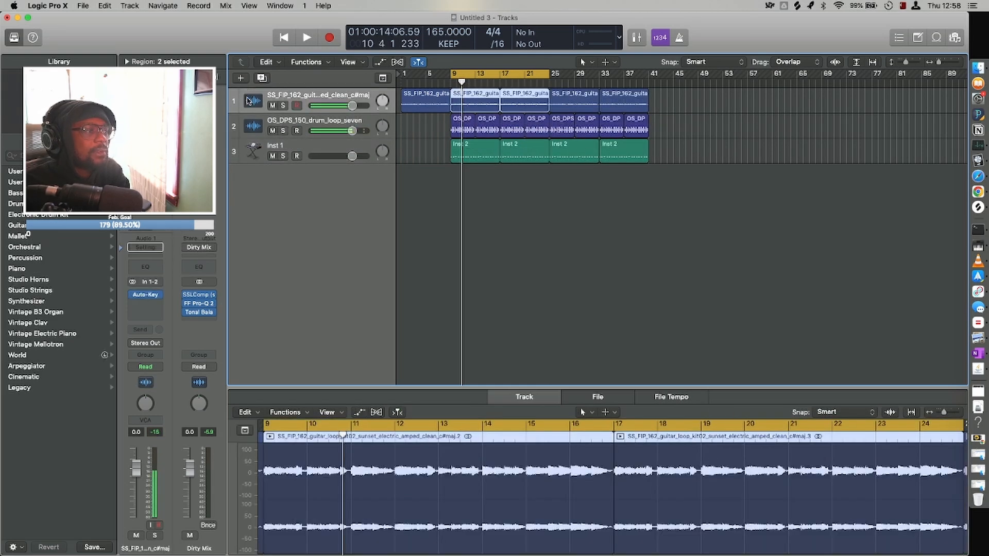
{"action": "left_click", "coordinate": [254, 126]}
{"action": "left_click", "coordinate": [252, 96]}
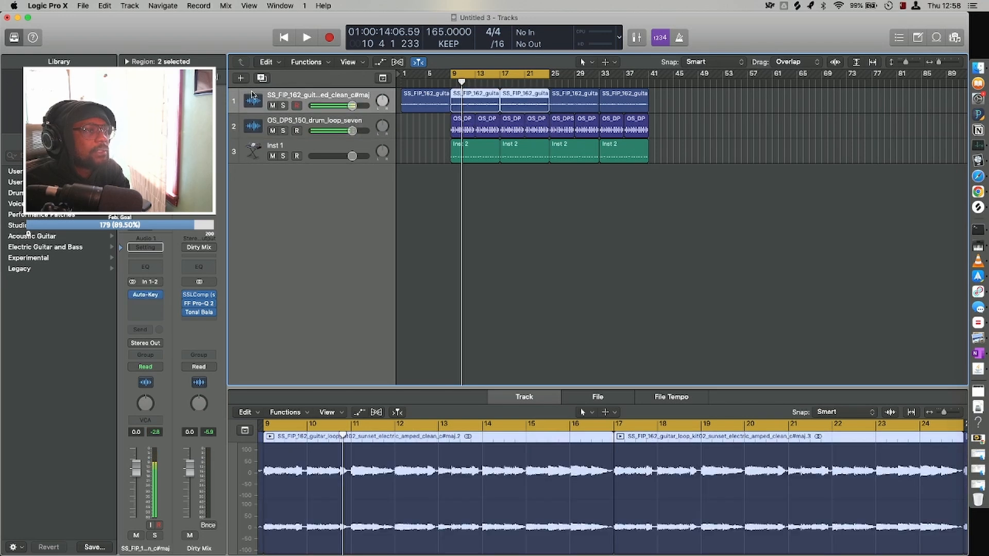
{"action": "mouse_move", "coordinate": [133, 298]}
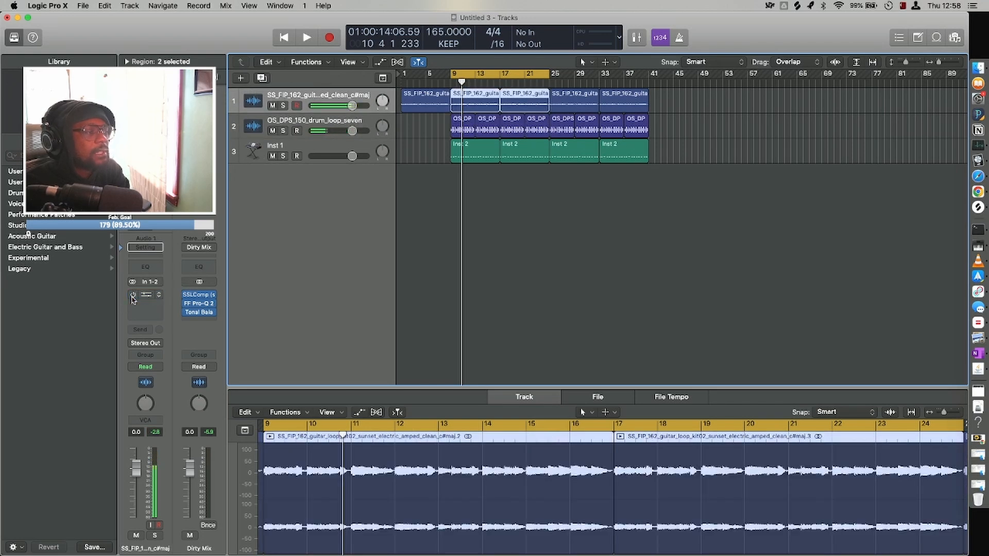
{"action": "left_click", "coordinate": [160, 298]}
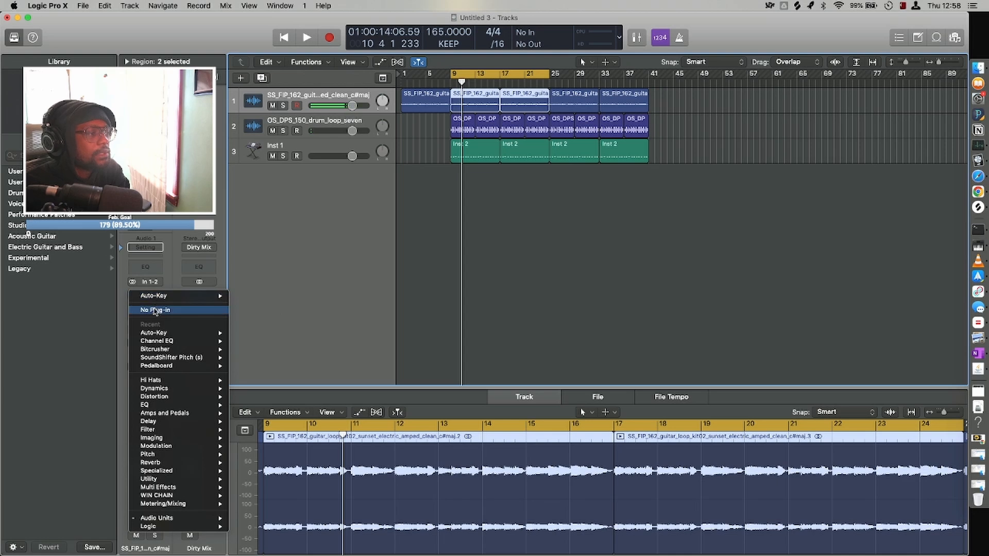
{"action": "left_click", "coordinate": [155, 308]}
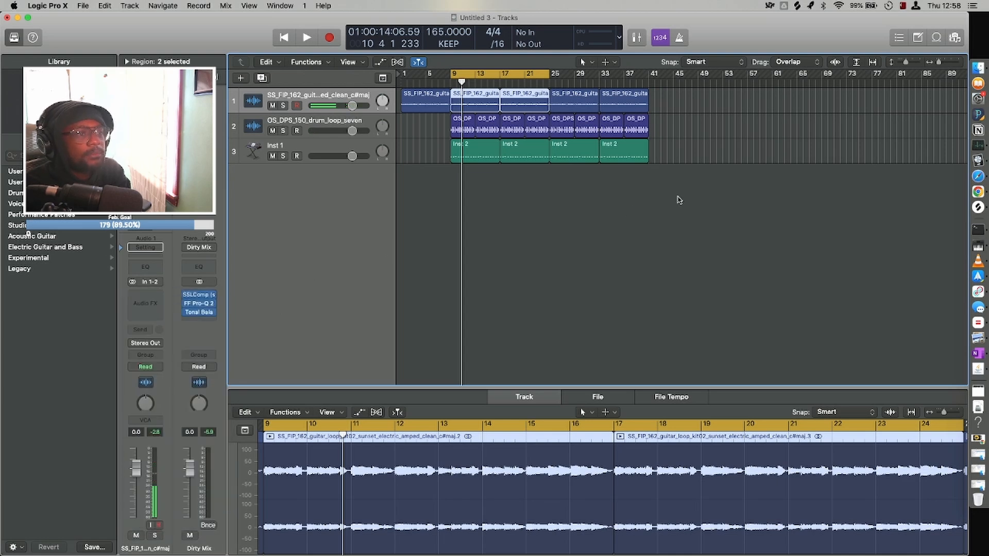
Select all regions between bars 25 and 41 on the three tracks and set the cycle range to them.
{"action": "left_click", "coordinate": [679, 201]}
{"action": "left_click_drag", "start_coordinate": [680, 229], "coordinate": [563, 106]}
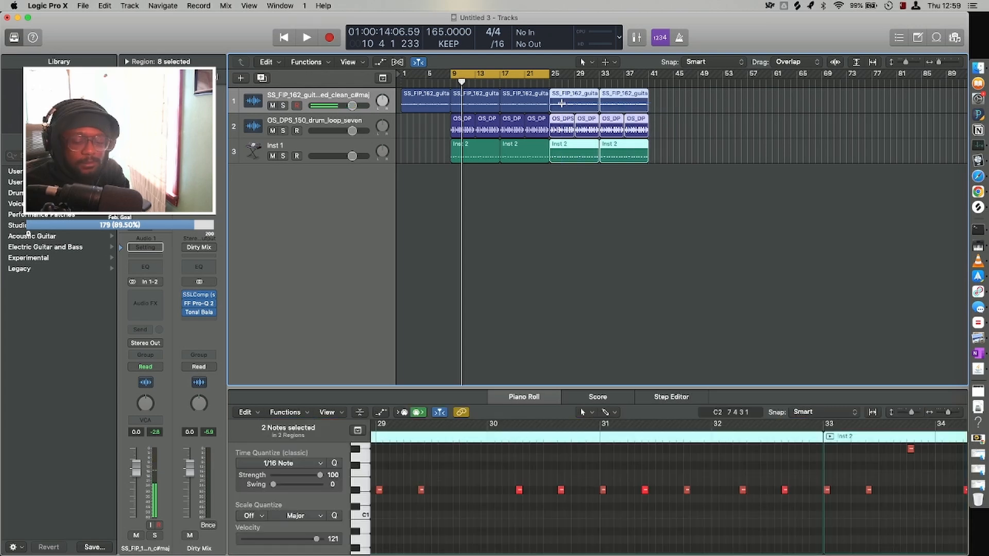
{"action": "key", "text": "super+u"}
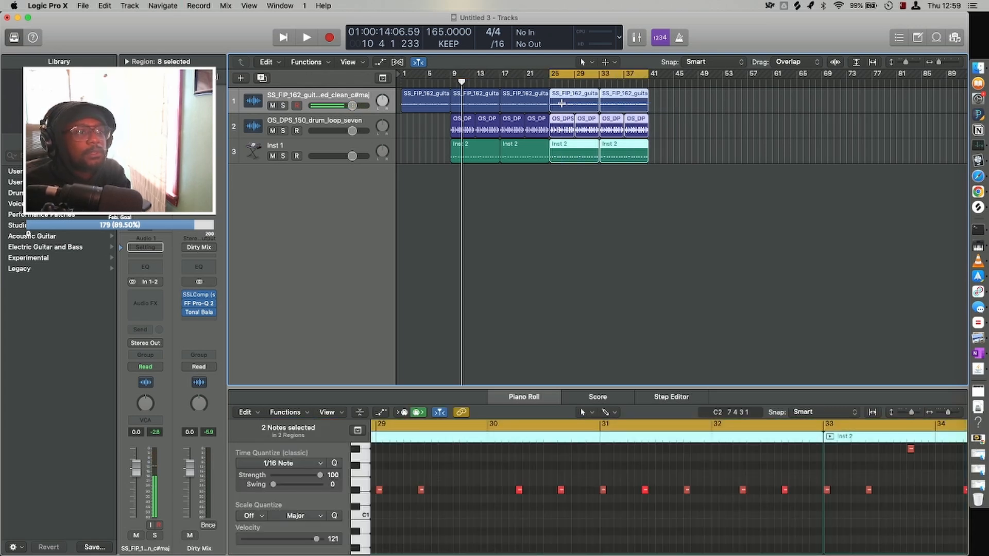
Add an audio track below the guitar loop track and move the guitar regions at bars 25 and 33 onto it.
{"action": "key", "text": "super+Down"}
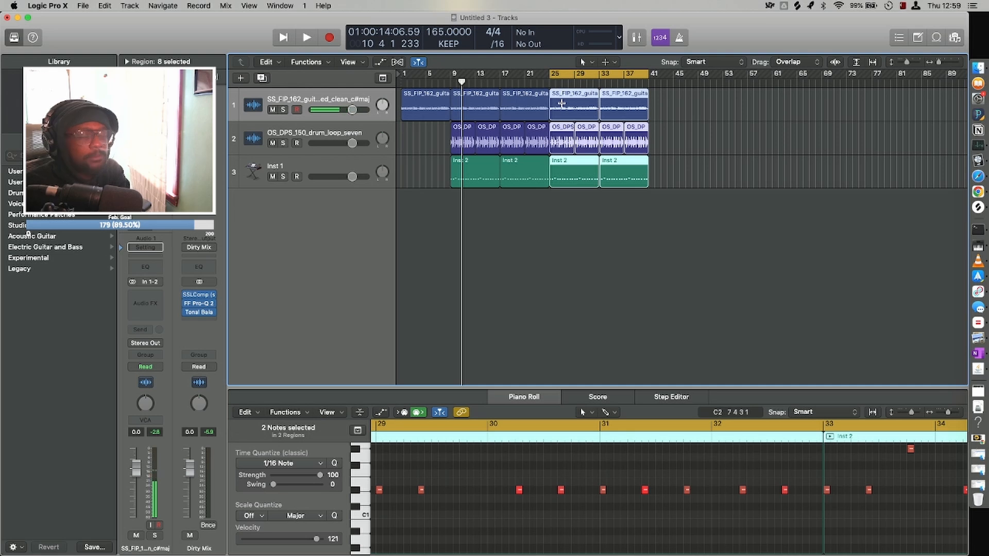
{"action": "key", "text": "alt+super+a"}
{"action": "left_click_drag", "start_coordinate": [673, 133], "coordinate": [571, 129]}
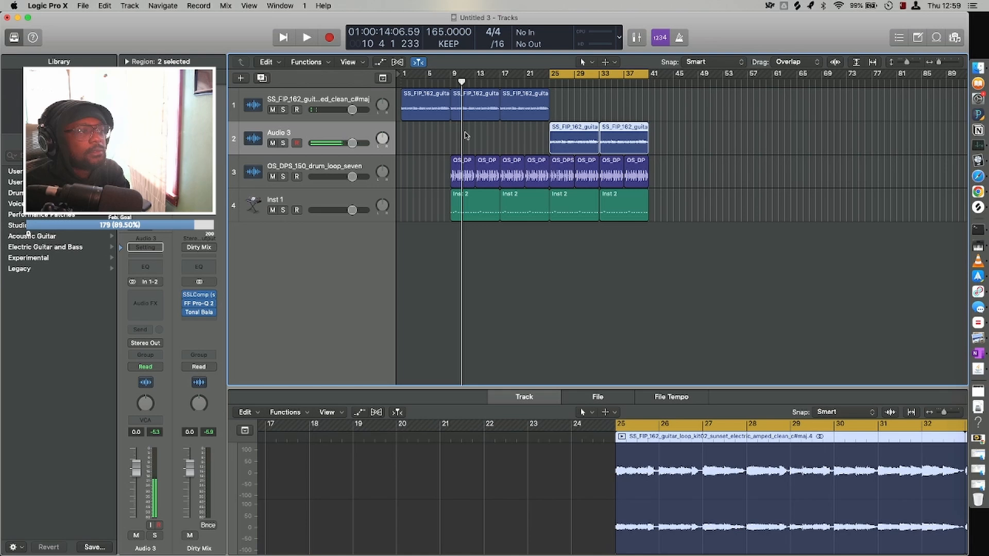
Insert a Channel EQ on the Audio 3 track with a high-cut filter at 1120 Hz.
{"action": "left_click", "coordinate": [152, 269]}
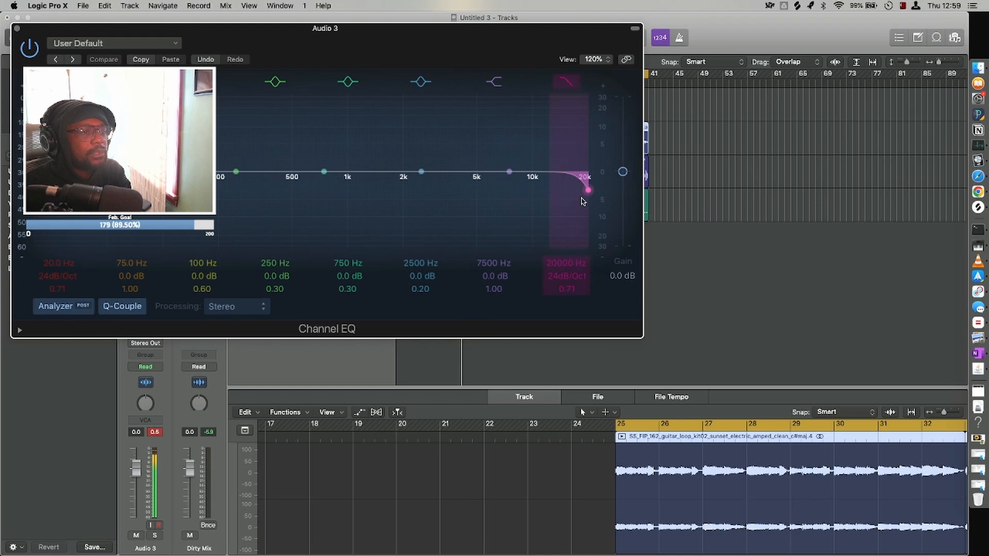
{"action": "left_click_drag", "start_coordinate": [581, 200], "coordinate": [330, 189]}
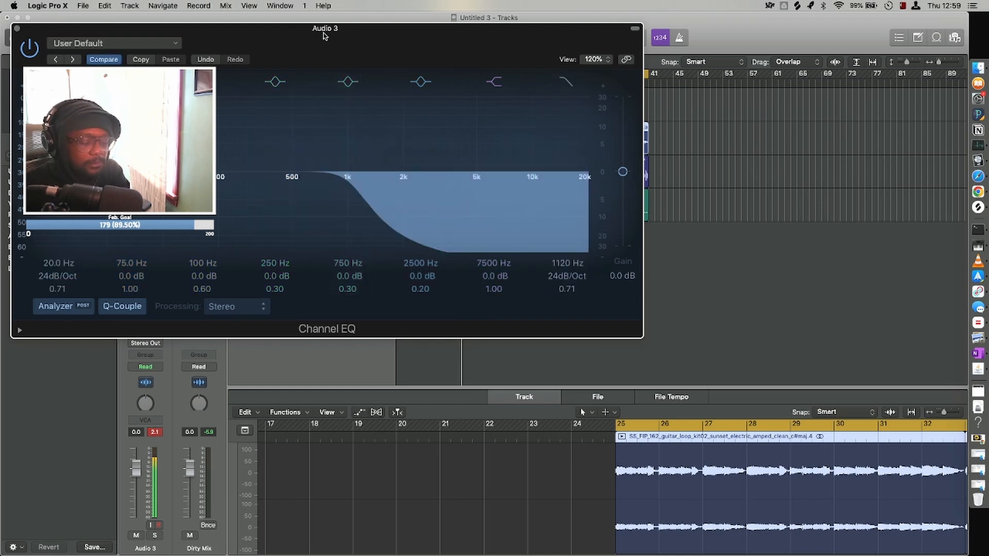
{"action": "key", "text": "super+w"}
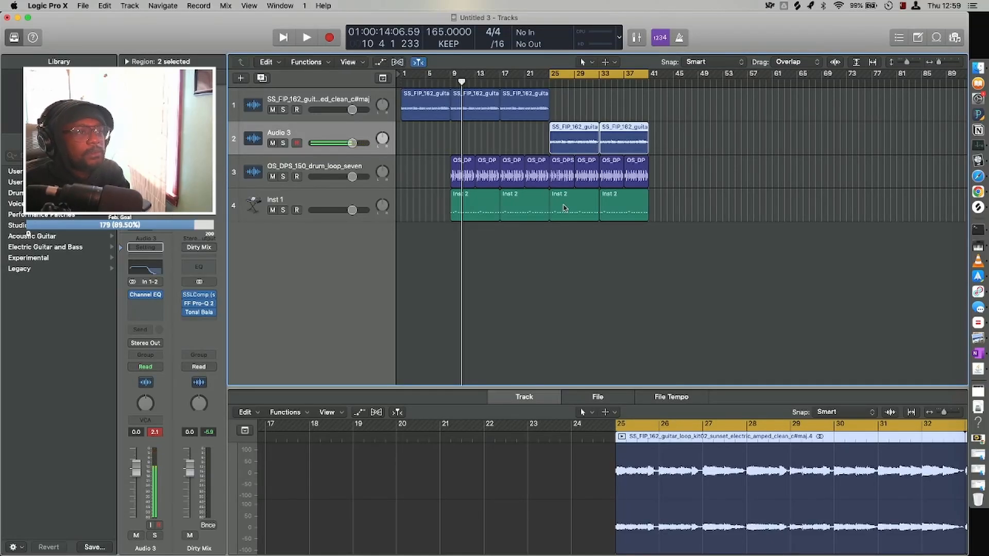
Mute the drum loop region and the Inst 1 region that start at bar 25.
{"action": "left_click", "coordinate": [560, 176]}
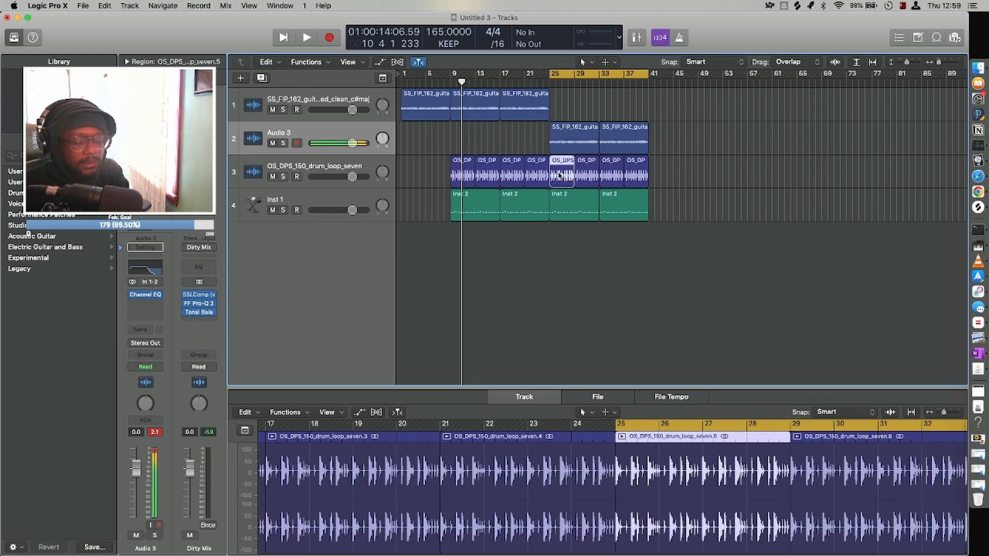
{"action": "key", "text": "ctrl+m"}
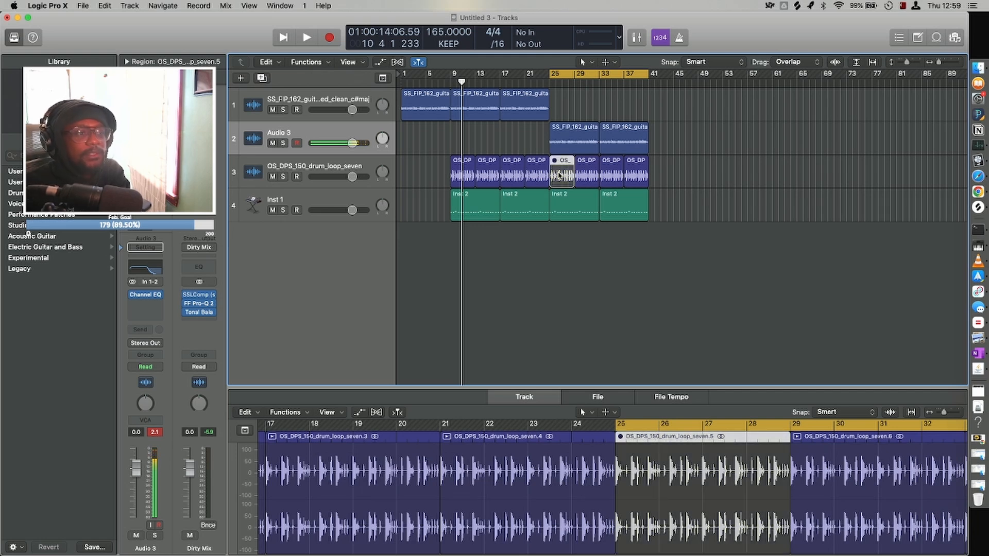
{"action": "left_click", "coordinate": [570, 208]}
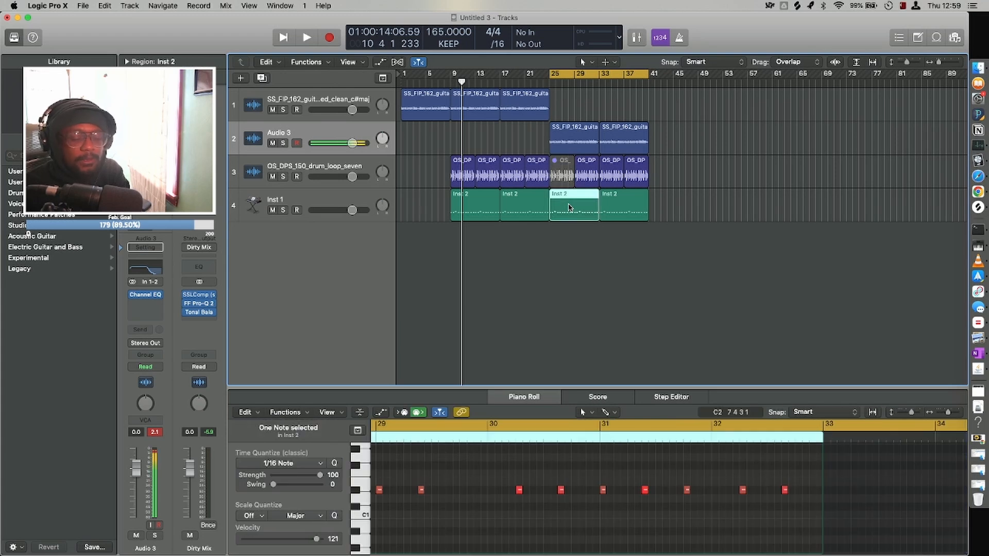
{"action": "key", "text": "ctrl+m"}
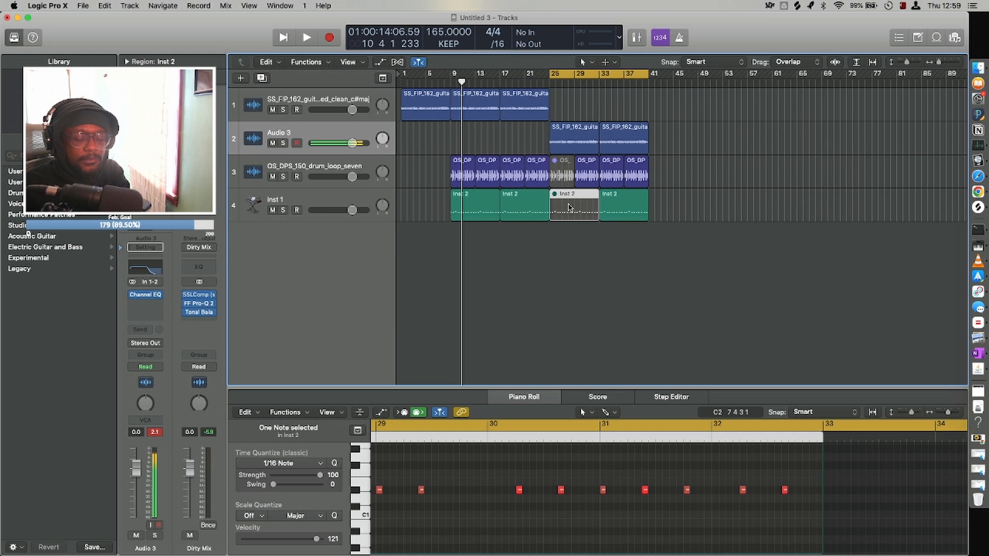
Advance the playhead past bar 16, turn off the cycle and play back the arrangement.
{"action": "key", "text": "period"}
{"action": "key", "text": "period"}
{"action": "key", "text": "period"}
{"action": "key", "text": "period"}
{"action": "key", "text": "period"}
{"action": "key", "text": "period"}
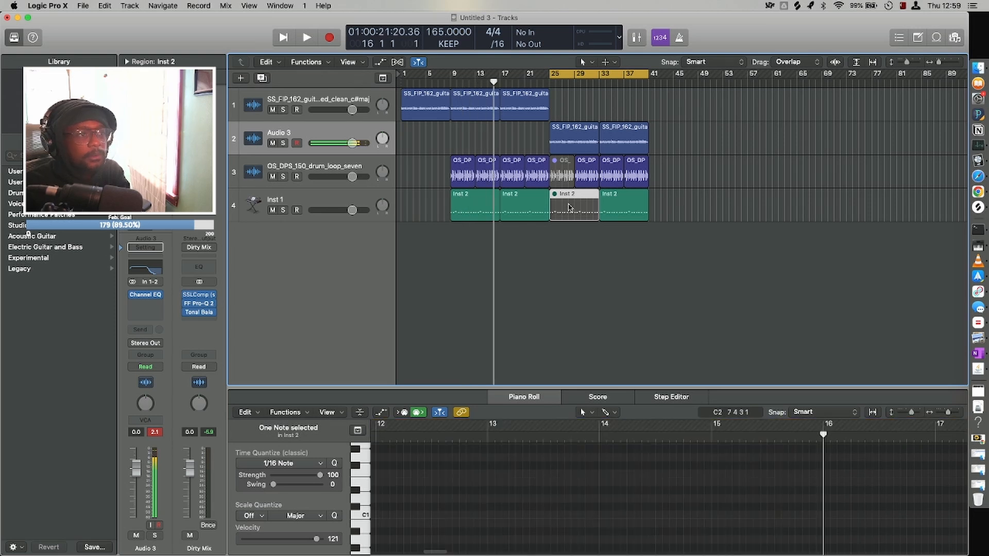
{"action": "key", "text": "period"}
{"action": "key", "text": "c"}
{"action": "key", "text": "space"}
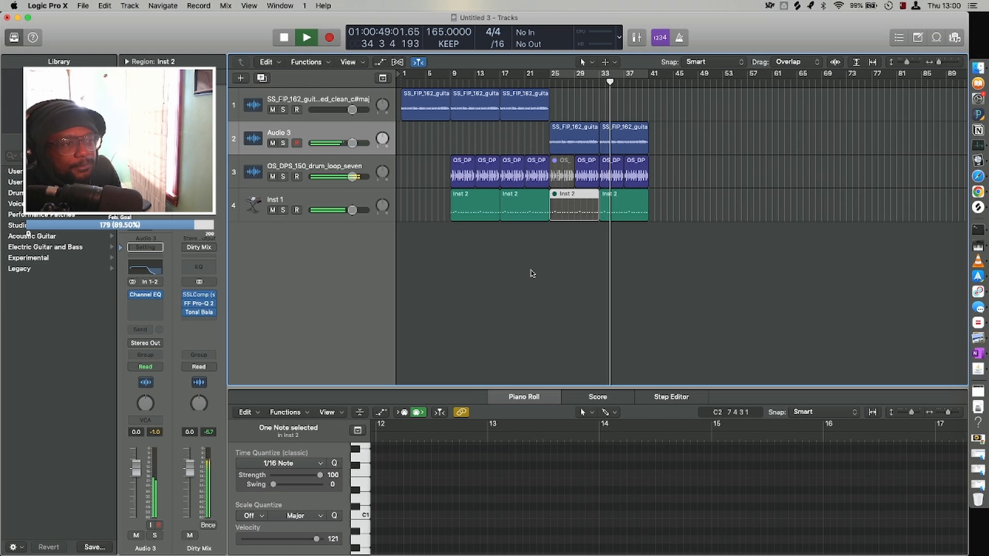
Copy the bars 9–25 section to bar 41 and the filtered bars 25–41 section to bar 57.
{"action": "left_click_drag", "start_coordinate": [545, 263], "coordinate": [663, 102]}
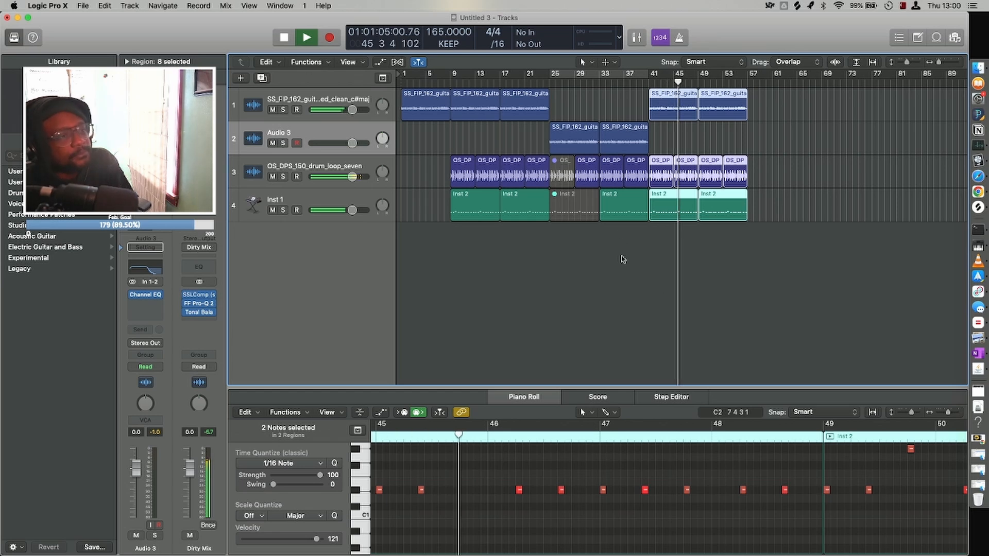
{"action": "left_click_drag", "start_coordinate": [622, 256], "coordinate": [561, 108]}
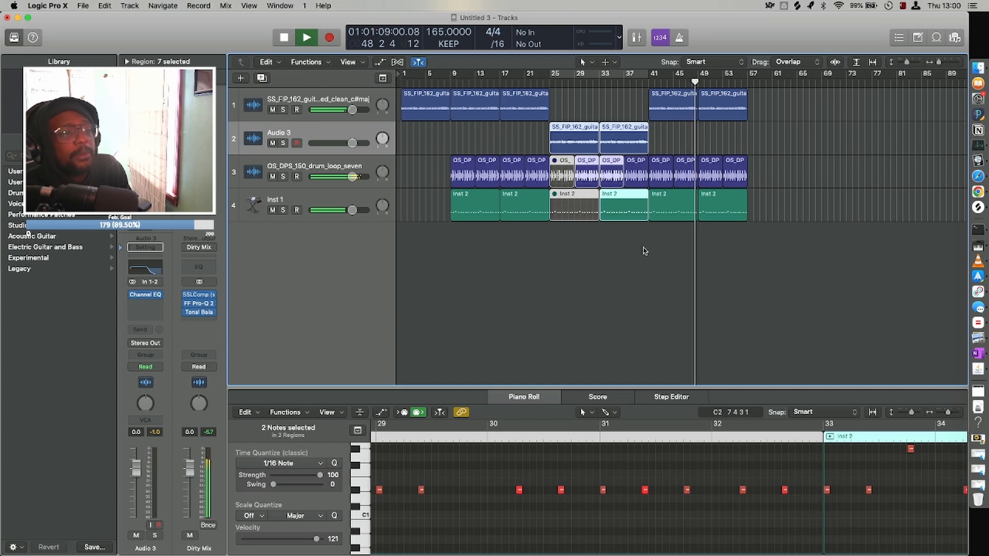
{"action": "left_click_drag", "start_coordinate": [643, 251], "coordinate": [762, 142]}
{"action": "left_click", "coordinate": [762, 273]}
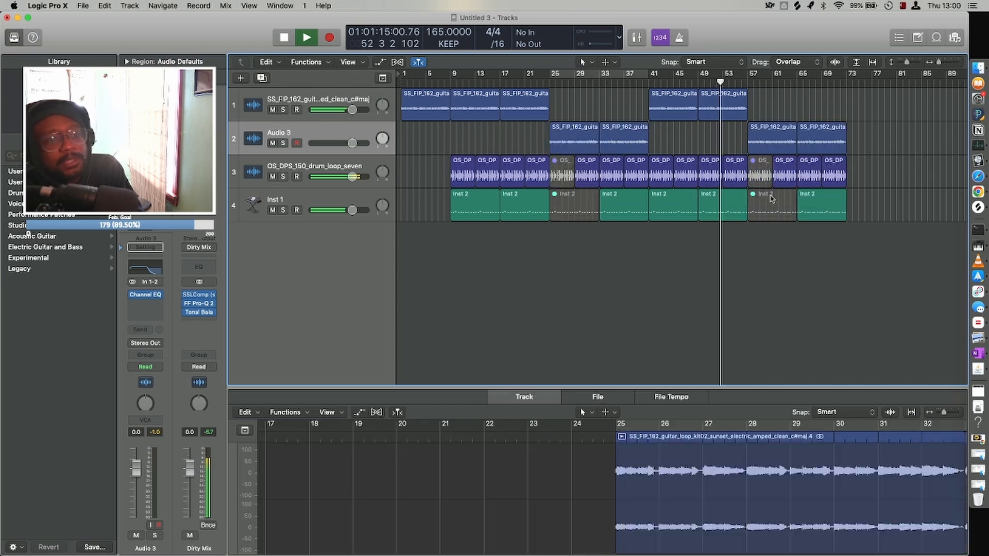
Unmute the drum loop region at bar 57 and mute the Inst 1 region at bar 65.
{"action": "left_click", "coordinate": [760, 176]}
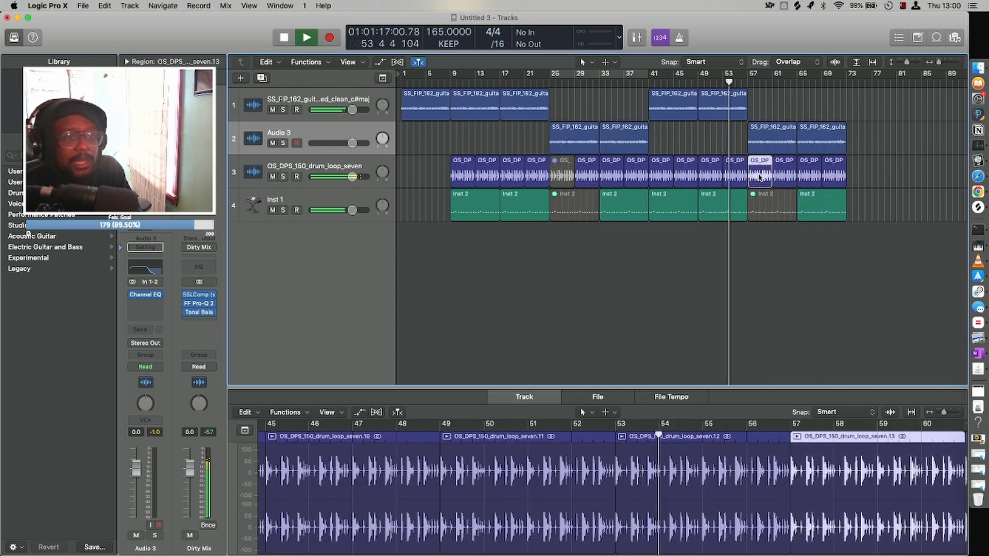
{"action": "left_click", "coordinate": [821, 214]}
{"action": "key", "text": "m"}
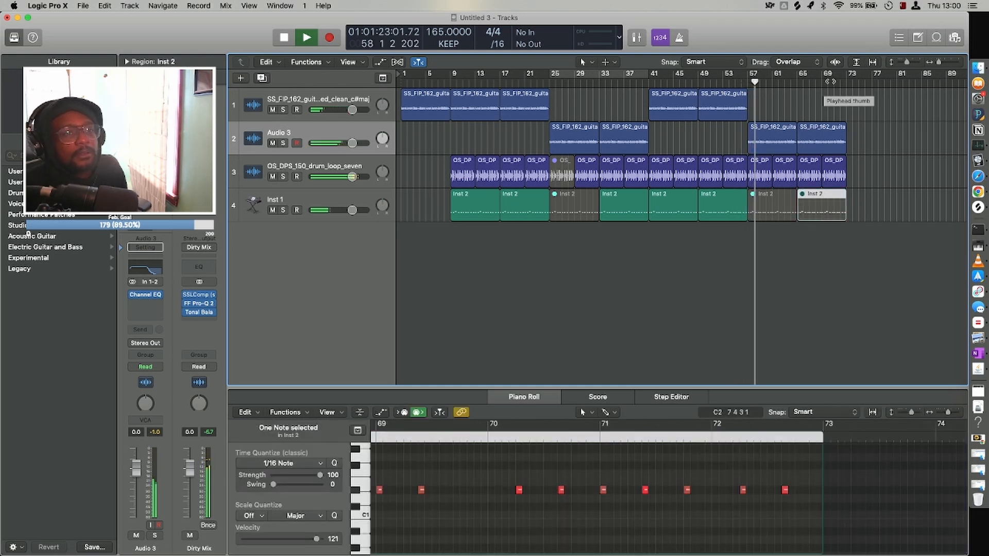
{"action": "right_click", "coordinate": [844, 79]}
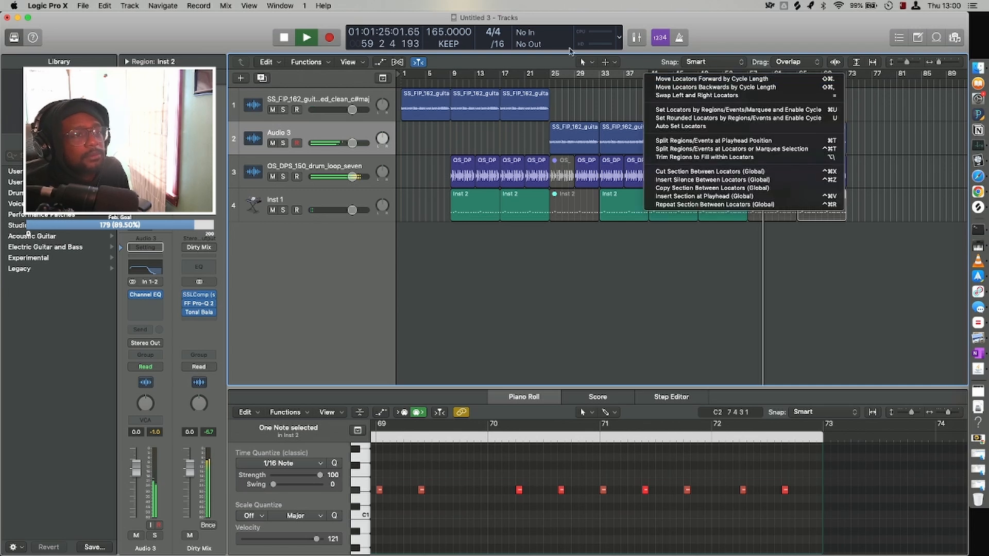
{"action": "left_click", "coordinate": [535, 47]}
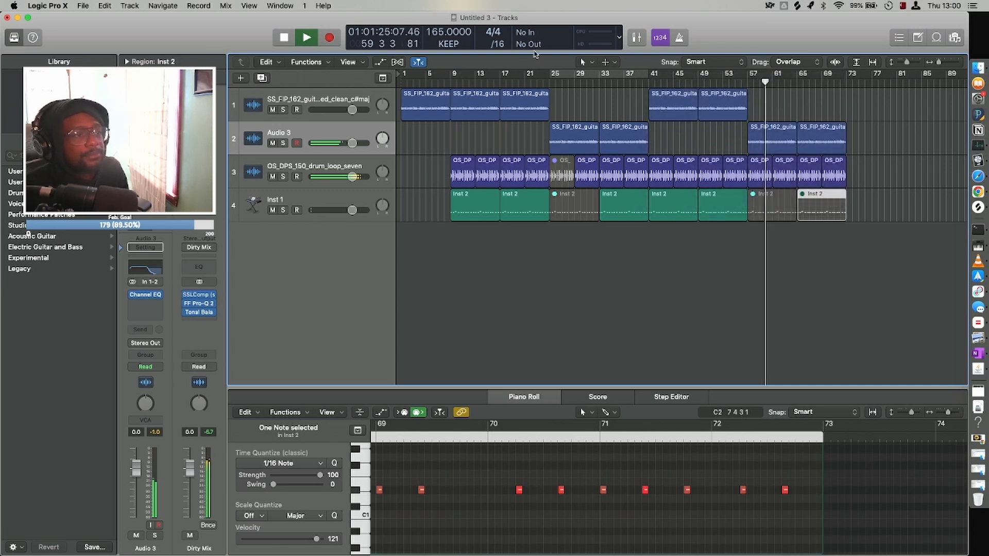
{"action": "left_click", "coordinate": [706, 304]}
Copy the Audio 3 guitar region at bar 65 onto the original guitar loop track at bar 73.
{"action": "key", "text": "super+Up"}
{"action": "key", "text": "super+Left"}
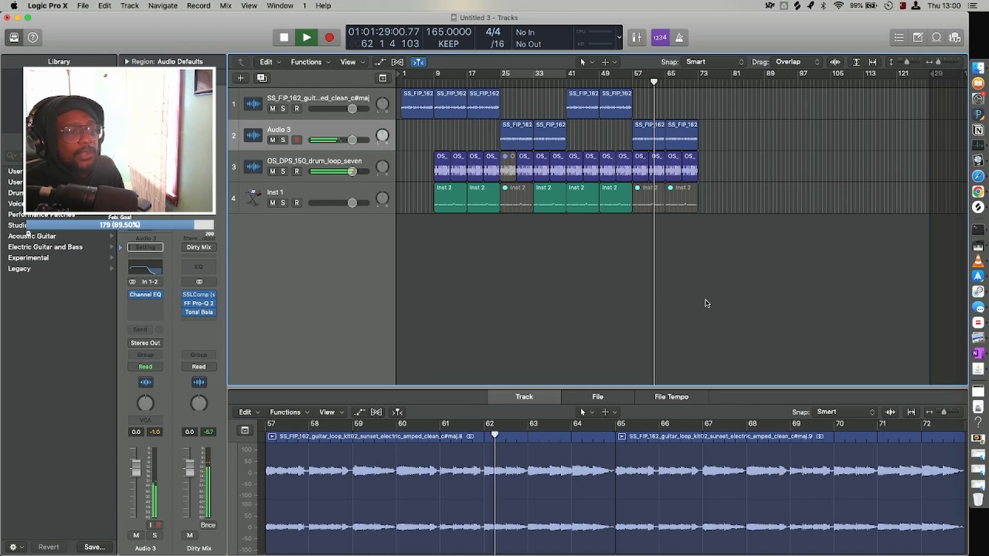
{"action": "left_click_drag", "start_coordinate": [613, 238], "coordinate": [580, 114]}
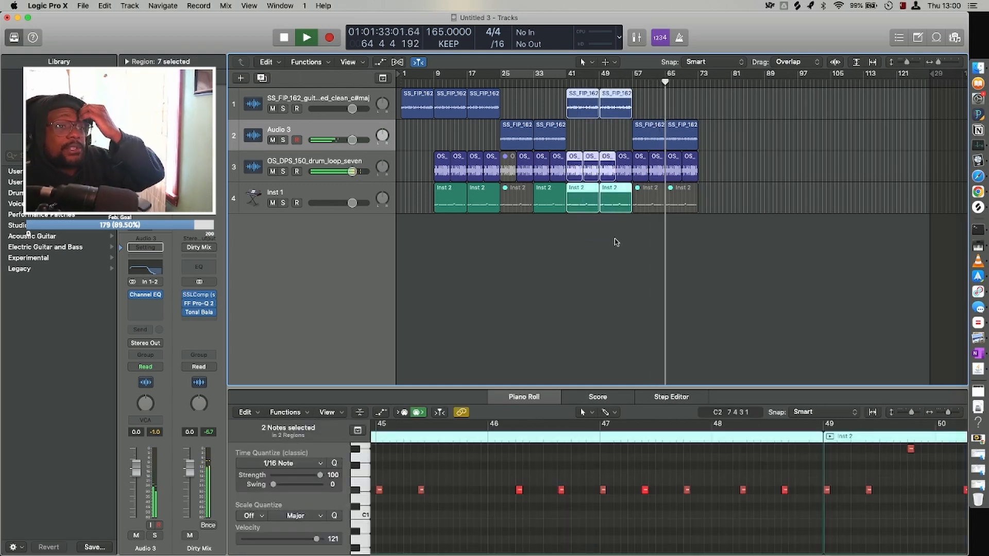
{"action": "left_click", "coordinate": [678, 135]}
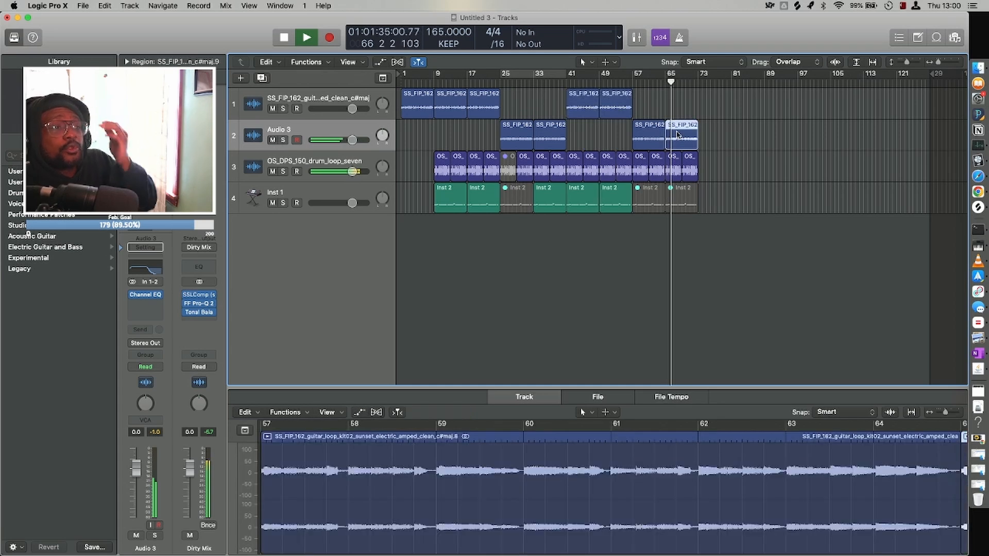
{"action": "left_click_drag", "start_coordinate": [678, 135], "coordinate": [711, 103]}
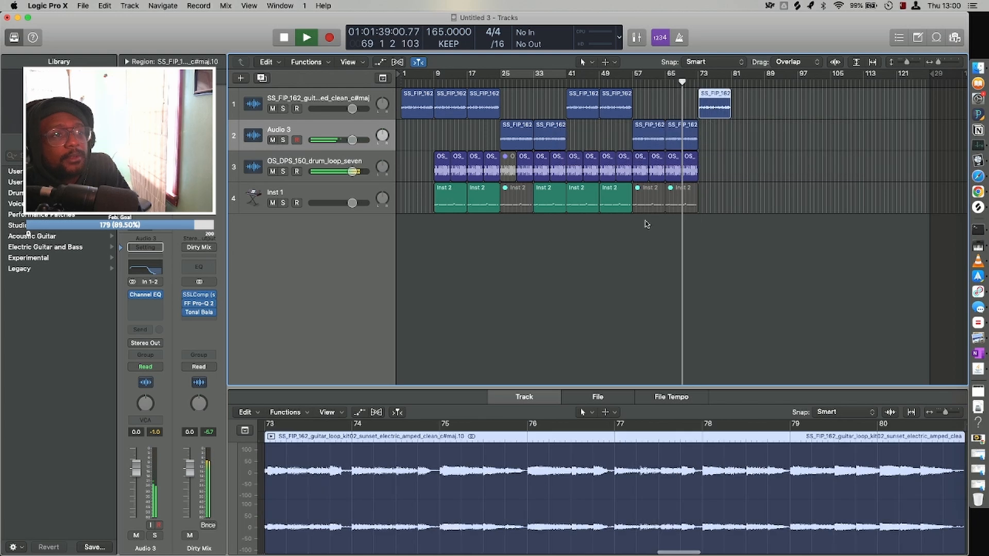
Copy the bars 41–57 section to bar 81 and place a copy of the Inst 1 region at bar 73.
{"action": "left_click_drag", "start_coordinate": [621, 222], "coordinate": [743, 99]}
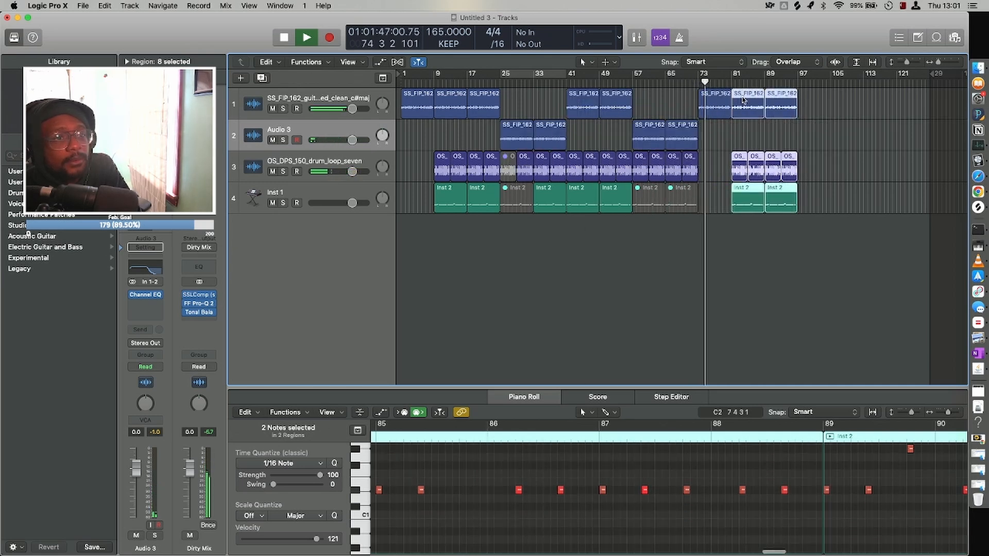
{"action": "left_click", "coordinate": [720, 285]}
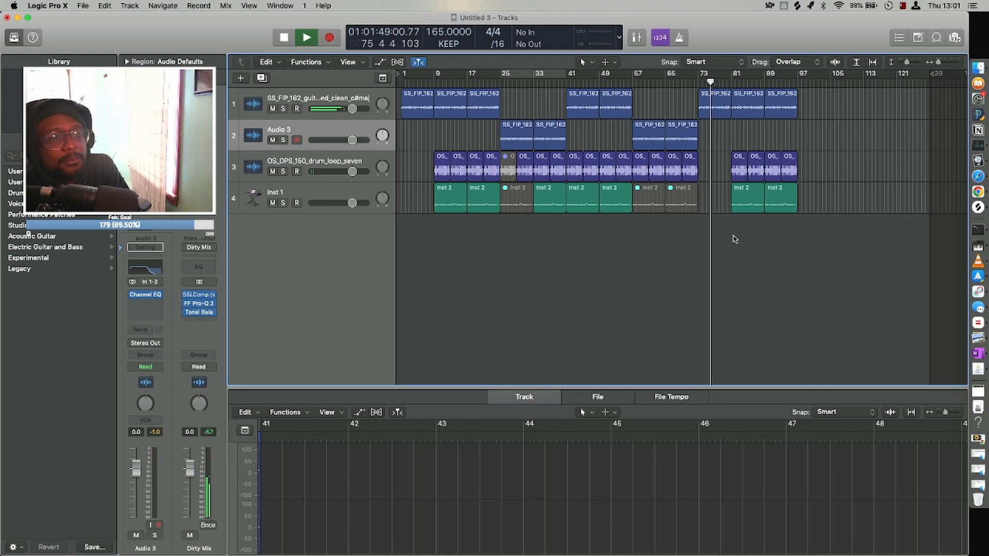
{"action": "left_click_drag", "start_coordinate": [740, 202], "coordinate": [708, 203]}
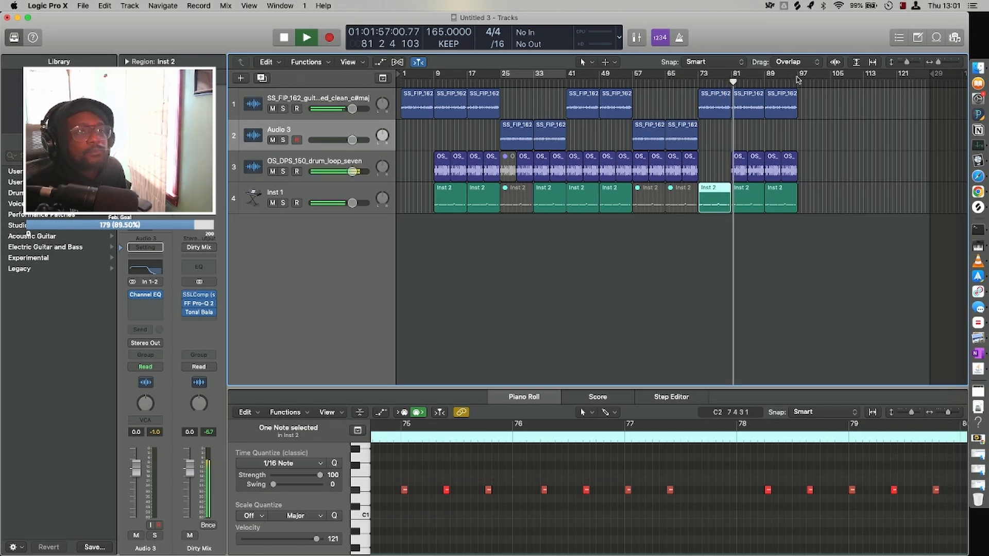
Set the cycle range to span the full arrangement from bar 1 to bar 97.
{"action": "left_click_drag", "start_coordinate": [797, 79], "coordinate": [402, 77]}
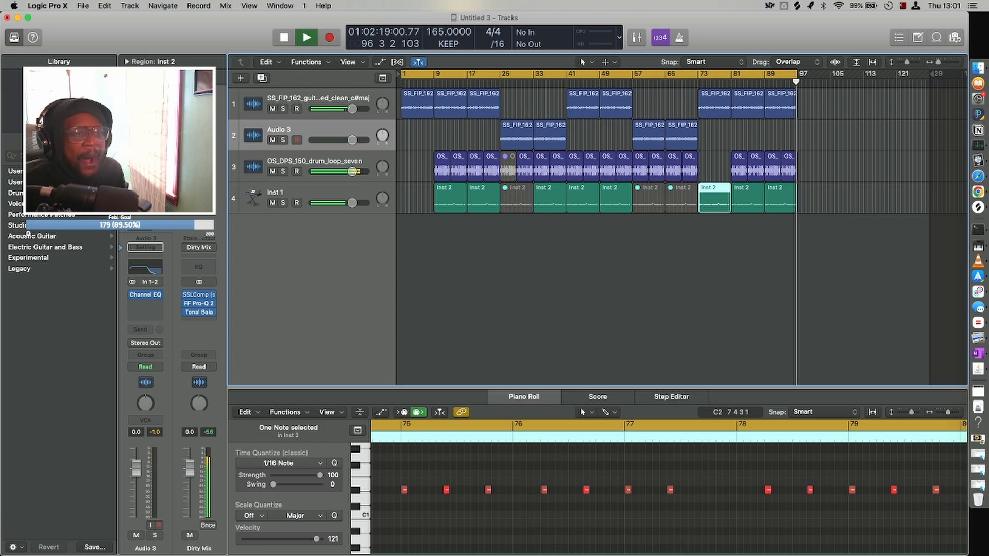
Stop playback, copy the guitar loop region at bar 1 to bar 97, and extend the cycle range to bar 105.
{"action": "key", "text": "space"}
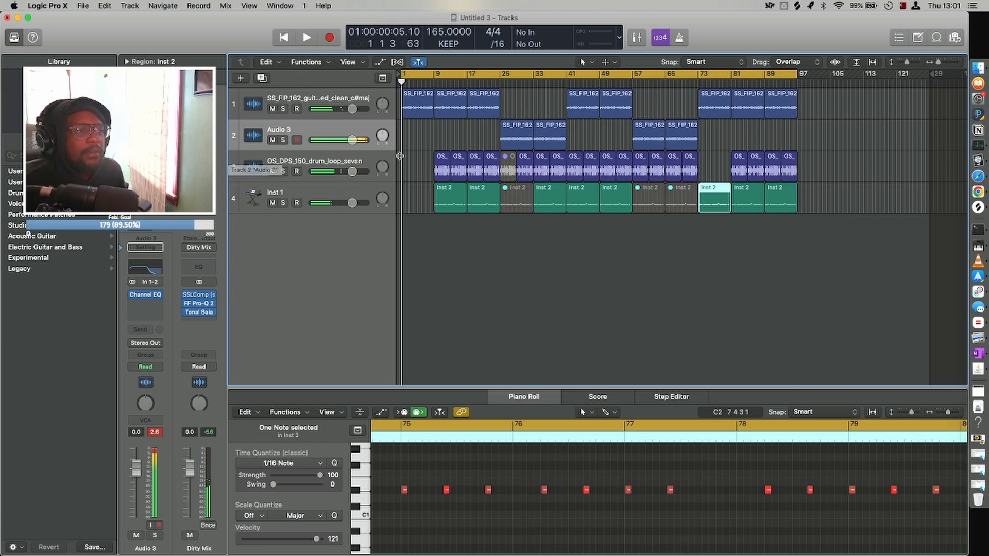
{"action": "left_click", "coordinate": [422, 102]}
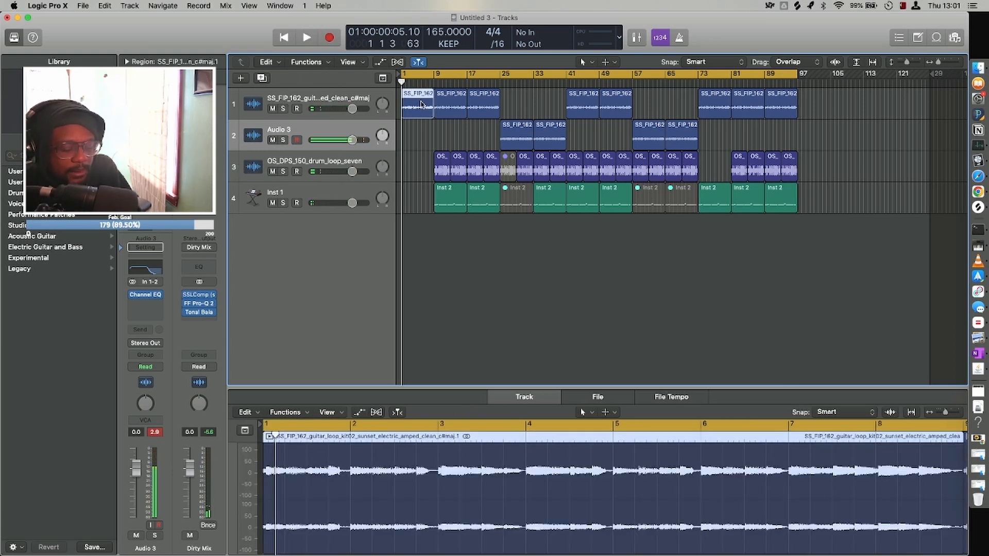
{"action": "left_click_drag", "start_coordinate": [422, 104], "coordinate": [816, 96]}
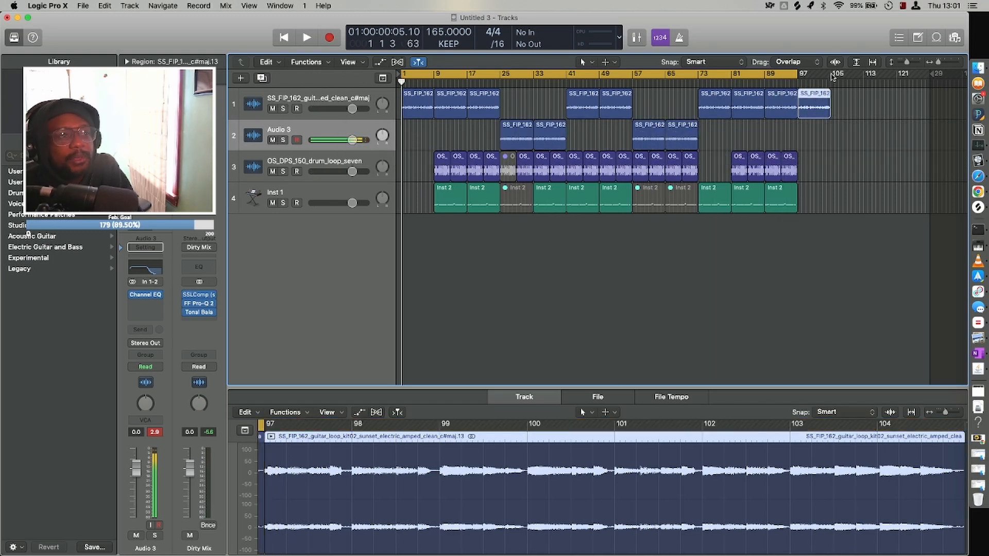
{"action": "left_click", "coordinate": [833, 76]}
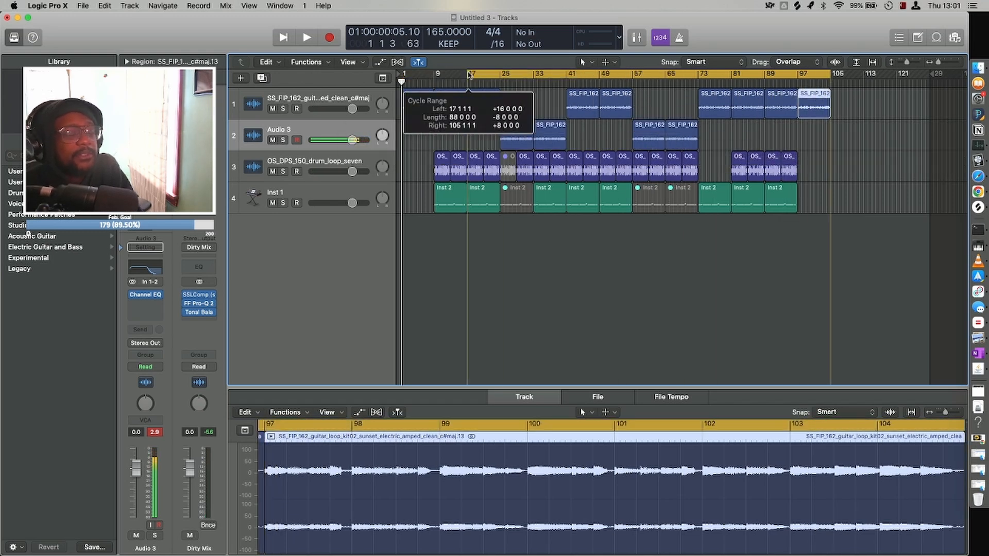
Add an audio track below the original guitar loop track and move the bar 1 guitar region down onto it.
{"action": "left_click", "coordinate": [314, 99]}
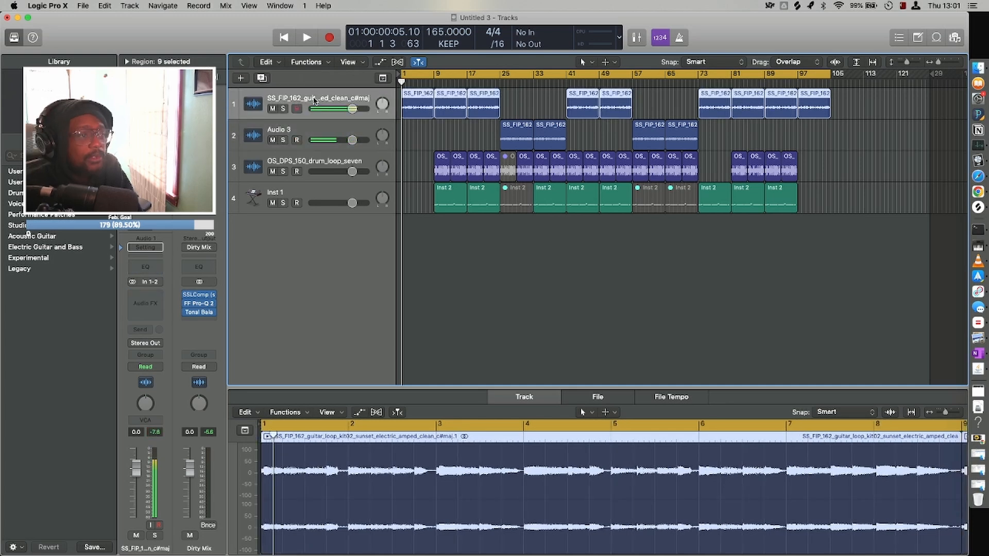
{"action": "key", "text": "alt+super+a"}
{"action": "left_click", "coordinate": [407, 109]}
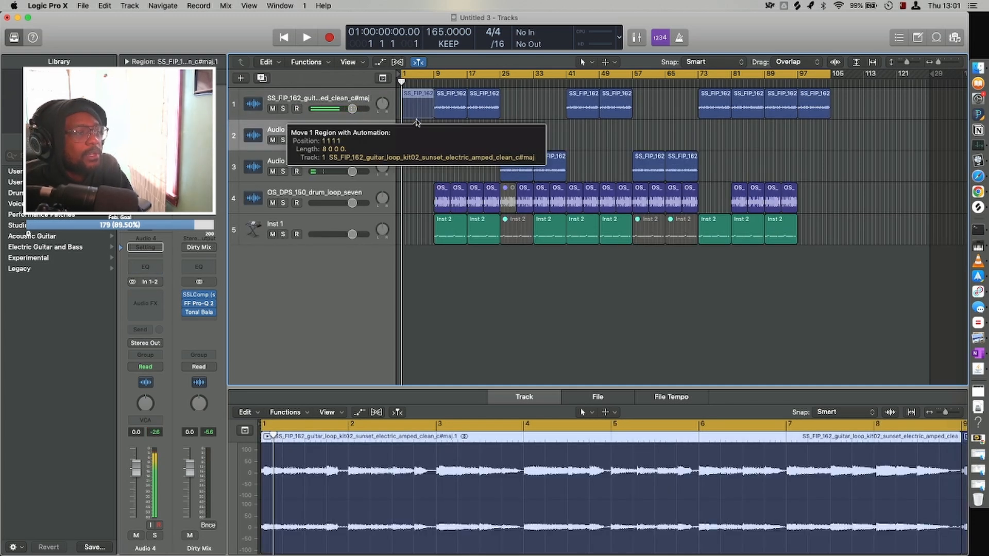
{"action": "left_click_drag", "start_coordinate": [412, 103], "coordinate": [294, 139]}
Group the three guitar tracks into a summing track stack.
{"action": "left_click", "coordinate": [261, 168]}
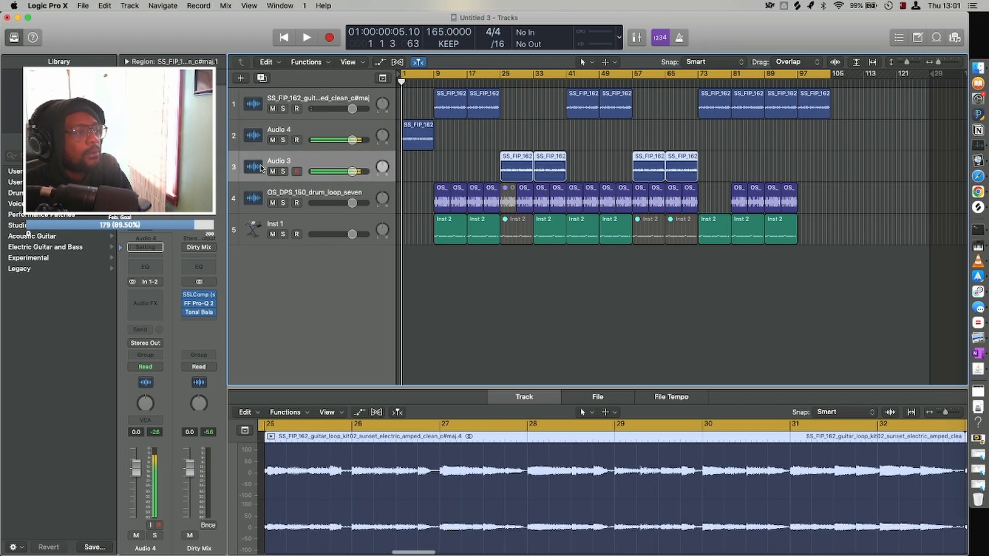
{"action": "key", "text": "shift+Up"}
{"action": "key", "text": "shift+Up"}
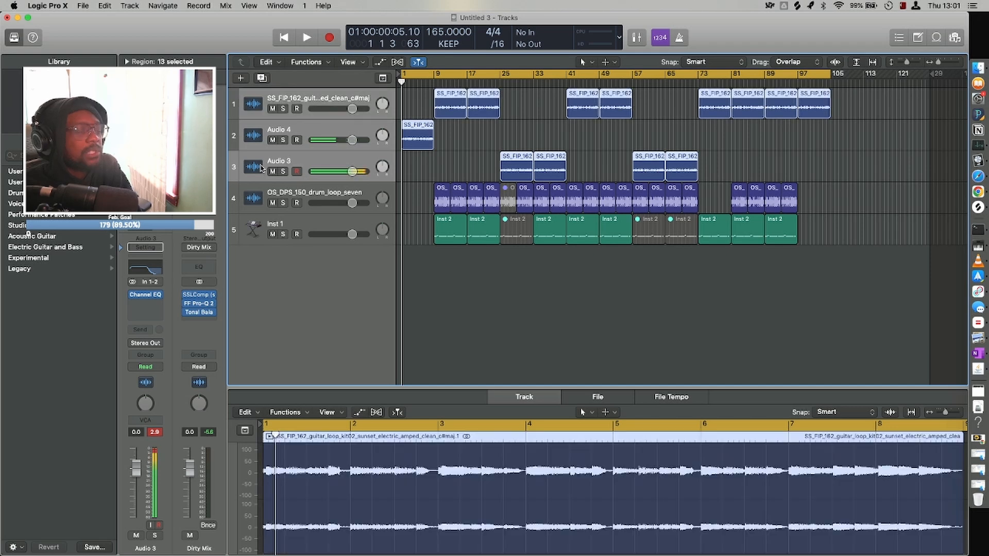
{"action": "key", "text": "super+shift+d"}
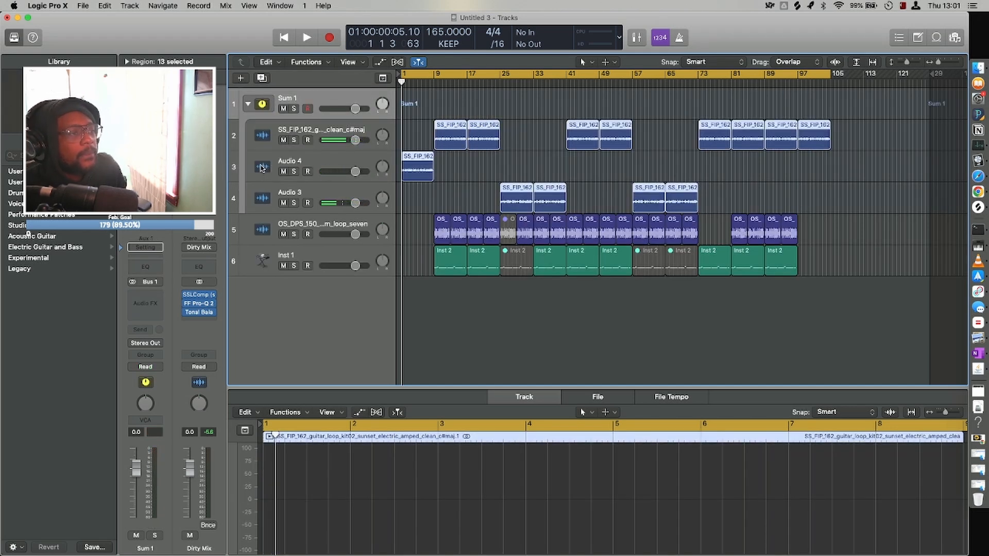
Examine the channel strips and routing of the guitar tracks inside the summing stack.
{"action": "left_click", "coordinate": [251, 164]}
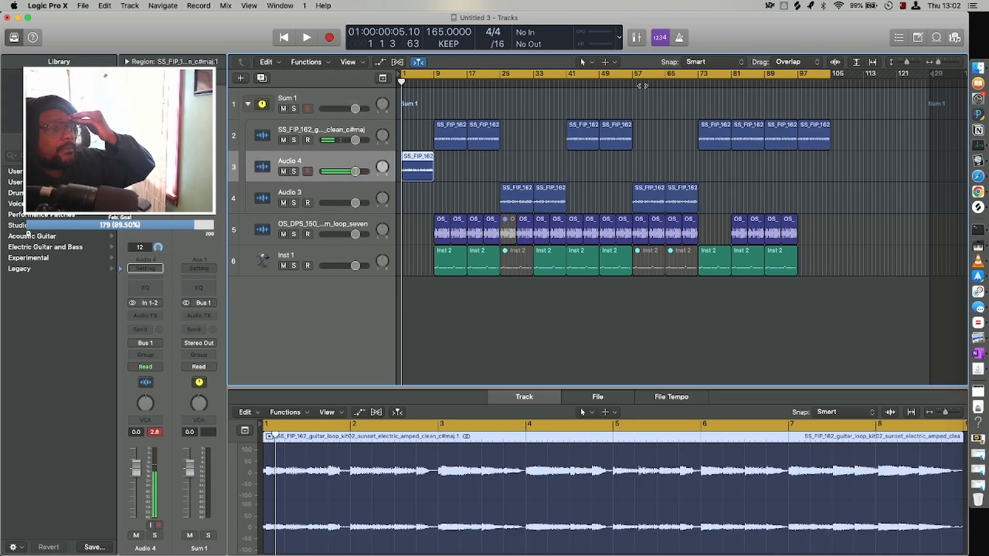
{"action": "key", "text": "Up"}
{"action": "key", "text": "Down"}
{"action": "key", "text": "Down"}
{"action": "key", "text": "Down"}
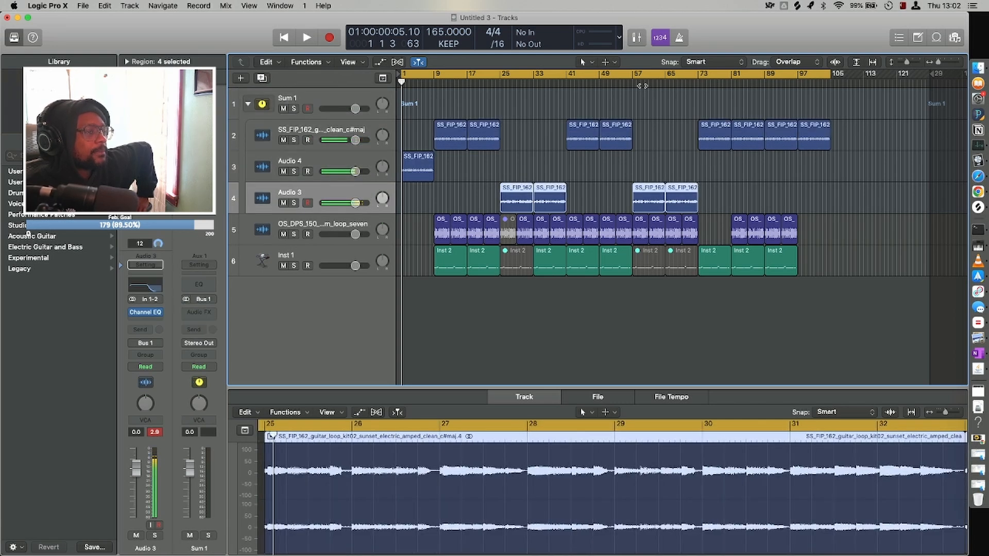
{"action": "key", "text": "Up"}
{"action": "key", "text": "Down"}
{"action": "key", "text": "Up"}
{"action": "key", "text": "Up"}
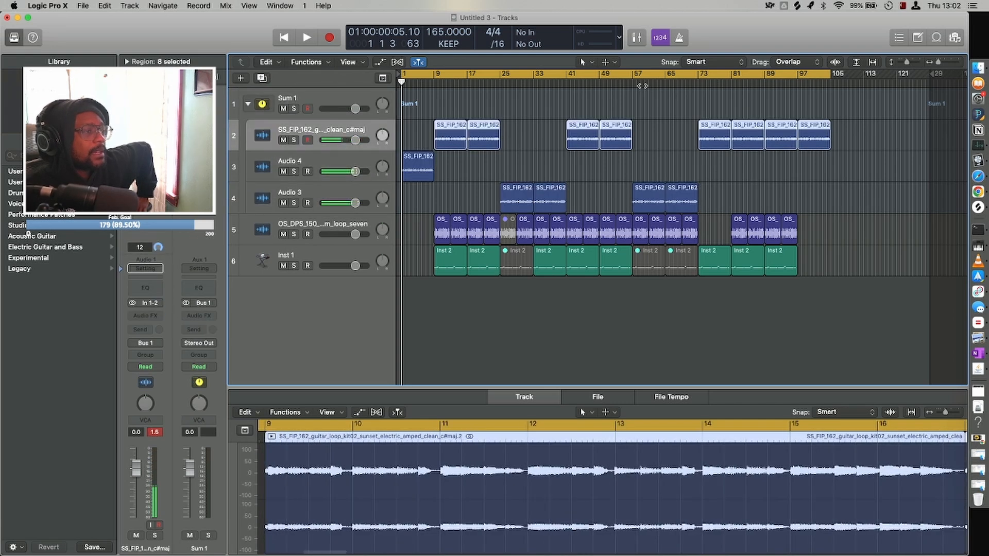
Insert a Channel EQ on the Sum 1 stack with its low cut at 68 Hz.
{"action": "key", "text": "Up"}
{"action": "key", "text": "Down"}
{"action": "key", "text": "Up"}
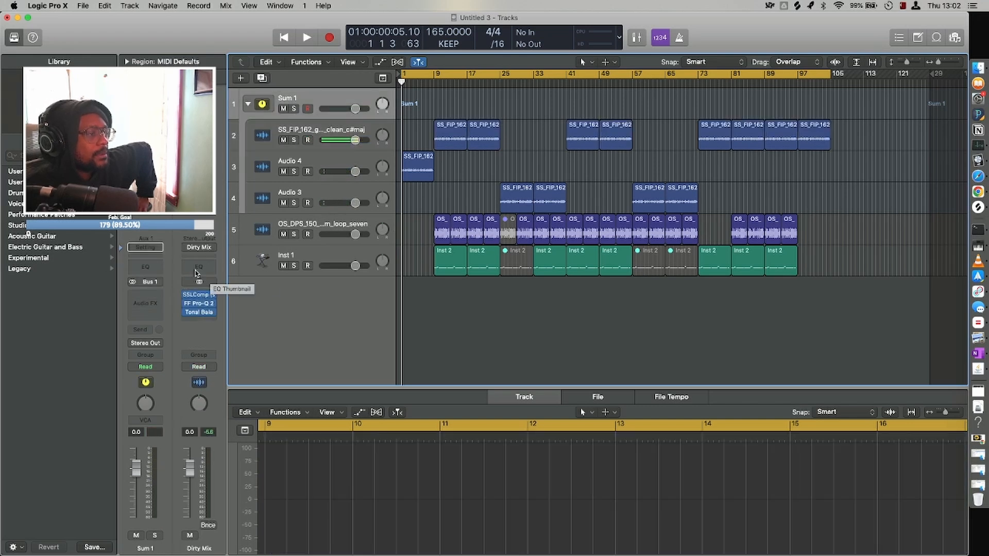
{"action": "left_click", "coordinate": [156, 267]}
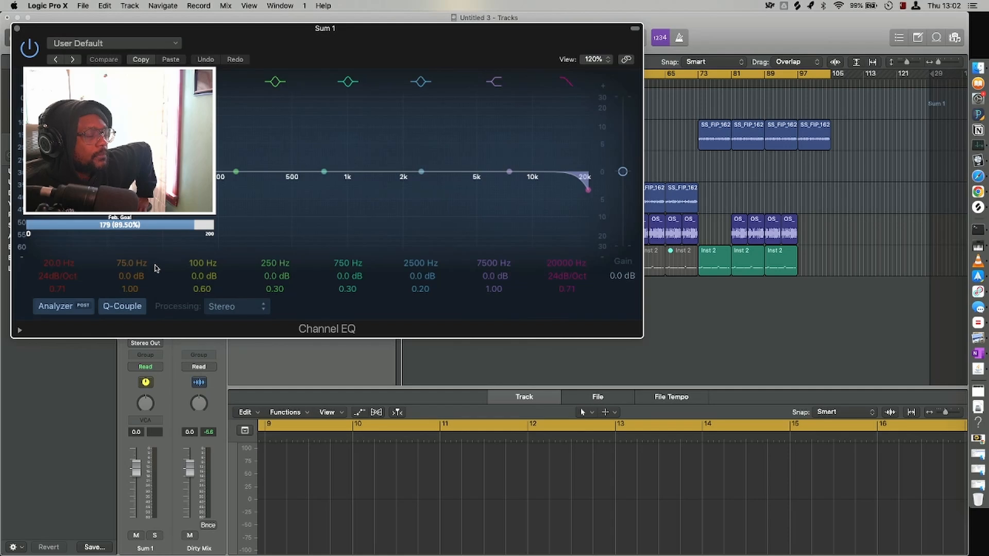
{"action": "left_click_drag", "start_coordinate": [53, 223], "coordinate": [159, 235]}
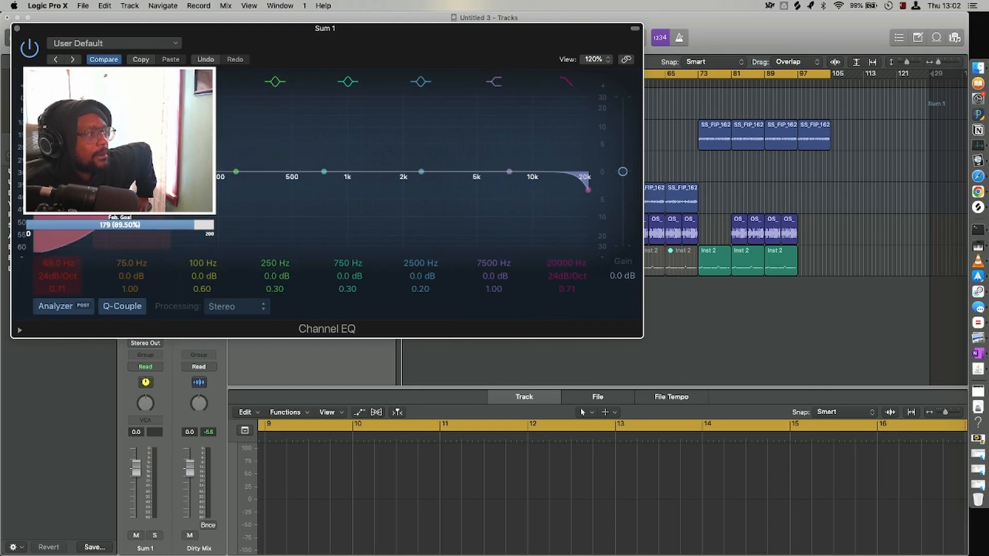
{"action": "left_click", "coordinate": [17, 29]}
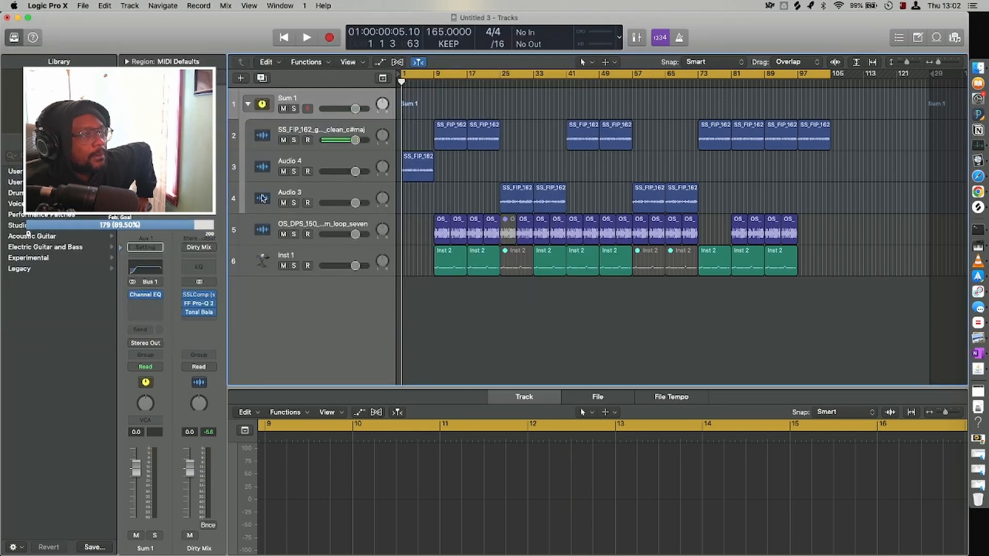
Show track automation and set the low cut frequency of Sum 1's Channel EQ to 71 Hz.
{"action": "key", "text": "a"}
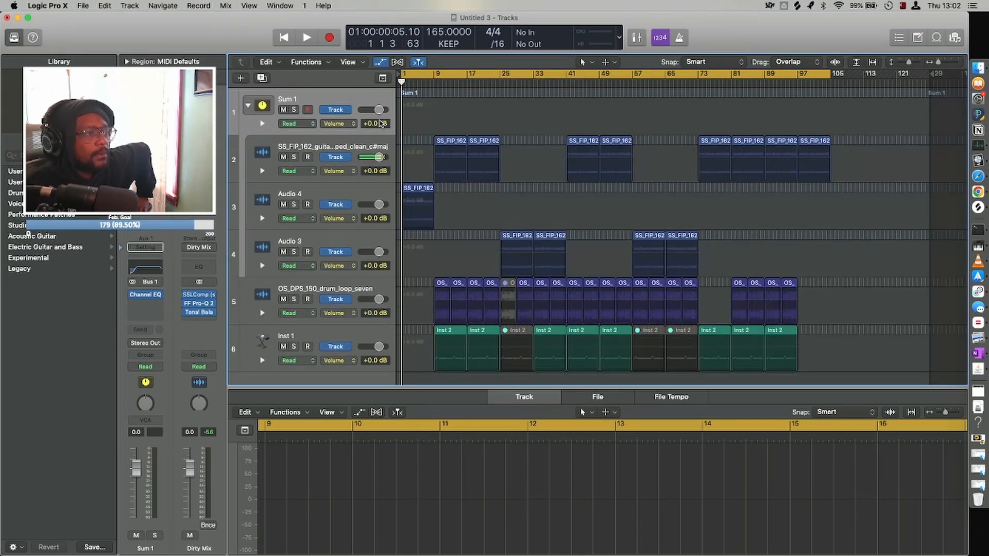
{"action": "double_click", "coordinate": [143, 272]}
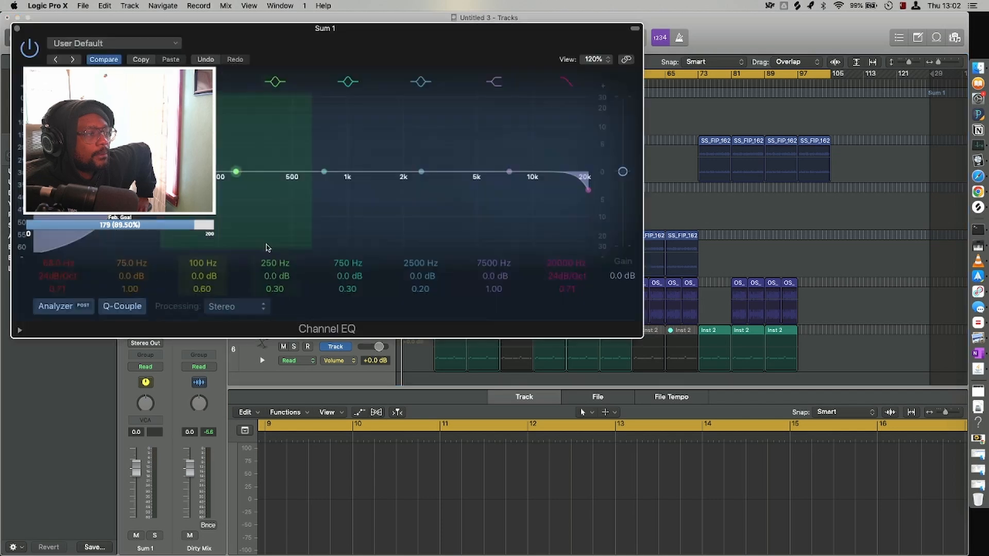
{"action": "left_click_drag", "start_coordinate": [120, 231], "coordinate": [124, 232]}
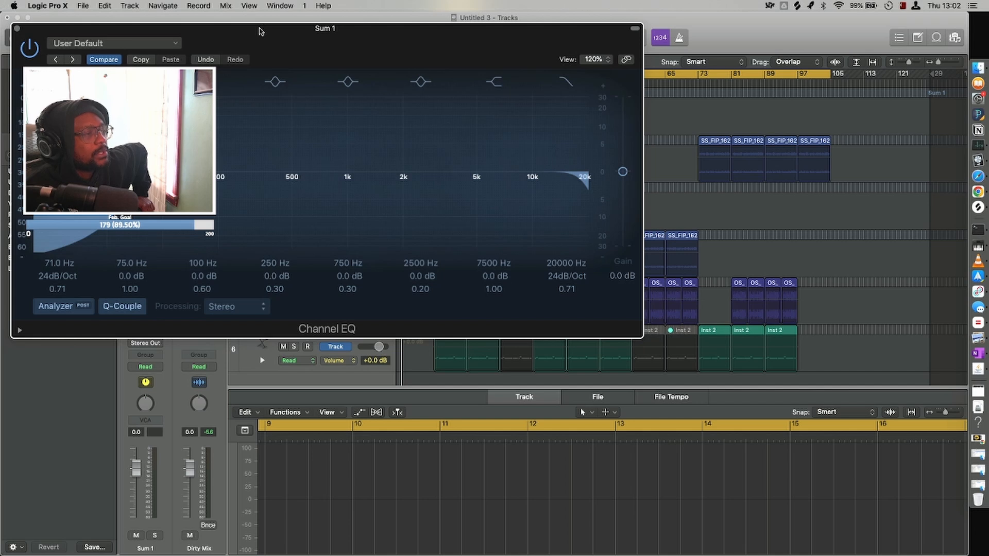
{"action": "left_click_drag", "start_coordinate": [259, 31], "coordinate": [620, 181]}
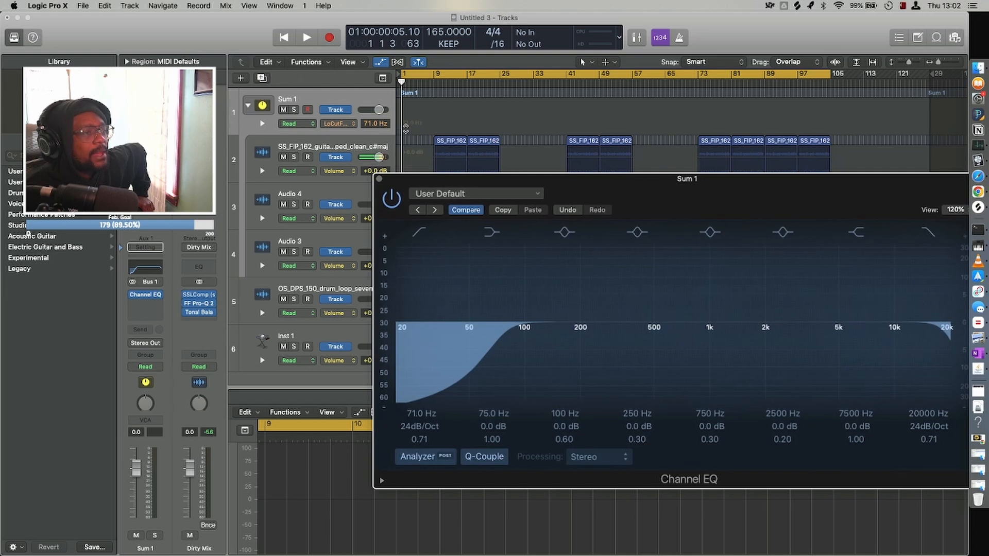
Automate Sum 1's low cut frequency to fall from 830 Hz at bar 1 to 71 Hz at bar 9.
{"action": "left_click", "coordinate": [406, 124]}
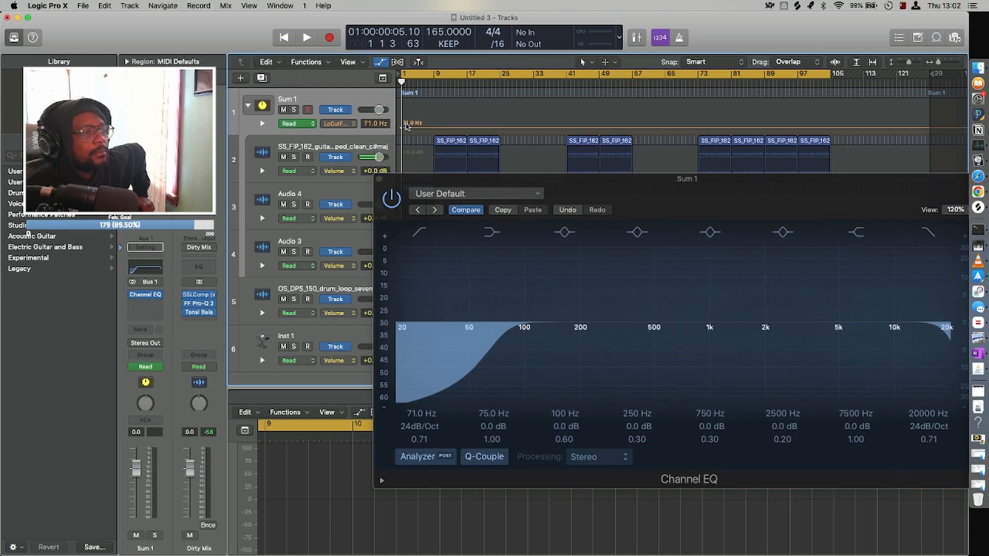
{"action": "left_click", "coordinate": [435, 128]}
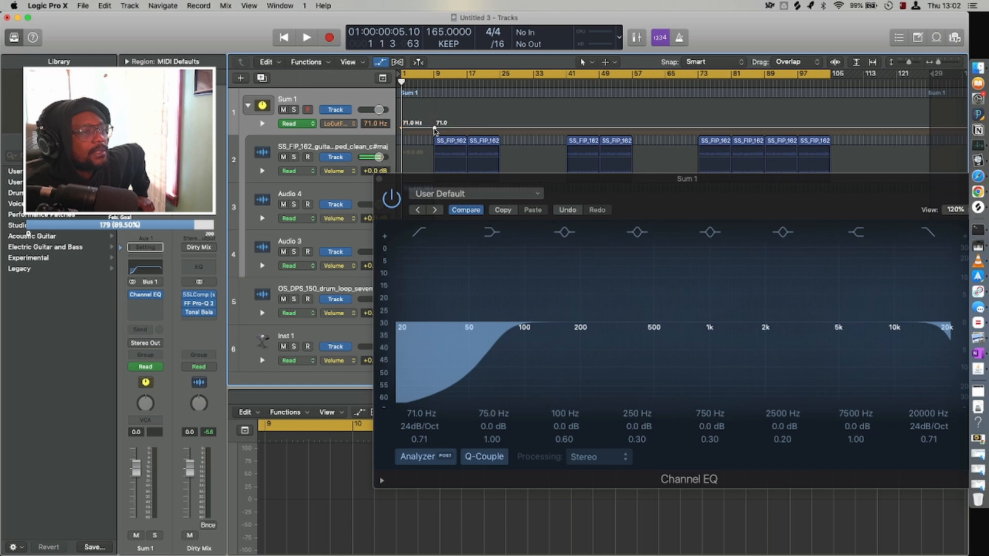
{"action": "left_click_drag", "start_coordinate": [401, 129], "coordinate": [401, 116]}
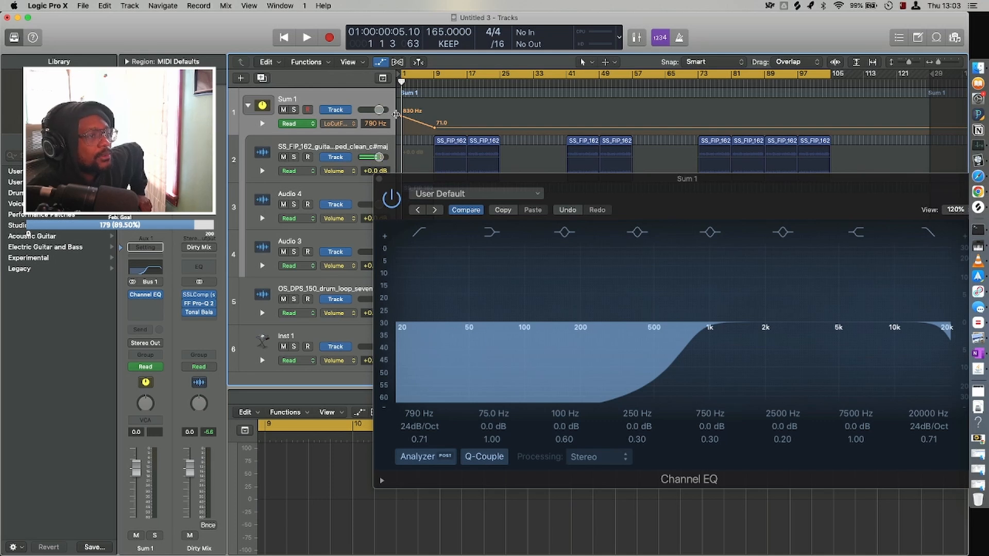
Play the intro and add a 375 Hz low cut automation point around bar 7, closing the Channel EQ.
{"action": "key", "text": "space"}
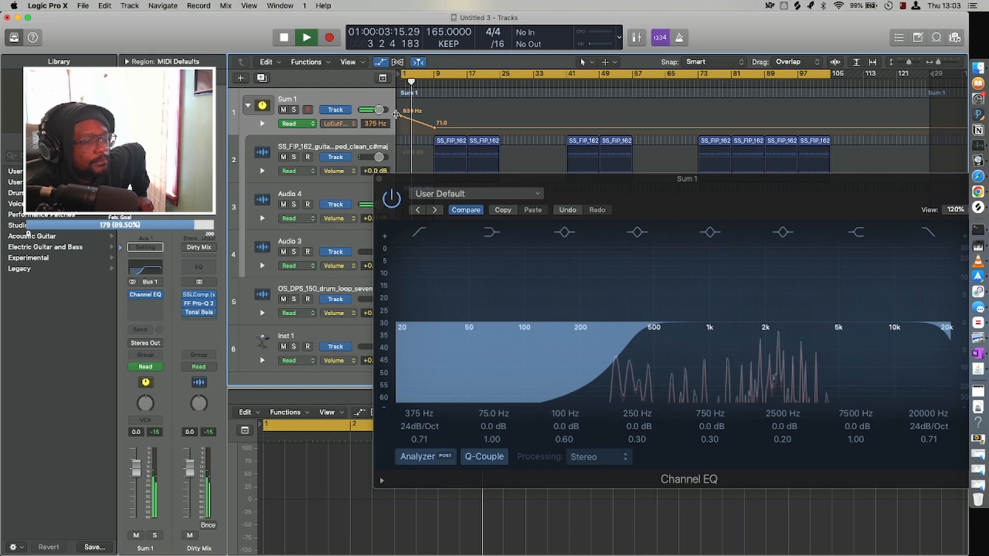
{"action": "scroll", "coordinate": [433, 138], "scroll_direction": "down", "scroll_amount": 1}
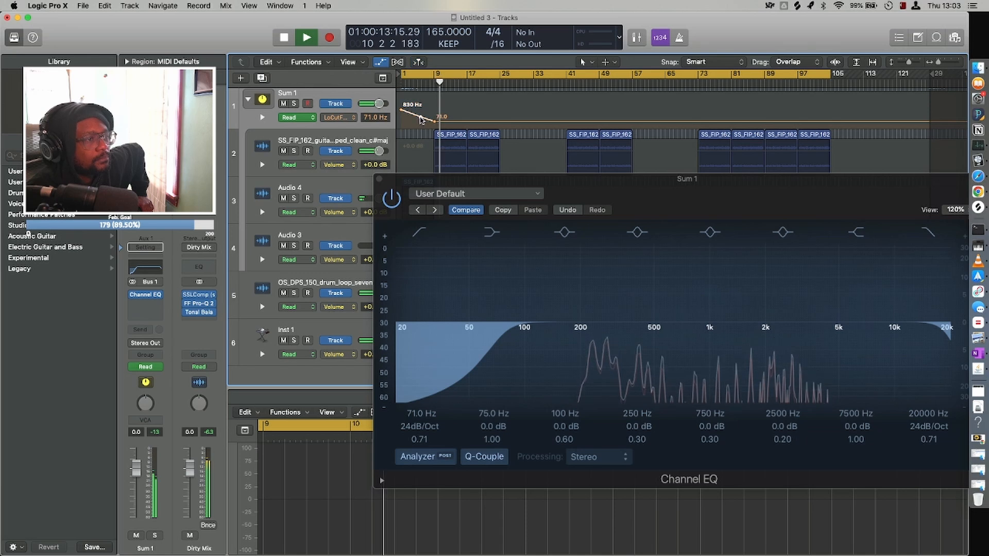
{"action": "mouse_move", "coordinate": [421, 117]}
{"action": "left_mouse_down"}
{"action": "mouse_move", "coordinate": [420, 99]}
{"action": "mouse_move", "coordinate": [427, 115]}
{"action": "left_mouse_up"}
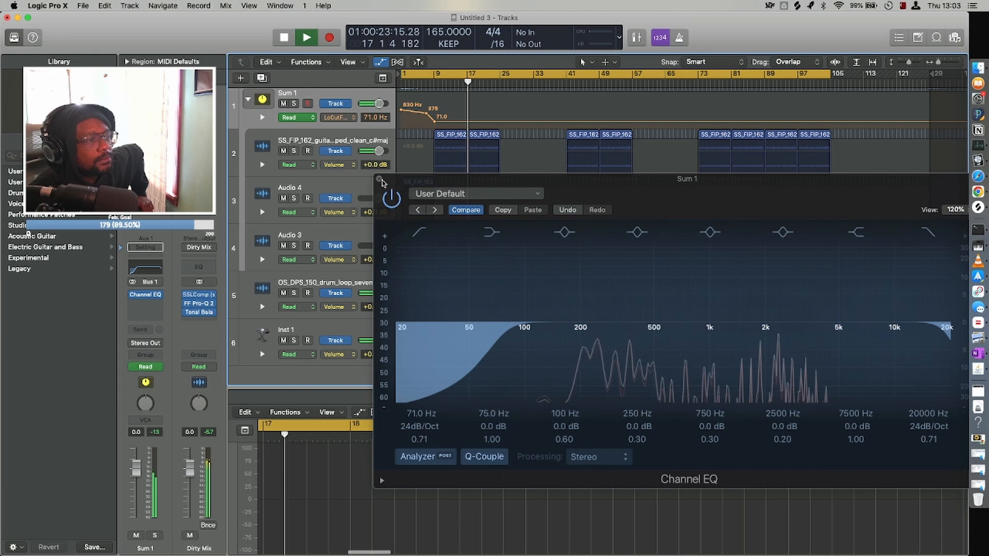
{"action": "left_click", "coordinate": [379, 179]}
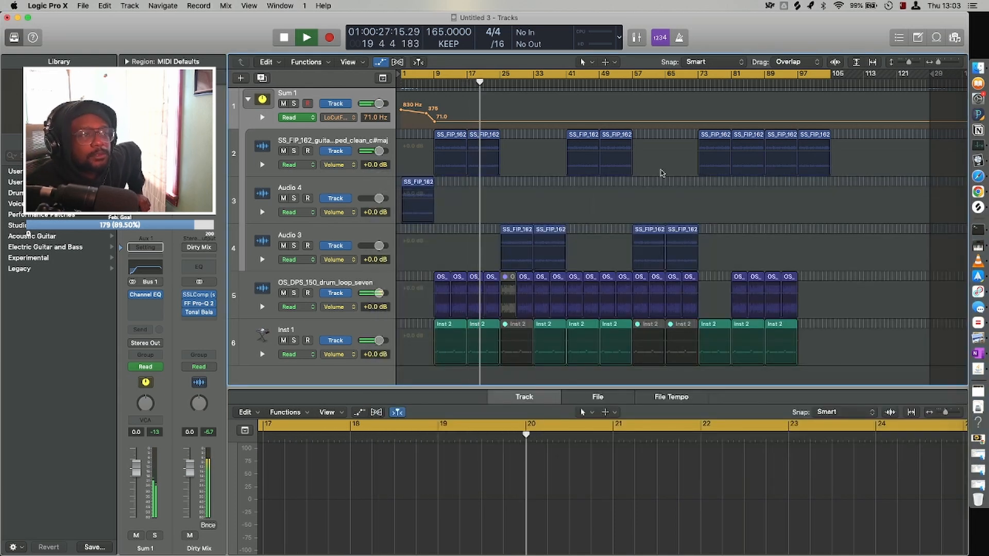
Automate Sum 1's low cut frequency to rise from 71 Hz at bar 97 to 830 Hz at bar 105.
{"action": "left_click", "coordinate": [798, 122]}
{"action": "left_click", "coordinate": [834, 123]}
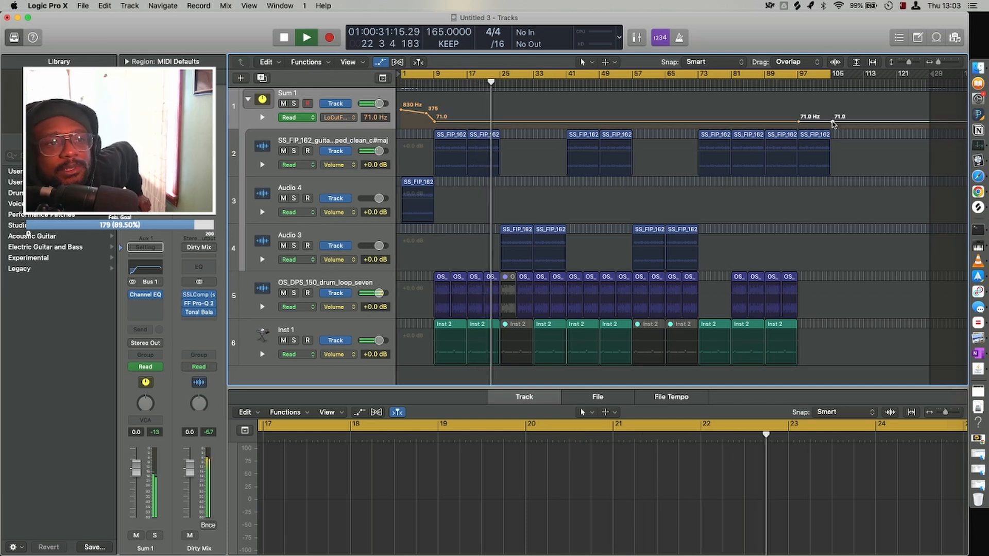
{"action": "left_click", "coordinate": [795, 122]}
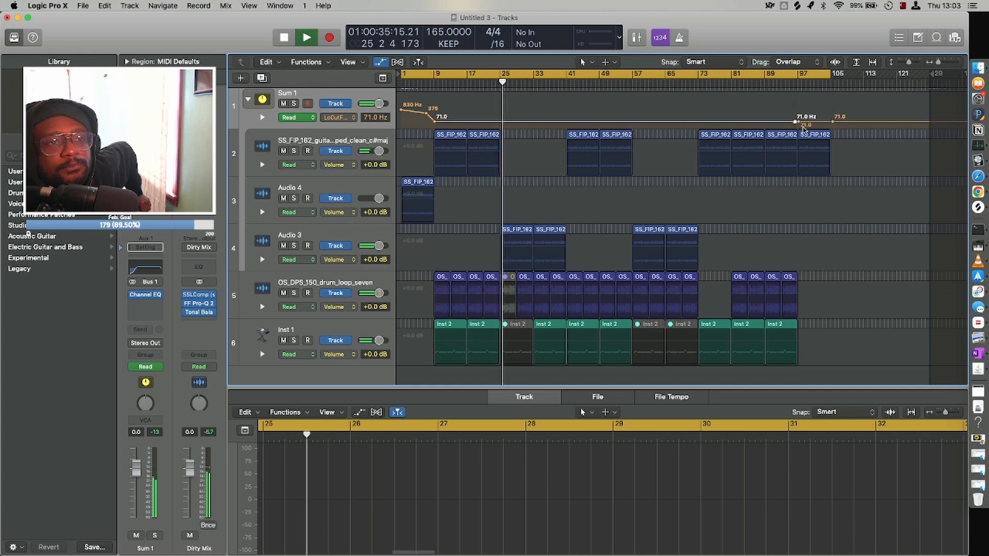
{"action": "left_click", "coordinate": [797, 122]}
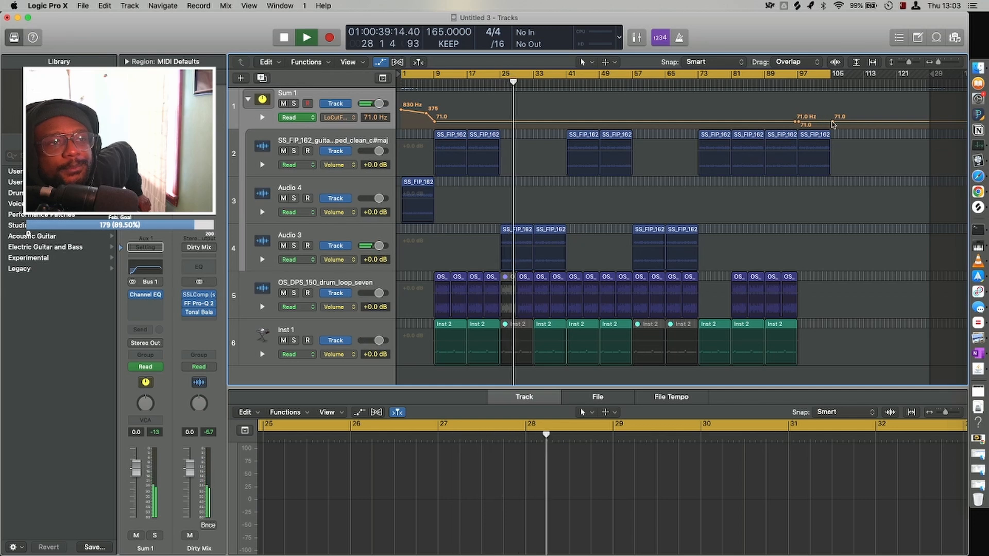
{"action": "left_click_drag", "start_coordinate": [832, 121], "coordinate": [832, 110]}
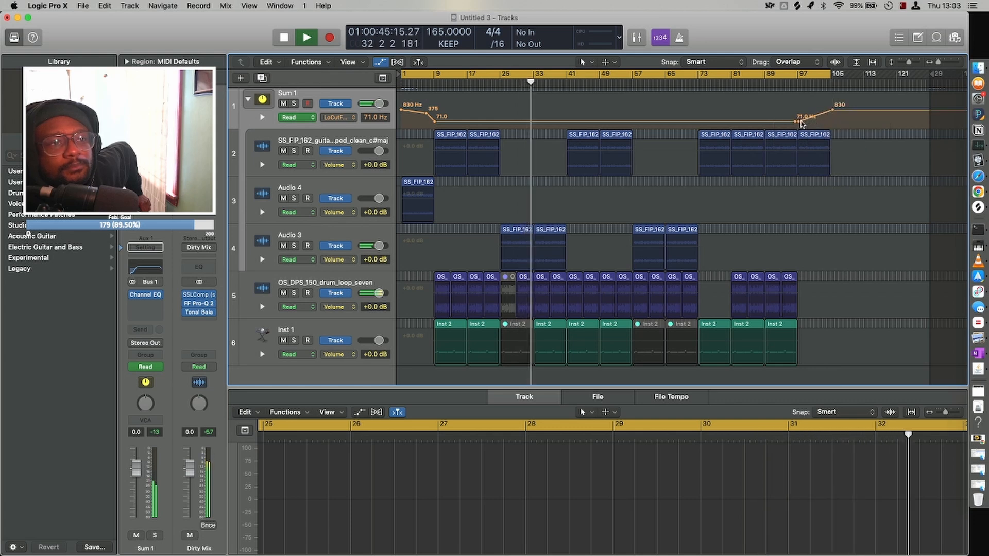
{"action": "mouse_move", "coordinate": [801, 123]}
{"action": "left_mouse_down"}
{"action": "mouse_move", "coordinate": [803, 115]}
{"action": "mouse_move", "coordinate": [798, 123]}
{"action": "left_mouse_up"}
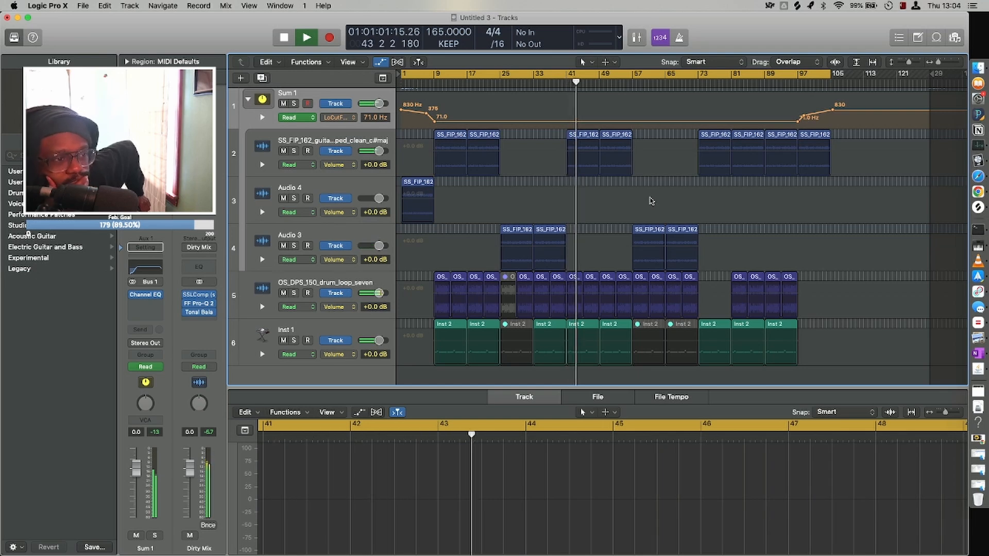
Hide the track automation and stop playback around bar 46.
{"action": "key", "text": "a"}
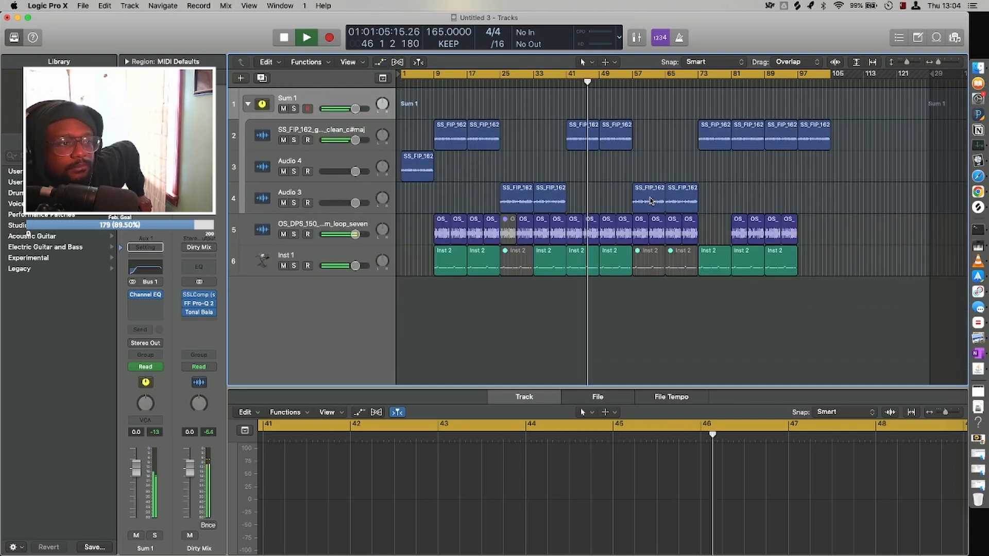
{"action": "key", "text": "space"}
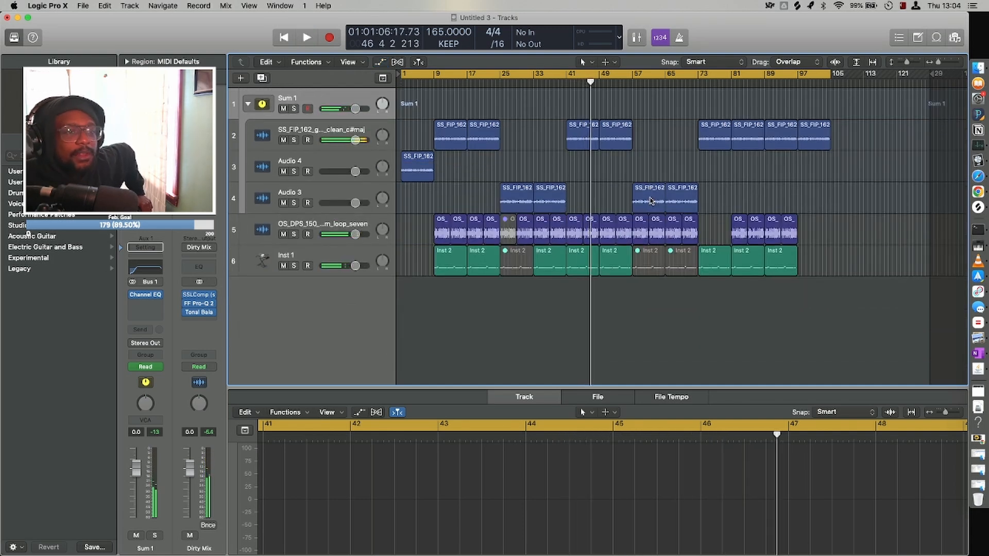
{"action": "key", "text": "super+Right"}
{"action": "key", "text": "super+Right"}
{"action": "key", "text": "super+Down"}
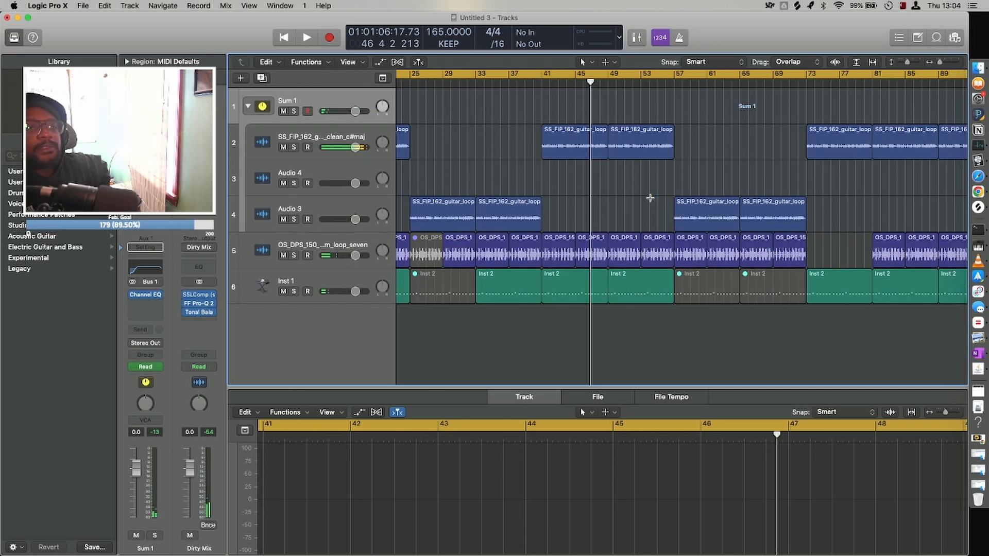
{"action": "key", "text": "super+Right"}
{"action": "key", "text": "super+Left"}
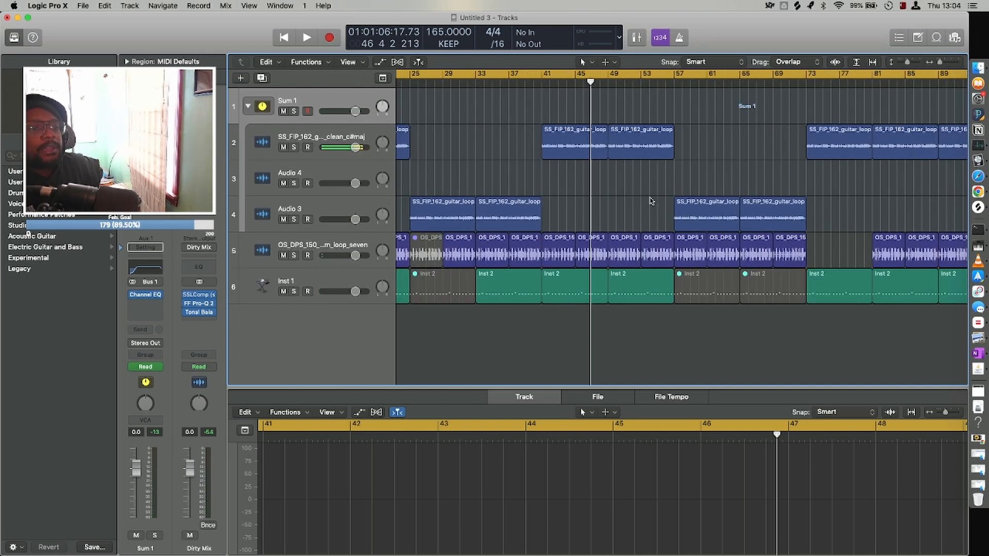
{"action": "scroll", "coordinate": [561, 289], "scroll_direction": "left", "scroll_amount": 10}
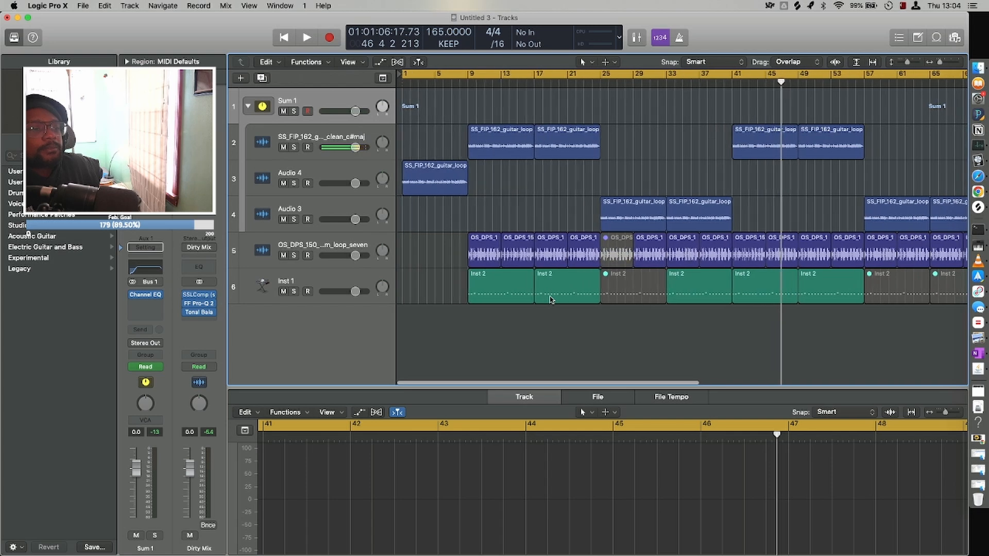
{"action": "left_click", "coordinate": [285, 279]}
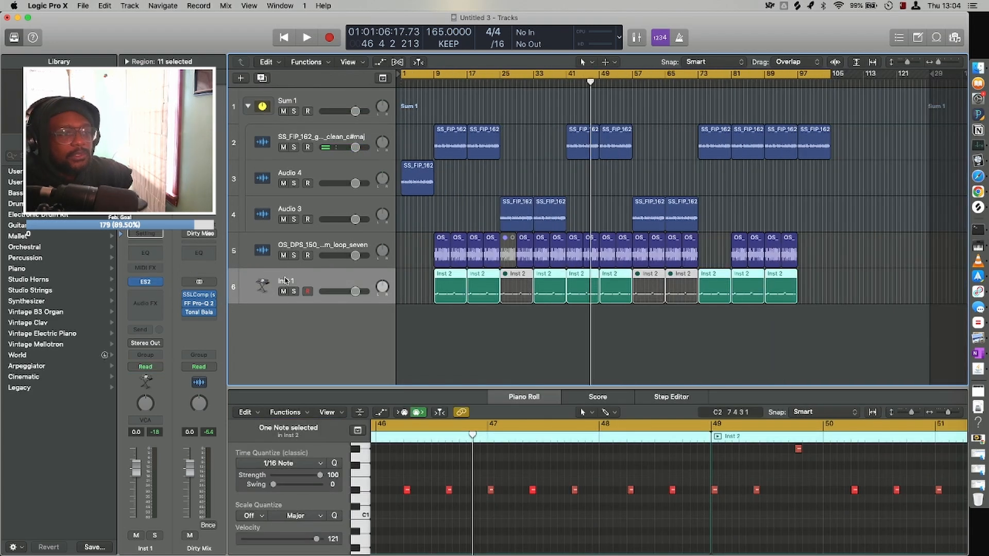
{"action": "key", "text": "super+Left"}
{"action": "key", "text": "super+Down"}
{"action": "key", "text": "super+Right"}
{"action": "key", "text": "super+Right"}
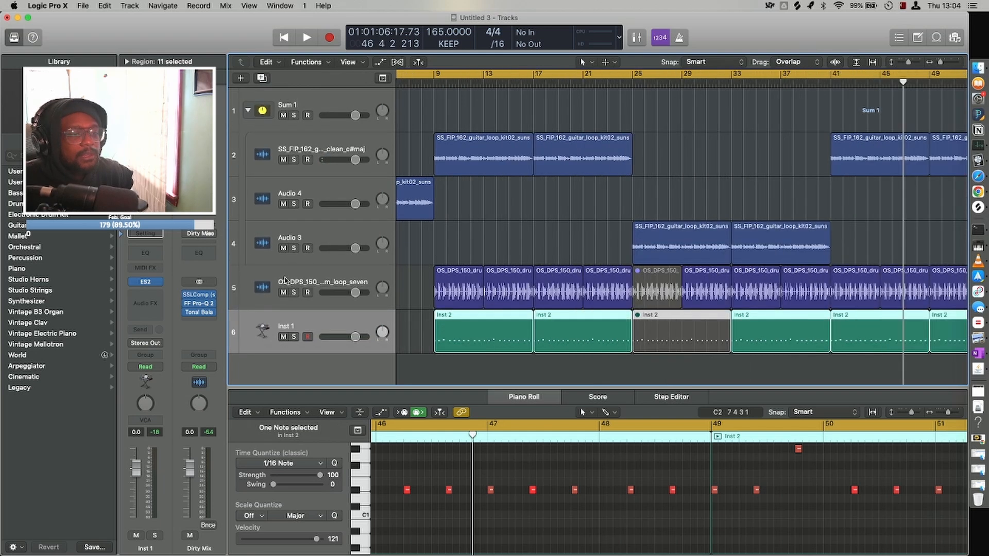
{"action": "key", "text": "super+Up"}
{"action": "key", "text": "super+Left"}
{"action": "key", "text": "super+Left"}
{"action": "key", "text": "super+Left"}
{"action": "key", "text": "super+Right"}
{"action": "key", "text": "super+Left"}
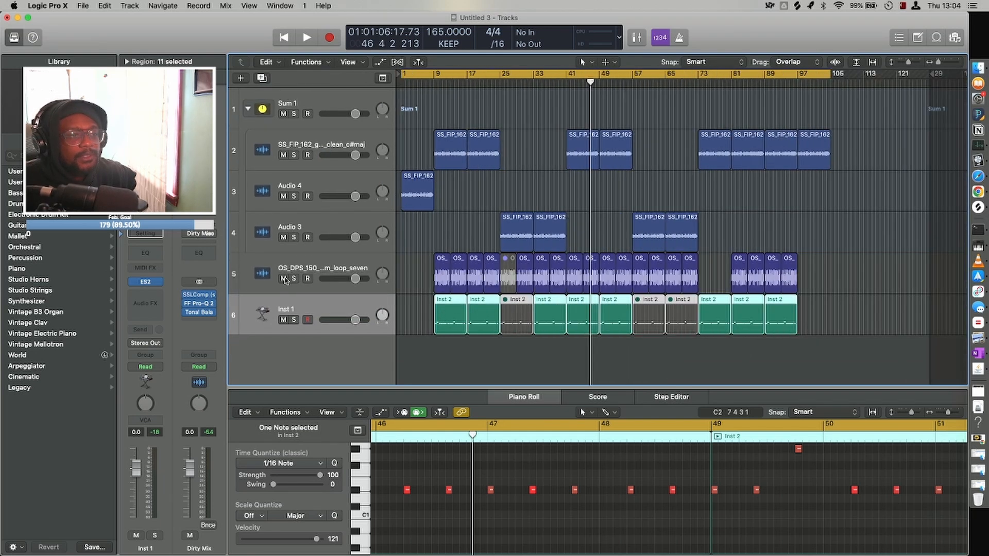
Delete the muted drum loop at bar 25 and the muted Inst 1 regions at bars 25, 57 and 65.
{"action": "key", "text": "super+Right"}
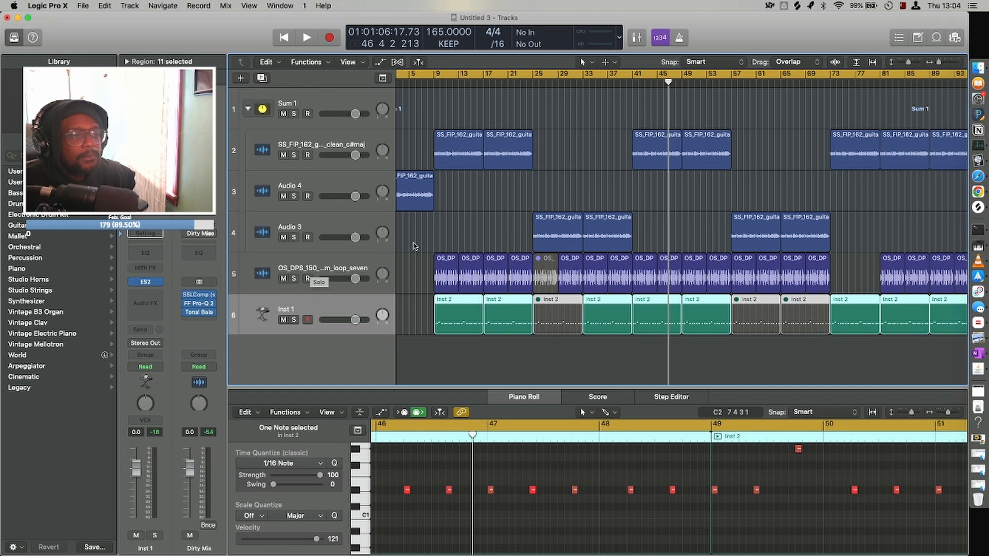
{"action": "left_click", "coordinate": [540, 274]}
{"action": "key", "text": "Delete"}
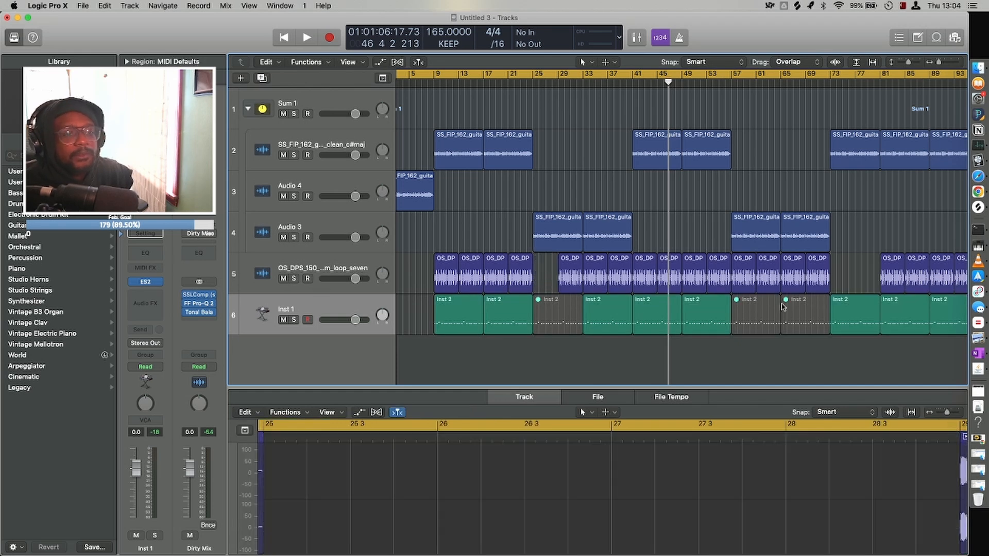
{"action": "left_click_drag", "start_coordinate": [801, 356], "coordinate": [747, 312]}
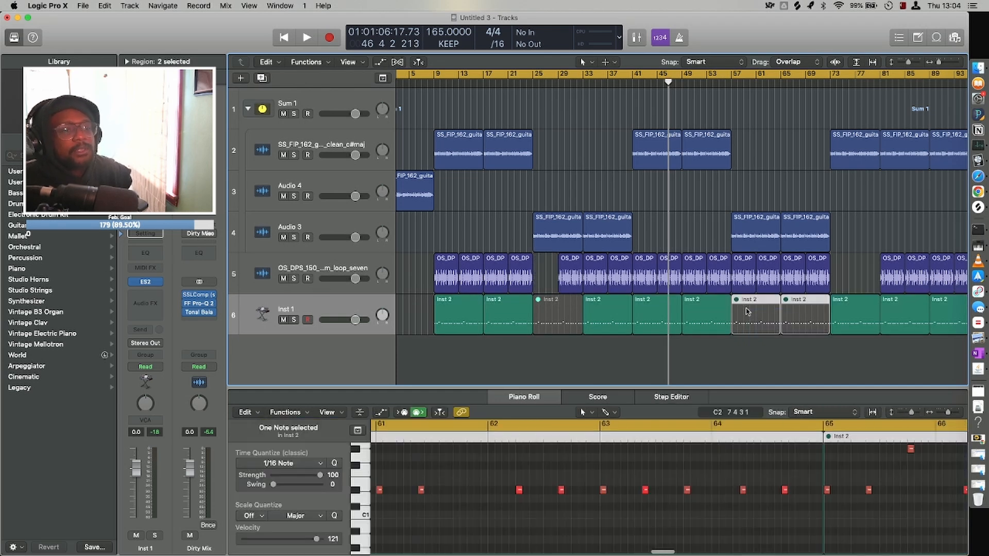
{"action": "key", "text": "Delete"}
{"action": "left_click_drag", "start_coordinate": [546, 338], "coordinate": [543, 330]}
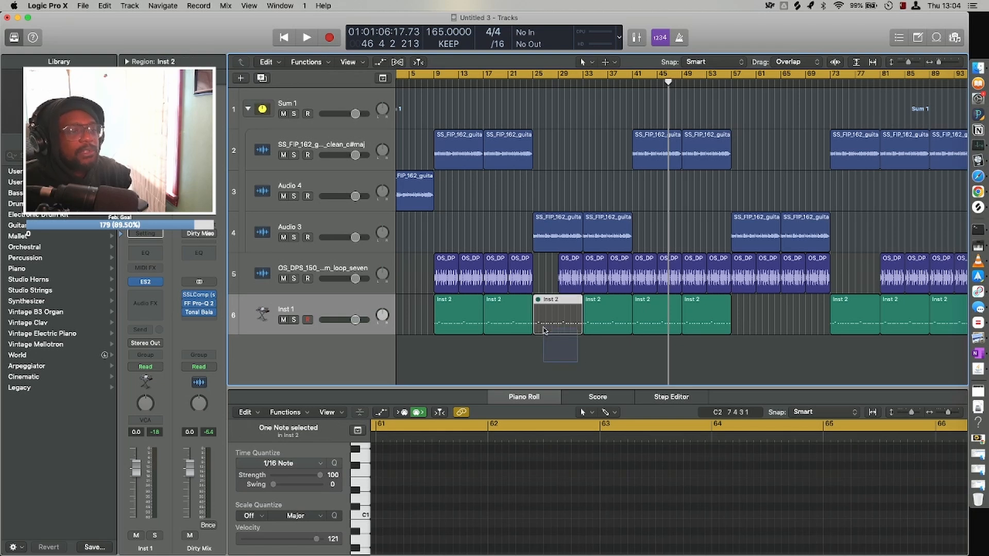
{"action": "key", "text": "Delete"}
Set the cycle range to span bars 9 to 25.
{"action": "key", "text": "super+Left"}
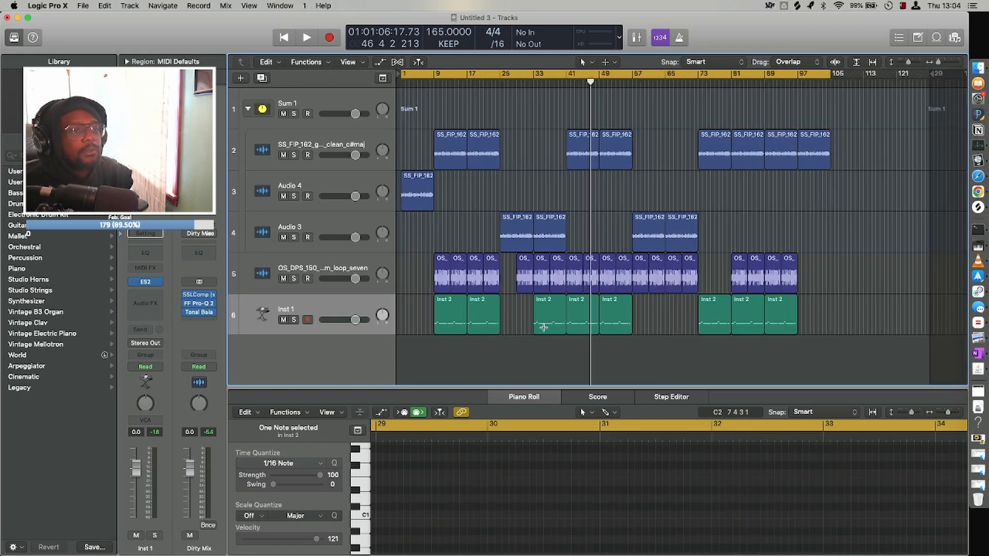
{"action": "key", "text": "super+Up"}
{"action": "key", "text": "super+Up"}
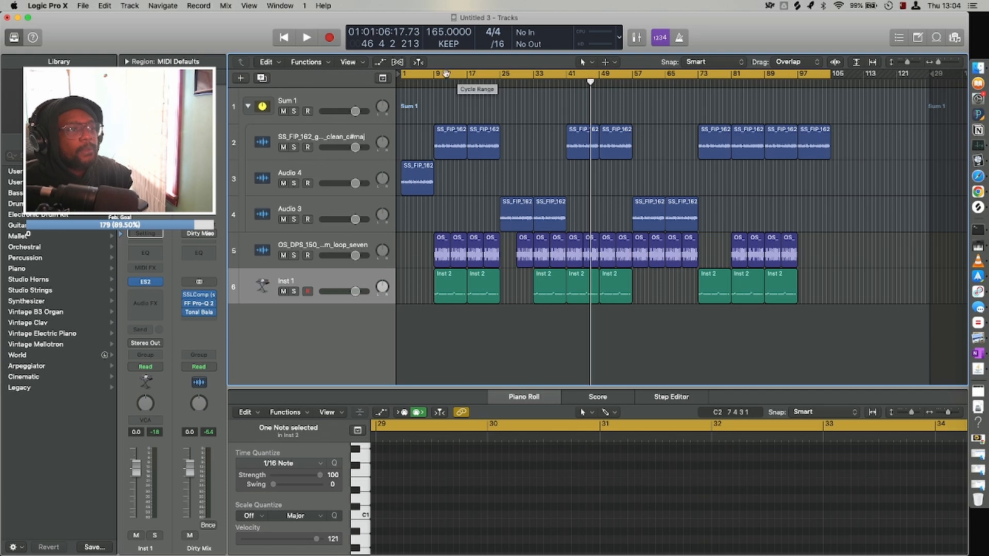
{"action": "left_click", "coordinate": [439, 74]}
{"action": "mouse_move", "coordinate": [433, 76]}
{"action": "left_mouse_down"}
{"action": "mouse_move", "coordinate": [562, 89]}
{"action": "mouse_move", "coordinate": [500, 102]}
{"action": "left_mouse_up"}
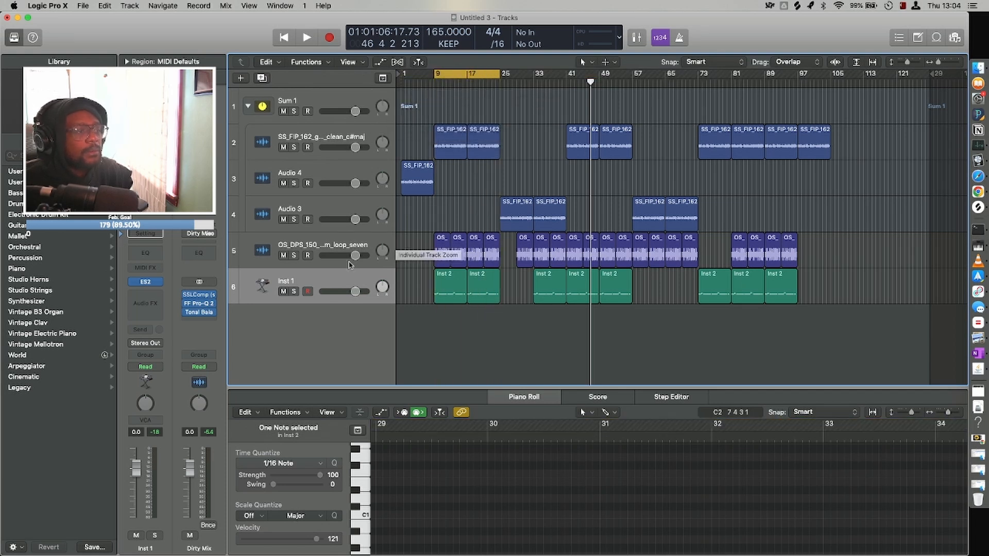
Bounce the Inst 1 region at bar 9 in place to a new track named 808, muting the source.
{"action": "left_click", "coordinate": [343, 276]}
{"action": "left_click", "coordinate": [488, 344]}
{"action": "left_click", "coordinate": [459, 298]}
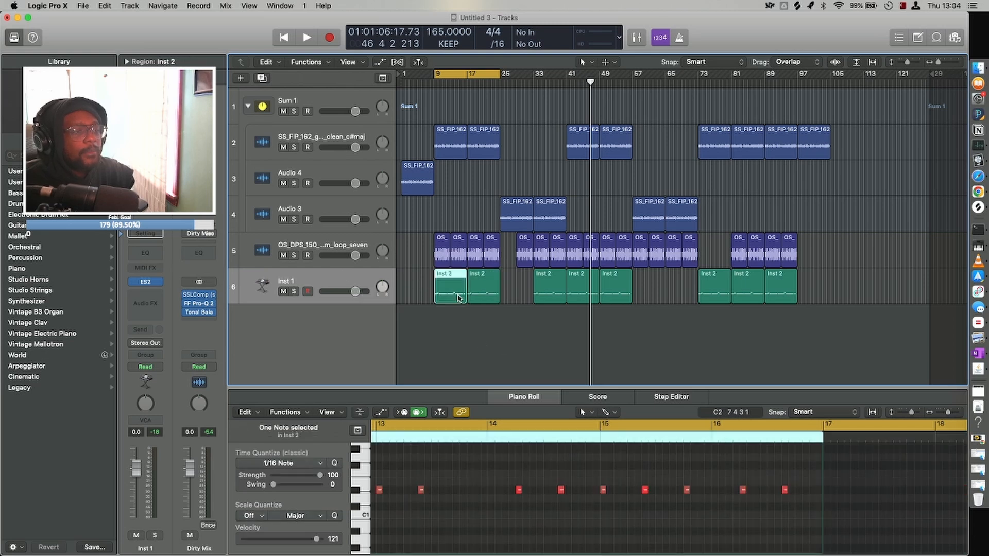
{"action": "key", "text": "ctrl+b"}
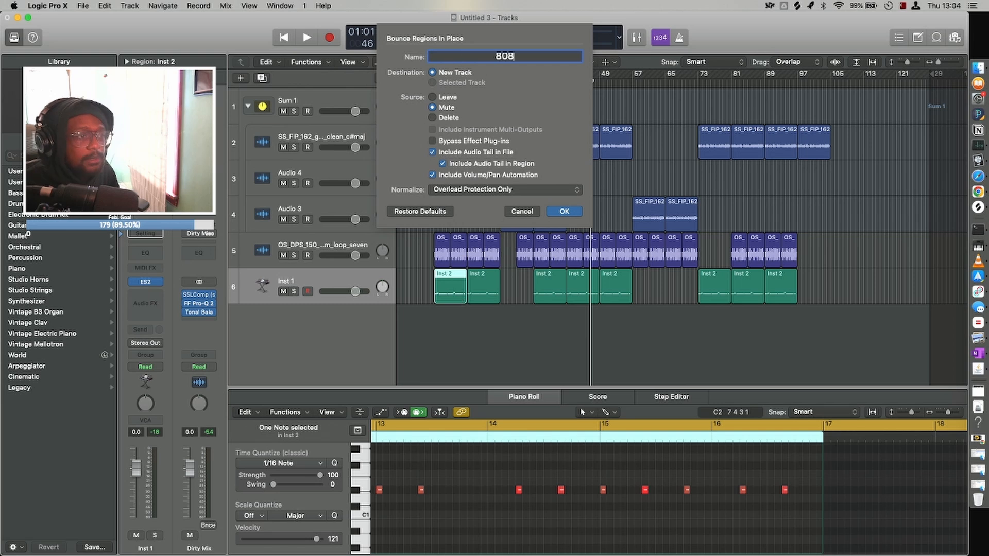
{"action": "type", "text": "808"}
{"action": "key", "text": "Return"}
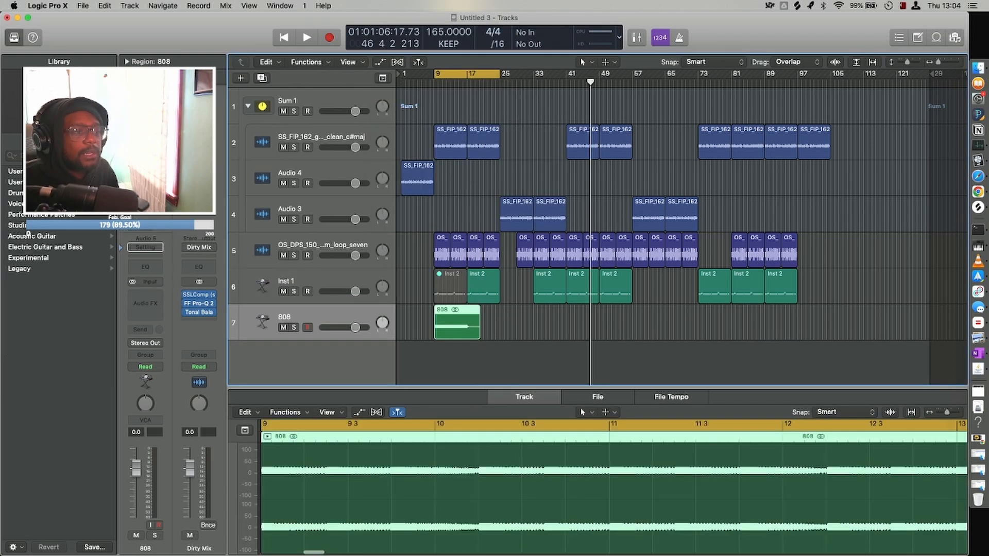
Split the 808 audio region at bar 17 and delete the tail after it.
{"action": "left_click", "coordinate": [466, 84]}
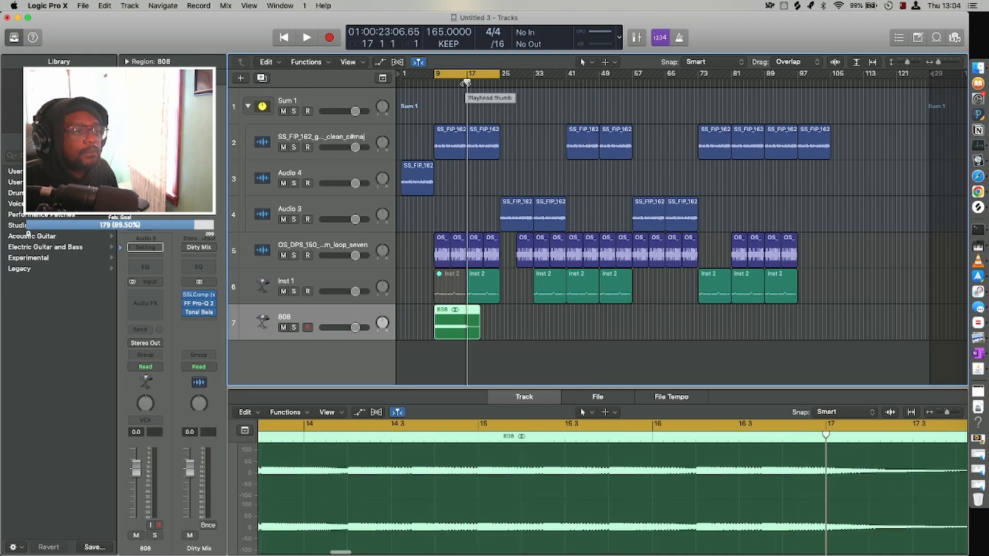
{"action": "key", "text": "super+t"}
{"action": "key", "text": "BackSpace"}
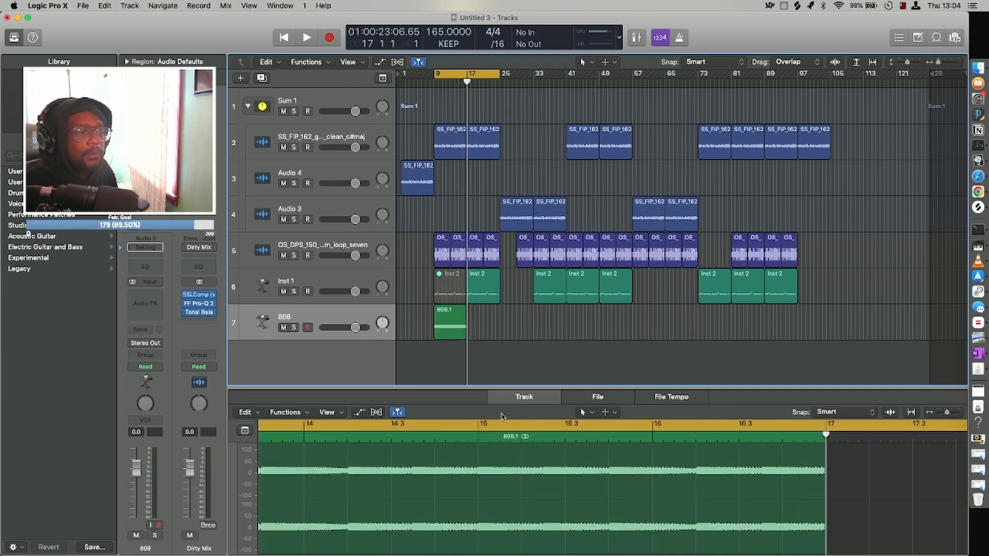
Copy the trimmed 808 region to bars 17, 33, 41, 49, 73, 81 and 89 to match the Inst 1 regions.
{"action": "left_click", "coordinate": [446, 338]}
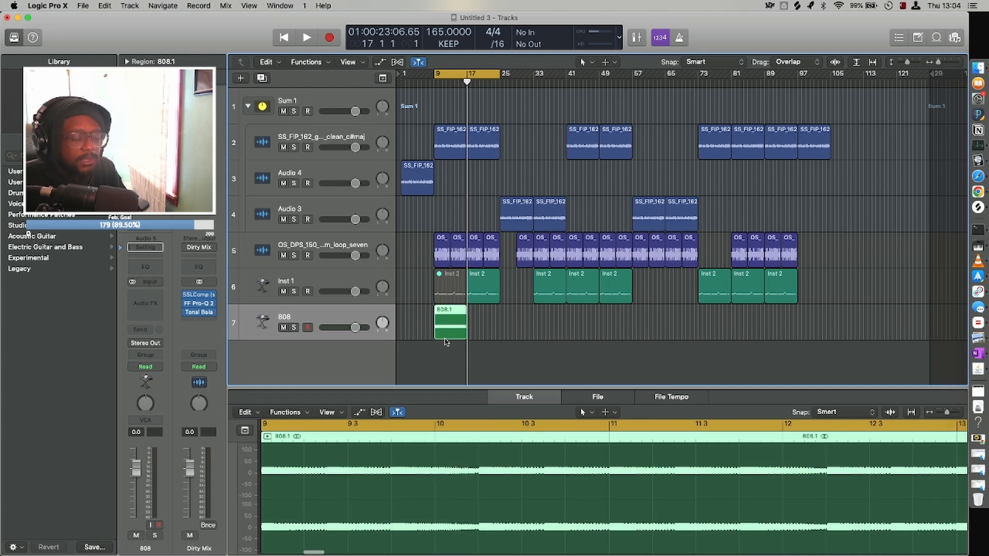
{"action": "left_click_drag", "start_coordinate": [446, 337], "coordinate": [610, 326]}
{"action": "left_click_drag", "start_coordinate": [635, 359], "coordinate": [709, 320]}
Mute the remaining MIDI regions on Inst 1 and hide the Inst 1 track.
{"action": "left_click_drag", "start_coordinate": [849, 284], "coordinate": [579, 279]}
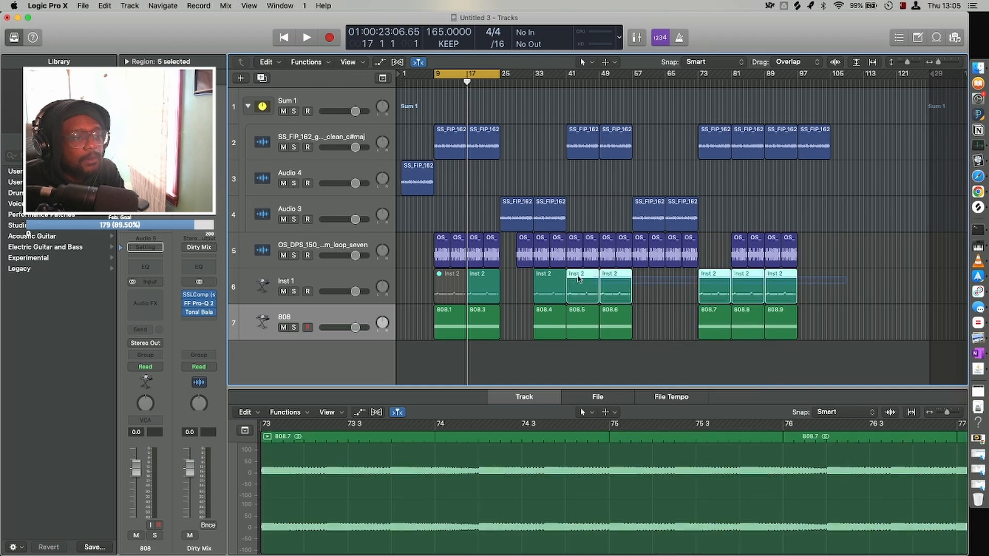
{"action": "left_click_drag", "start_coordinate": [498, 293], "coordinate": [480, 288]}
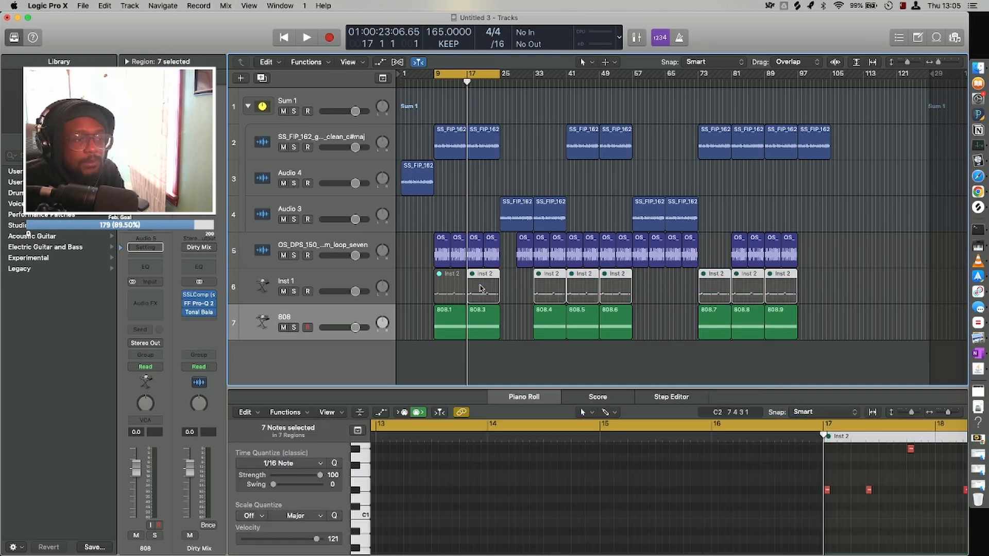
{"action": "left_click", "coordinate": [280, 277]}
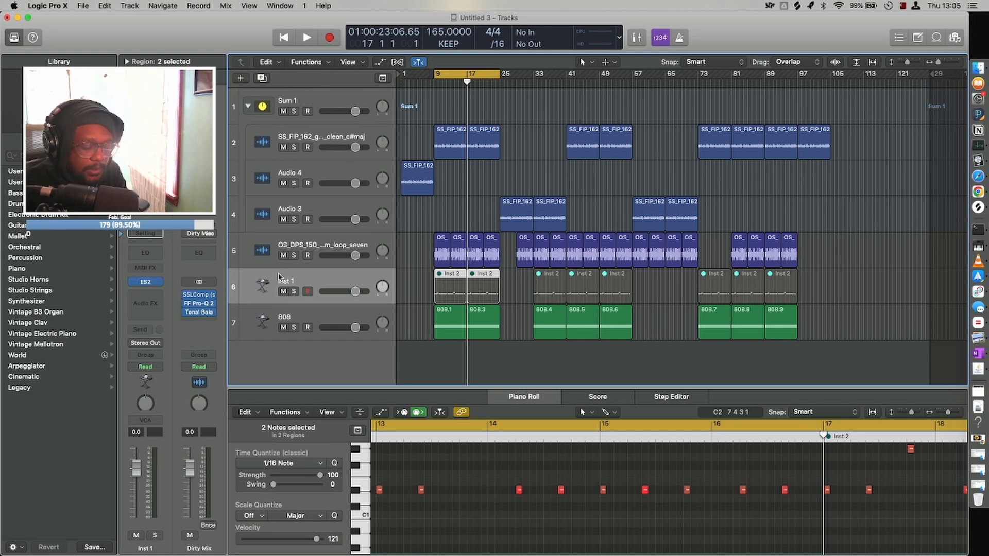
{"action": "key", "text": "super+BackSpace"}
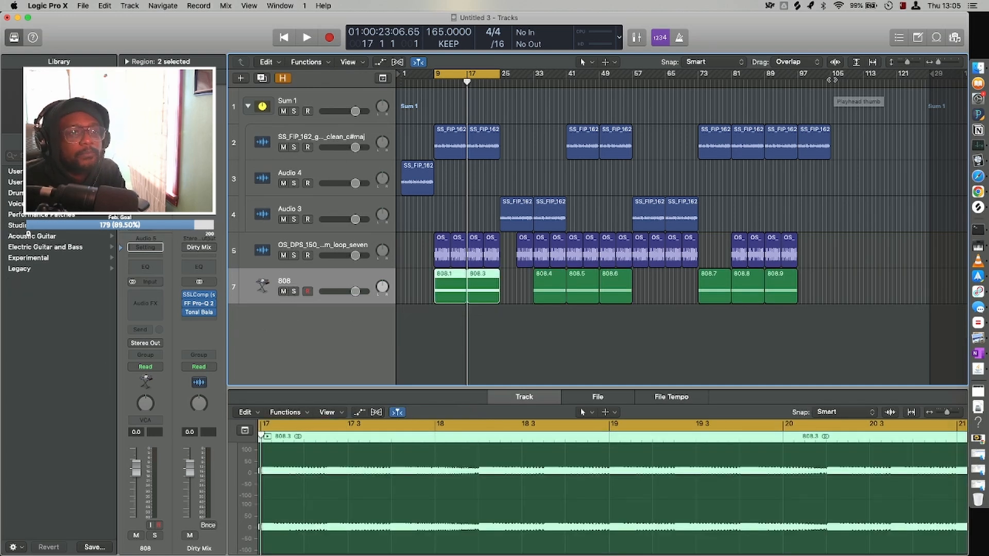
Set the cycle range to bars 1 to 105 and play the arrangement from the start to about bar 13.
{"action": "left_click_drag", "start_coordinate": [833, 78], "coordinate": [299, 79]}
{"action": "key", "text": "space"}
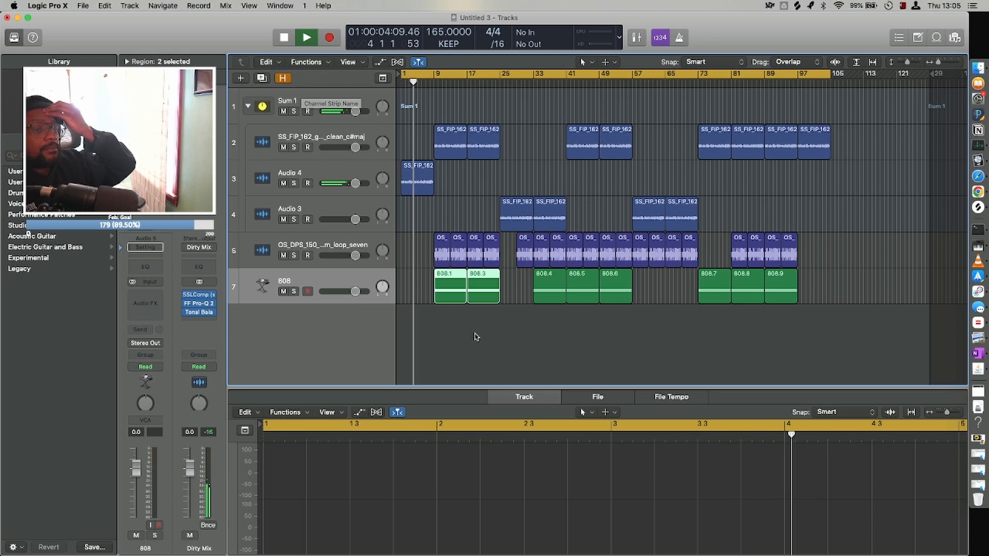
{"action": "left_click", "coordinate": [523, 347]}
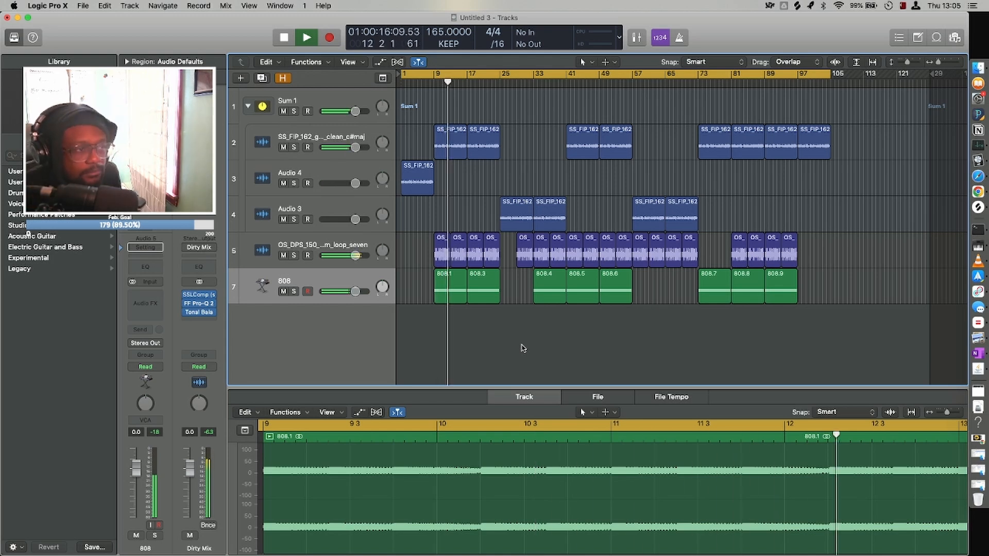
{"action": "key", "text": "super+Right"}
{"action": "key", "text": "super+Right"}
{"action": "key", "text": "space"}
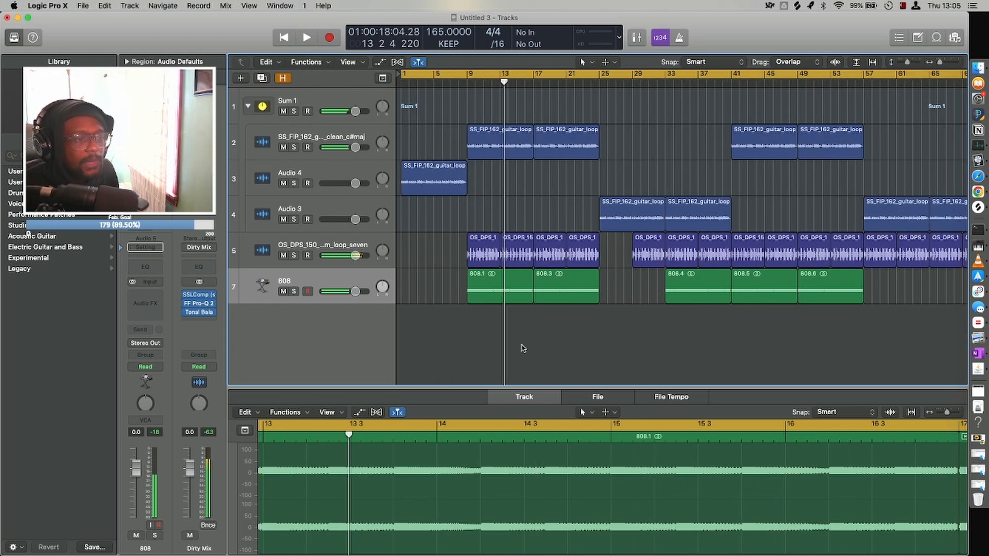
Shorten the drum loop at bar 37 and the 808 region at bar 33 so both end at bar 40.
{"action": "scroll", "coordinate": [522, 345], "scroll_direction": "right", "scroll_amount": 5}
{"action": "key", "text": "super+Down"}
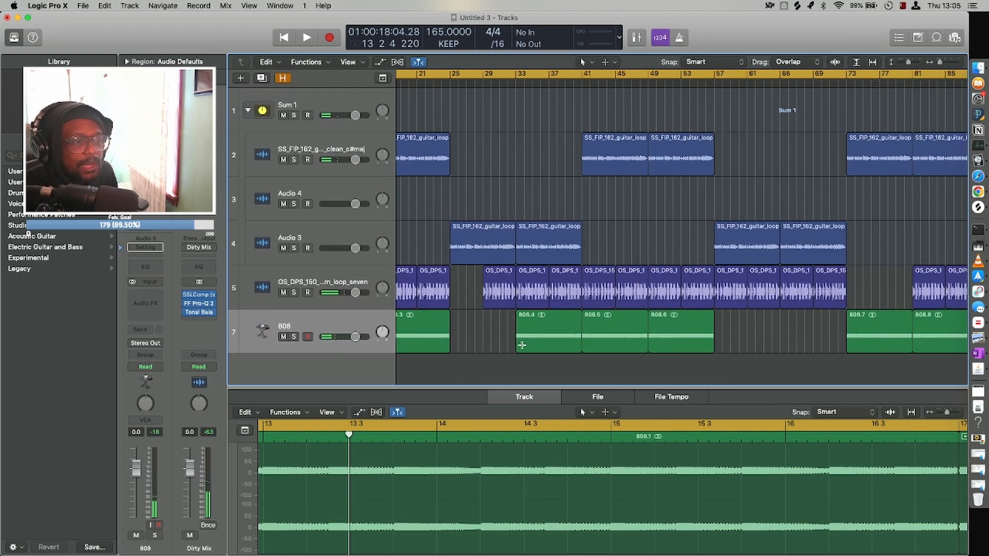
{"action": "key", "text": "super+Right"}
{"action": "key", "text": "super+Right"}
{"action": "scroll", "coordinate": [513, 346], "scroll_direction": "right", "scroll_amount": 8}
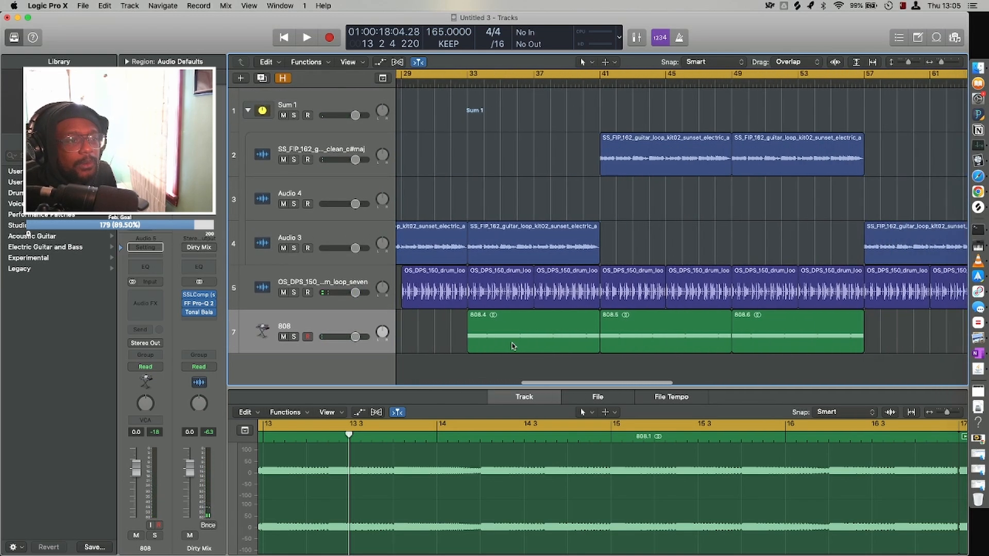
{"action": "scroll", "coordinate": [564, 282], "scroll_direction": "right", "scroll_amount": 4}
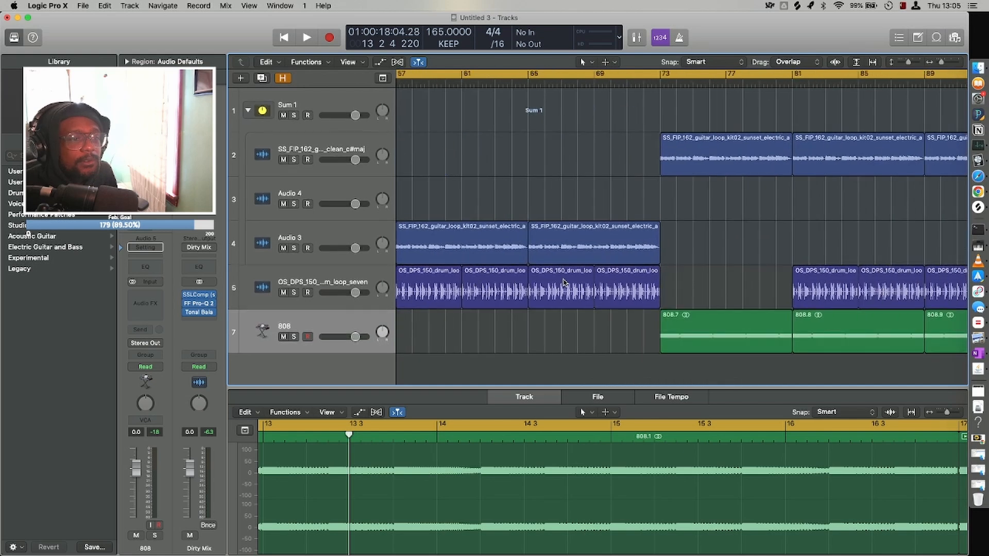
{"action": "scroll", "coordinate": [564, 282], "scroll_direction": "left", "scroll_amount": 10}
{"action": "scroll", "coordinate": [564, 282], "scroll_direction": "left", "scroll_amount": 2}
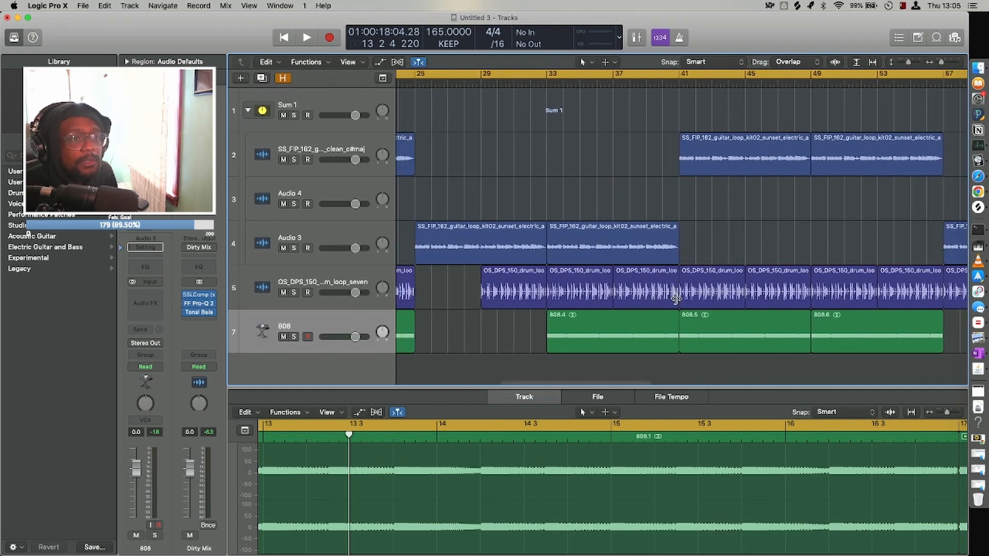
{"action": "left_click_drag", "start_coordinate": [677, 298], "coordinate": [660, 297]}
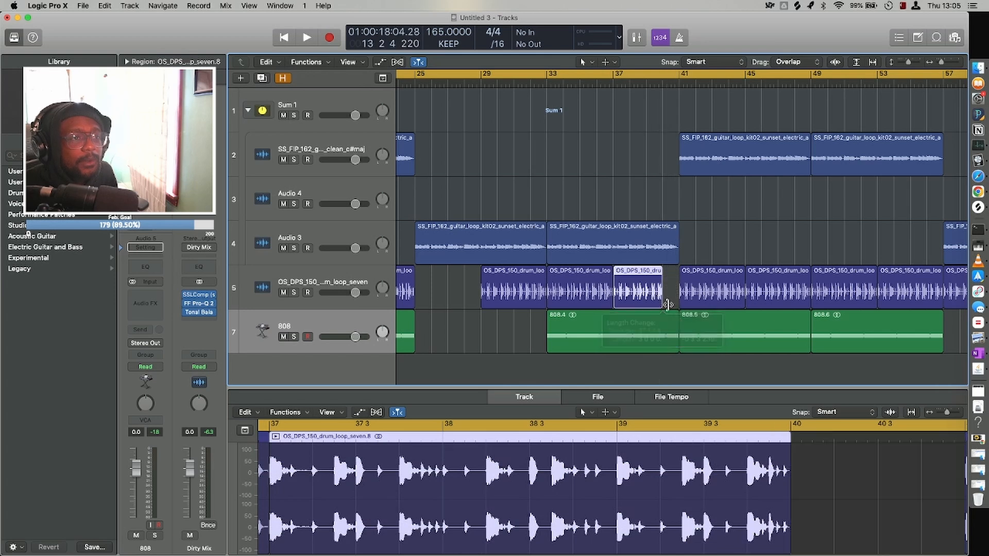
{"action": "left_click_drag", "start_coordinate": [676, 344], "coordinate": [662, 345]}
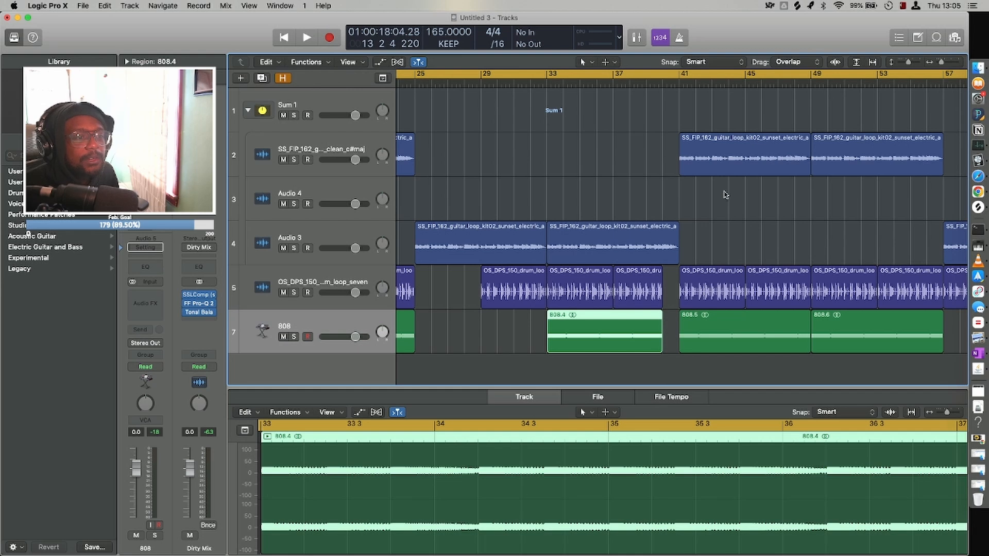
Play the arrangement from about bar 33 to audition the drum and 808 dropout before bar 41.
{"action": "key", "text": "super+Up"}
{"action": "key", "text": "super+Up"}
{"action": "key", "text": "super+Up"}
{"action": "key", "text": "super+Left"}
{"action": "key", "text": "super+Left"}
{"action": "key", "text": "super+Right"}
{"action": "key", "text": "super+Right"}
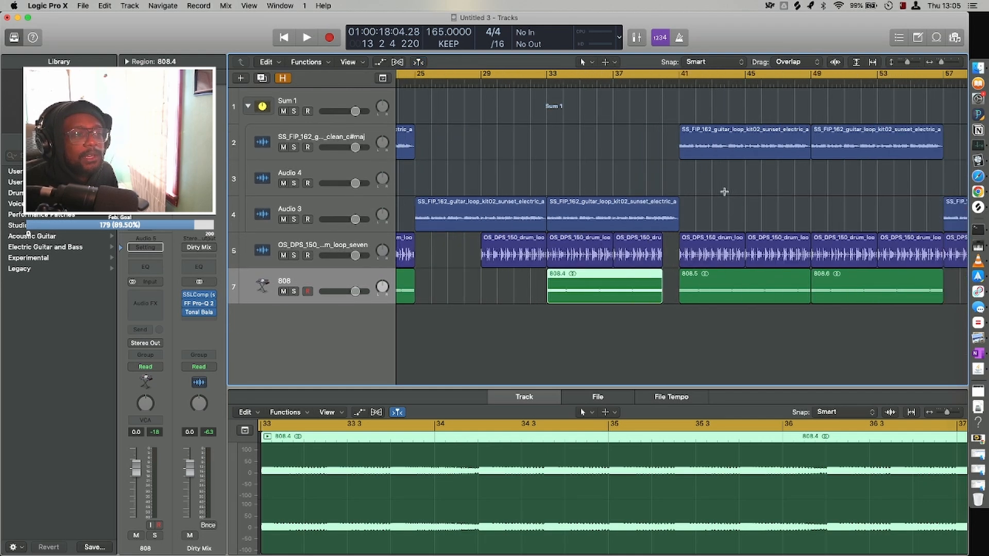
{"action": "key", "text": "super+Up"}
{"action": "scroll", "coordinate": [724, 191], "scroll_direction": "left", "scroll_amount": 2}
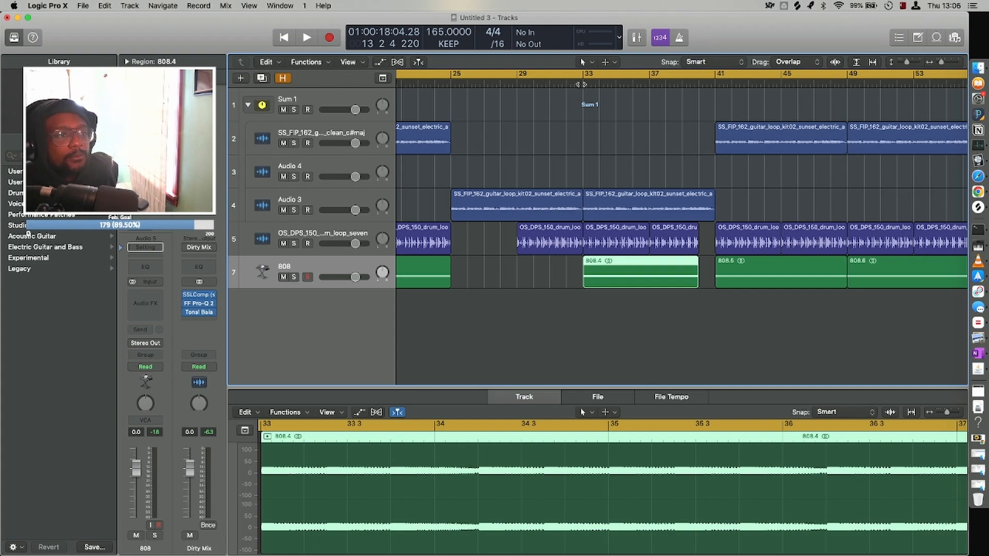
{"action": "left_click", "coordinate": [581, 83]}
{"action": "key", "text": "space"}
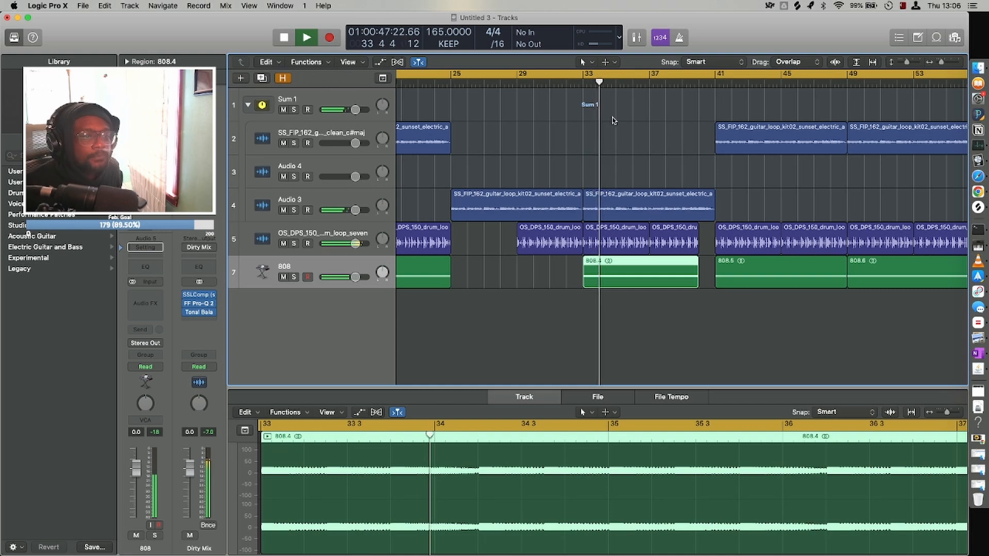
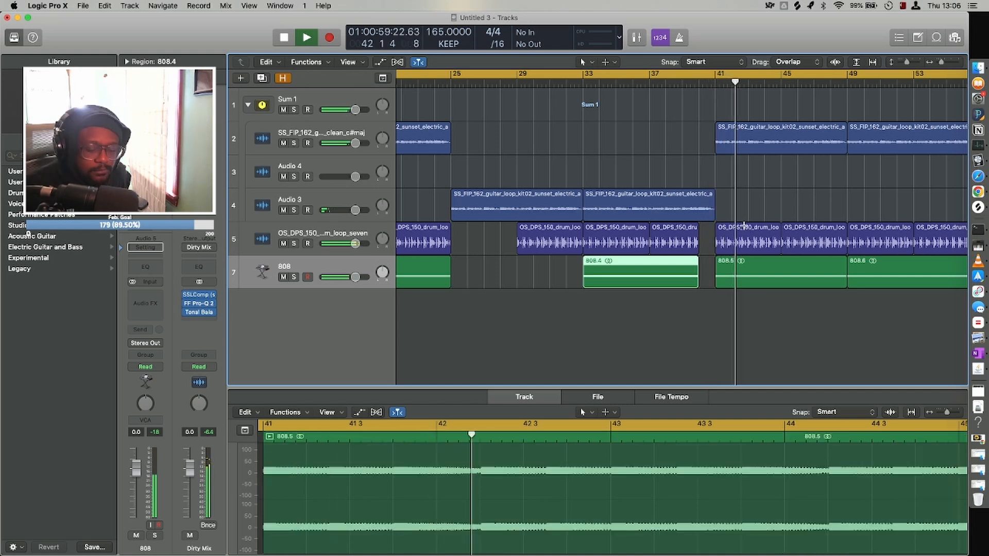
Stop playback and add short fade-outs to the ends of the 808 regions that finish at bars 25, 57 and 97.
{"action": "key", "text": "super+Left"}
{"action": "key", "text": "super+Up"}
{"action": "key", "text": "space"}
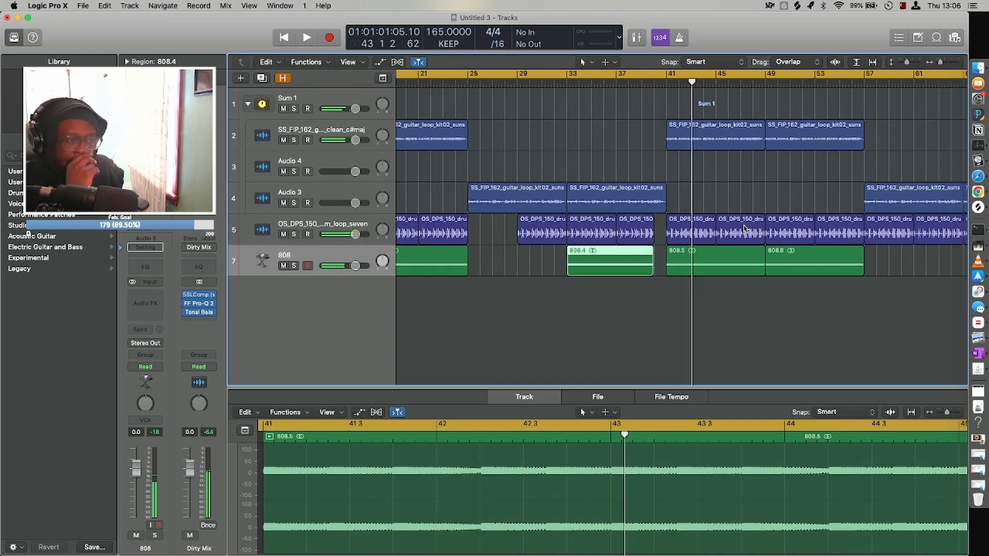
{"action": "scroll", "coordinate": [755, 249], "scroll_direction": "left", "scroll_amount": 10}
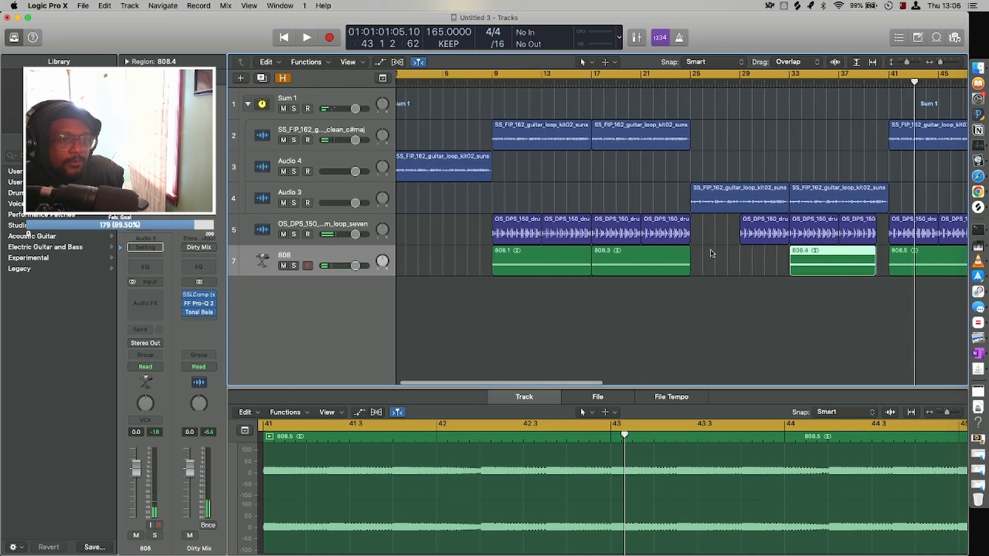
{"action": "left_click", "coordinate": [686, 248]}
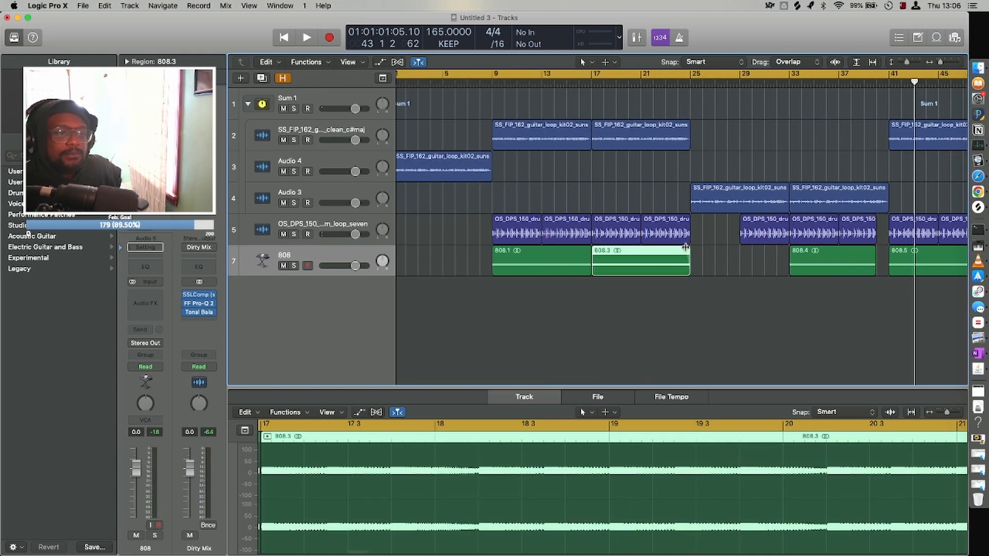
{"action": "scroll", "coordinate": [776, 283], "scroll_direction": "right", "scroll_amount": 14}
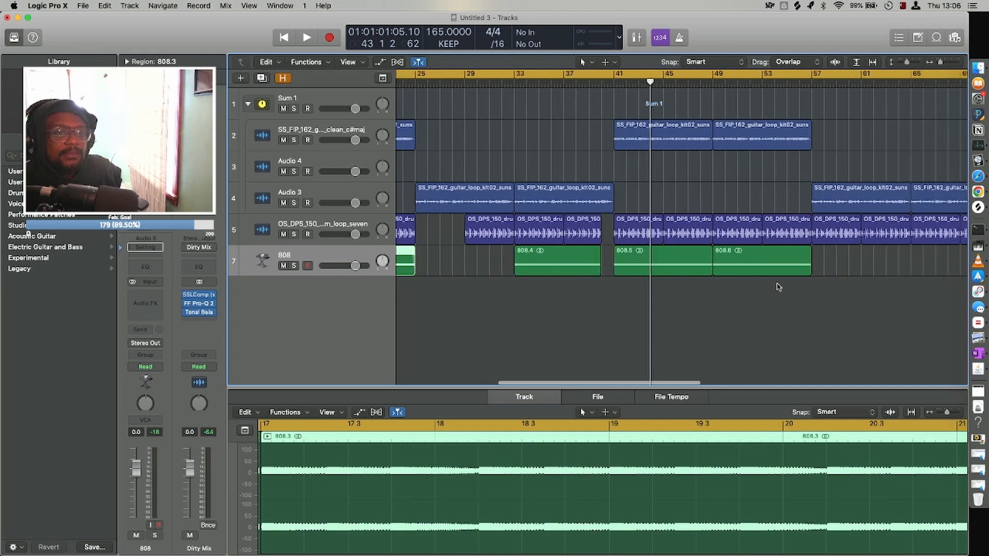
{"action": "left_click", "coordinate": [736, 247]}
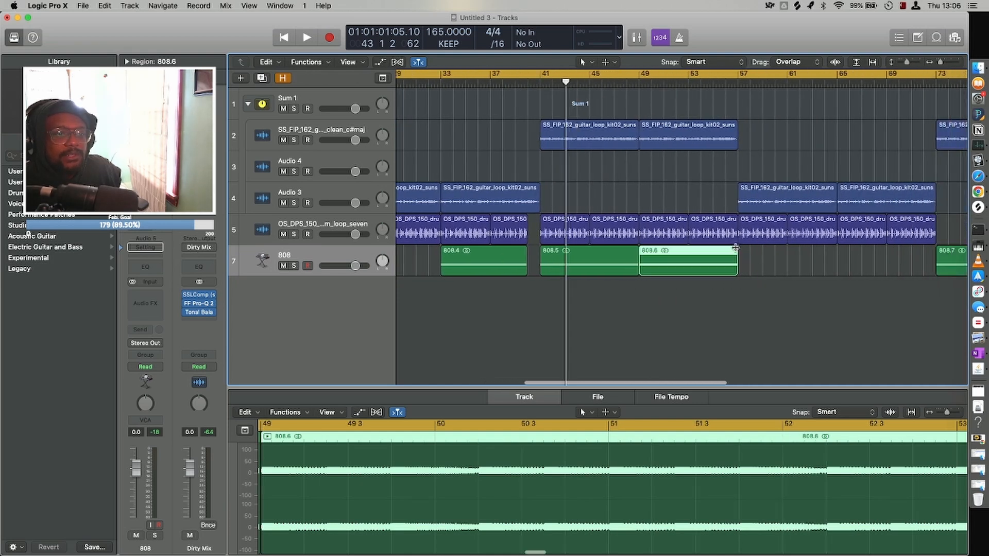
{"action": "scroll", "coordinate": [802, 289], "scroll_direction": "right", "scroll_amount": 14}
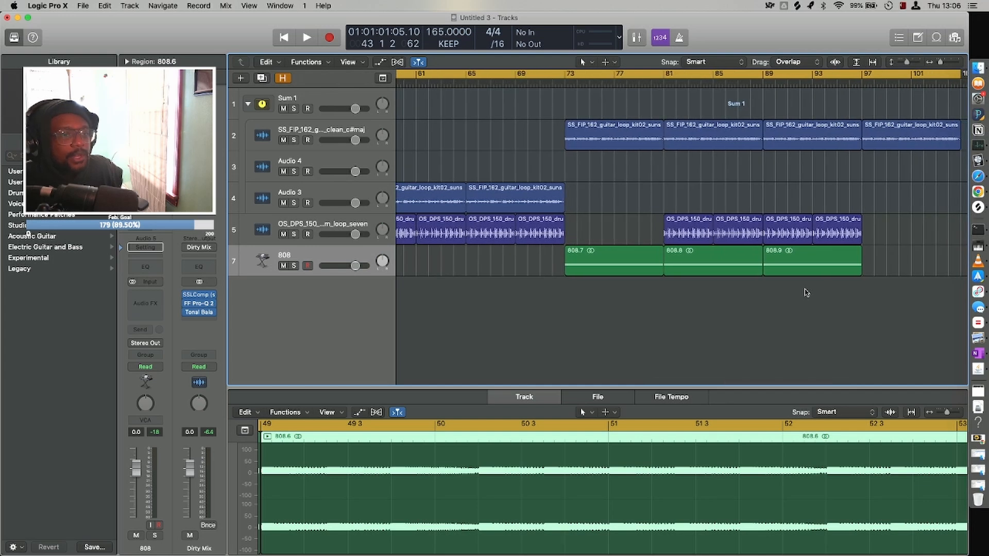
{"action": "scroll", "coordinate": [806, 293], "scroll_direction": "right", "scroll_amount": 4}
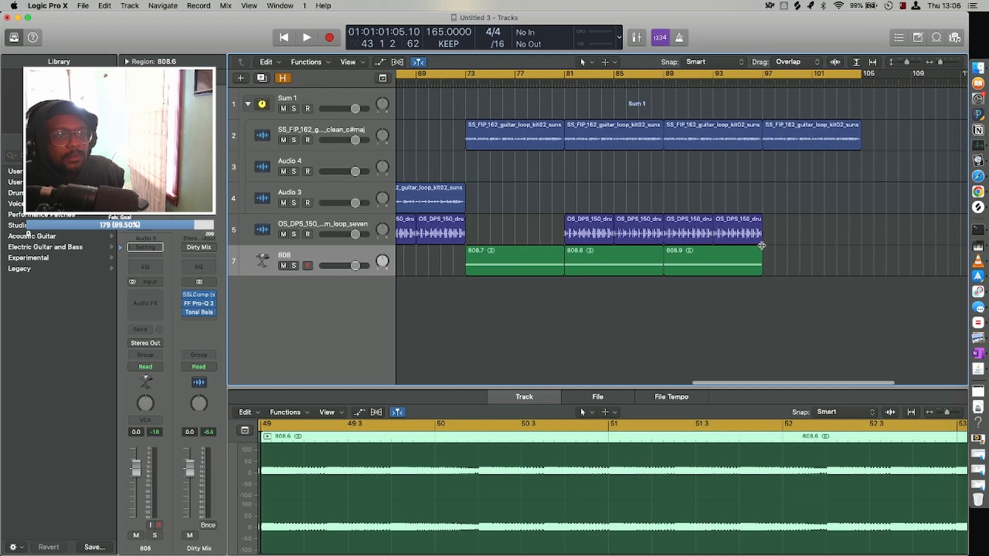
{"action": "left_click", "coordinate": [760, 247]}
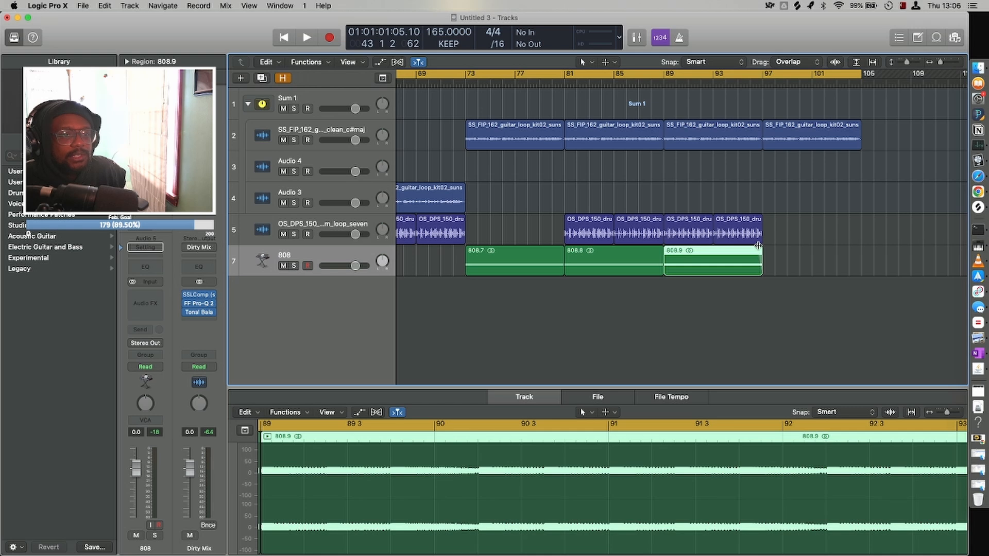
Review the whole arrangement at a glance and select all regions on the 808 track.
{"action": "key", "text": "super+Left"}
{"action": "key", "text": "super+Left"}
{"action": "key", "text": "super+Left"}
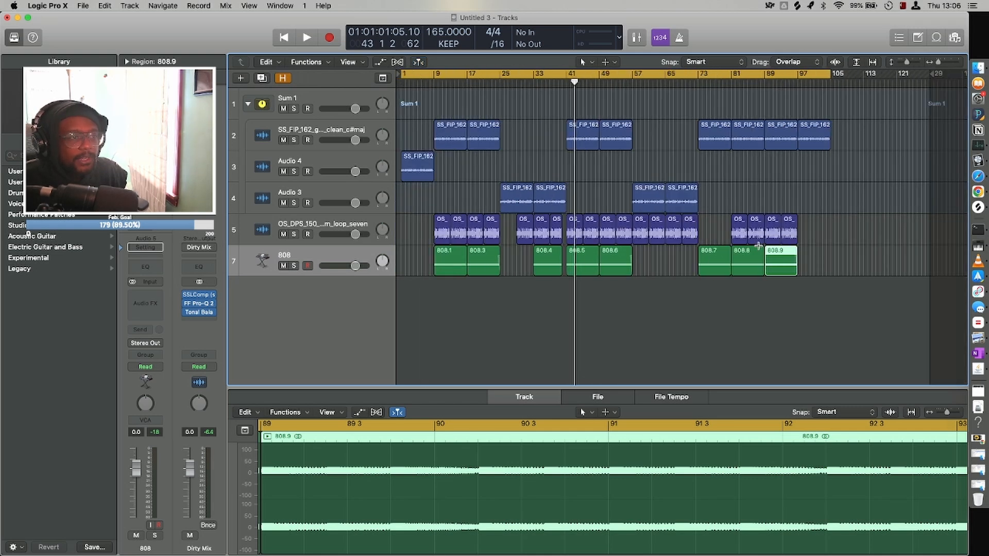
{"action": "key", "text": "super+Up"}
{"action": "key", "text": "super+Up"}
{"action": "key", "text": "super+Up"}
{"action": "key", "text": "super+Up"}
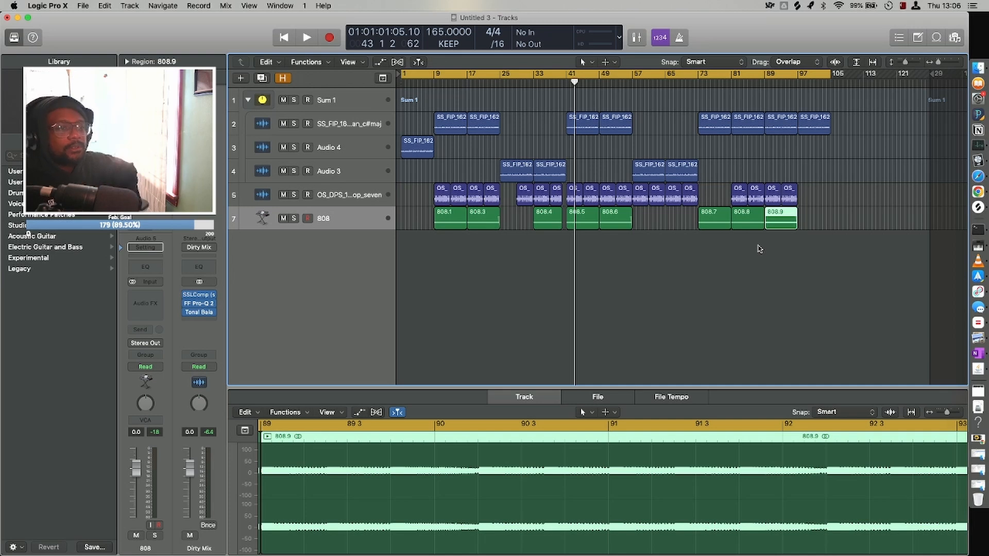
{"action": "left_click", "coordinate": [362, 220]}
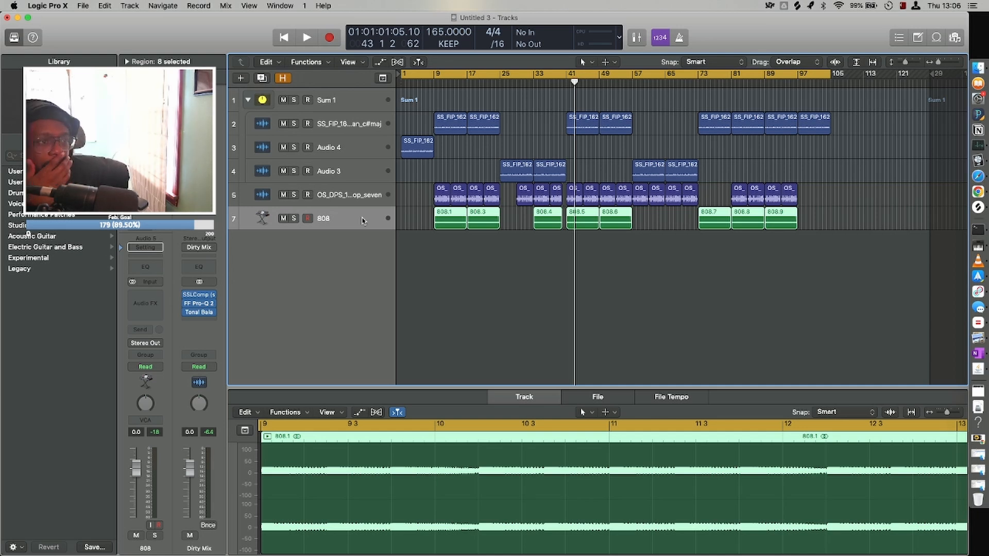
Shorten the drum loop that starts at bar 29 so it ends about one beat before bar 33.
{"action": "key", "text": "super+Right"}
{"action": "key", "text": "super+Right"}
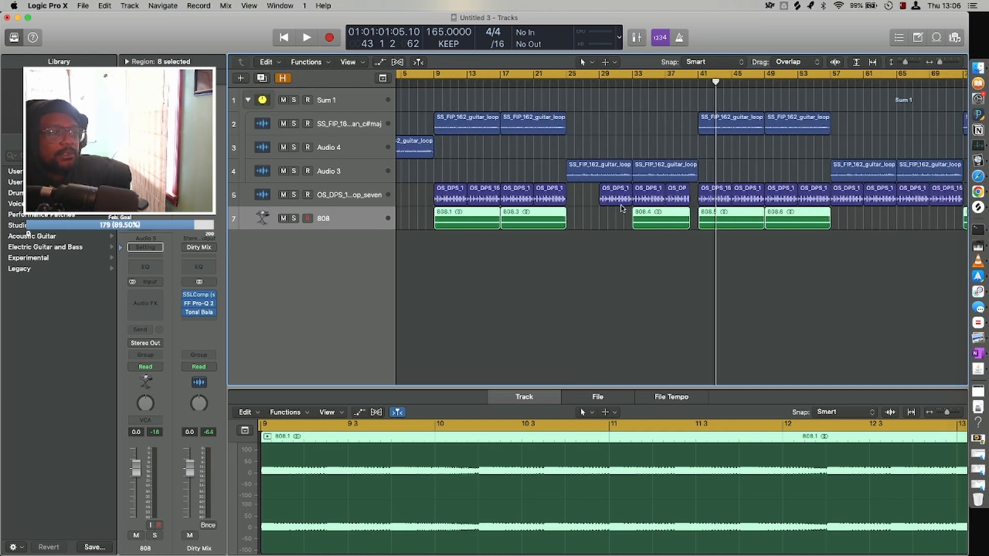
{"action": "scroll", "coordinate": [622, 208], "scroll_direction": "left", "scroll_amount": 2}
{"action": "scroll", "coordinate": [622, 209], "scroll_direction": "right", "scroll_amount": 3}
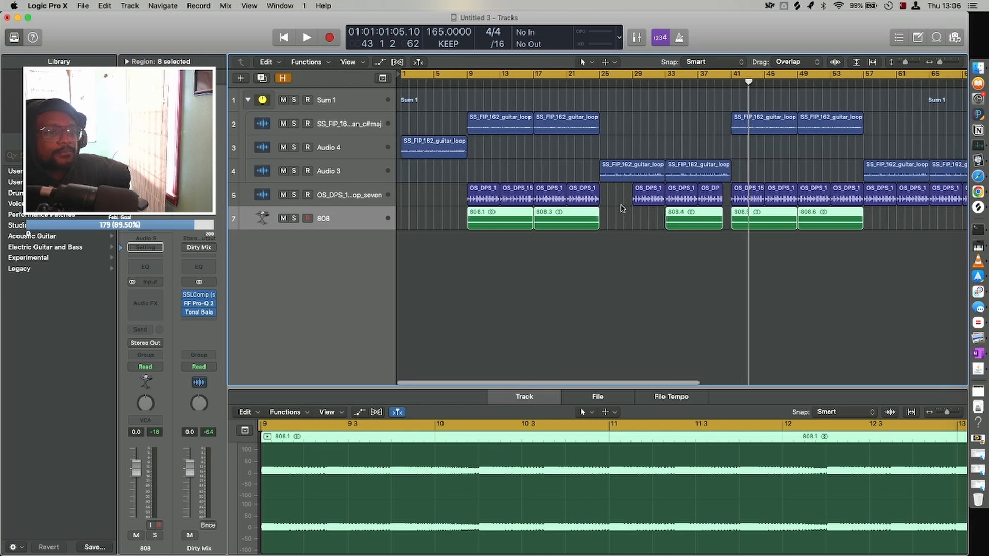
{"action": "key", "text": "super+Right"}
{"action": "key", "text": "super+Right"}
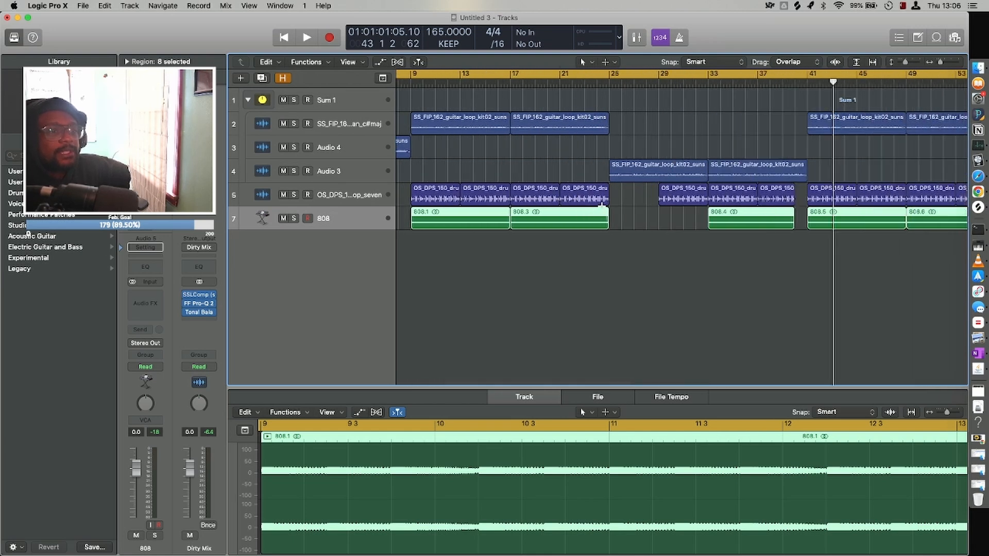
{"action": "scroll", "coordinate": [604, 209], "scroll_direction": "right", "scroll_amount": 8}
{"action": "key", "text": "super+Down"}
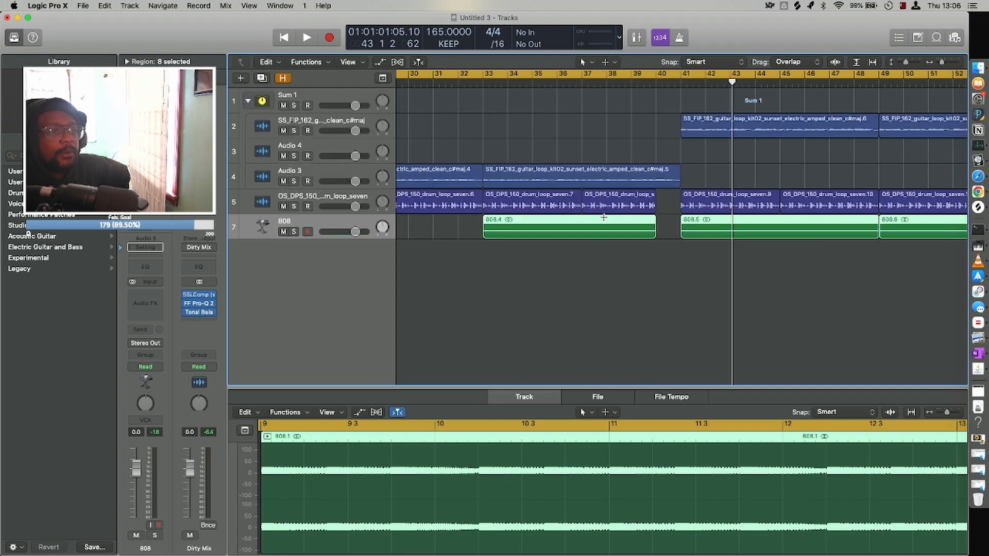
{"action": "key", "text": "super+Down"}
{"action": "key", "text": "super+Right"}
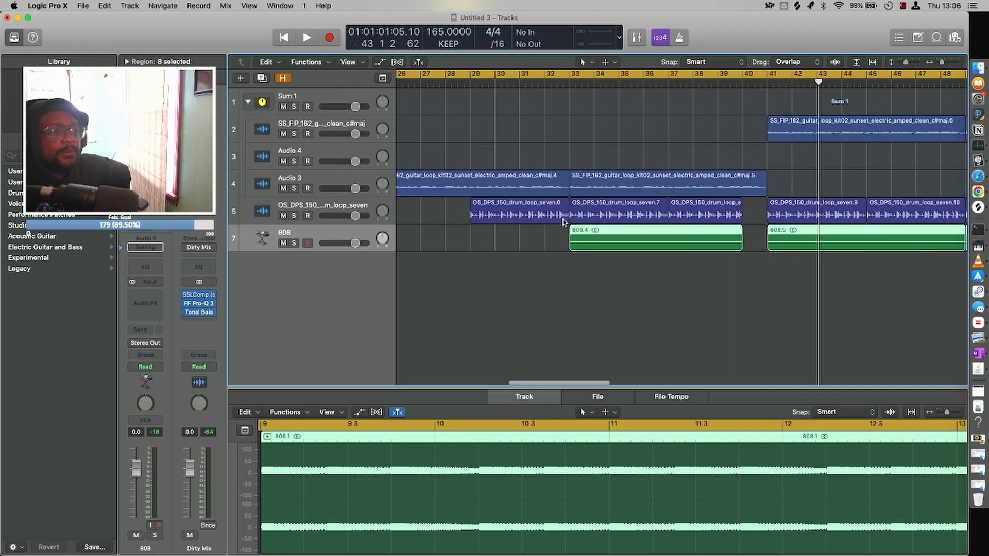
{"action": "left_click_drag", "start_coordinate": [565, 220], "coordinate": [563, 221]}
Start playback at bar 25 and set the cycle range to bars 25 to 41 to audition the trimmed drum loop.
{"action": "scroll", "coordinate": [564, 222], "scroll_direction": "left", "scroll_amount": 6}
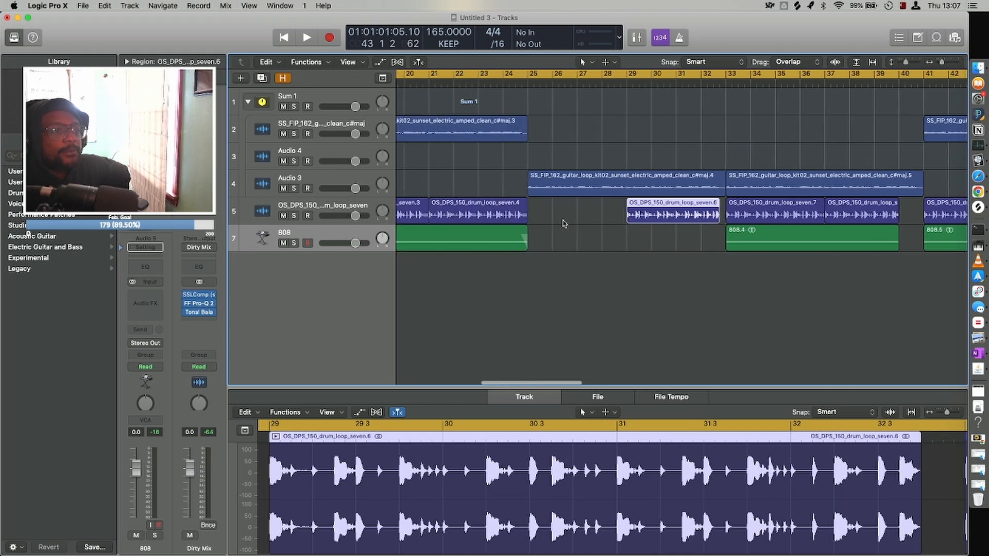
{"action": "double_click", "coordinate": [526, 86]}
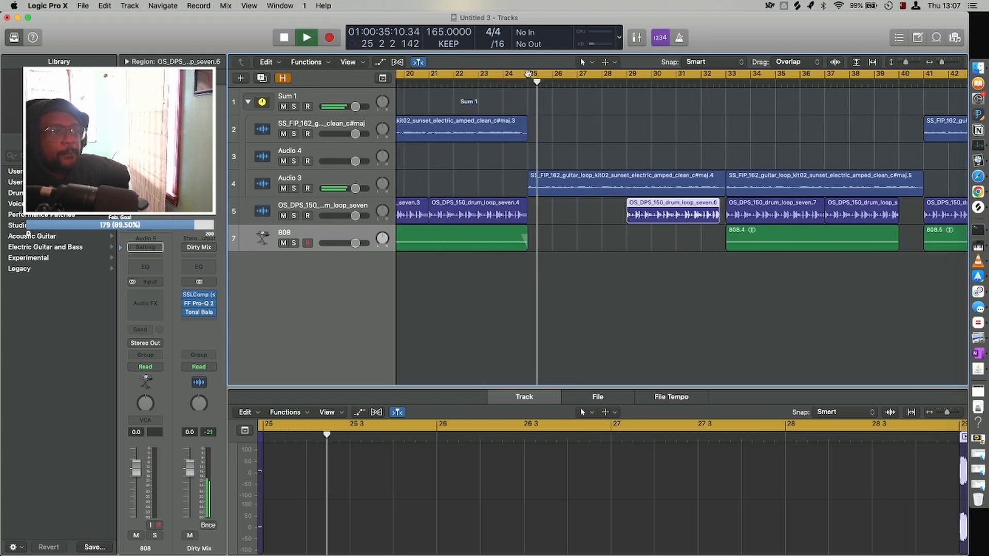
{"action": "left_click", "coordinate": [530, 74]}
{"action": "left_click_drag", "start_coordinate": [530, 75], "coordinate": [922, 104]}
{"action": "key", "text": "super+Left"}
{"action": "key", "text": "super+Left"}
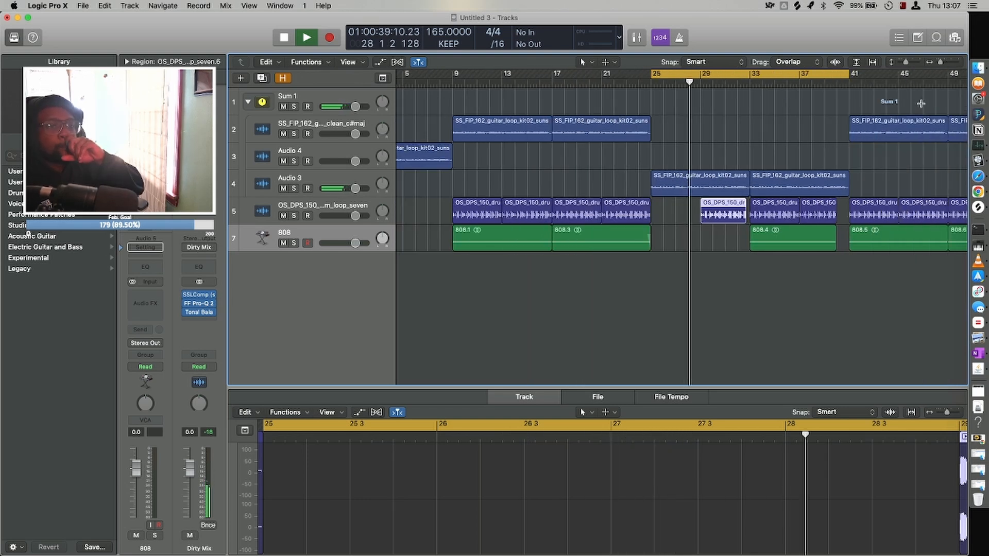
Keep listening through the dropout before bar 41 and stop playback at about bar 43.
{"action": "key", "text": "super+Left"}
{"action": "key", "text": "super+Up"}
{"action": "key", "text": "super+Up"}
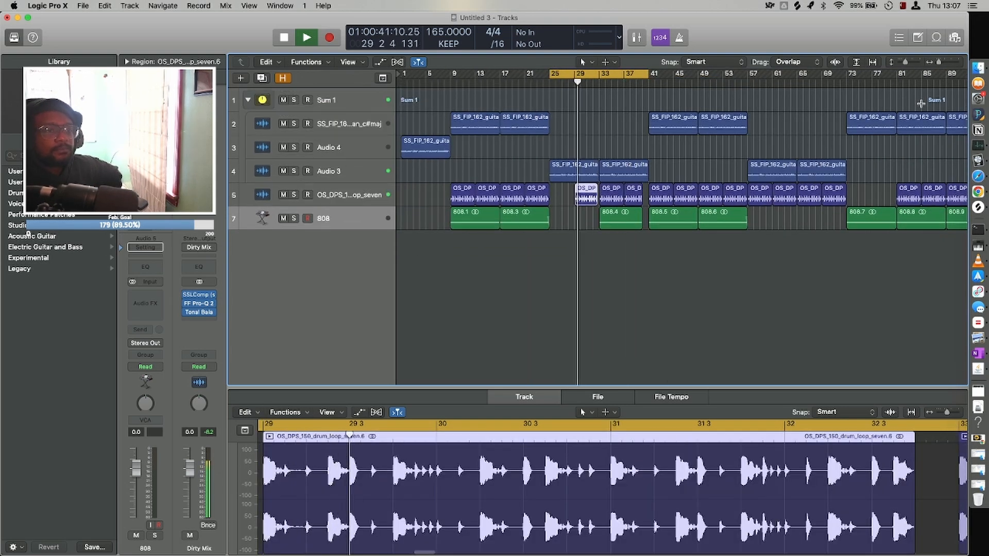
{"action": "key", "text": "super+Right"}
{"action": "key", "text": "super+Up"}
{"action": "key", "text": "super+Left"}
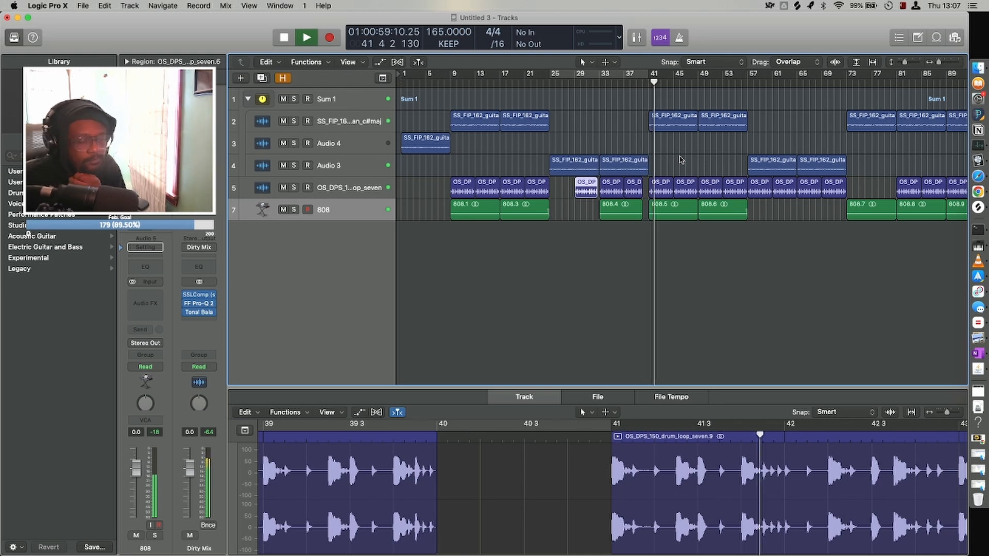
{"action": "scroll", "coordinate": [678, 144], "scroll_direction": "right", "scroll_amount": 5}
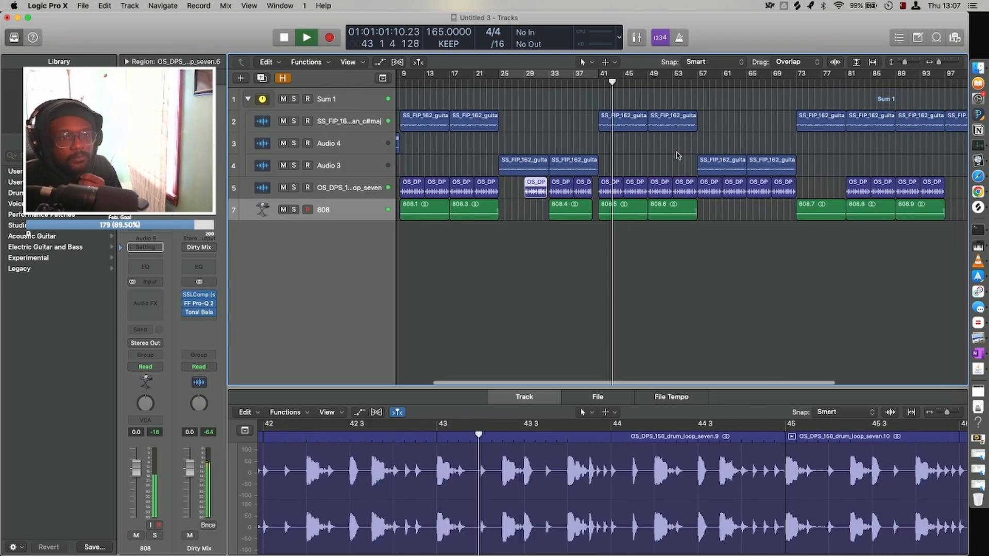
{"action": "key", "text": "space"}
{"action": "key", "text": "super+Left"}
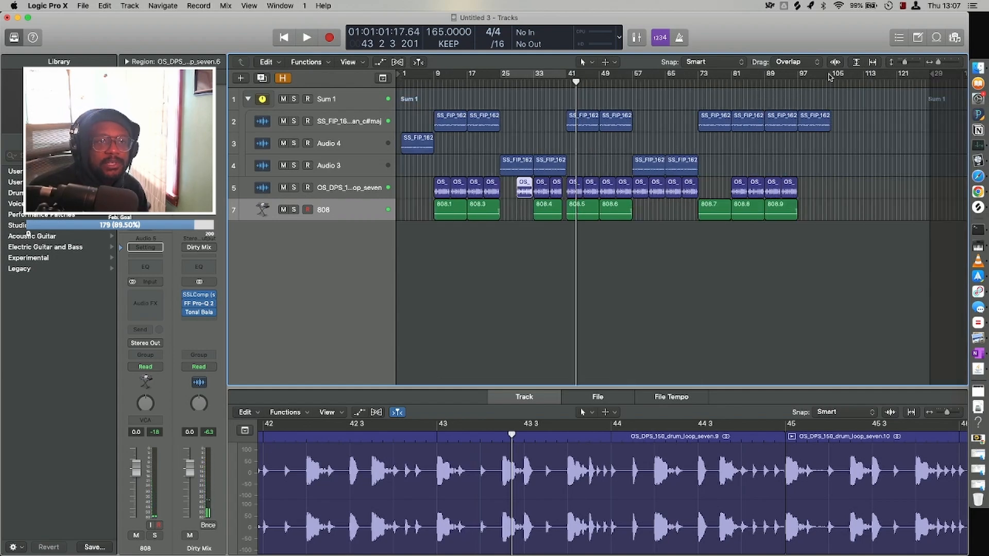
Set the cycle range to bars 1 to 105 and select the two guitar regions between bars 9 and 25.
{"action": "left_click_drag", "start_coordinate": [831, 77], "coordinate": [401, 76]}
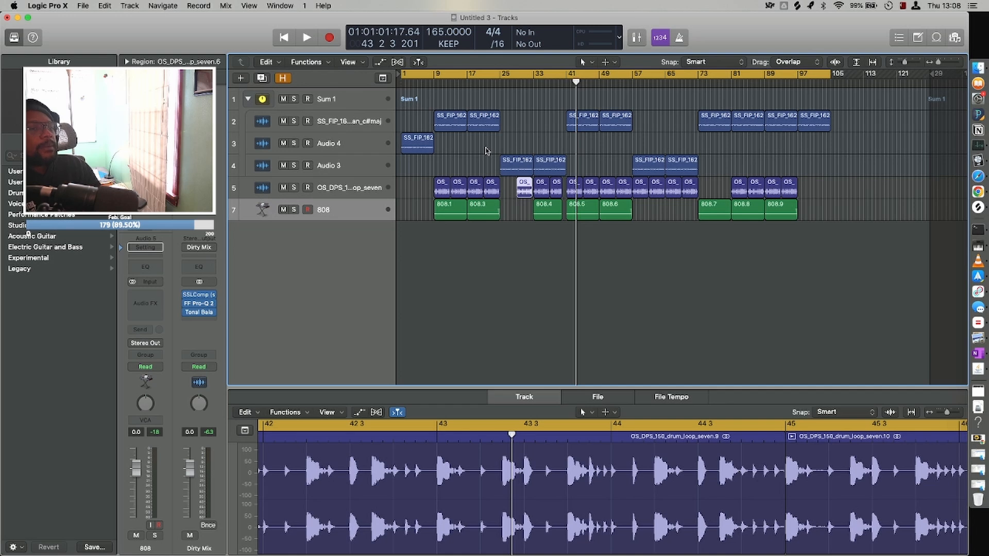
{"action": "left_click_drag", "start_coordinate": [486, 150], "coordinate": [447, 118]}
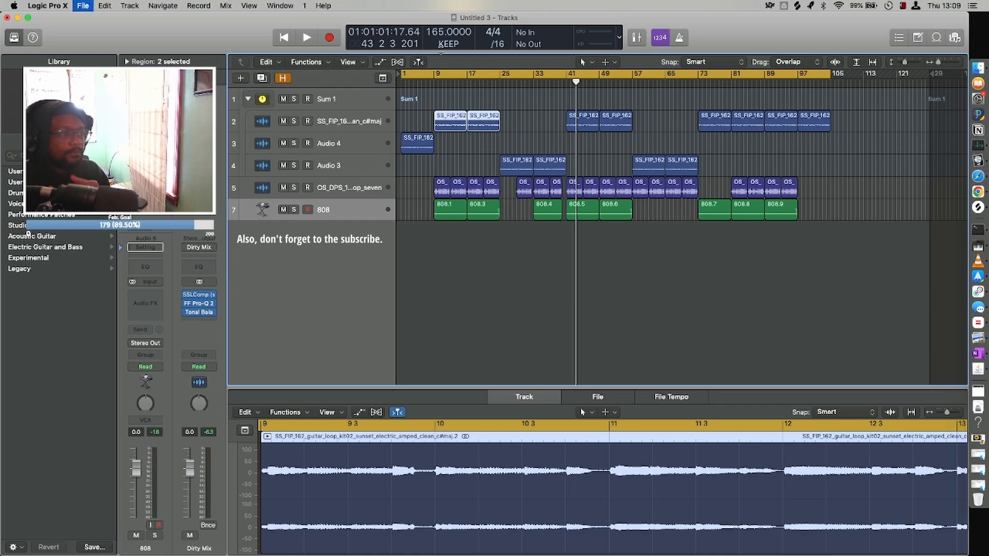
Save the project in the Logic folder under the artist name followed by "3/2/23 - STREAM 1".
{"action": "key", "text": "BackSpace"}
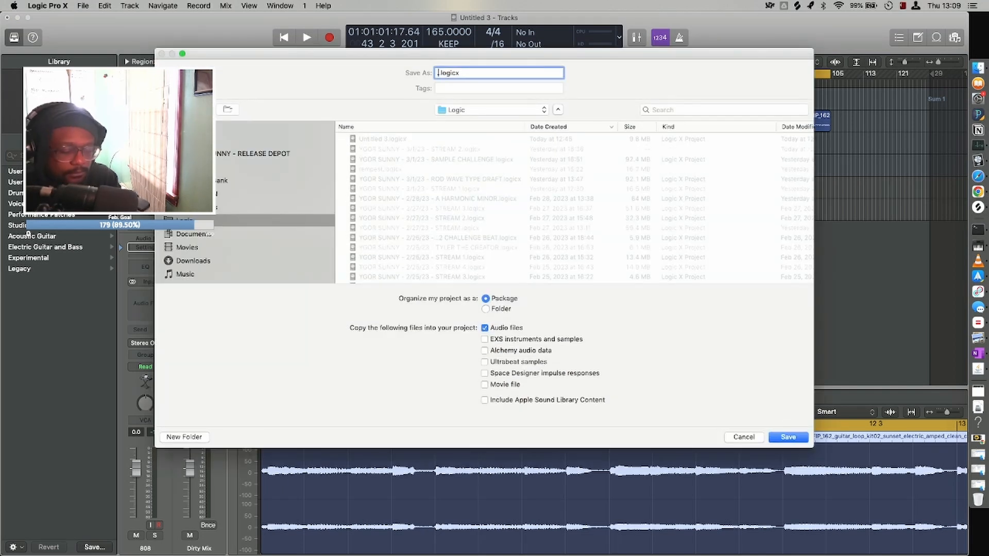
{"action": "type", "text": ".save"}
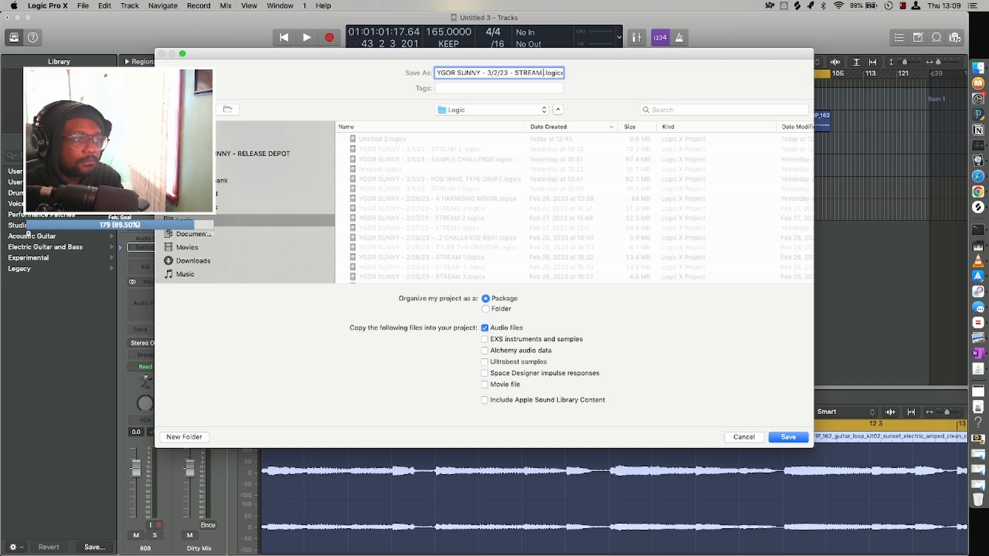
{"action": "key", "text": "Return"}
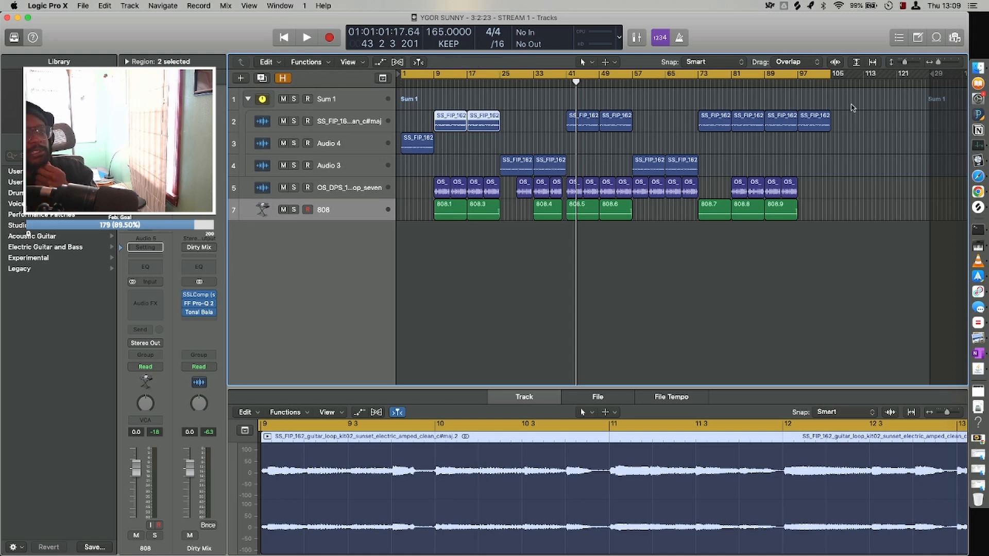
Play the ending from bar 73 to about bar 96, switching the cycle range off along the way.
{"action": "left_click", "coordinate": [702, 81]}
{"action": "key", "text": "space"}
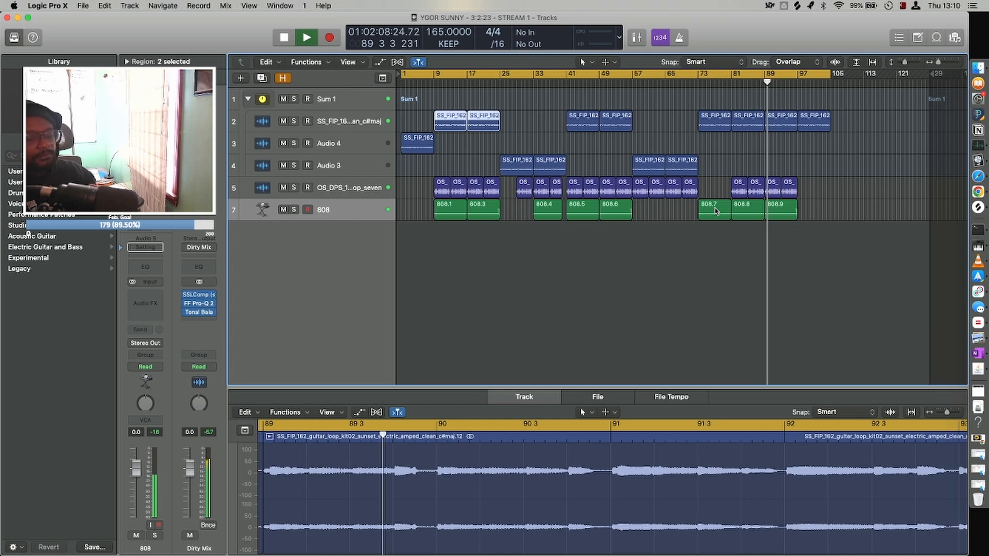
{"action": "key", "text": "space"}
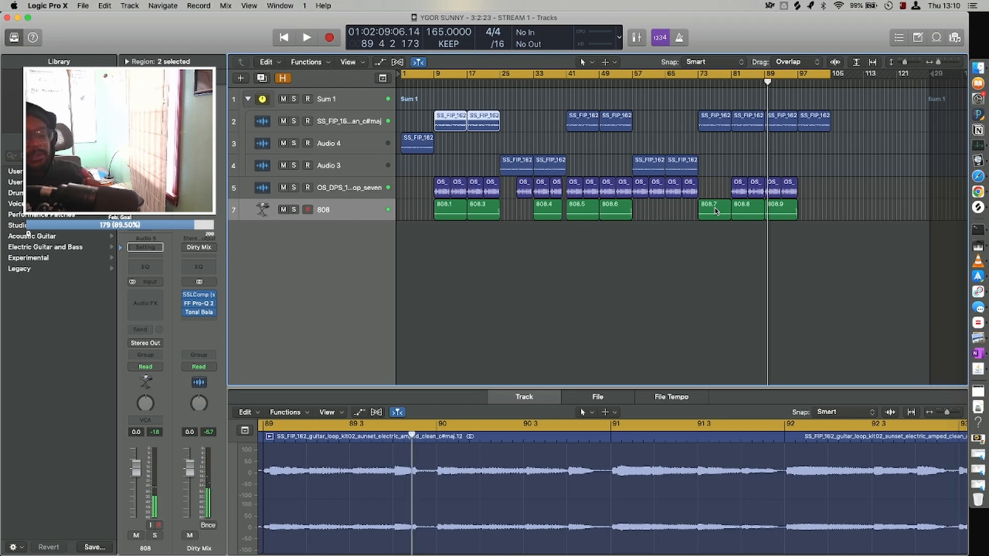
{"action": "key", "text": "c"}
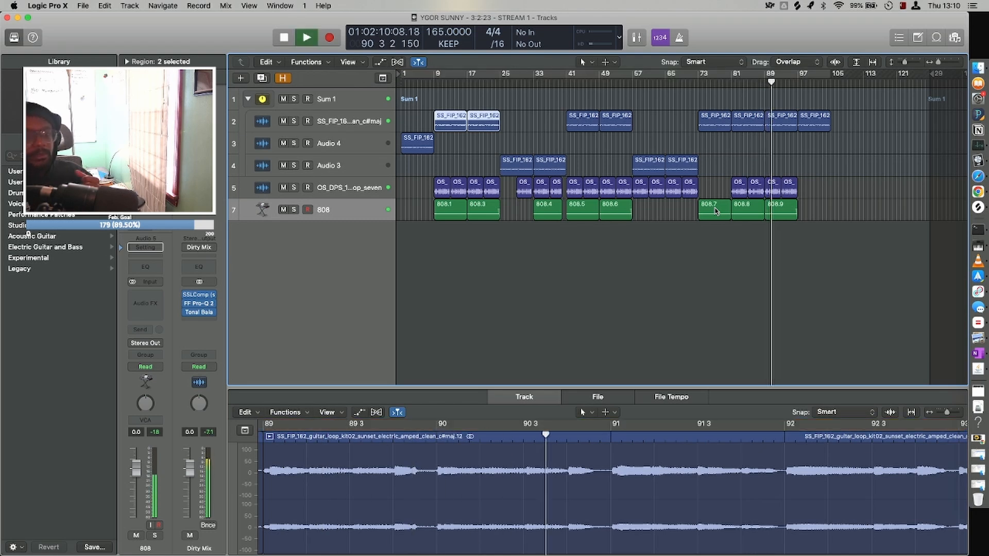
{"action": "key", "text": "space"}
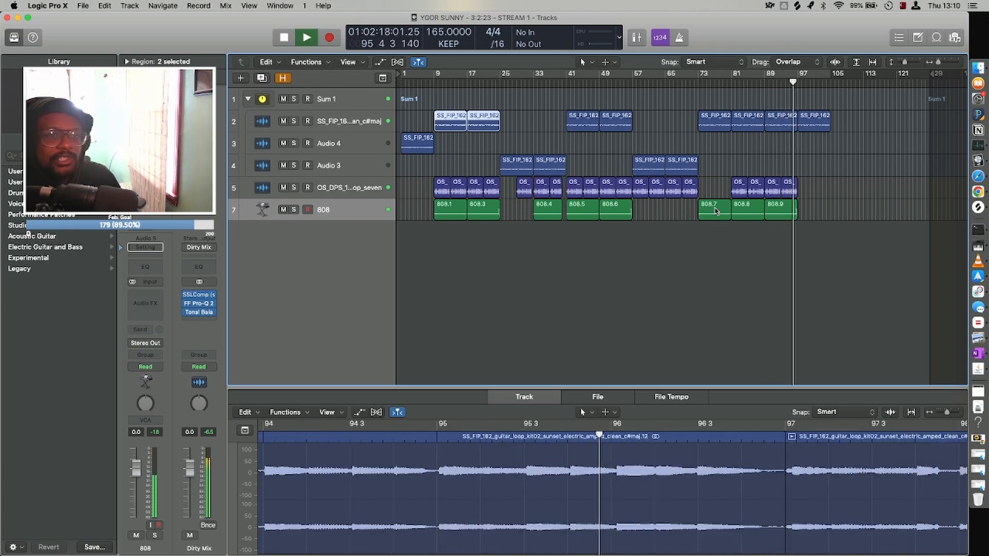
Turn the cycle range back on, stop playback near bar 2, and select the last guitar region starting at bar 97.
{"action": "key", "text": "c"}
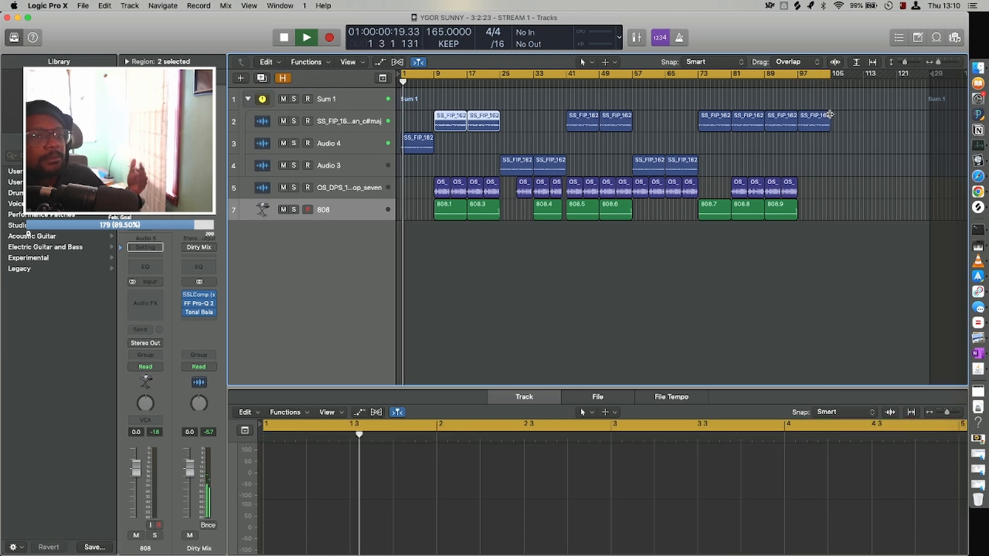
{"action": "key", "text": "space"}
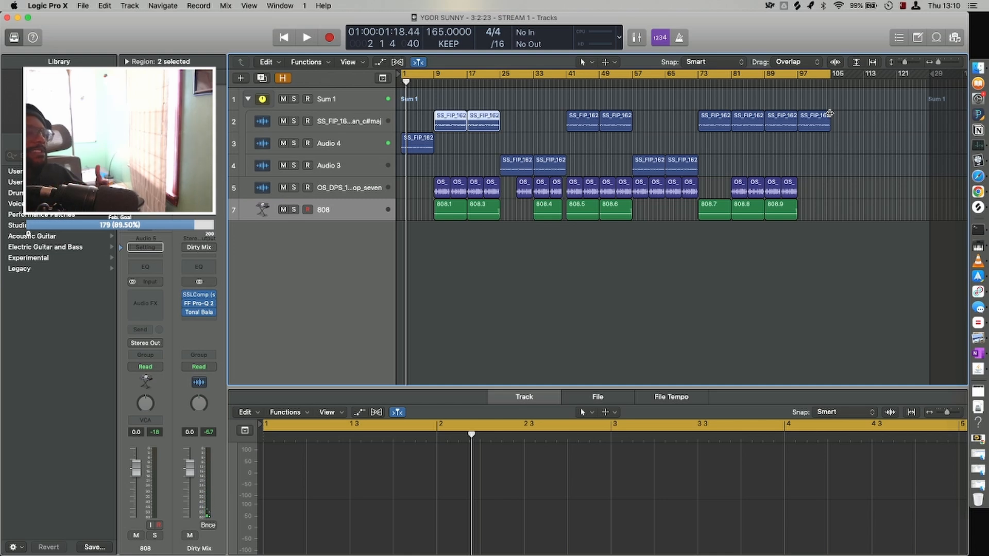
{"action": "left_click", "coordinate": [829, 114]}
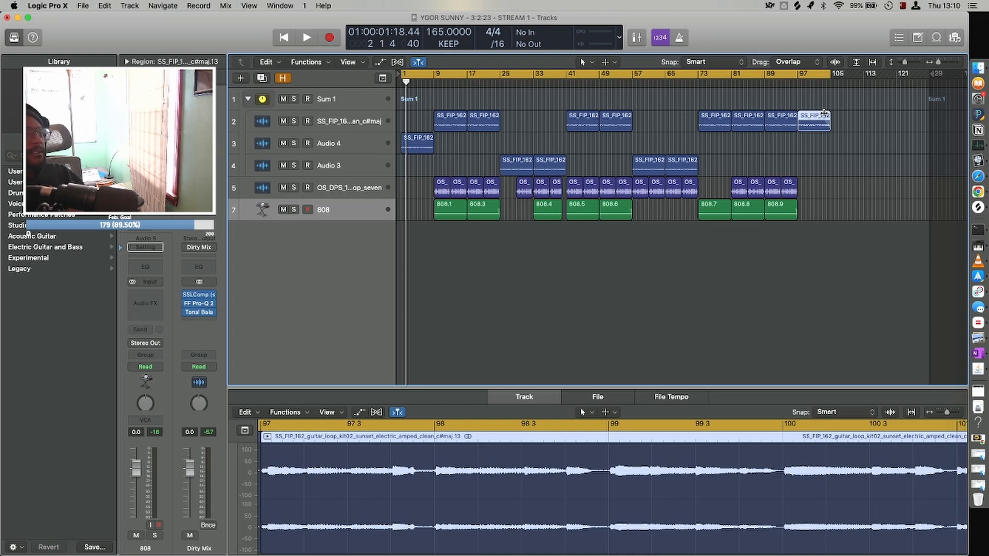
Play the ending from bar 97 through the cycle wrap-around and stop near bar 2.
{"action": "left_click", "coordinate": [799, 84]}
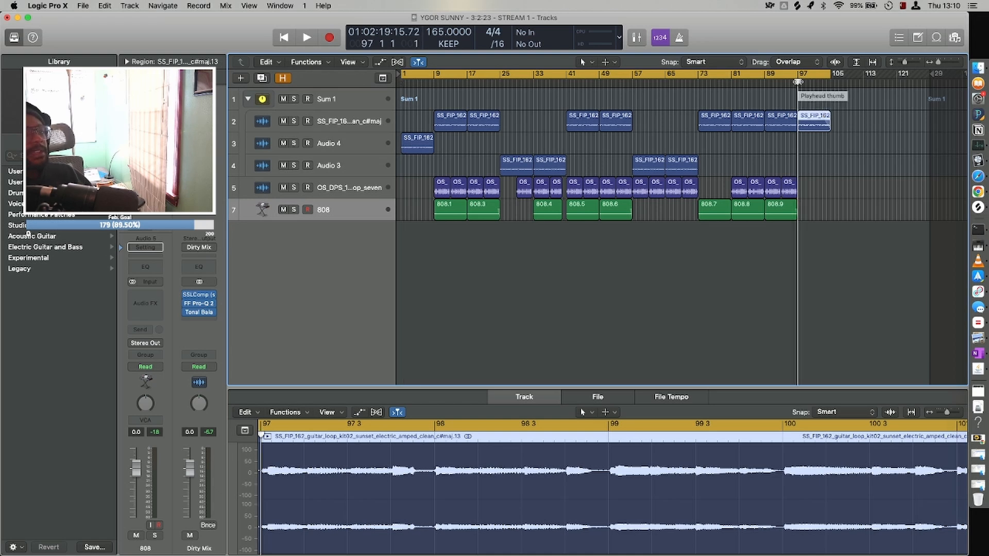
{"action": "key", "text": "space"}
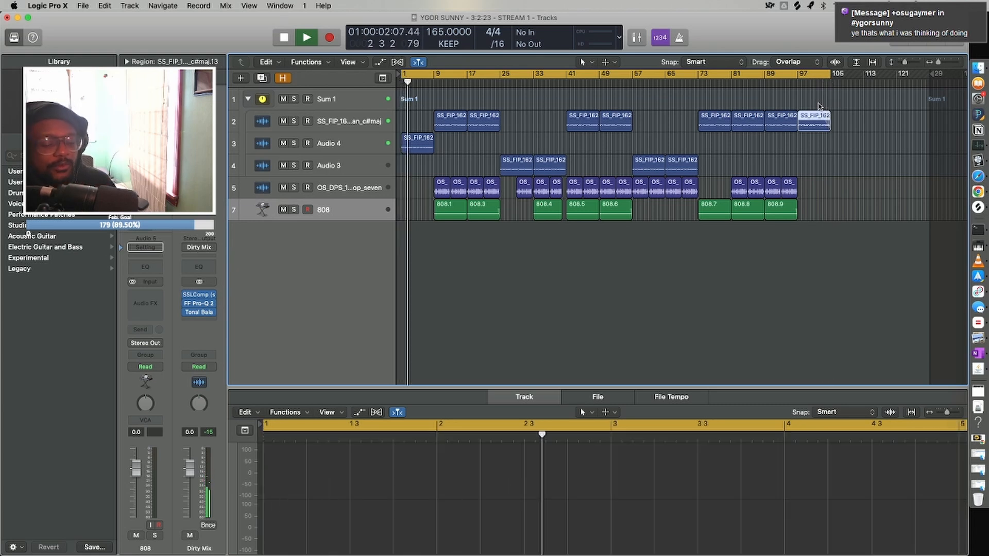
{"action": "key", "text": "space"}
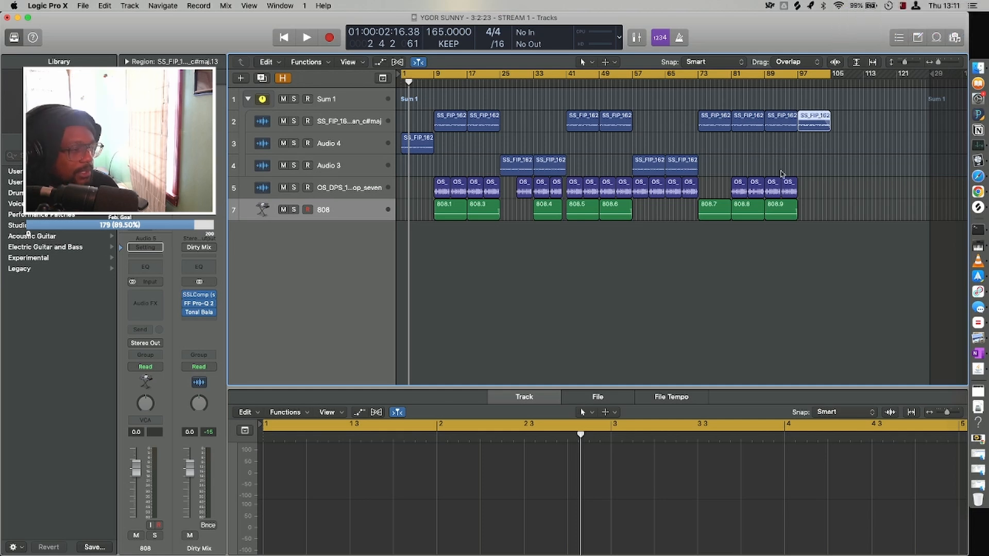
Create a track for the Dirty Mix output channel and show its Volume automation lane.
{"action": "right_click", "coordinate": [205, 545]}
{"action": "left_click", "coordinate": [228, 525]}
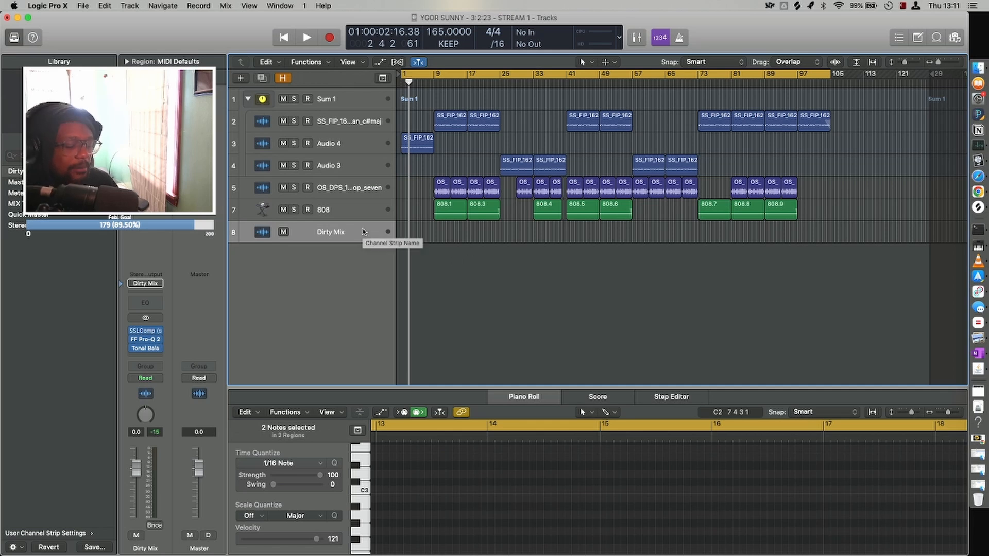
{"action": "key", "text": "a"}
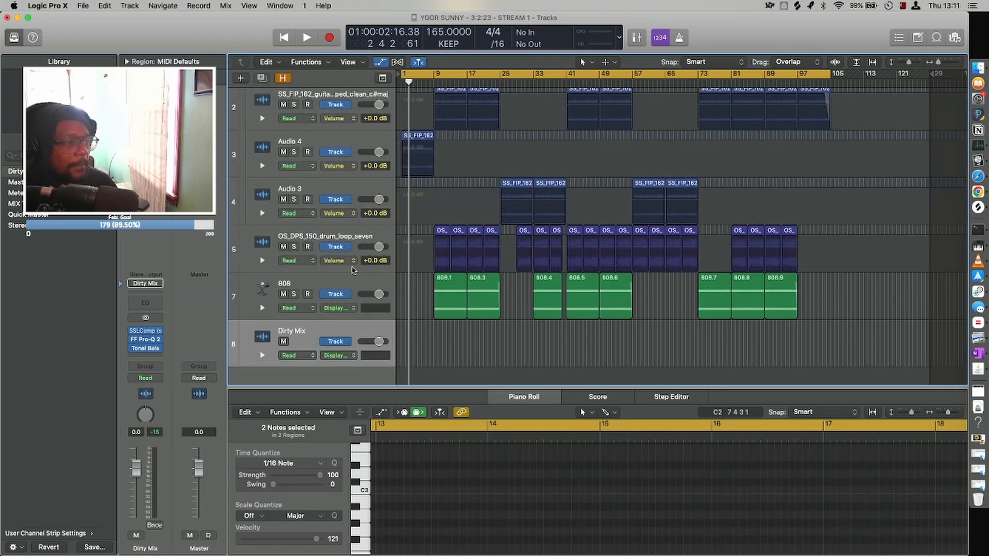
{"action": "left_click", "coordinate": [342, 356]}
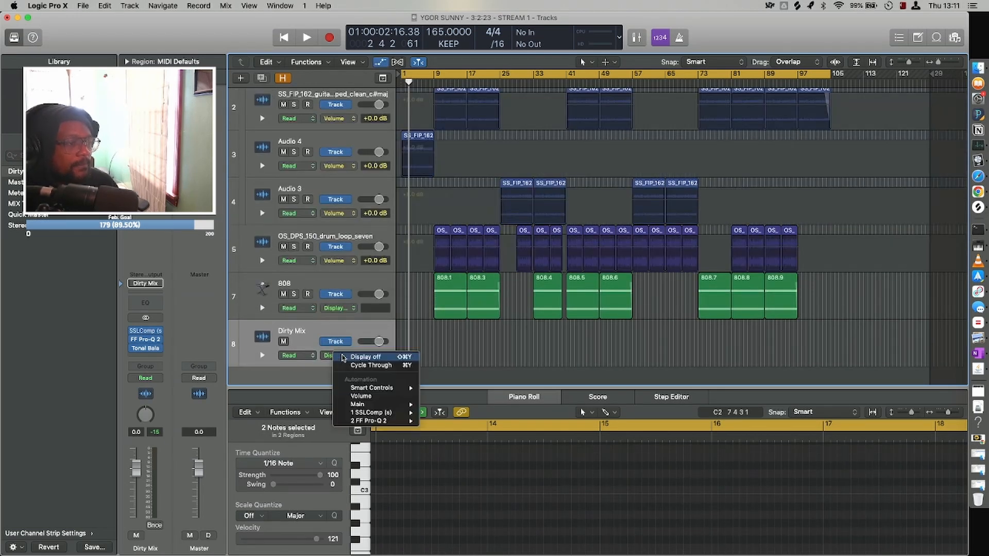
{"action": "left_click", "coordinate": [384, 397]}
Automate the Dirty Mix volume to rise from -3.0 dB at bar 1 to 0.0 dB at bar 9.
{"action": "left_click", "coordinate": [425, 350]}
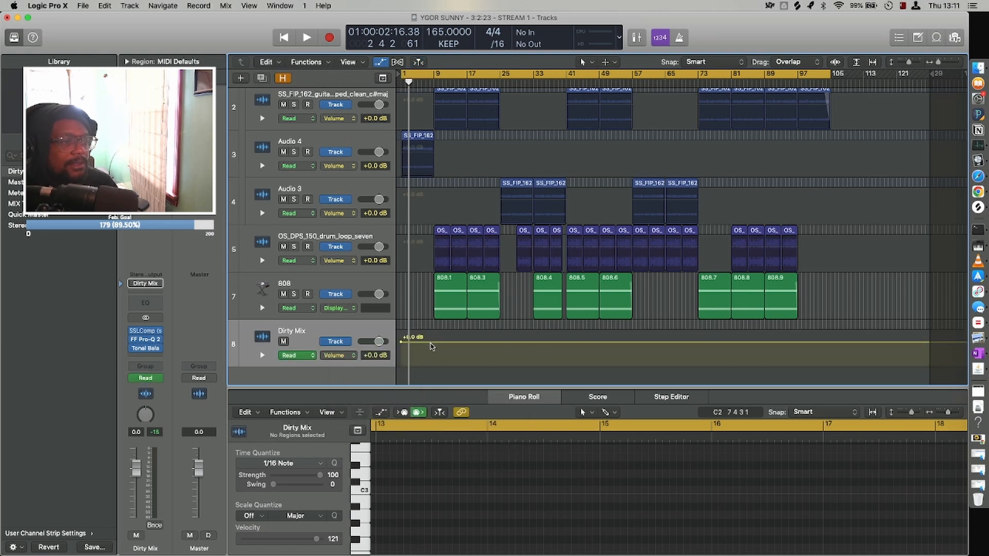
{"action": "left_click", "coordinate": [431, 343]}
{"action": "left_click_drag", "start_coordinate": [431, 342], "coordinate": [401, 346]}
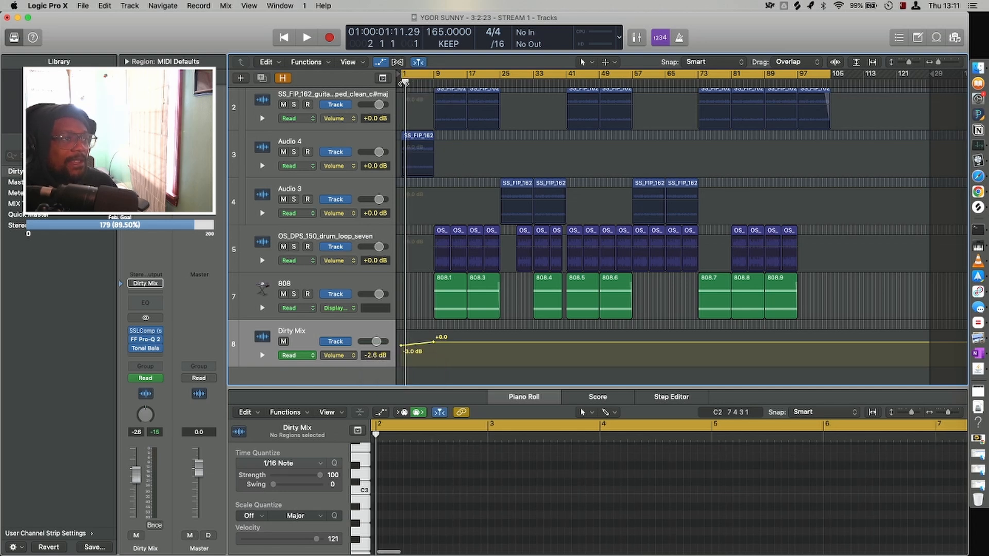
Play the intro volume ramp from bar 1 to about bar 13.
{"action": "left_click", "coordinate": [467, 78]}
{"action": "left_click_drag", "start_coordinate": [468, 107], "coordinate": [392, 127]}
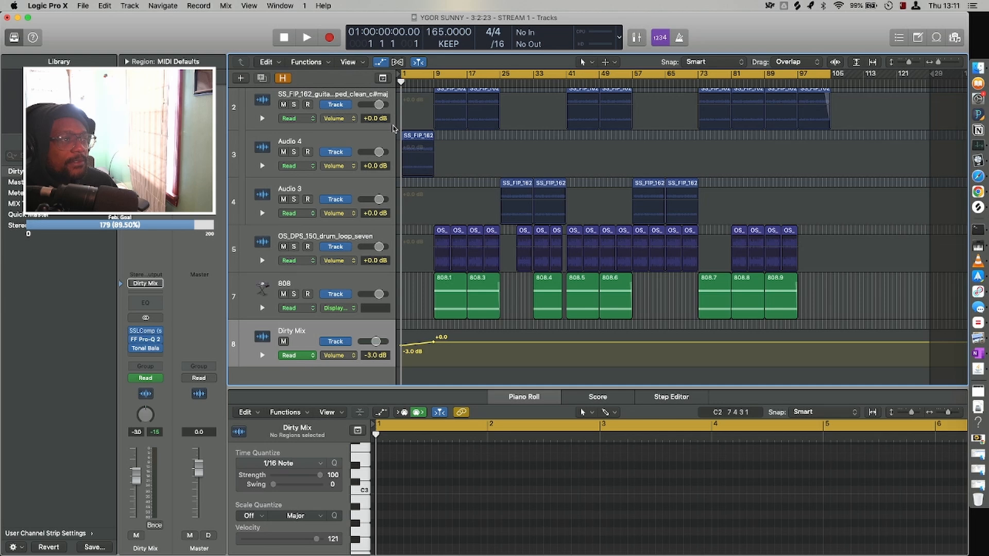
{"action": "key", "text": "space"}
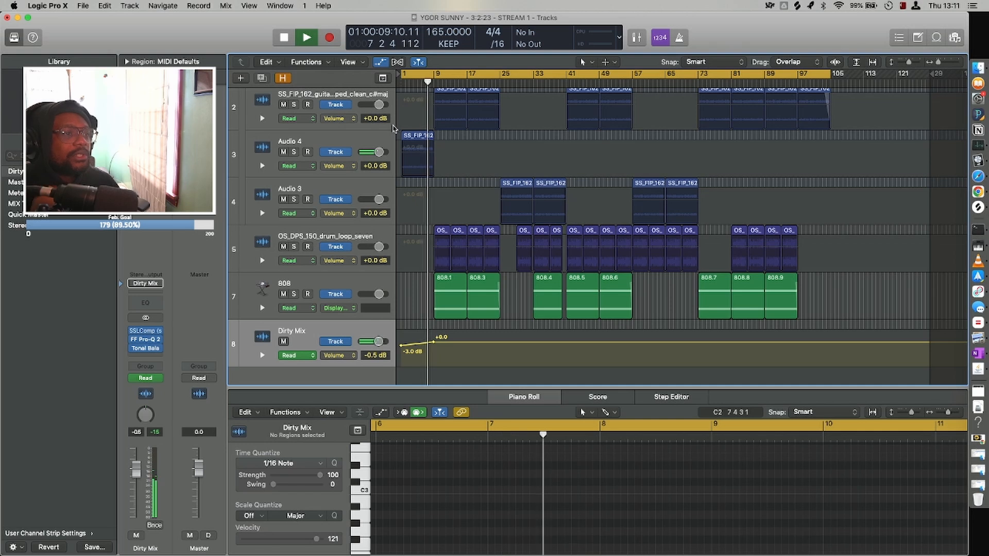
{"action": "key", "text": "super+Right"}
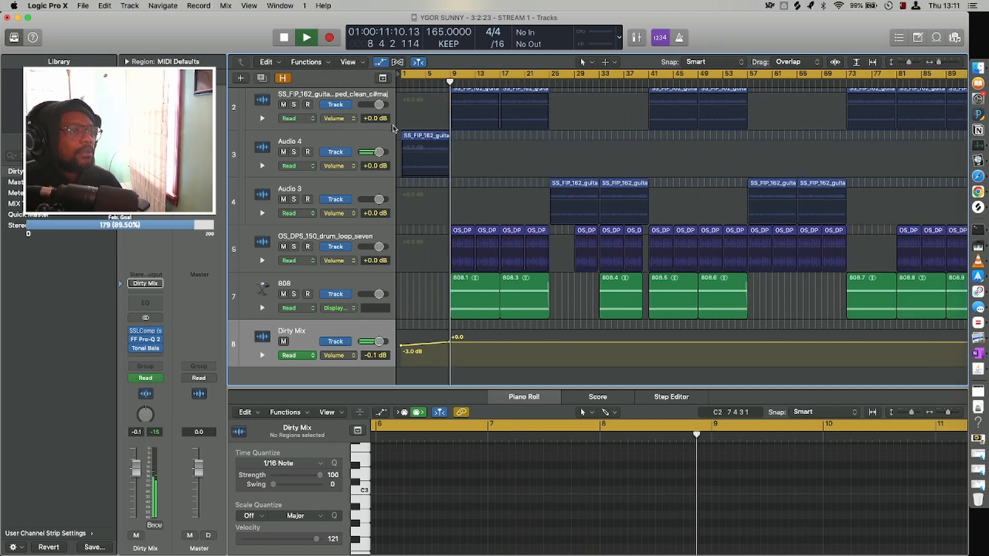
{"action": "key", "text": "super+Right"}
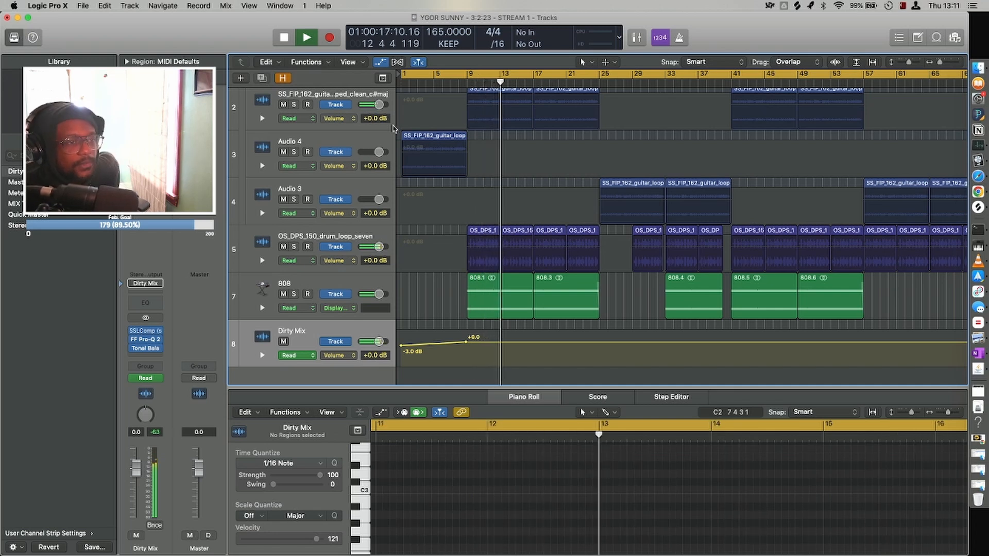
{"action": "key", "text": "space"}
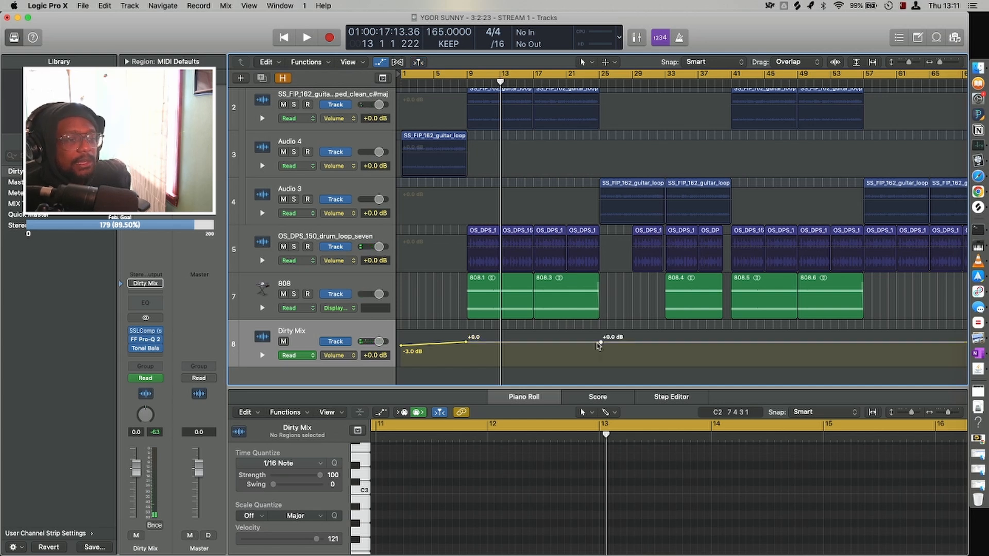
Lower the Dirty Mix volume automation between bars 25 and 41, from -2.2 dB at the start to -1.8 dB at the end.
{"action": "left_click", "coordinate": [598, 343]}
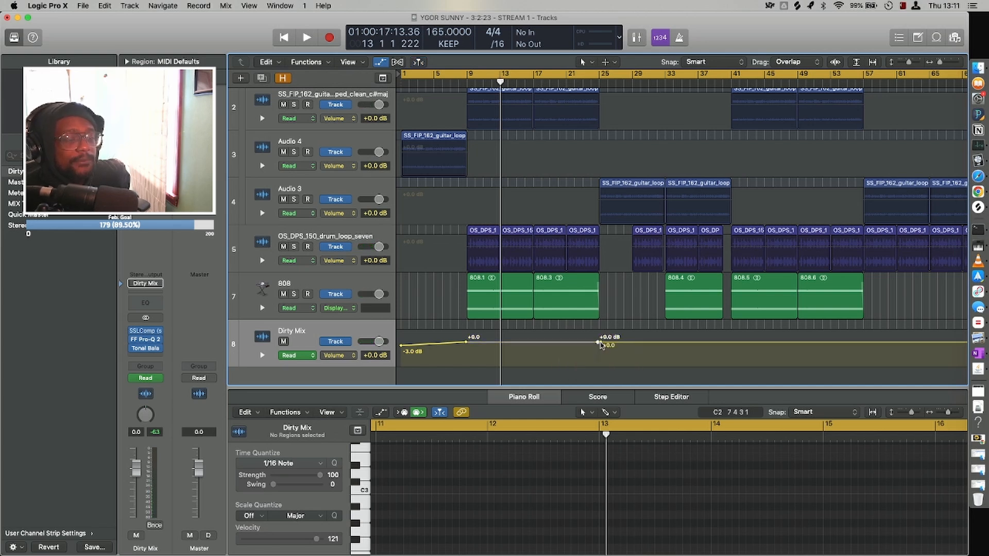
{"action": "left_click", "coordinate": [731, 342]}
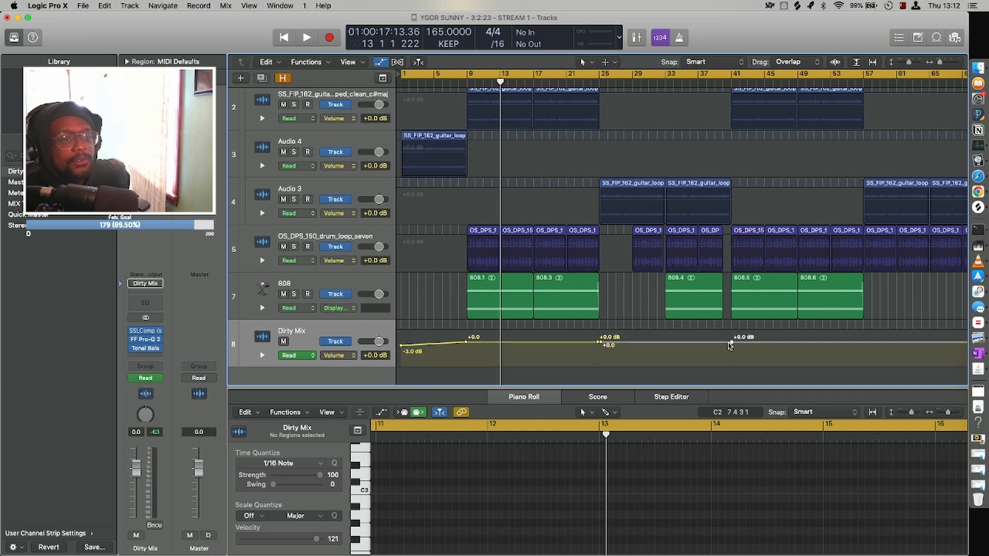
{"action": "left_click_drag", "start_coordinate": [601, 345], "coordinate": [598, 344]}
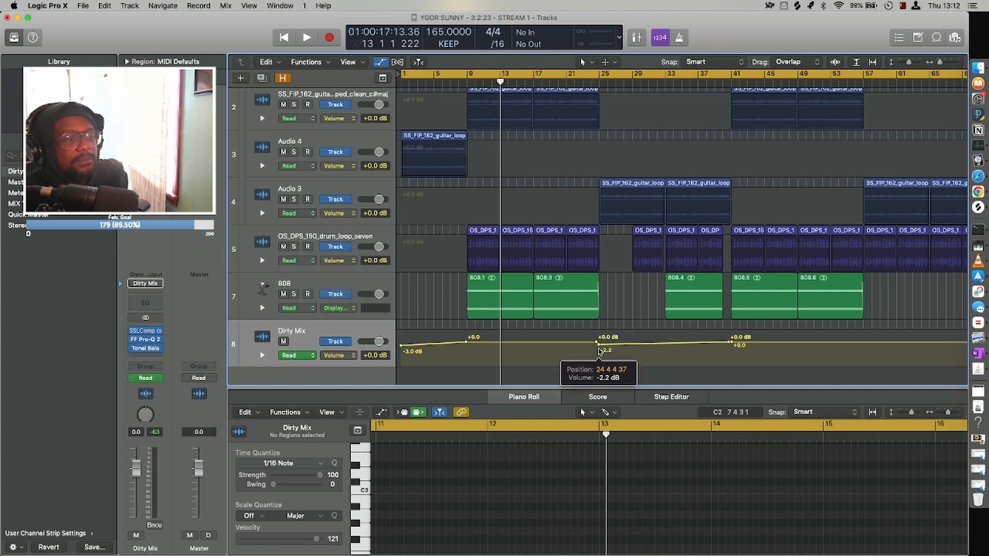
{"action": "scroll", "coordinate": [721, 332], "scroll_direction": "right", "scroll_amount": 5}
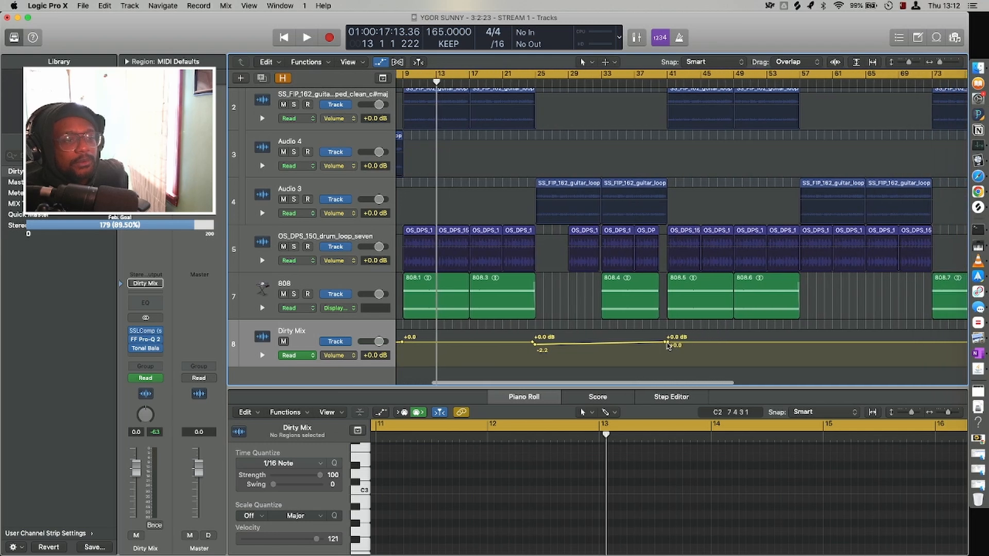
{"action": "left_click_drag", "start_coordinate": [666, 346], "coordinate": [667, 343]}
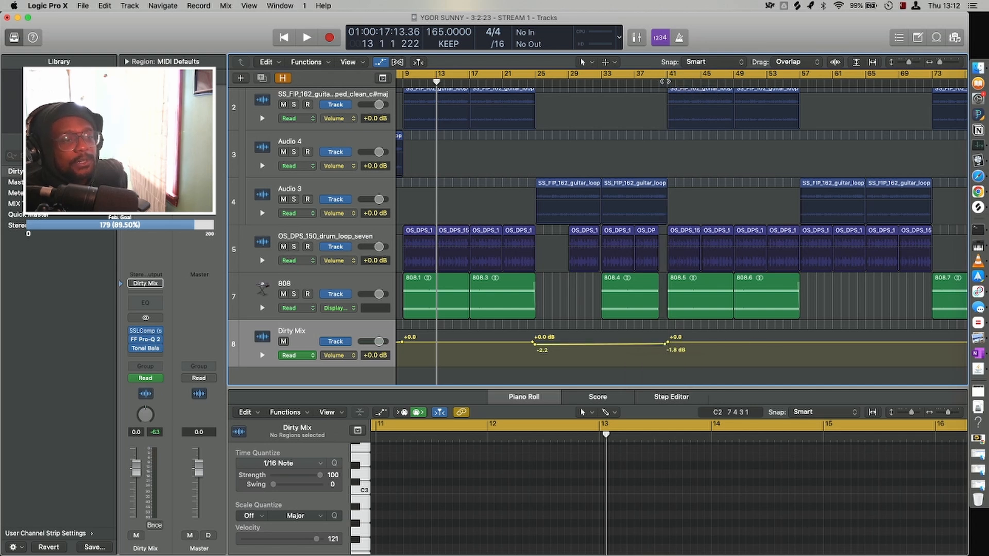
Lower the Dirty Mix volume automation between bars 57 and 73, from -2.2 dB at the start to -0.8 dB at the end.
{"action": "scroll", "coordinate": [664, 81], "scroll_direction": "right", "scroll_amount": 10}
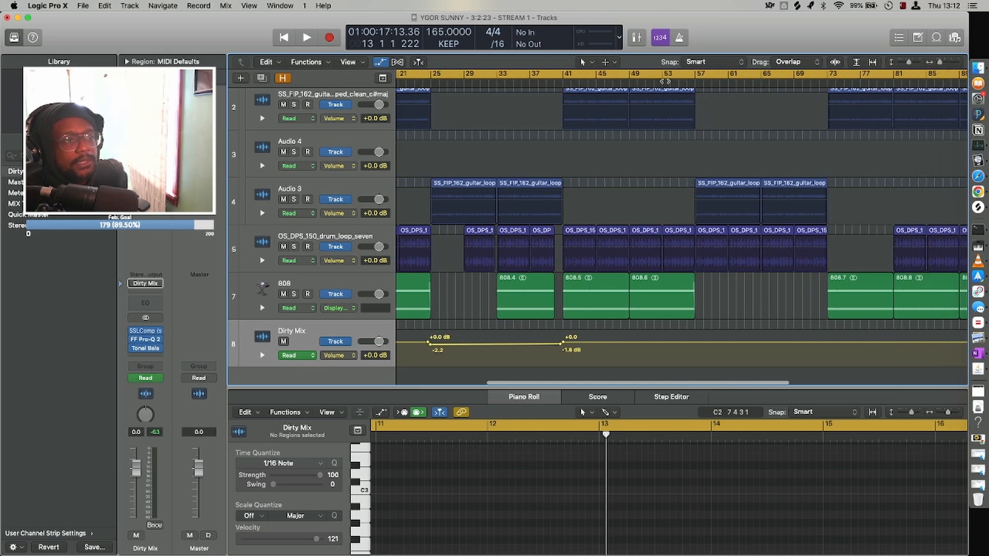
{"action": "scroll", "coordinate": [664, 81], "scroll_direction": "right", "scroll_amount": 10}
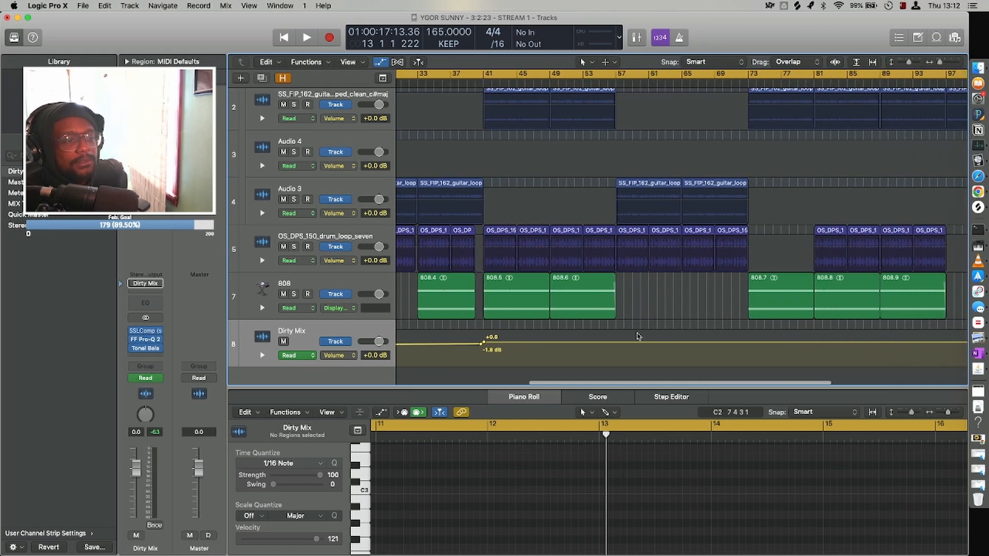
{"action": "left_click", "coordinate": [617, 344]}
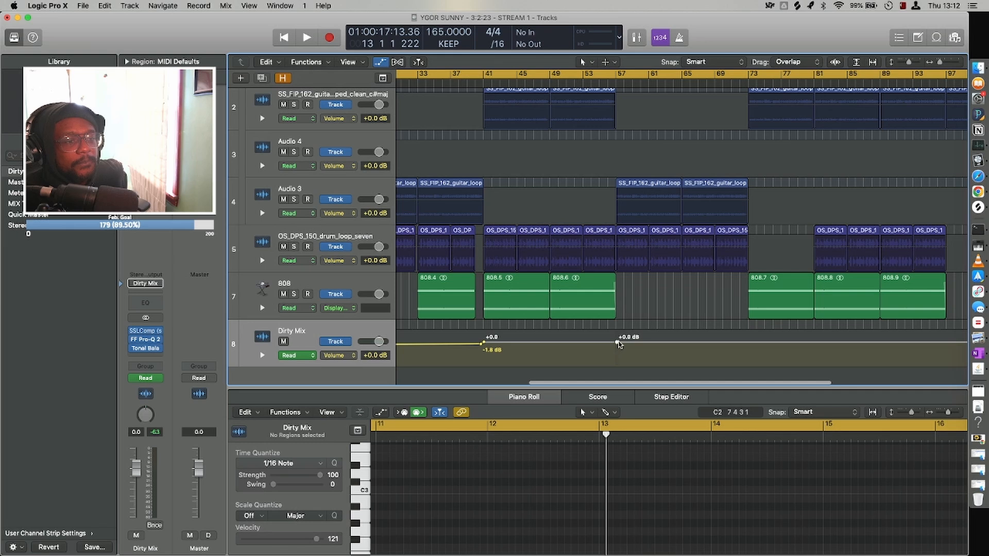
{"action": "left_click", "coordinate": [748, 343]}
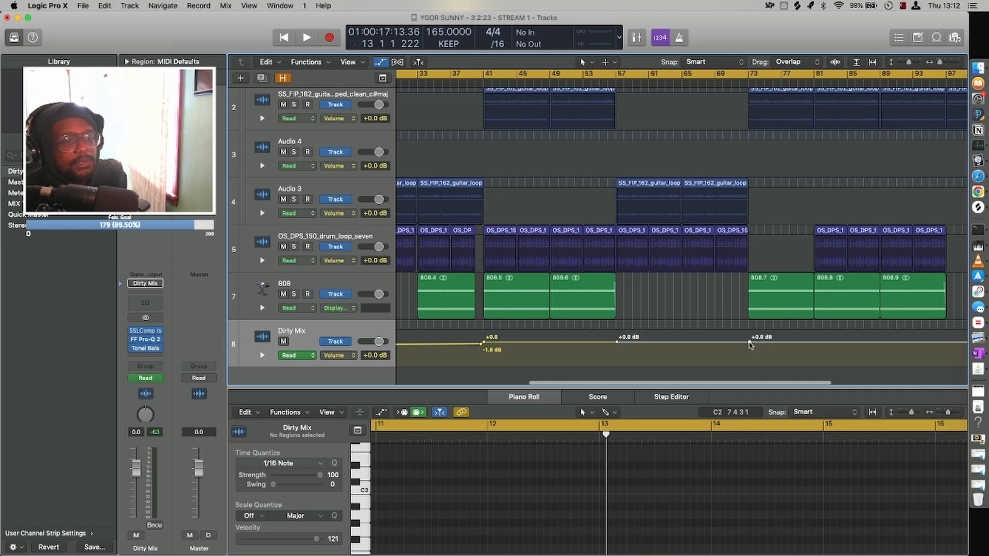
{"action": "left_click", "coordinate": [617, 343]}
{"action": "left_click", "coordinate": [613, 344]}
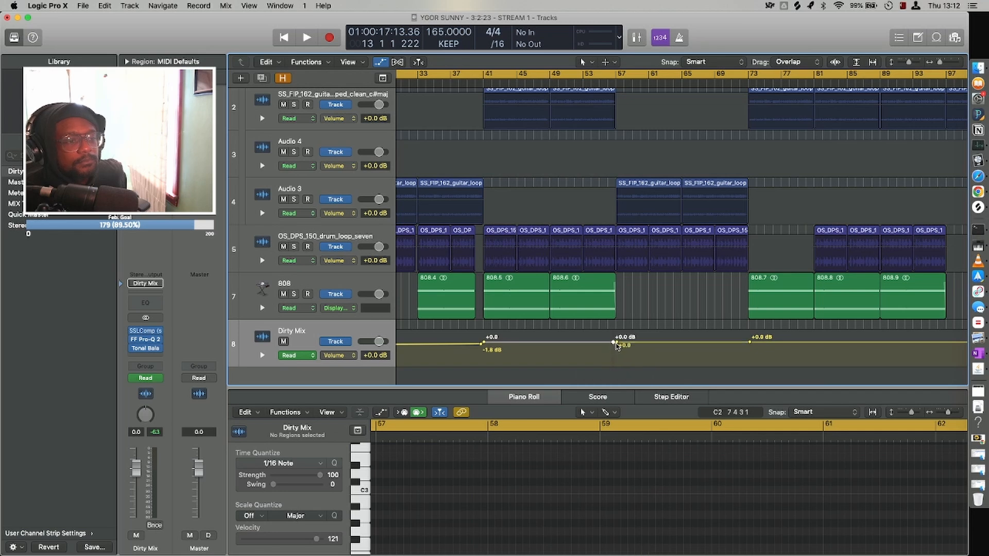
{"action": "left_click_drag", "start_coordinate": [617, 346], "coordinate": [615, 344]}
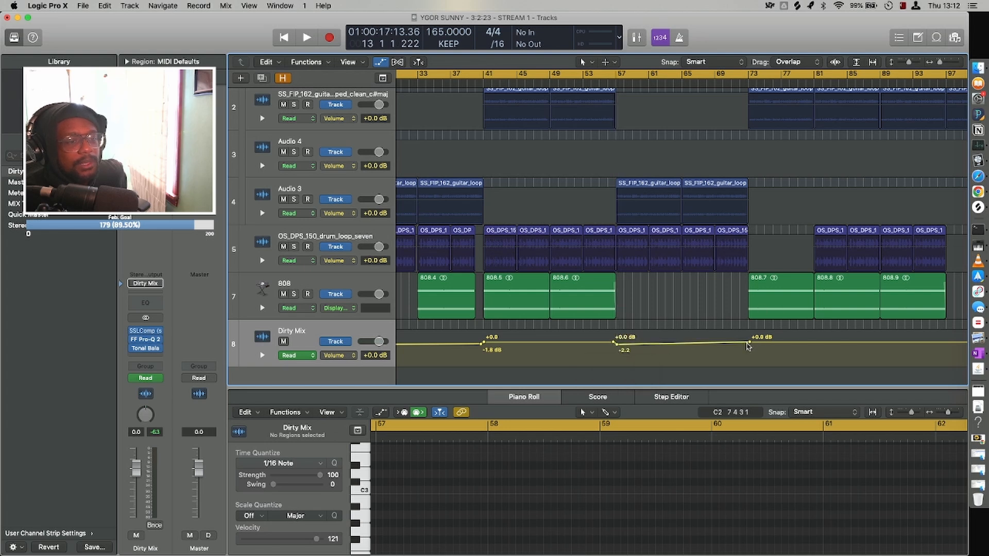
{"action": "left_click_drag", "start_coordinate": [748, 344], "coordinate": [747, 344]}
Add Dirty Mix volume points at bar 97 and about bar 102, and fade down to -6.1 dB at about bar 105.
{"action": "scroll", "coordinate": [707, 326], "scroll_direction": "right", "scroll_amount": 3}
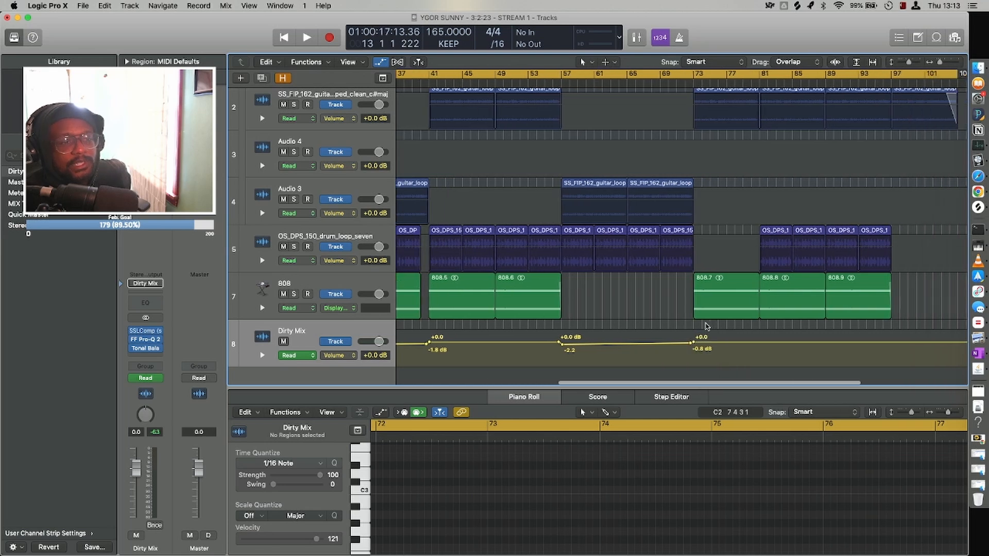
{"action": "scroll", "coordinate": [707, 325], "scroll_direction": "right", "scroll_amount": 10}
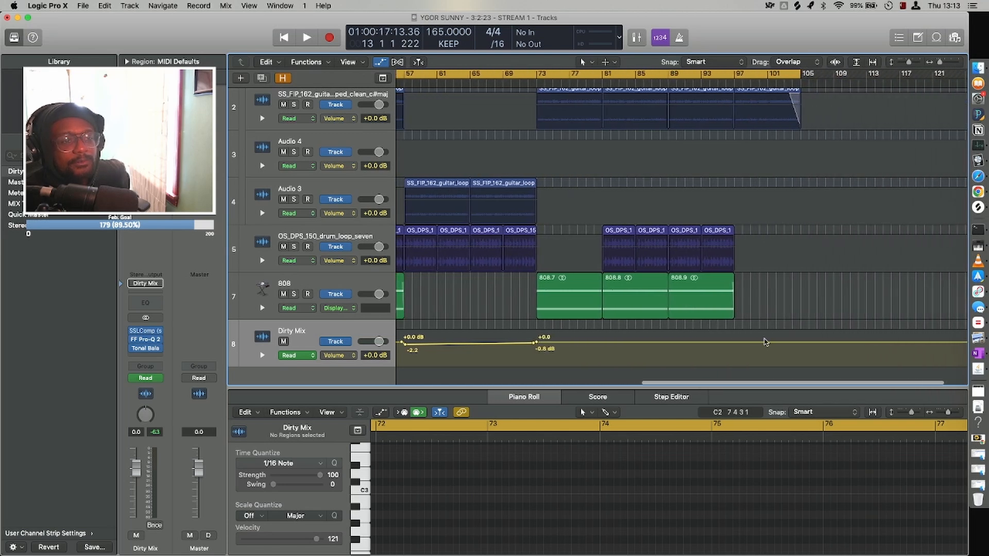
{"action": "left_click", "coordinate": [735, 343]}
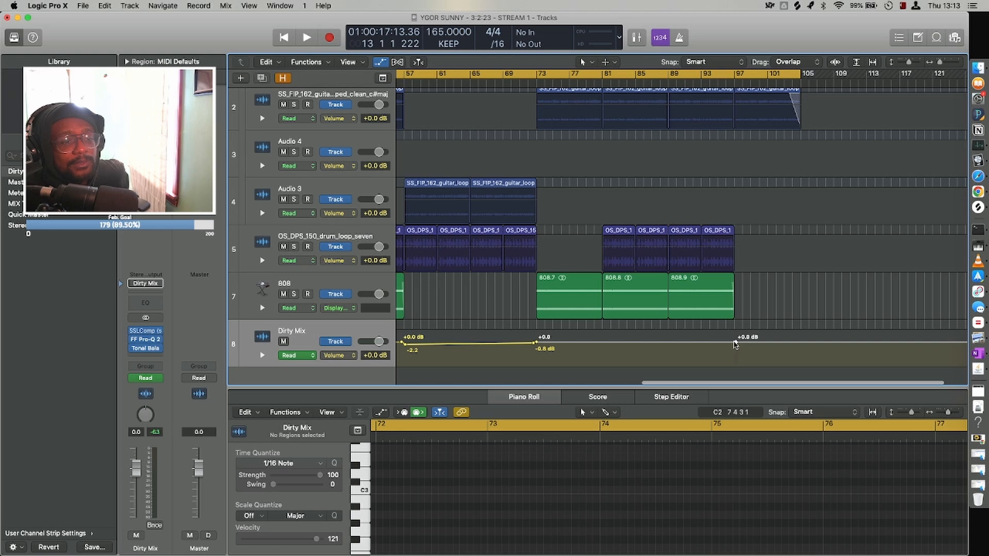
{"action": "left_click", "coordinate": [734, 344]}
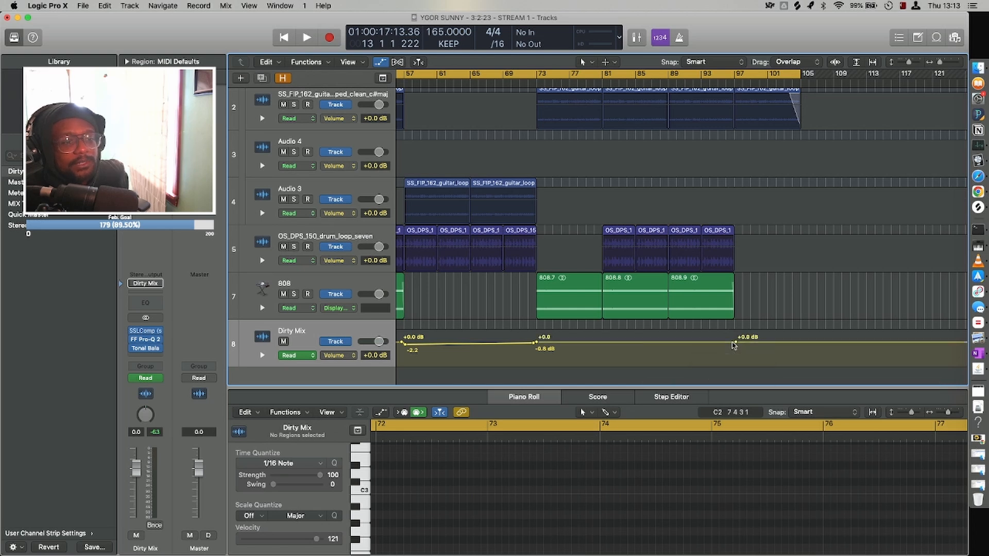
{"action": "left_click", "coordinate": [734, 344]}
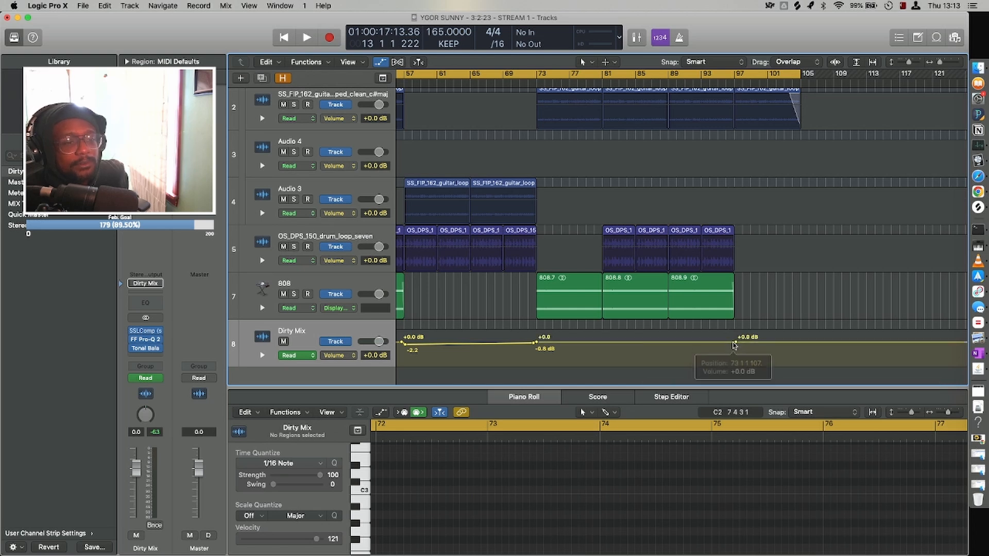
{"action": "left_click", "coordinate": [806, 344]}
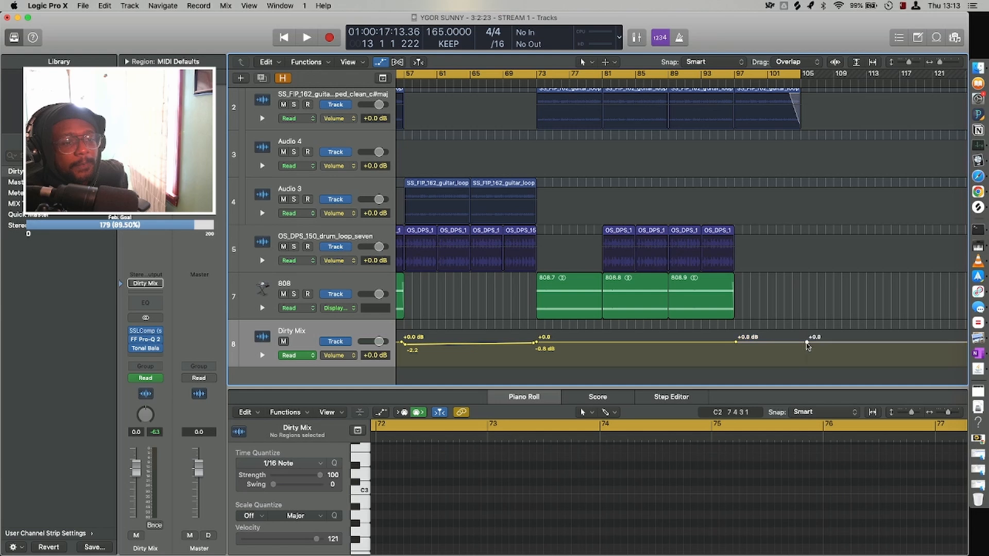
{"action": "left_click", "coordinate": [777, 343]}
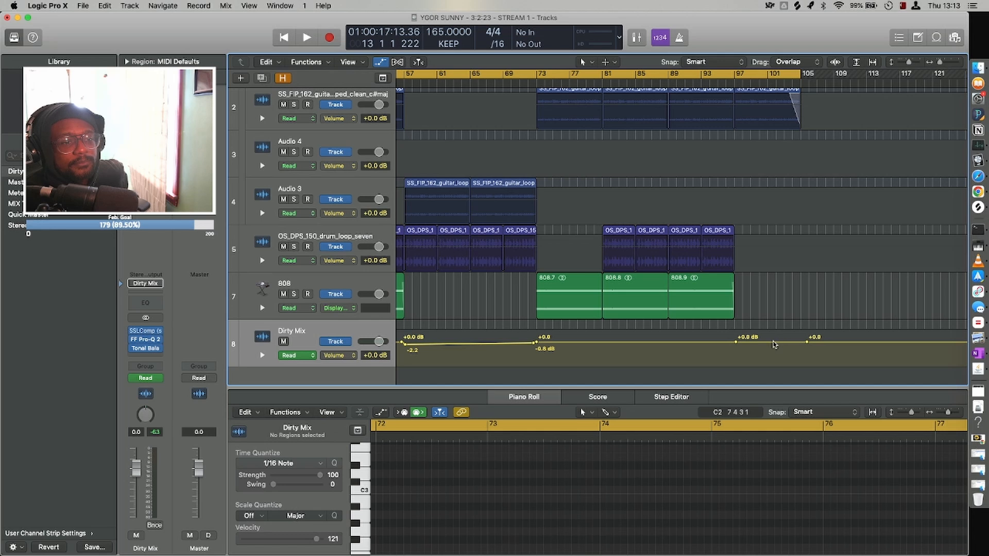
{"action": "left_click", "coordinate": [774, 342]}
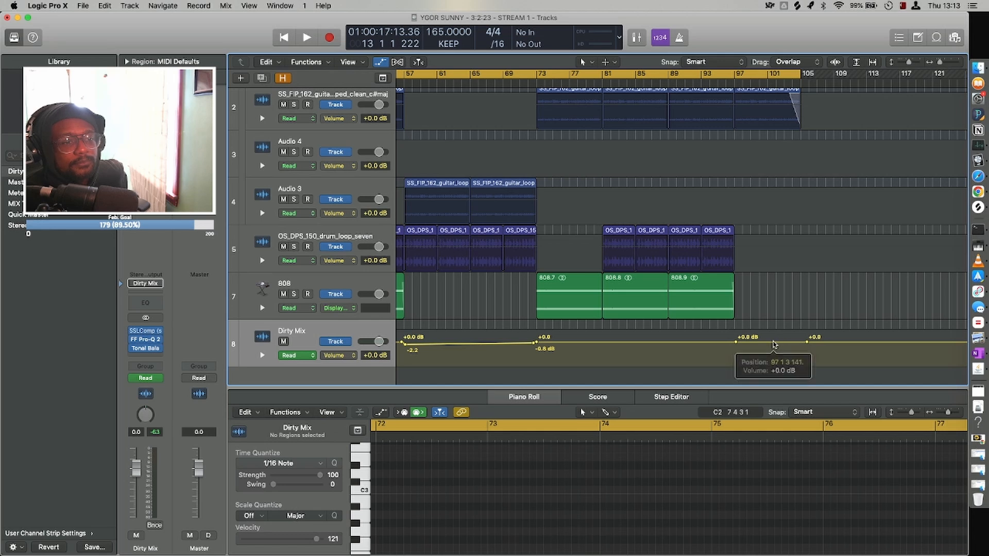
{"action": "left_click", "coordinate": [807, 342]}
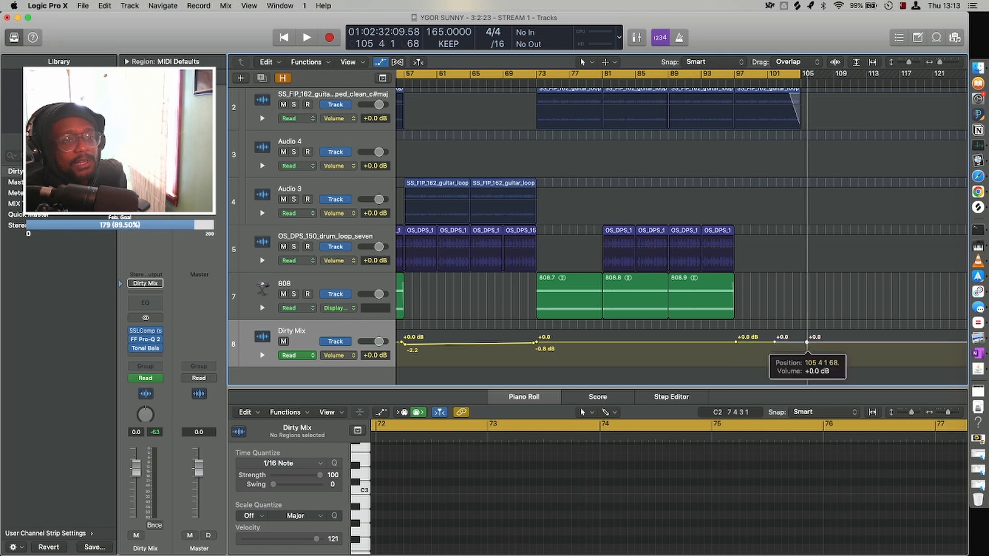
{"action": "mouse_move", "coordinate": [807, 343]}
{"action": "left_mouse_down"}
{"action": "mouse_move", "coordinate": [793, 343]}
{"action": "mouse_move", "coordinate": [798, 349]}
{"action": "left_mouse_up"}
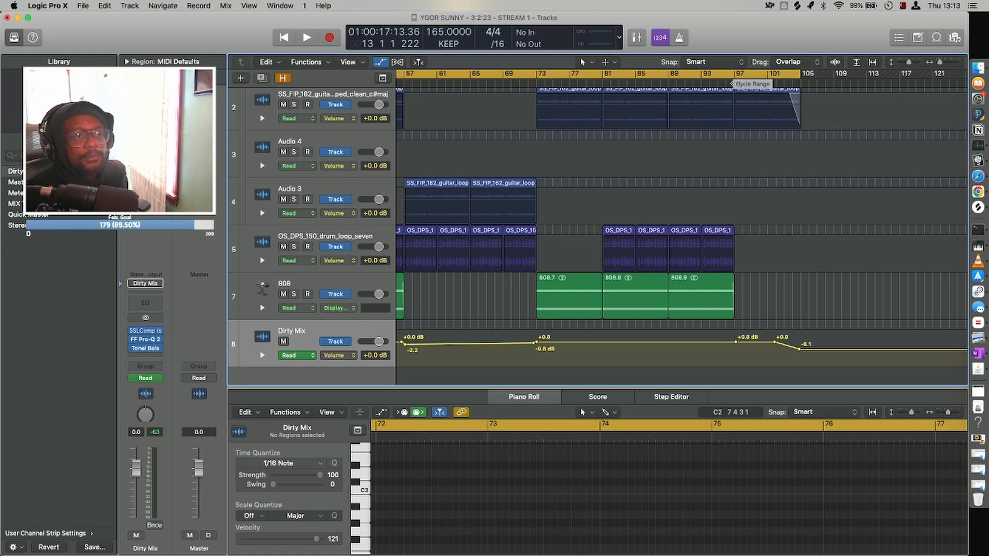
Play the ending fade from about bar 98 through the cycle restart at bar 1.
{"action": "left_click", "coordinate": [747, 81]}
{"action": "key", "text": "space"}
{"action": "scroll", "coordinate": [785, 197], "scroll_direction": "left", "scroll_amount": 15}
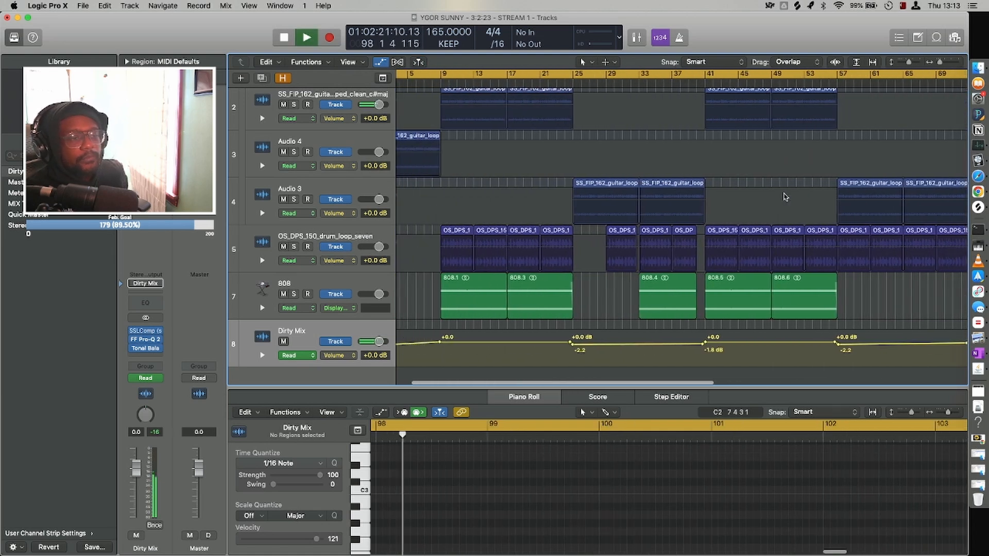
{"action": "scroll", "coordinate": [784, 197], "scroll_direction": "right", "scroll_amount": 15}
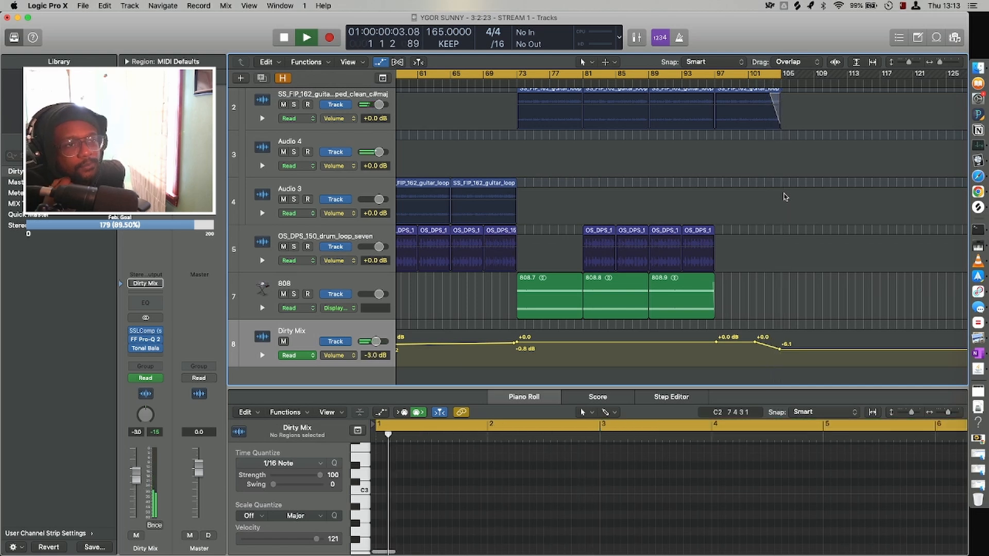
{"action": "key", "text": "space"}
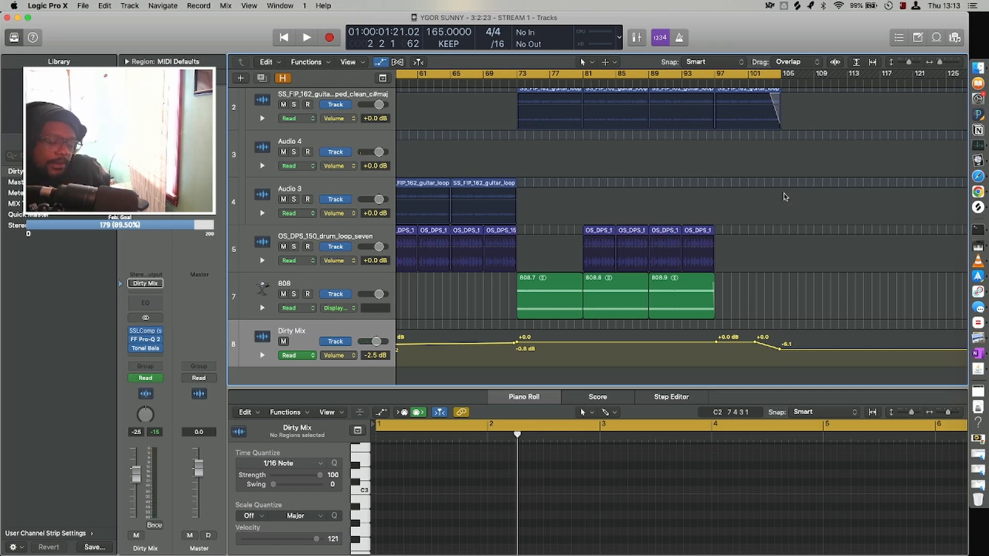
{"action": "scroll", "coordinate": [784, 197], "scroll_direction": "left", "scroll_amount": 15}
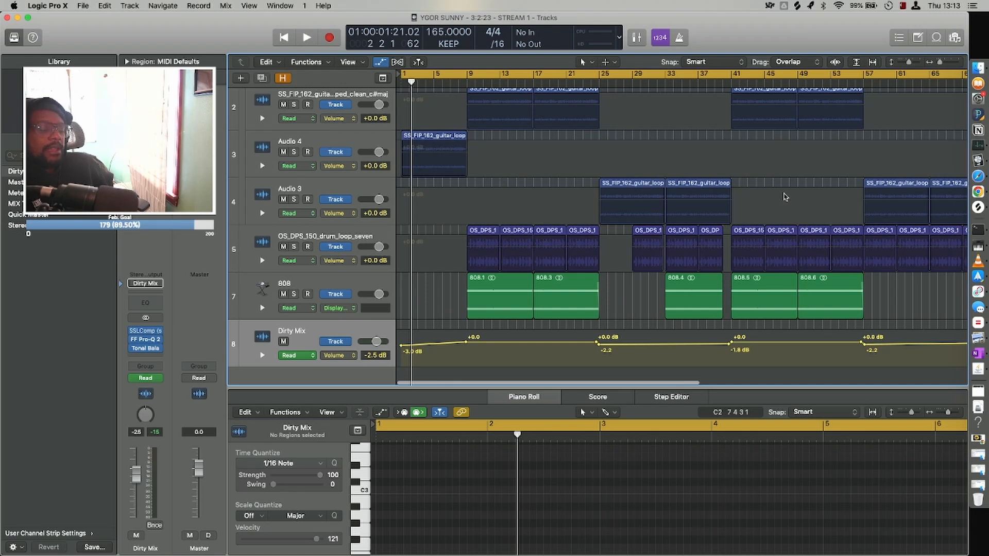
Hide the track automation and resize the tracks so the whole arrangement fits in view.
{"action": "key", "text": "a"}
{"action": "key", "text": "super+Up"}
{"action": "key", "text": "super+Left"}
{"action": "key", "text": "super+Left"}
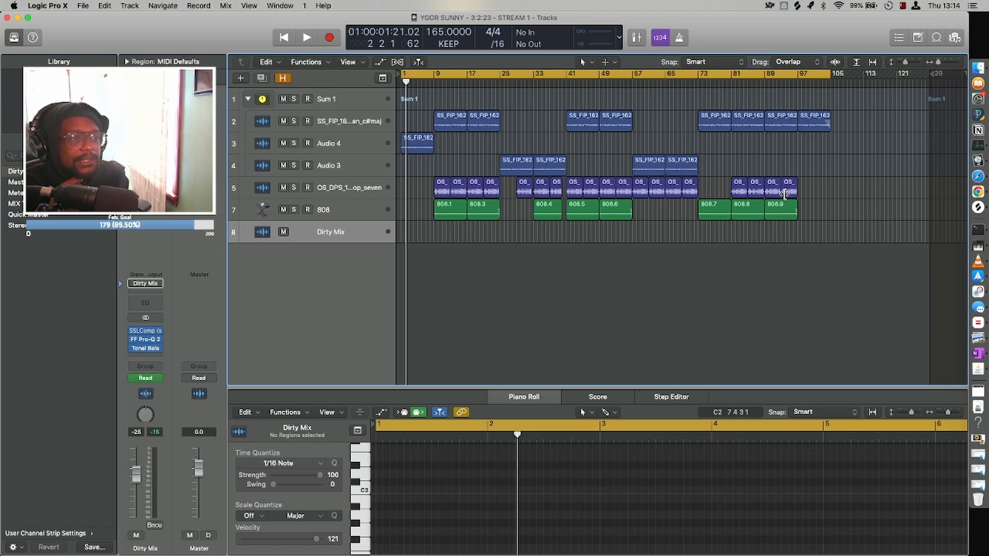
{"action": "key", "text": "super+Down"}
{"action": "key", "text": "super+Down"}
{"action": "key", "text": "super+Down"}
{"action": "key", "text": "super+Down"}
{"action": "key", "text": "super+Down"}
{"action": "key", "text": "super+Down"}
{"action": "key", "text": "super+Down"}
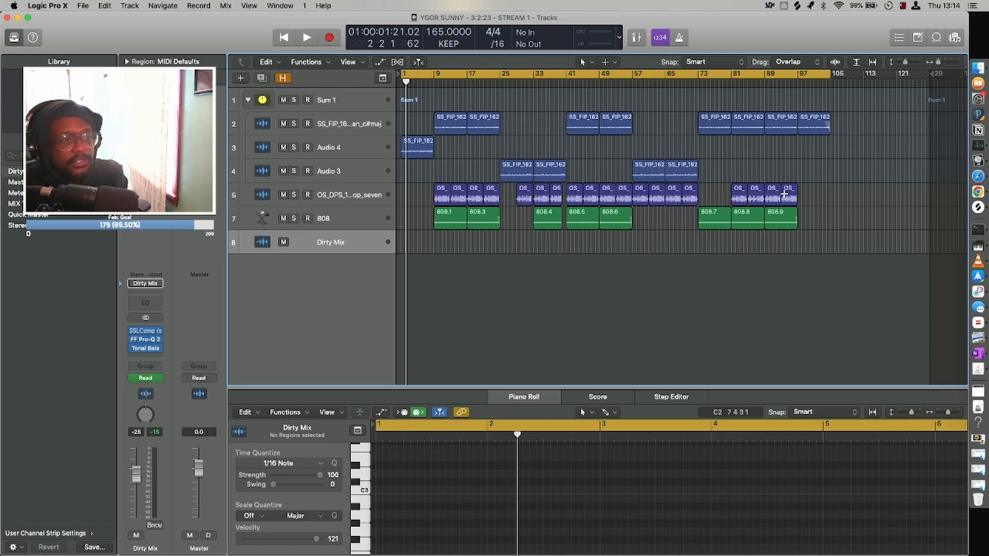
{"action": "key", "text": "super+Right"}
{"action": "key", "text": "super+Right"}
{"action": "key", "text": "super+Up"}
{"action": "key", "text": "super+Up"}
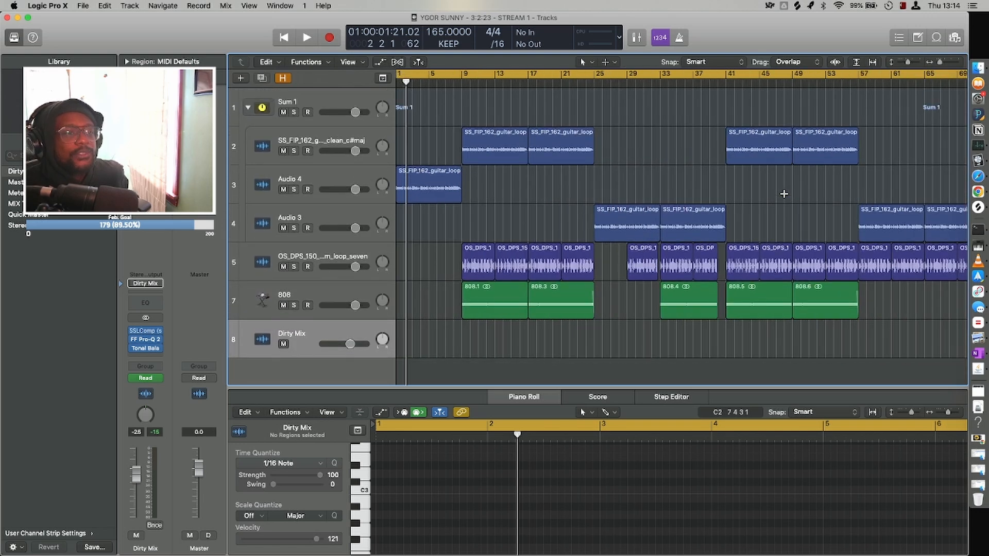
{"action": "key", "text": "super+Left"}
{"action": "key", "text": "super+Left"}
{"action": "key", "text": "super+Up"}
{"action": "key", "text": "super+Up"}
{"action": "key", "text": "super+Up"}
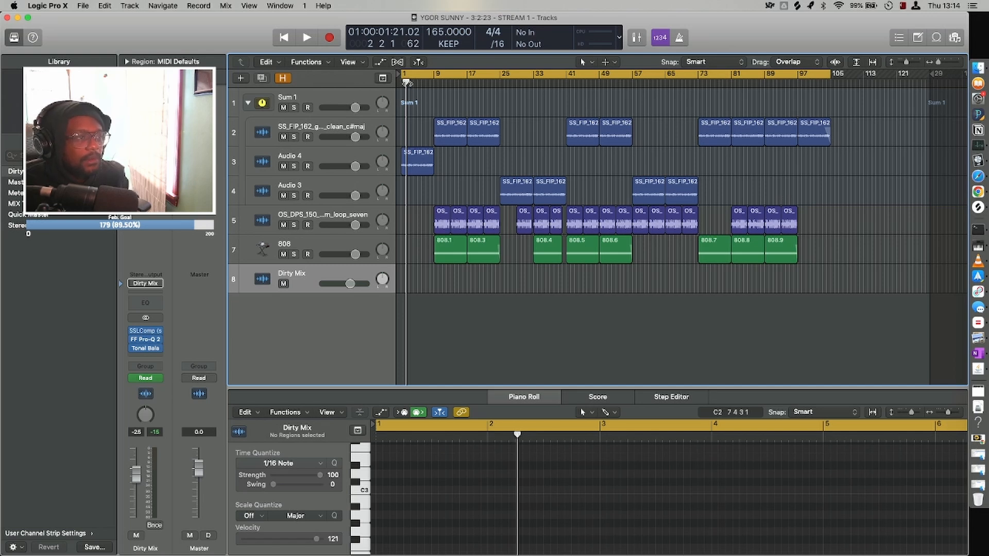
Return the playhead to bar 1 and create an empty duplicate of the 808 track below it.
{"action": "left_click", "coordinate": [404, 82]}
{"action": "left_click", "coordinate": [261, 244]}
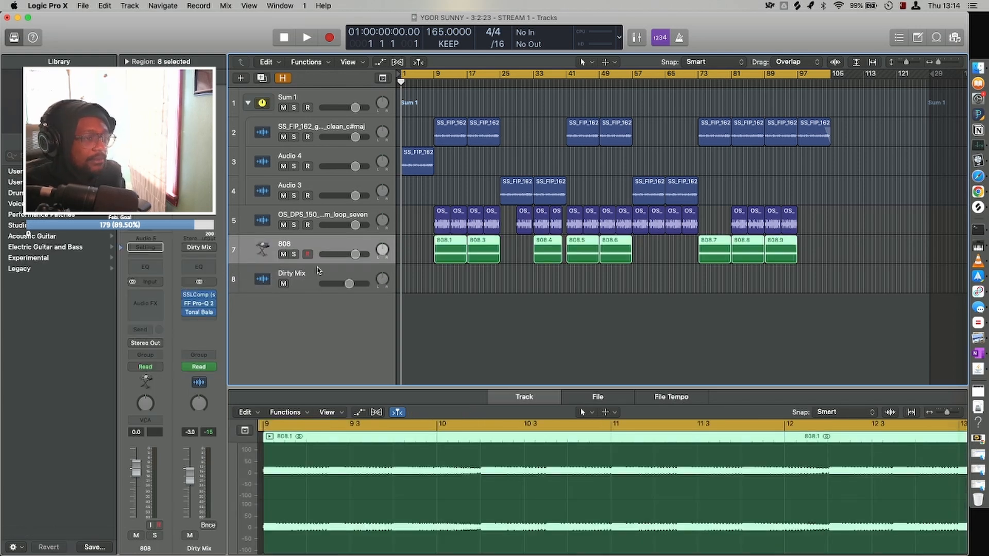
{"action": "key", "text": "super+d"}
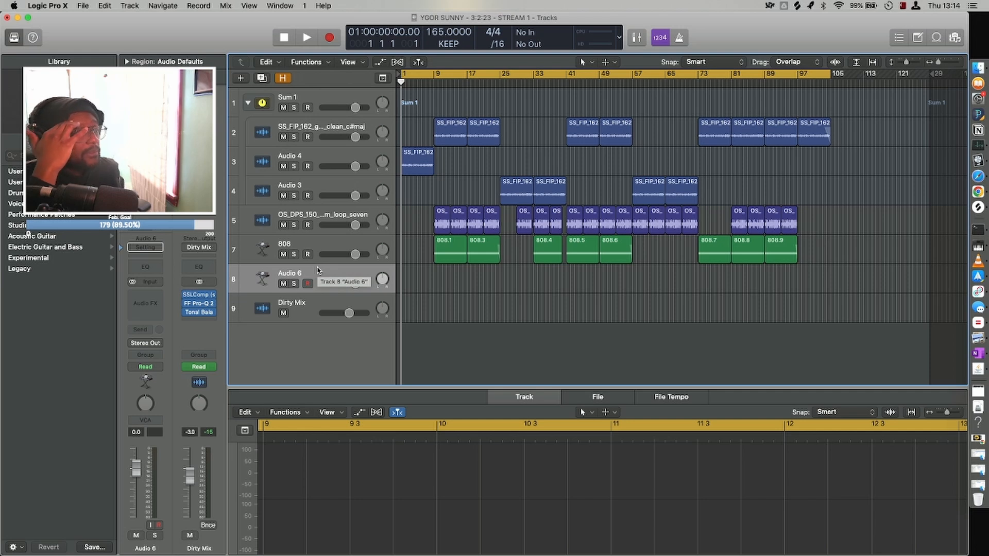
Split the first two 808 regions at bars 13 and 21.
{"action": "key", "text": "super+Right"}
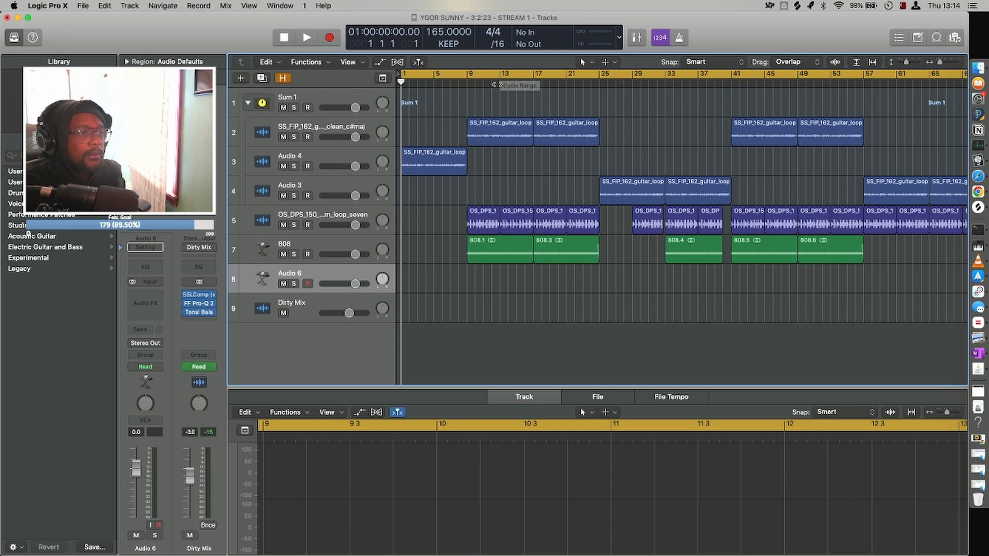
{"action": "left_click", "coordinate": [499, 77]}
{"action": "left_click", "coordinate": [504, 251]}
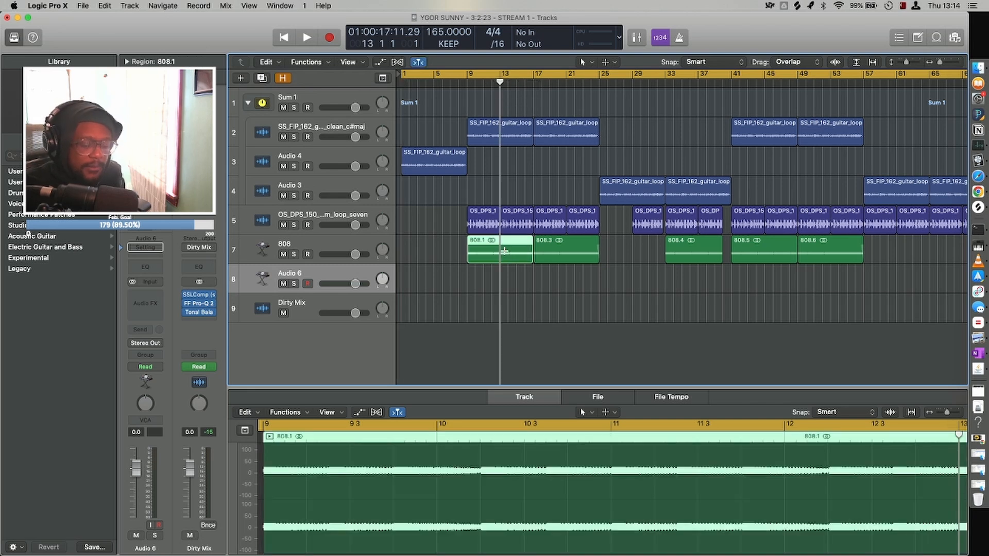
{"action": "key", "text": "super+t"}
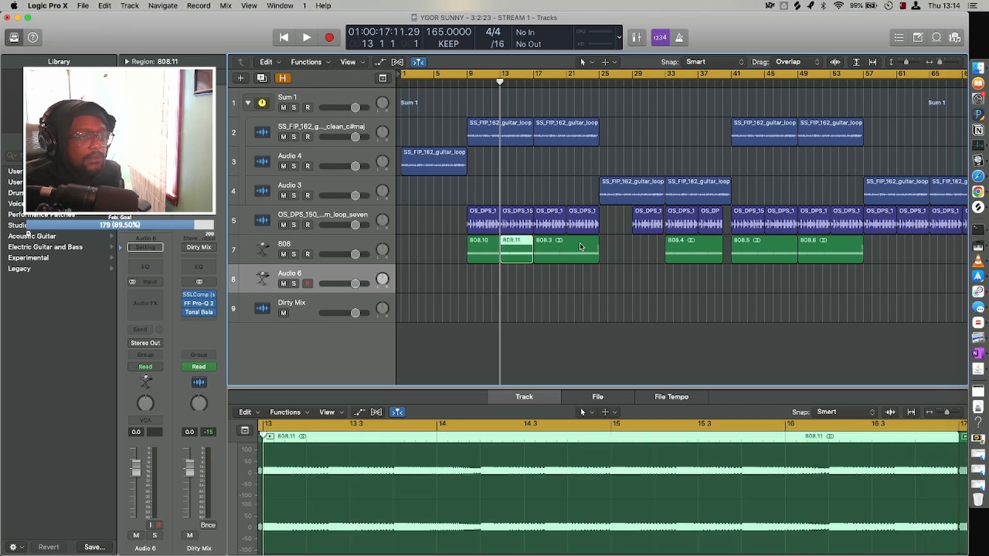
{"action": "left_click", "coordinate": [566, 81]}
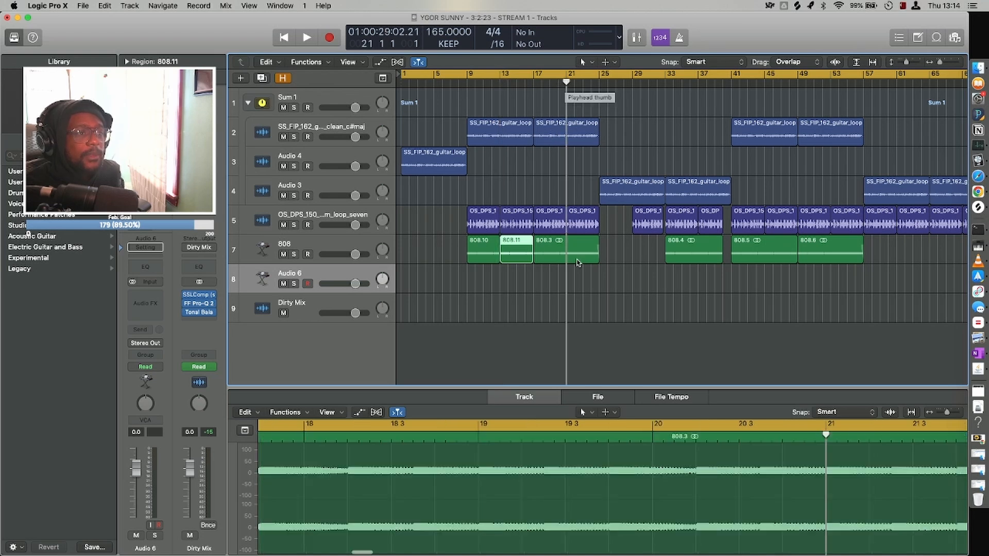
{"action": "left_click", "coordinate": [562, 256]}
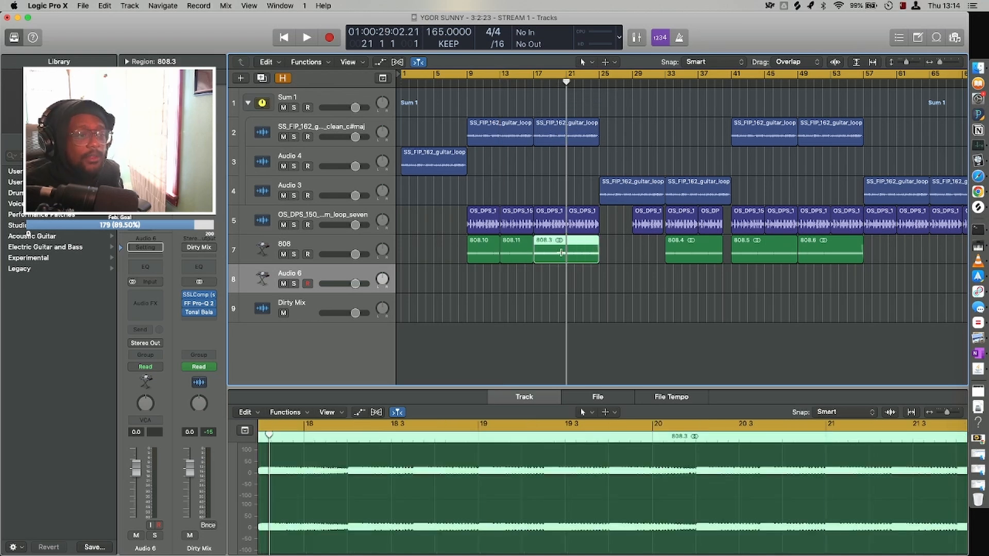
{"action": "key", "text": "super+t"}
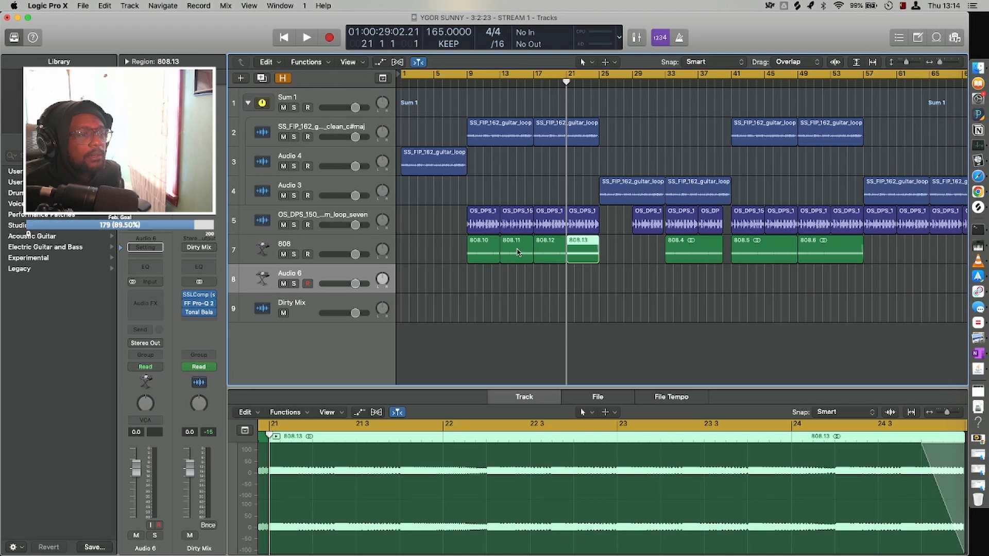
Move the 808 pieces starting at bars 13 and 21 to the new track, keeping their positions.
{"action": "left_click_drag", "start_coordinate": [518, 253], "coordinate": [518, 281]}
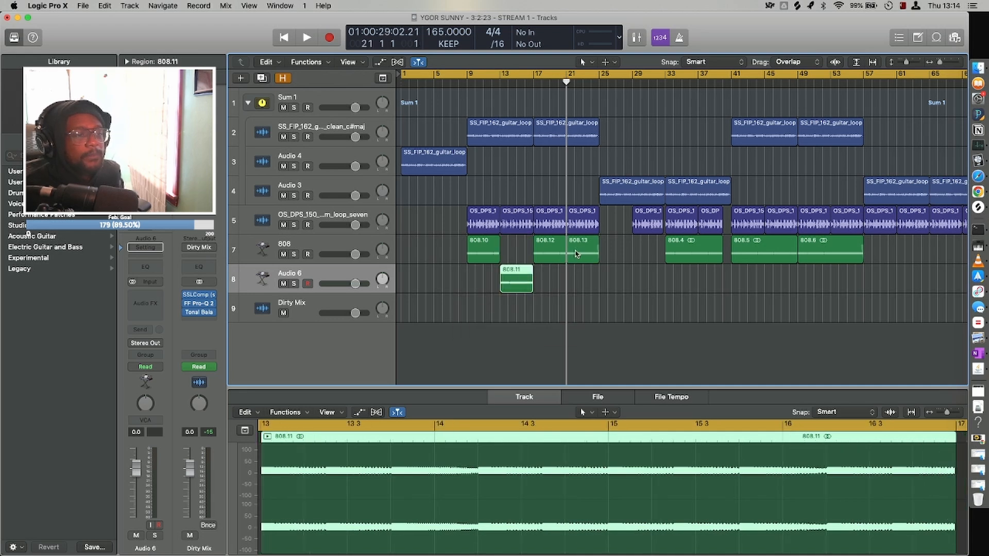
{"action": "left_click_drag", "start_coordinate": [577, 253], "coordinate": [577, 282]}
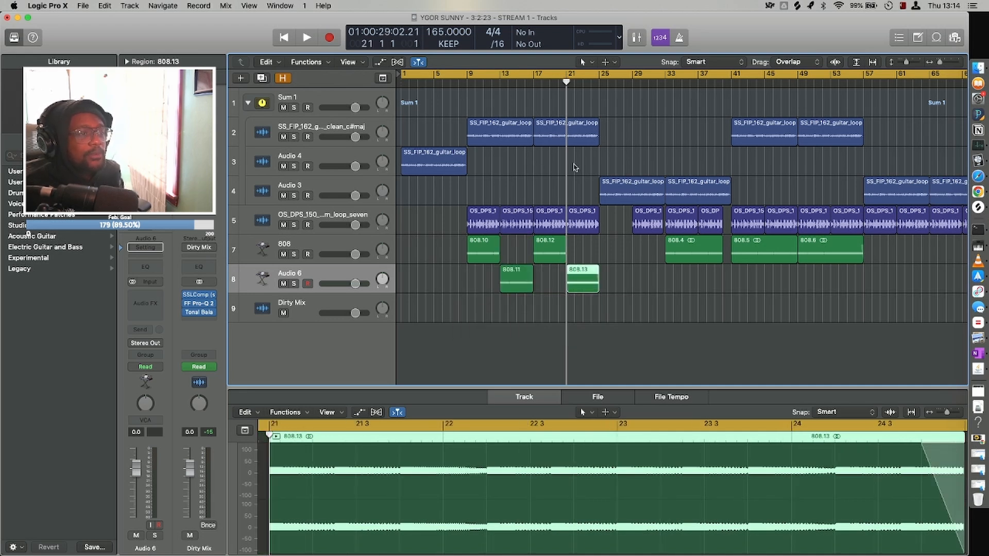
{"action": "left_click_drag", "start_coordinate": [575, 169], "coordinate": [482, 142]}
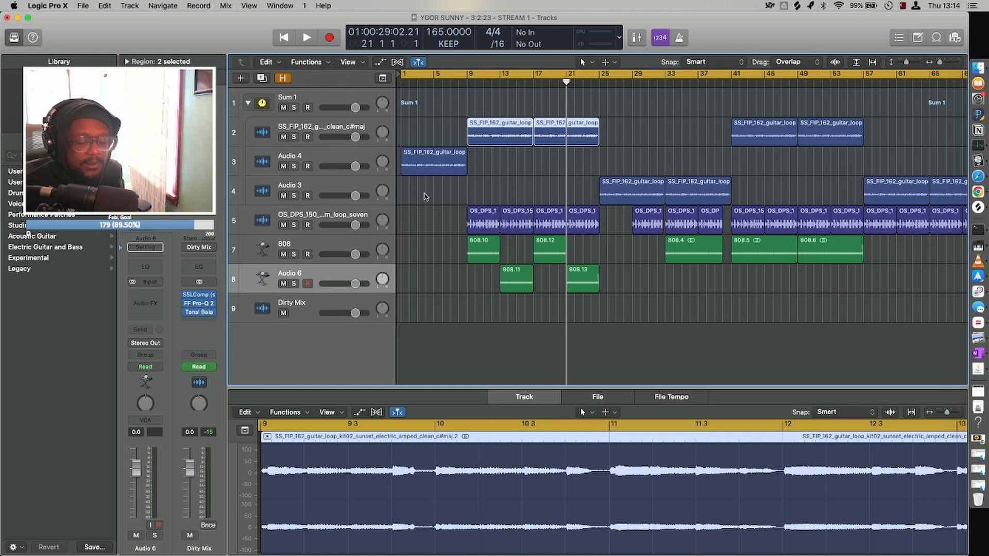
Rename the new track as 808 2.
{"action": "key", "text": "shift+Return"}
{"action": "type", "text": "808"}
{"action": "key", "text": "Return"}
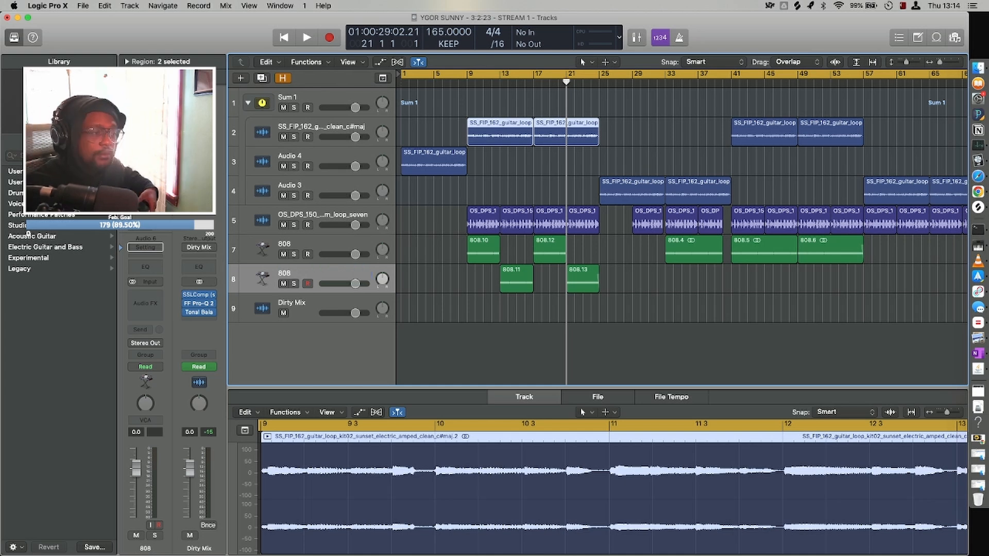
{"action": "key", "text": "shift+Return"}
{"action": "type", "text": "2"}
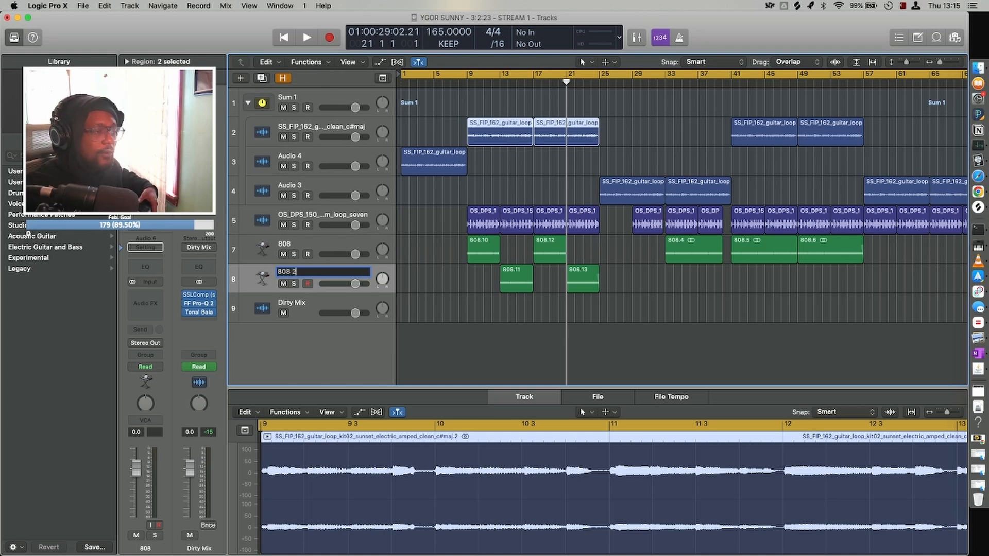
{"action": "key", "text": "Return"}
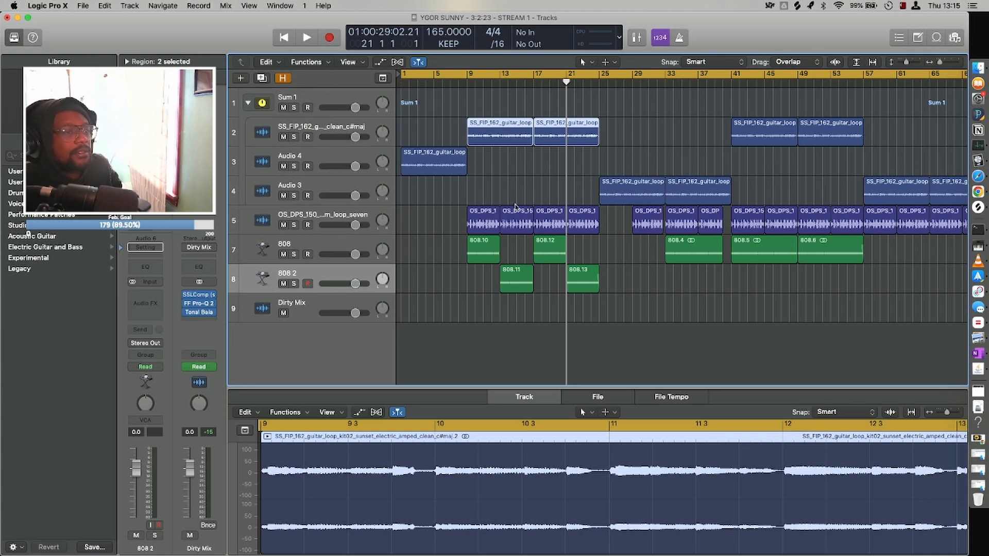
Set the cycle range to the two guitar loop regions between bars 9 and 25.
{"action": "left_click_drag", "start_coordinate": [594, 162], "coordinate": [488, 124]}
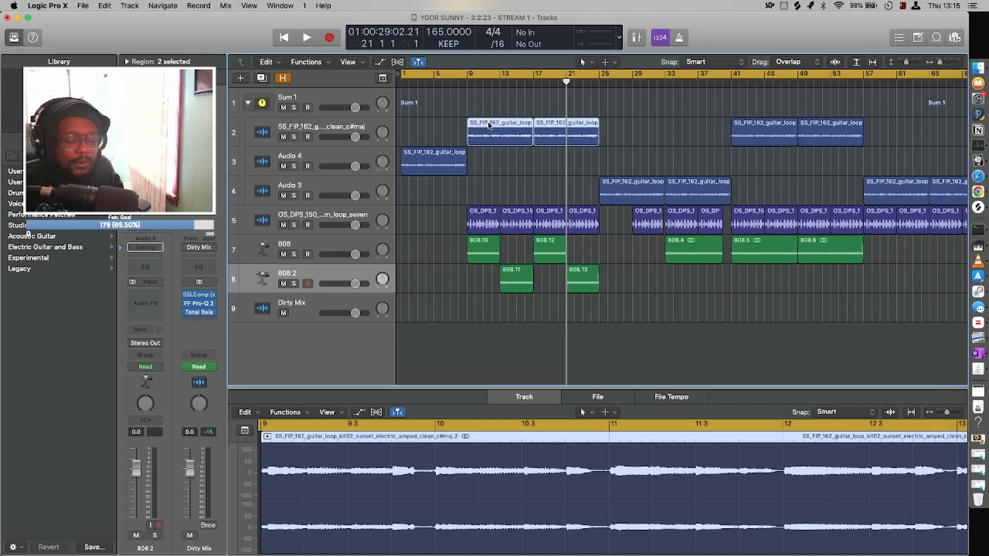
{"action": "key", "text": "super+u"}
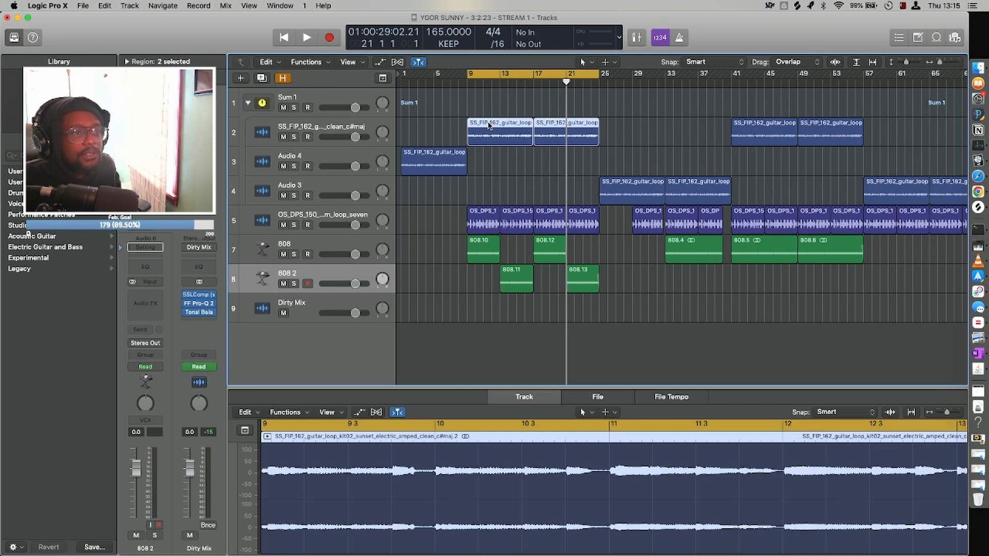
Insert a stereo Bitcrusher on the 808 2 track and lower its volume to -2.5 dB.
{"action": "left_click", "coordinate": [334, 275]}
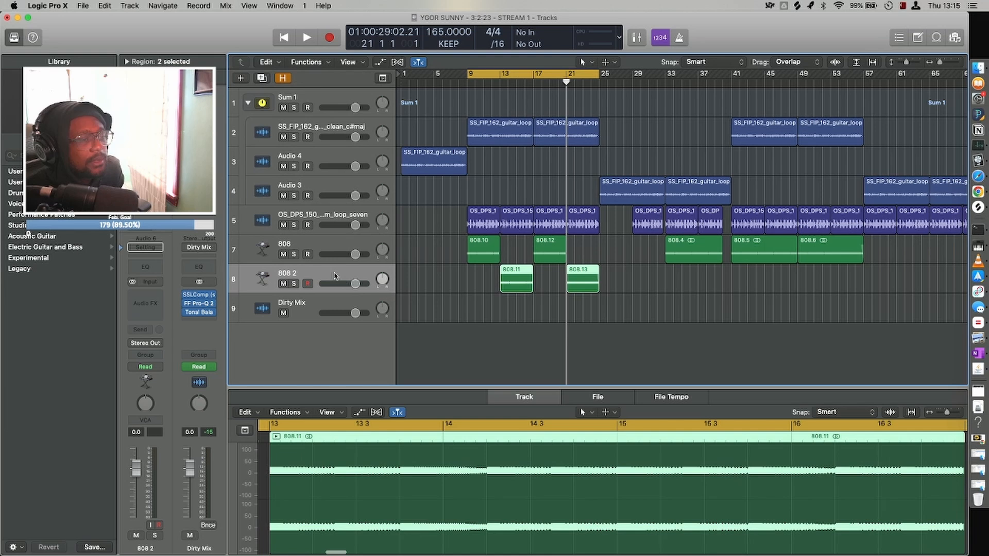
{"action": "left_click", "coordinate": [148, 296]}
{"action": "mouse_move", "coordinate": [182, 332]}
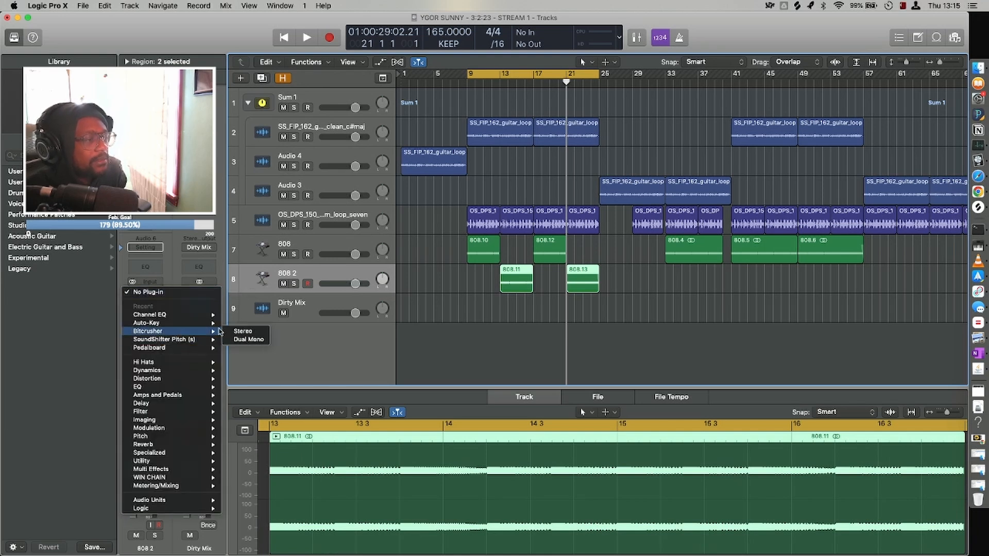
{"action": "left_click", "coordinate": [239, 331]}
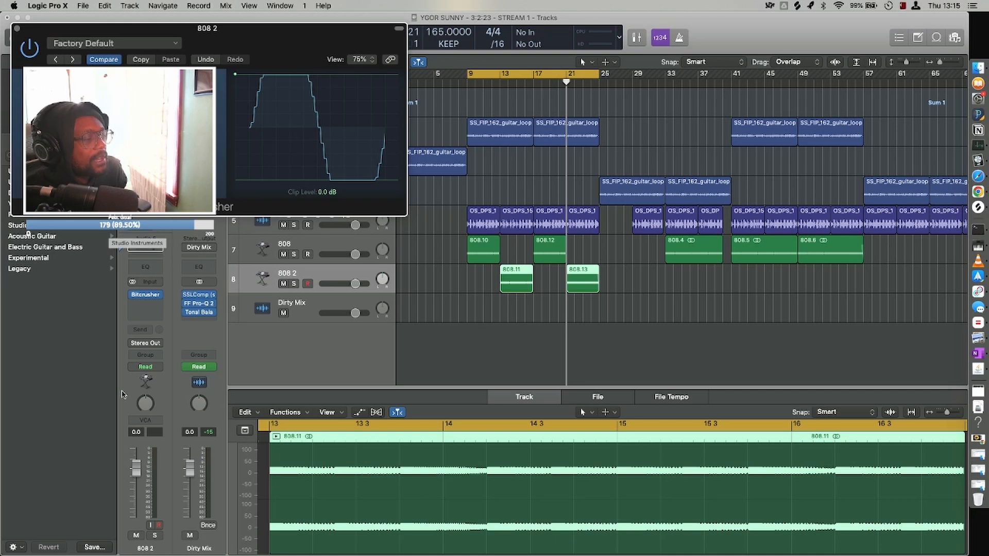
{"action": "left_click_drag", "start_coordinate": [135, 469], "coordinate": [133, 482]}
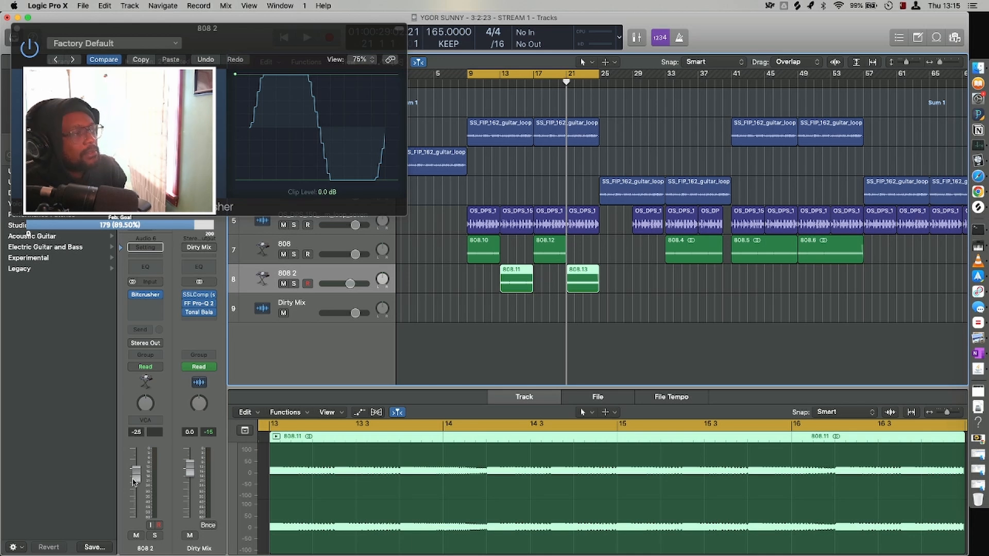
Play the cycled section between bars 9 and 25 to check the Bitcrusher on the 808.
{"action": "key", "text": "space"}
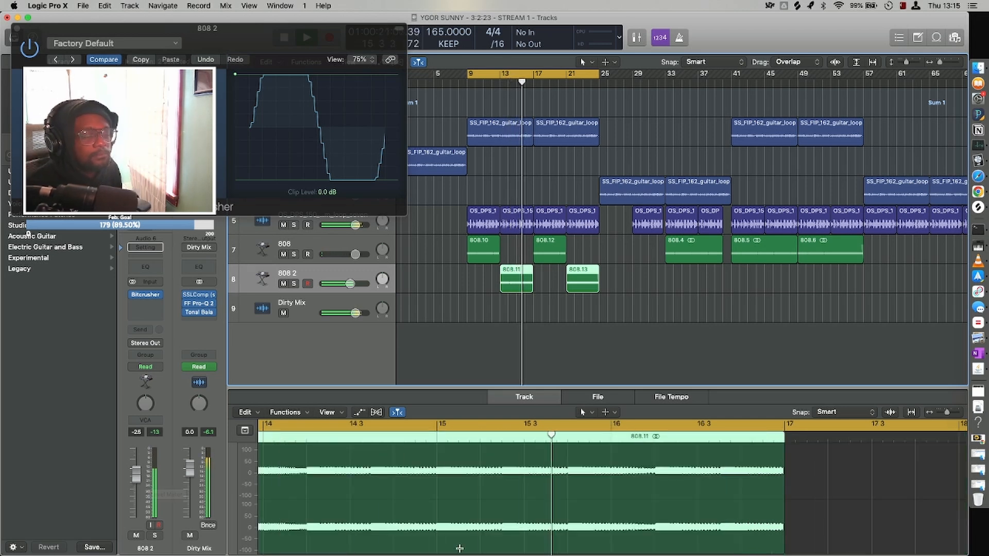
{"action": "scroll", "coordinate": [624, 351], "scroll_direction": "down", "scroll_amount": 3}
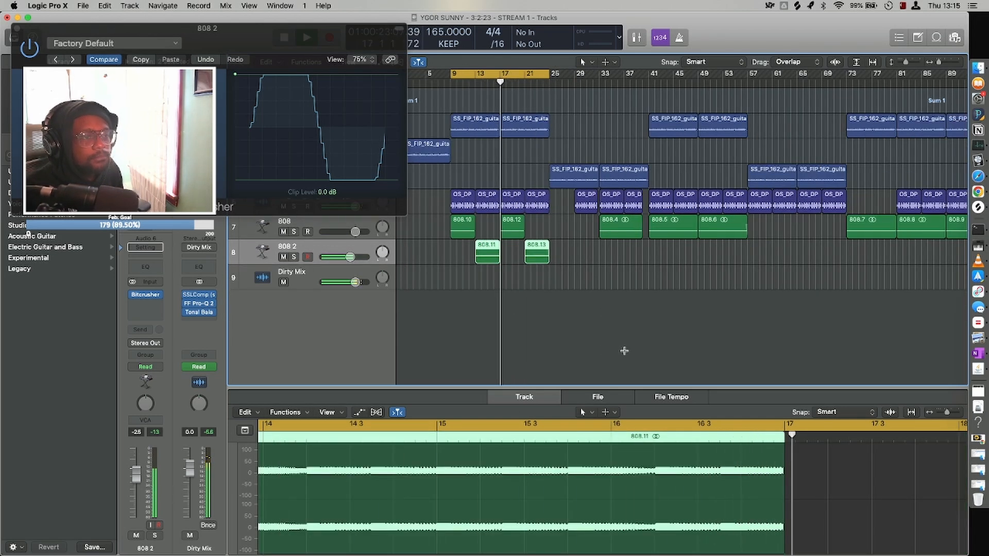
{"action": "scroll", "coordinate": [625, 350], "scroll_direction": "down", "scroll_amount": 1}
{"action": "scroll", "coordinate": [626, 354], "scroll_direction": "right", "scroll_amount": 2}
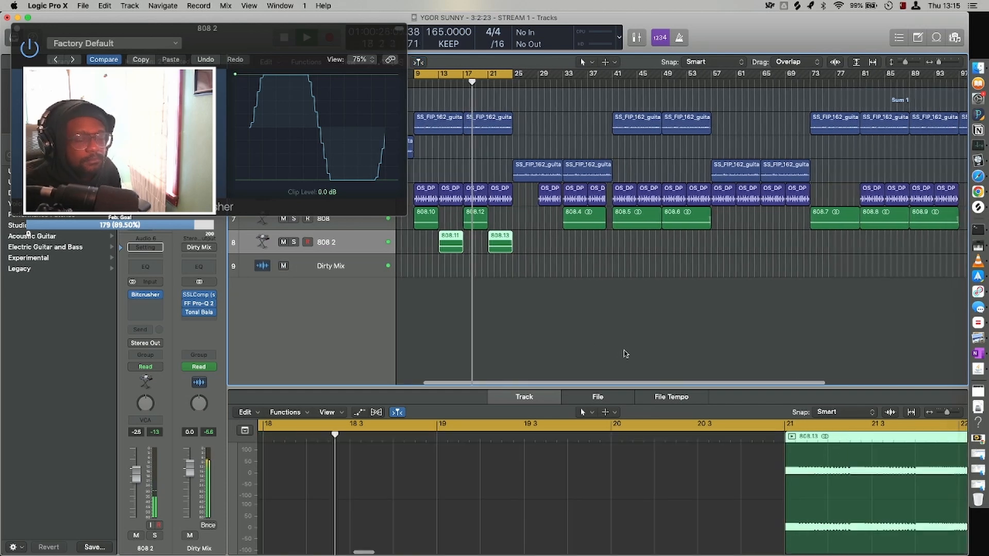
{"action": "scroll", "coordinate": [625, 353], "scroll_direction": "down", "scroll_amount": 2}
{"action": "scroll", "coordinate": [625, 351], "scroll_direction": "down", "scroll_amount": 1}
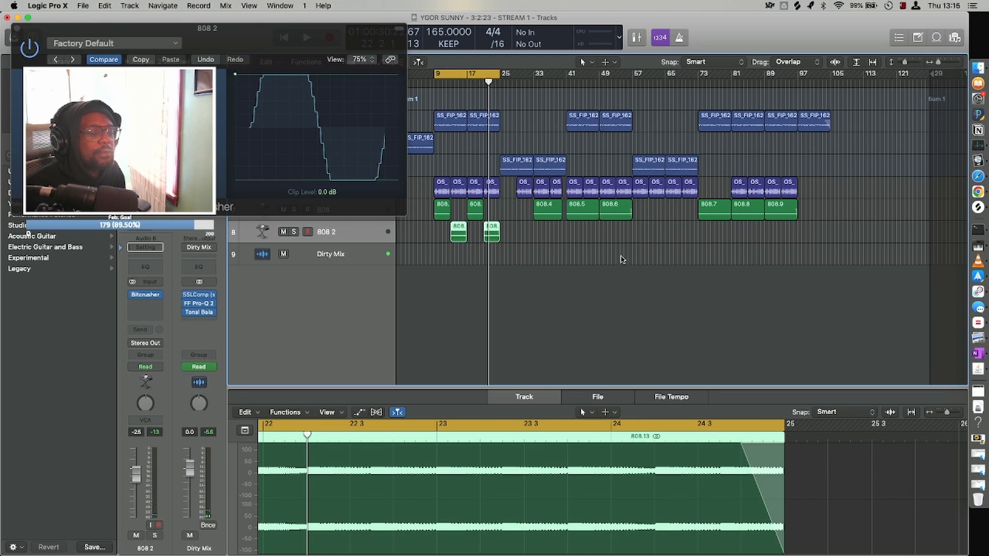
Replace the 808 regions between bars 41 and 57 with a copy of the alternating 808 and 808 2 pieces from bar 9.
{"action": "left_click_drag", "start_coordinate": [623, 253], "coordinate": [575, 211]}
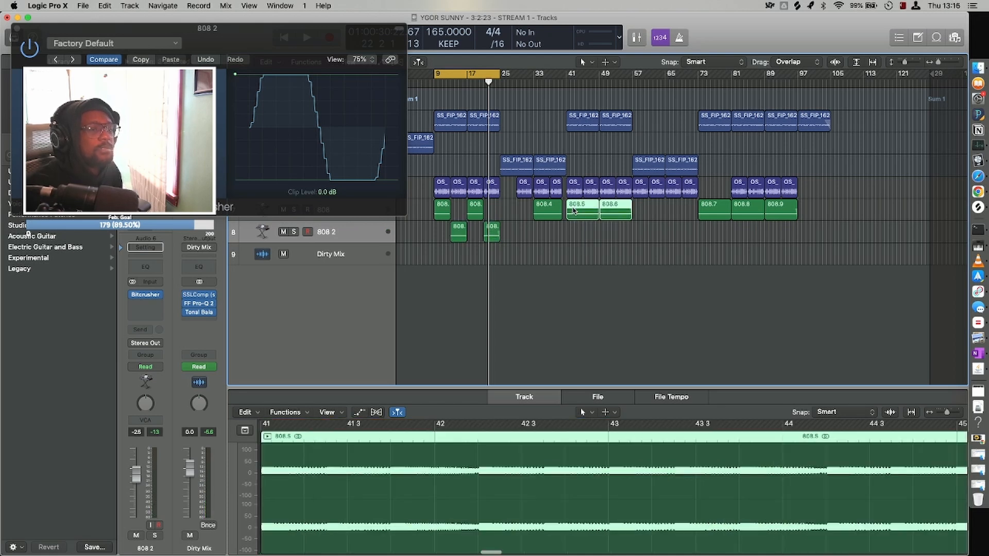
{"action": "left_click", "coordinate": [564, 229]}
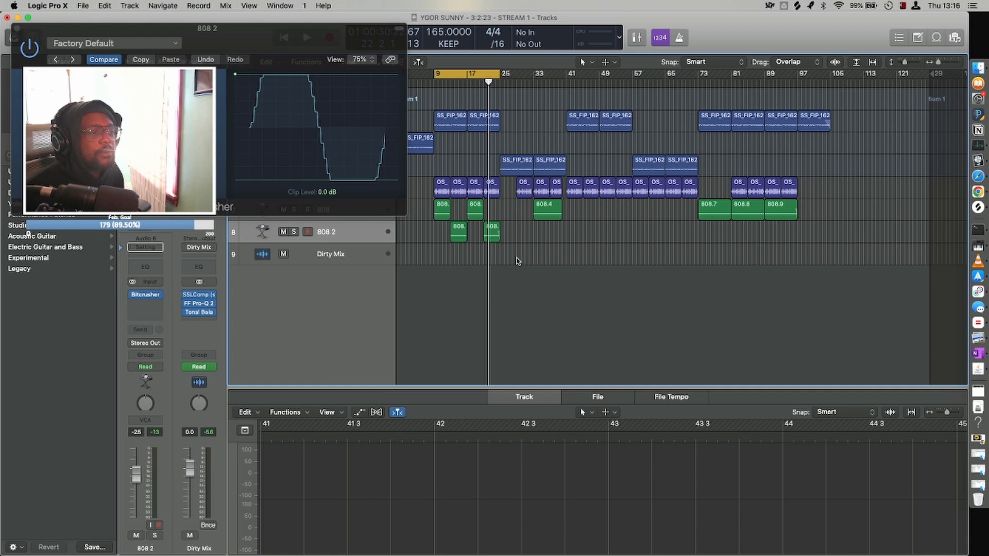
{"action": "left_click_drag", "start_coordinate": [518, 261], "coordinate": [571, 217]}
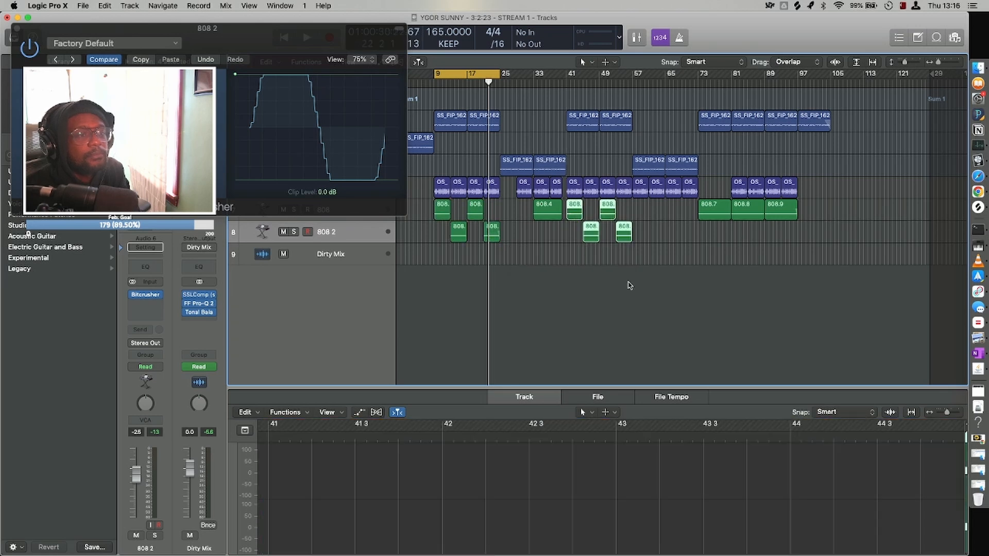
Replace the 808 regions between bars 81 and 97 with a copy of the alternating 808 and 808 2 pieces.
{"action": "left_click_drag", "start_coordinate": [789, 242], "coordinate": [751, 219]}
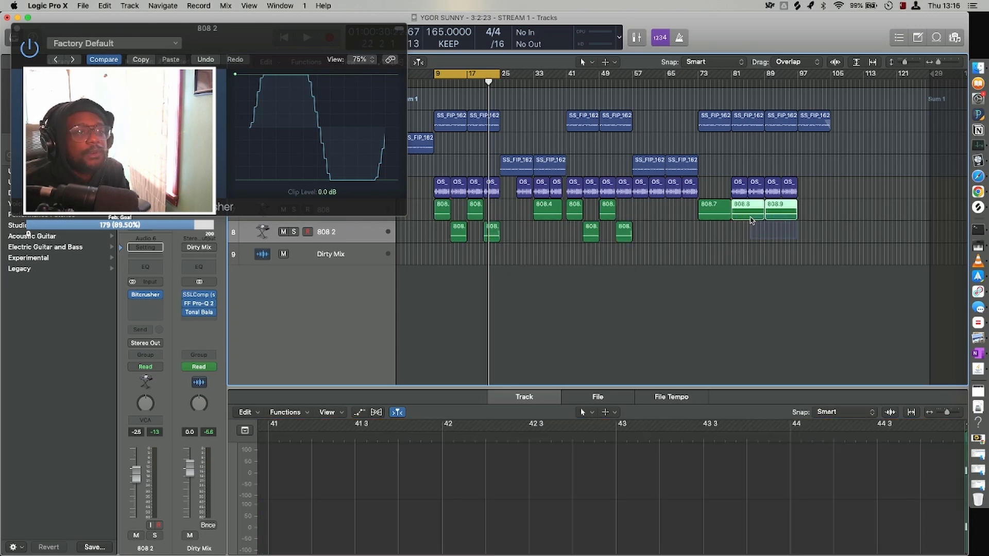
{"action": "key", "text": "Delete"}
{"action": "left_click_drag", "start_coordinate": [634, 263], "coordinate": [739, 211]}
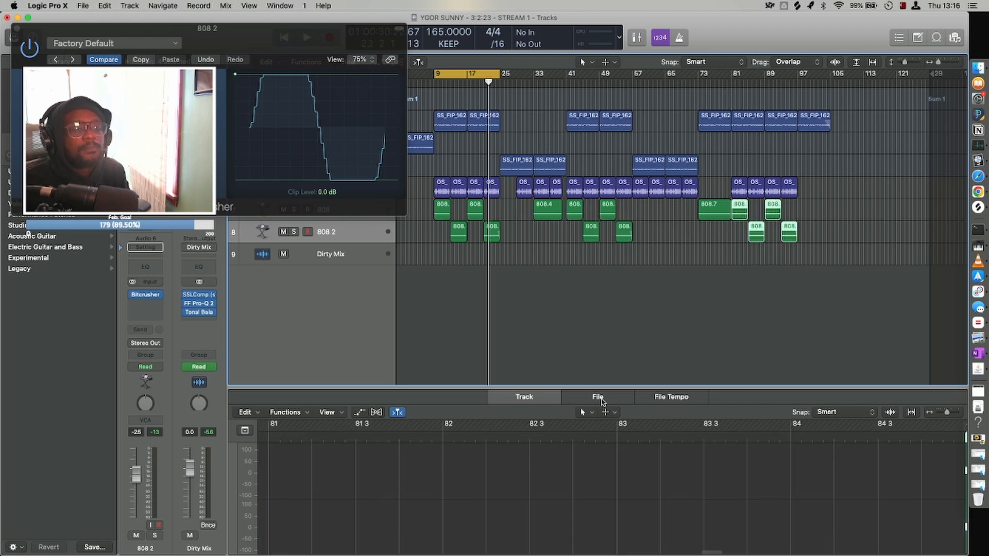
{"action": "left_click", "coordinate": [636, 320]}
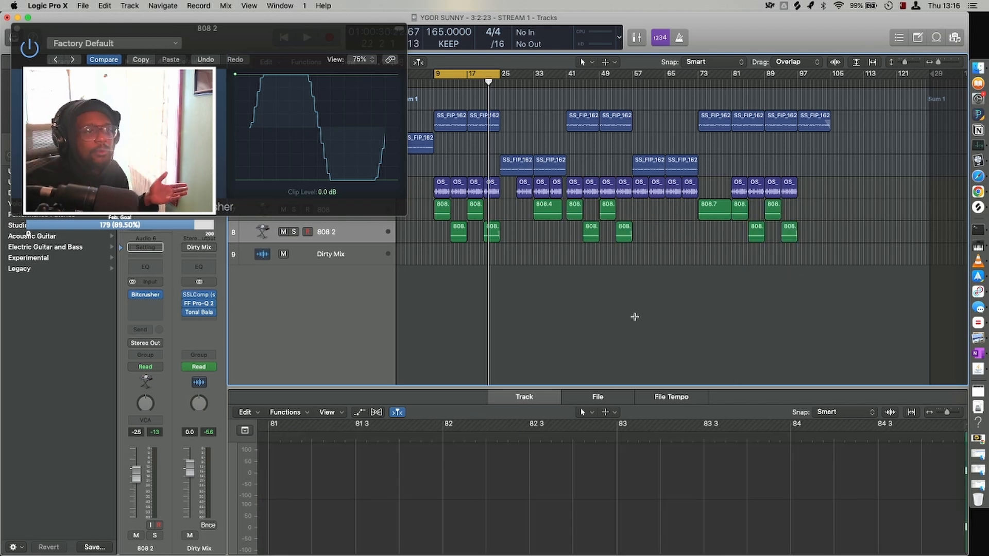
Close the Bitcrusher plug-in window of the 808 2 track.
{"action": "key", "text": "super+Up"}
{"action": "key", "text": "super+Down"}
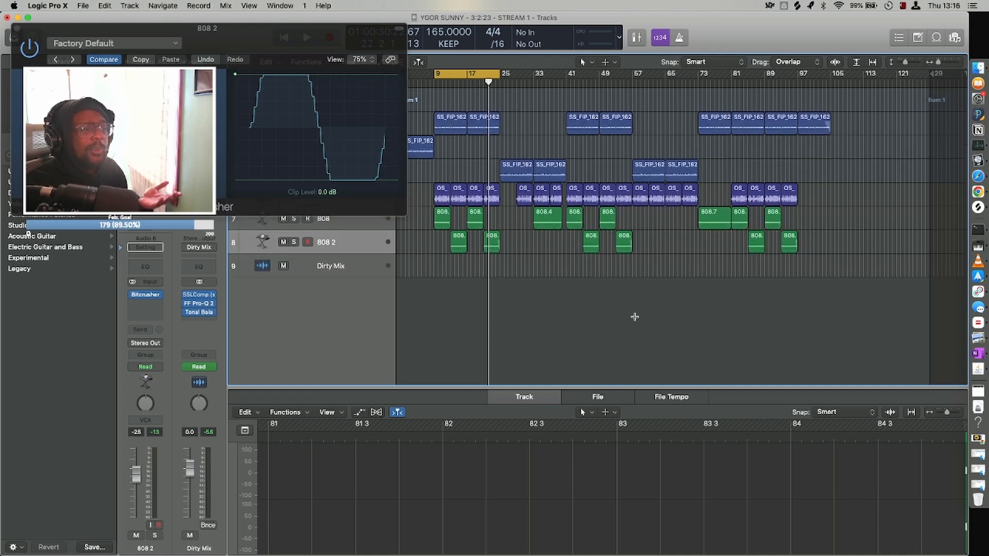
{"action": "key", "text": "super+Right"}
{"action": "key", "text": "super+Up"}
{"action": "key", "text": "super+Left"}
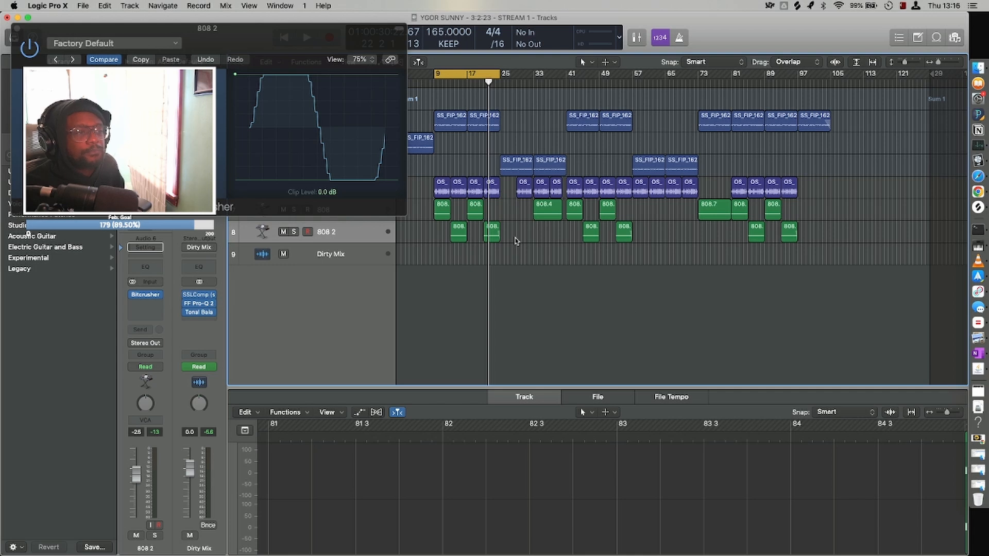
{"action": "left_click", "coordinate": [211, 46]}
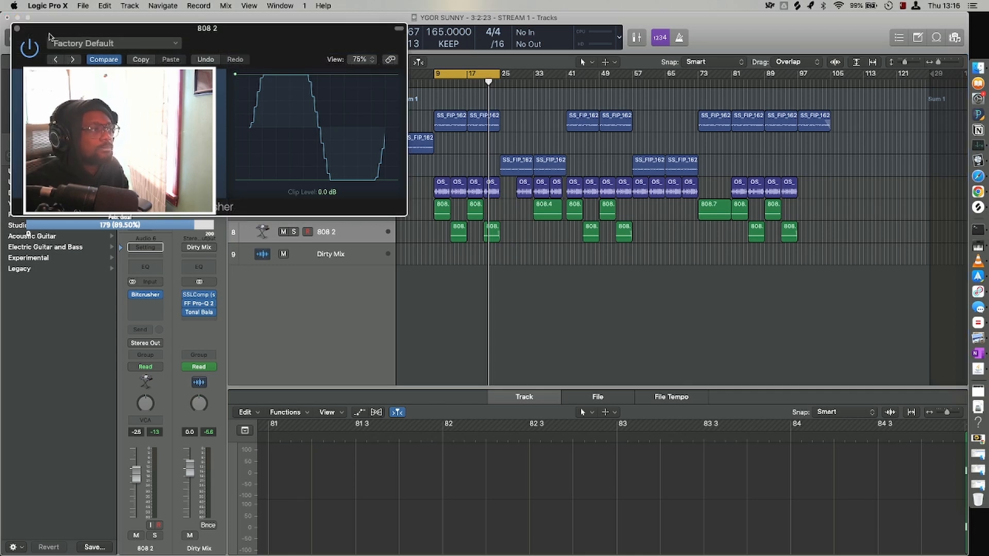
{"action": "left_click", "coordinate": [17, 30]}
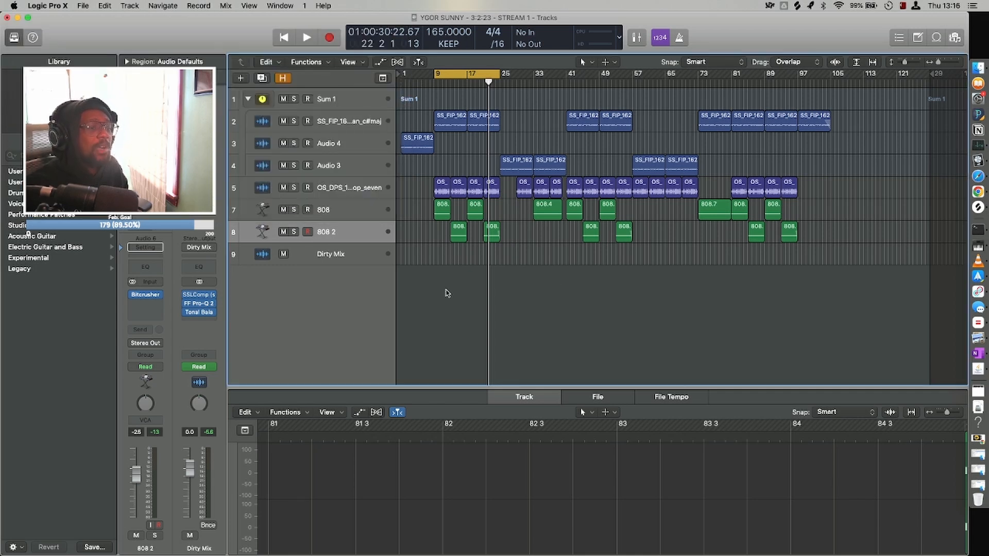
Look over the whole arrangement, checking the alternating 808 and 808 2 regions against the guitar and drum loops.
{"action": "key", "text": "super+Right"}
{"action": "key", "text": "super+Down"}
{"action": "key", "text": "super+Down"}
{"action": "key", "text": "super+Left"}
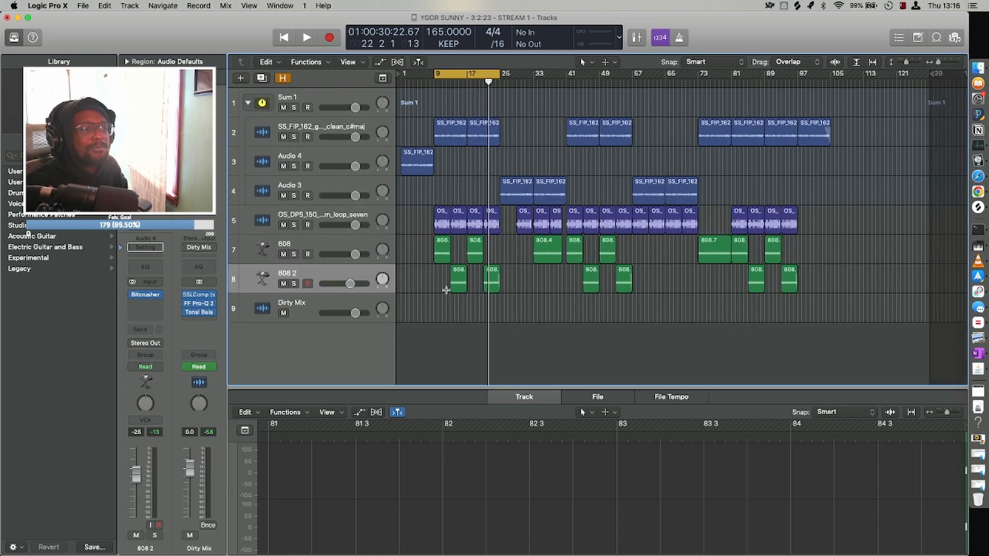
{"action": "key", "text": "super+Up"}
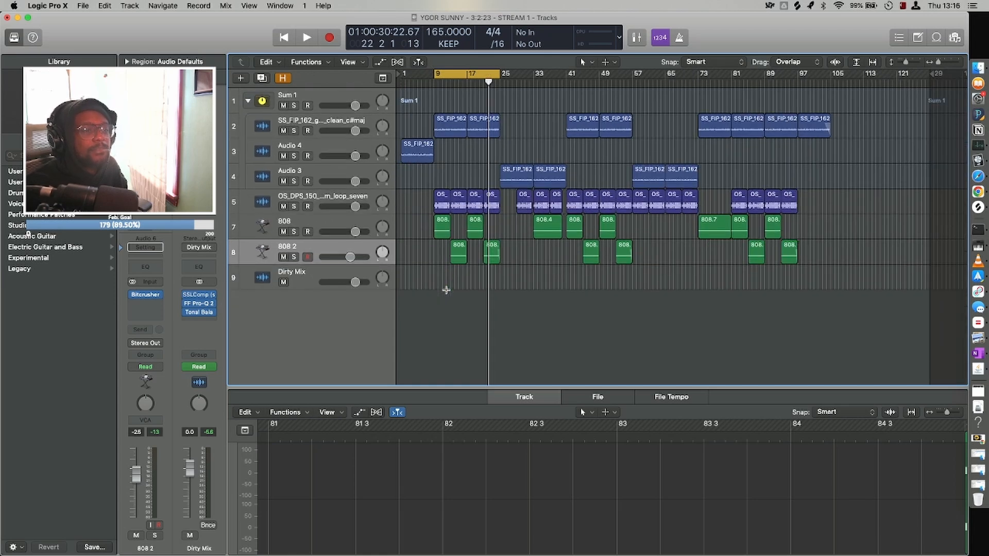
{"action": "key", "text": "super+Up"}
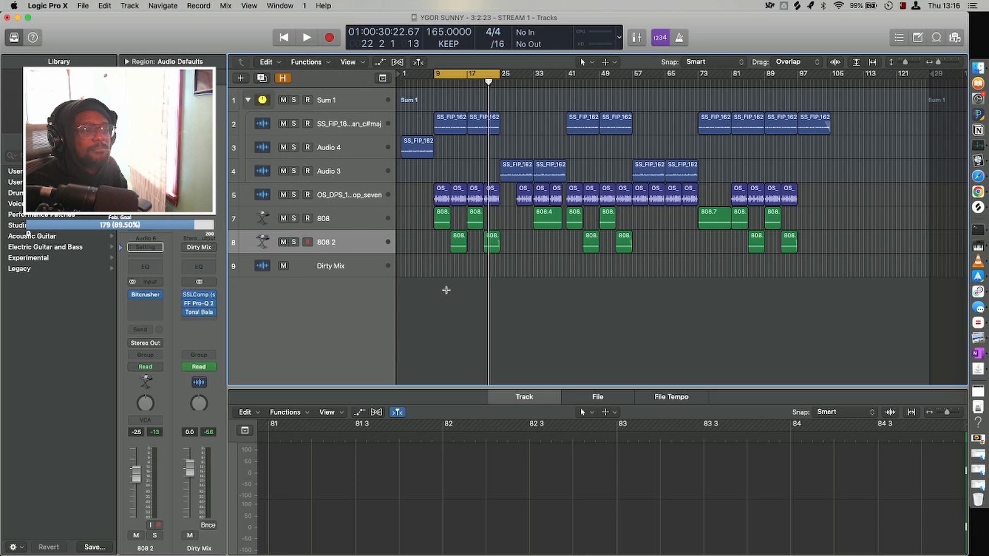
{"action": "key", "text": "super+Up"}
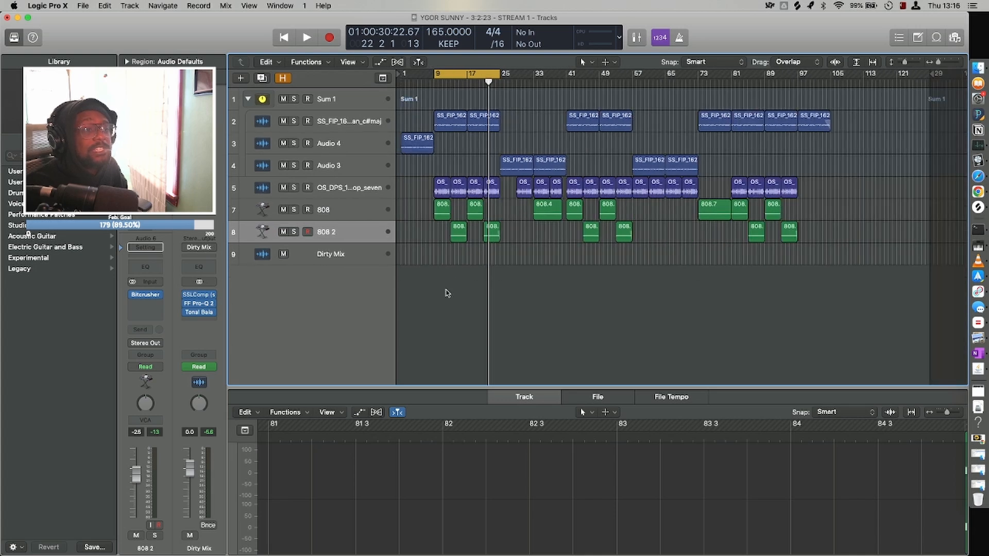
{"action": "key", "text": "super+Right"}
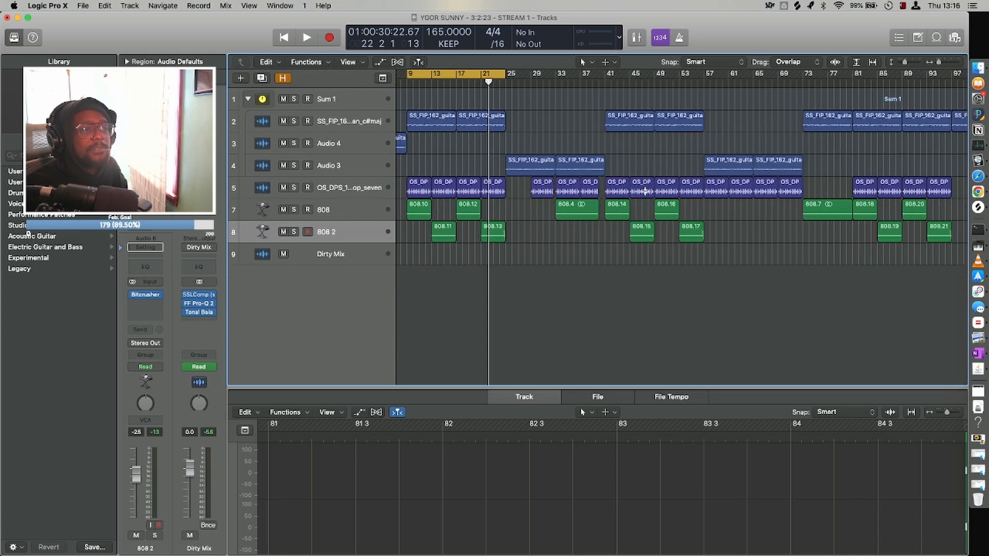
{"action": "key", "text": "super+Down"}
{"action": "key", "text": "super+Down"}
{"action": "key", "text": "super+Down"}
{"action": "key", "text": "super+Down"}
{"action": "key", "text": "super+Down"}
{"action": "key", "text": "super+Up"}
{"action": "key", "text": "super+Left"}
{"action": "key", "text": "super+Left"}
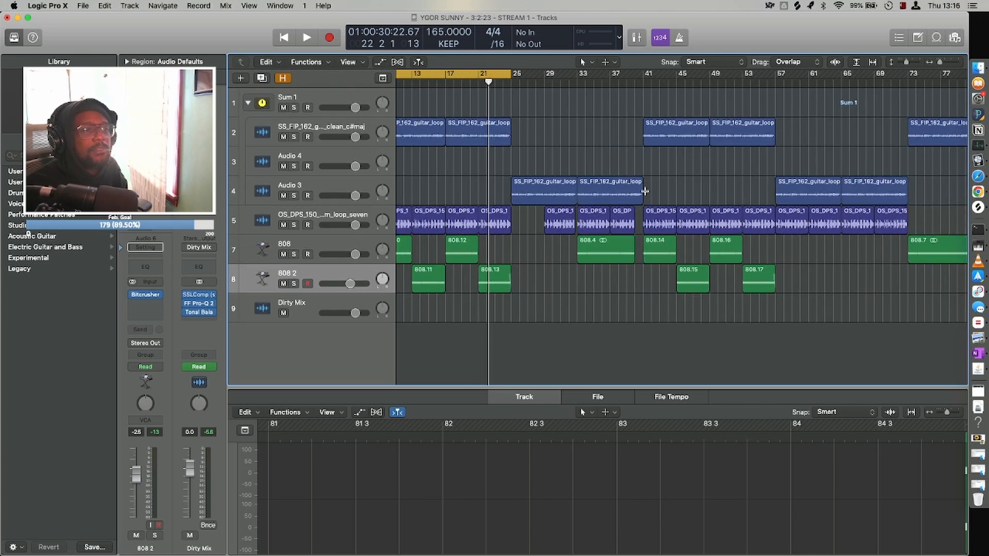
{"action": "key", "text": "super+Right"}
{"action": "scroll", "coordinate": [646, 193], "scroll_direction": "left", "scroll_amount": 3}
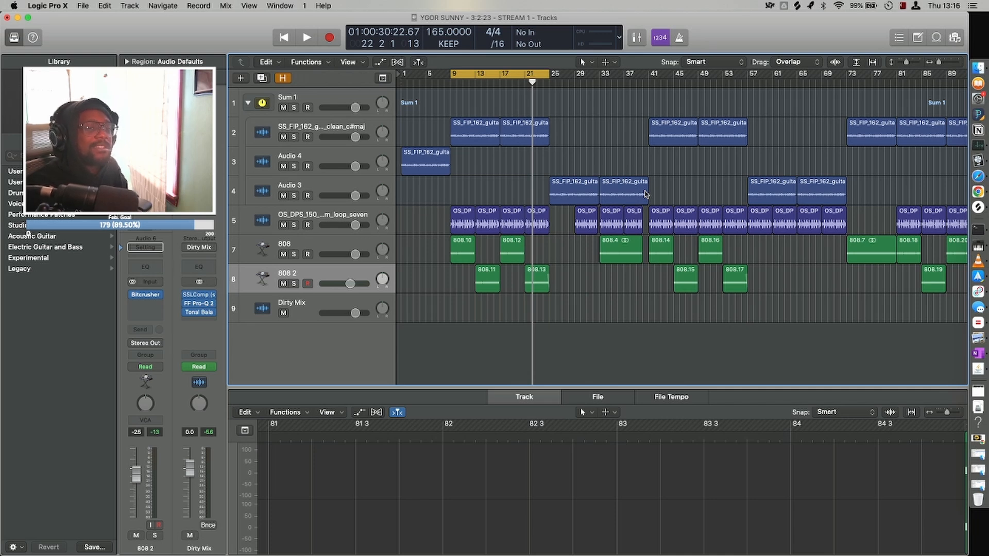
{"action": "scroll", "coordinate": [645, 194], "scroll_direction": "right", "scroll_amount": 10}
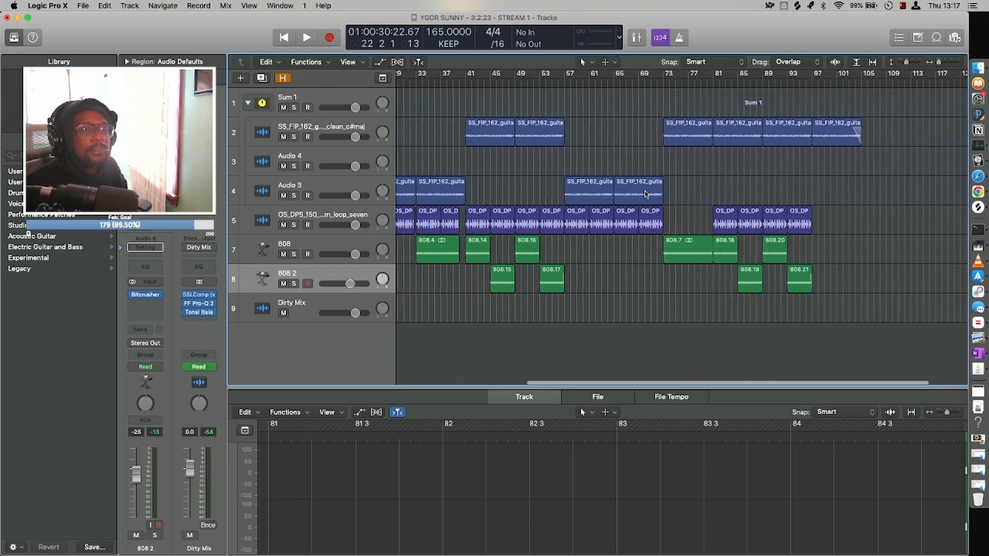
{"action": "scroll", "coordinate": [645, 193], "scroll_direction": "left", "scroll_amount": 10}
{"action": "key", "text": "super+Left"}
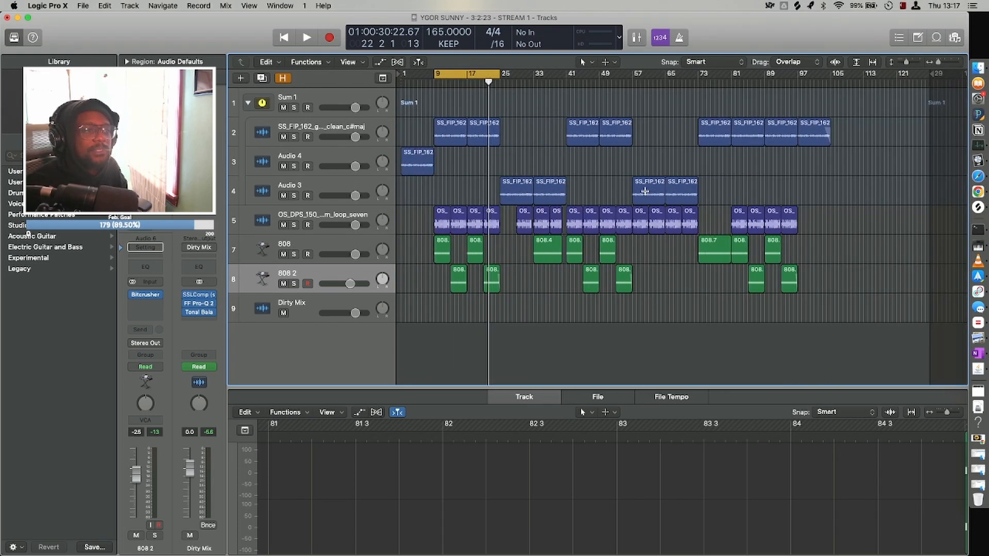
{"action": "key", "text": "super+Up"}
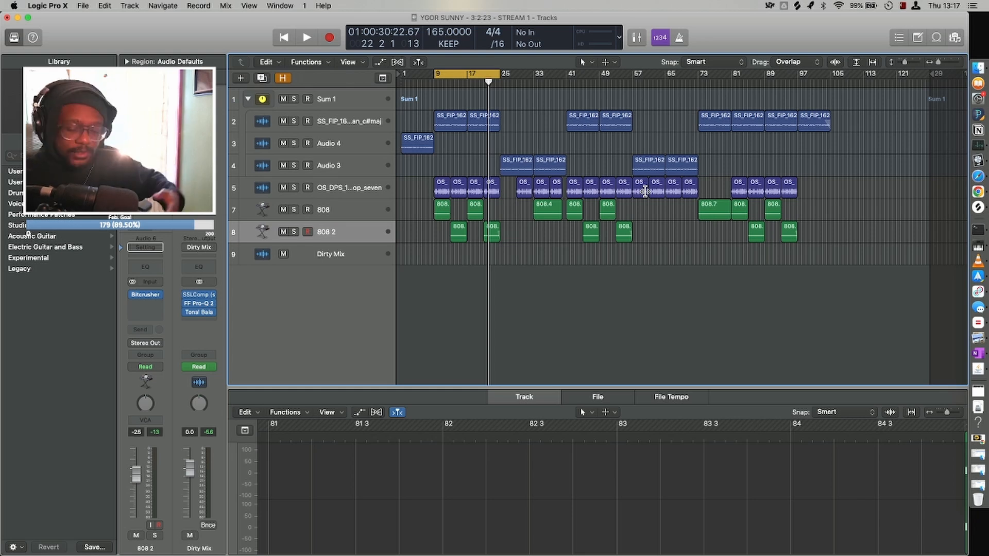
Return the playhead to the start of the project at bar 1.
{"action": "key", "text": "super+Right"}
{"action": "key", "text": "super+Right"}
{"action": "key", "text": "super+Down"}
{"action": "key", "text": "super+Down"}
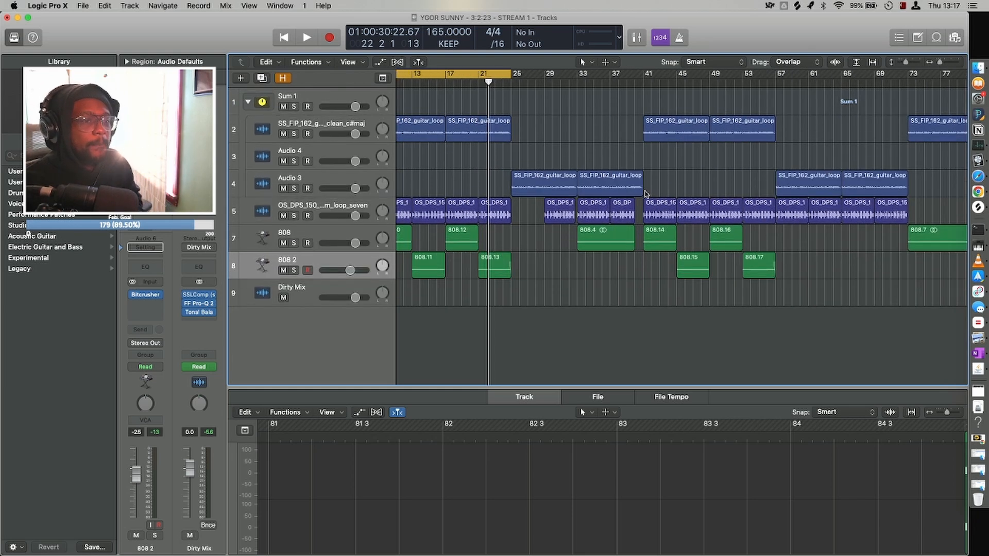
{"action": "scroll", "coordinate": [644, 191], "scroll_direction": "left", "scroll_amount": 5}
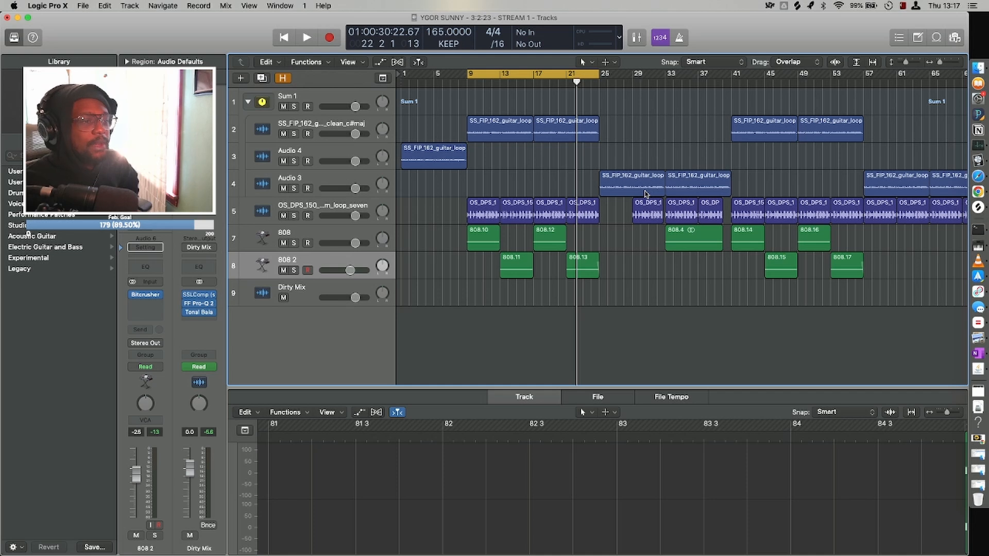
{"action": "key", "text": "super+Left"}
{"action": "key", "text": "Return"}
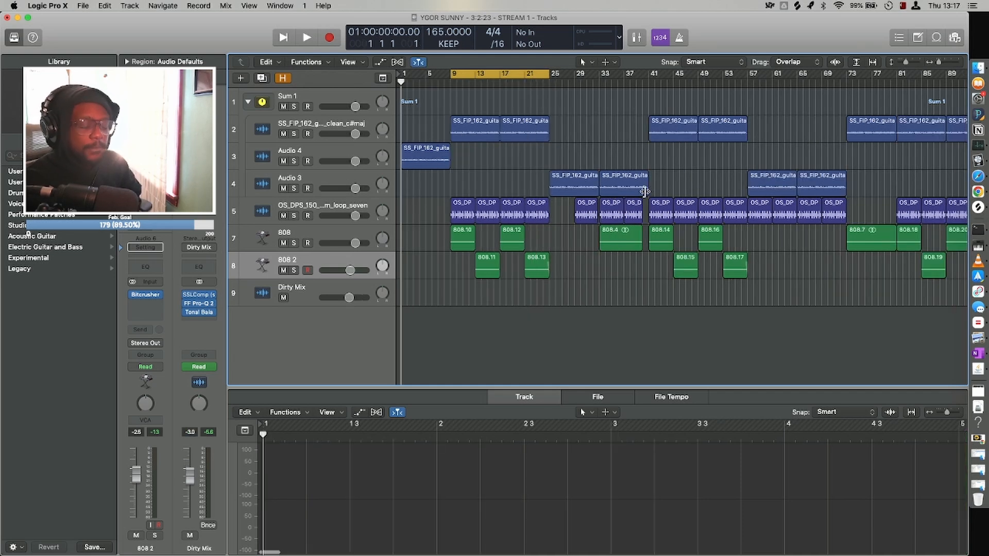
Show the automation lanes on the tracks, including the Dirty Mix volume curve.
{"action": "key", "text": "a"}
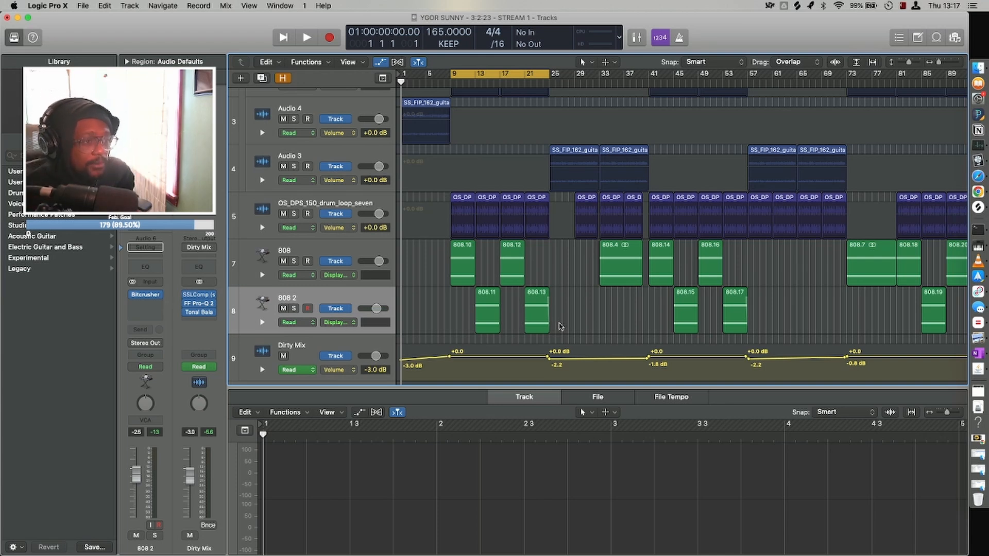
{"action": "key", "text": "a"}
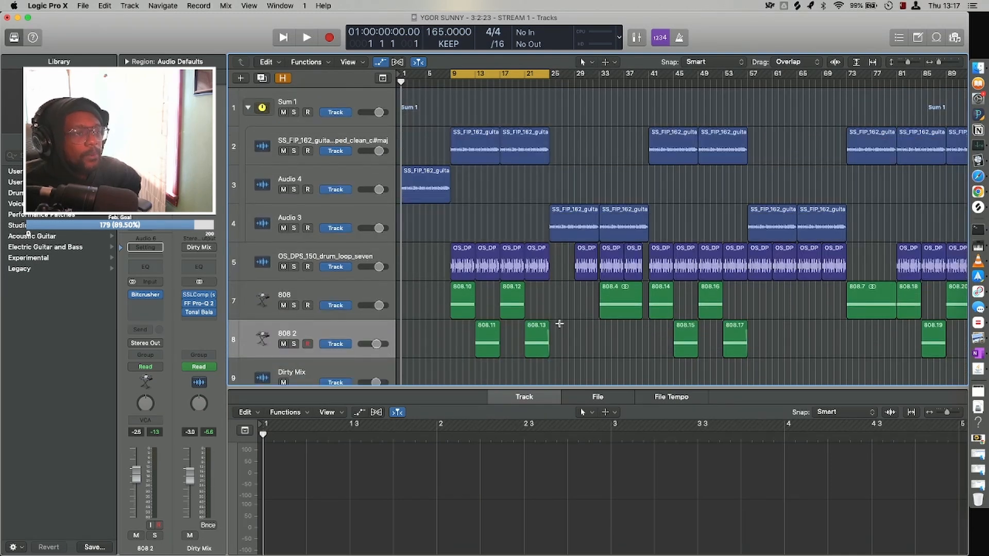
{"action": "key", "text": "a"}
{"action": "key", "text": "a"}
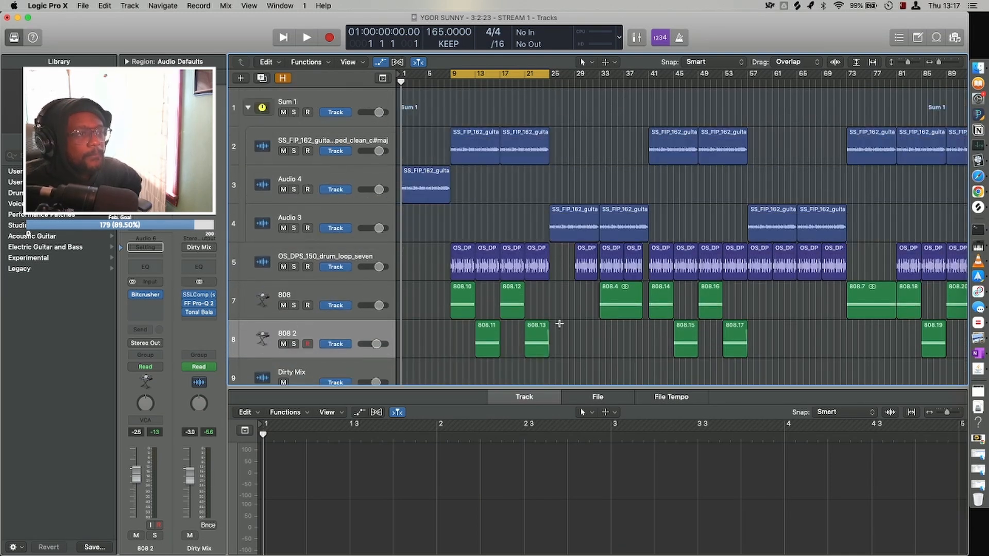
{"action": "key", "text": "a"}
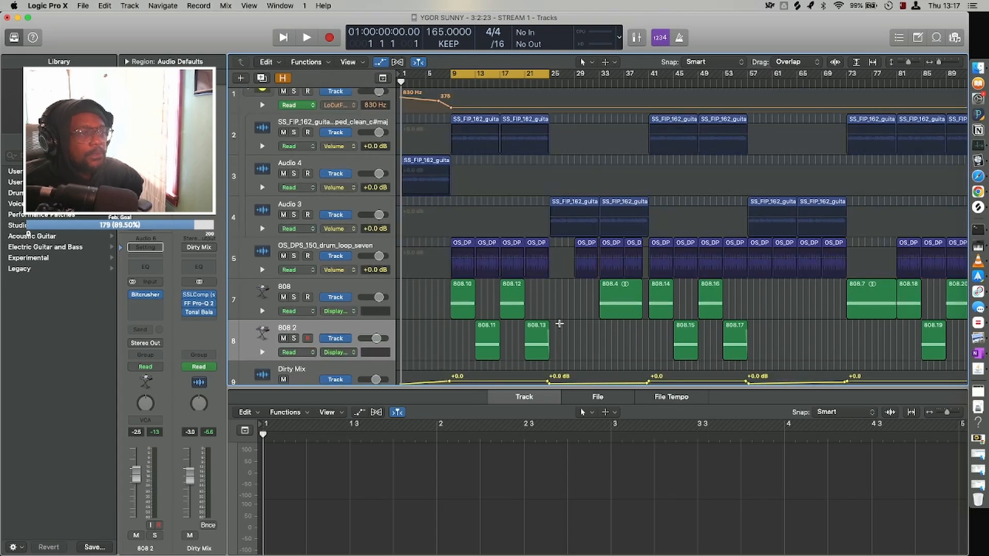
{"action": "key", "text": "super+Down"}
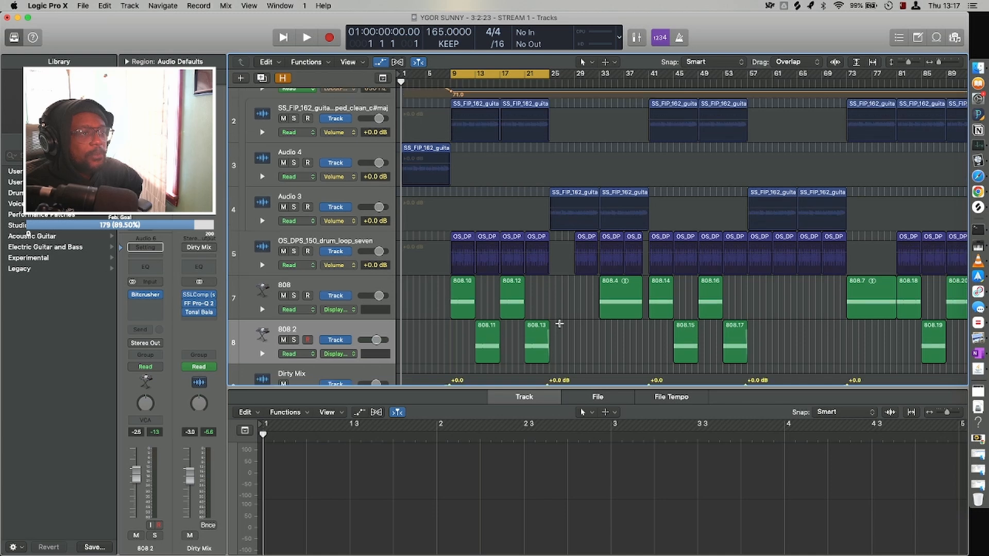
{"action": "key", "text": "a"}
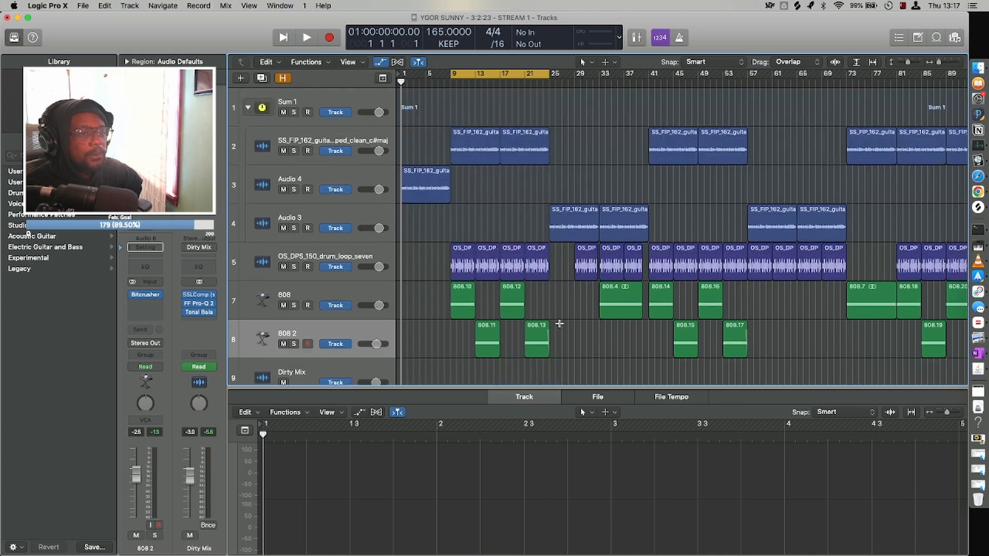
{"action": "key", "text": "super+Left"}
{"action": "key", "text": "super+Right"}
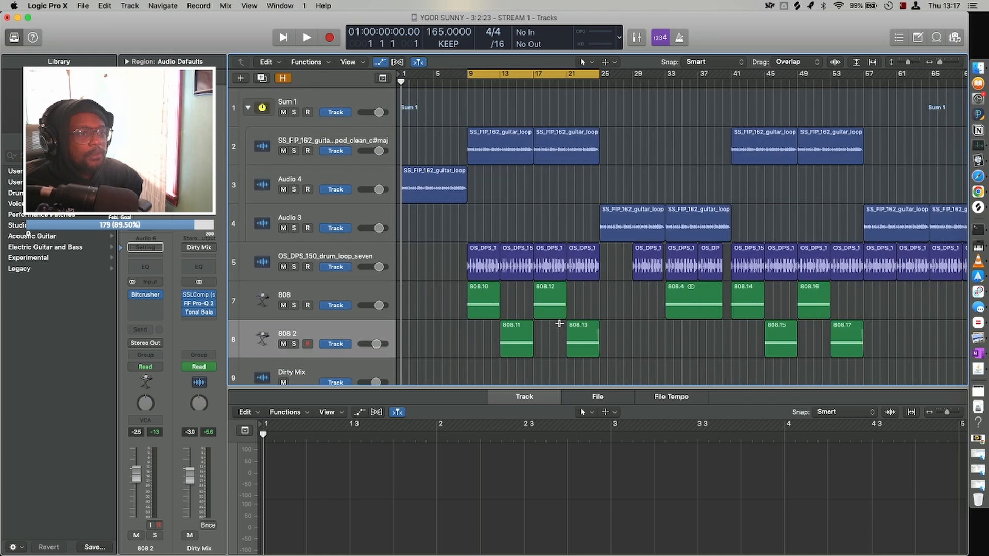
{"action": "key", "text": "a"}
{"action": "key", "text": "a"}
{"action": "key", "text": "a"}
{"action": "key", "text": "a"}
{"action": "key", "text": "a"}
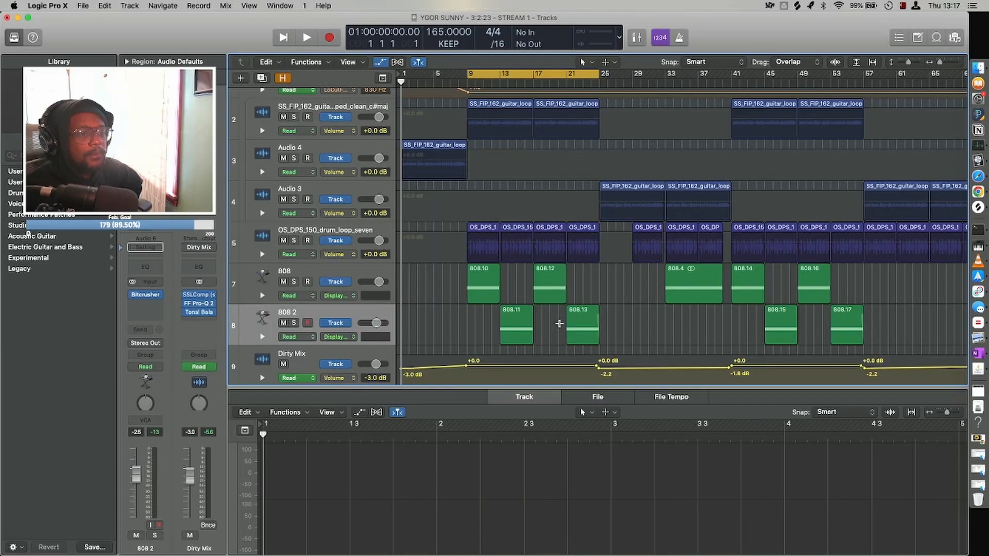
Lower the Dirty Mix volume automation point just before bar 9 to -1.3 dB.
{"action": "key", "text": "super+Left"}
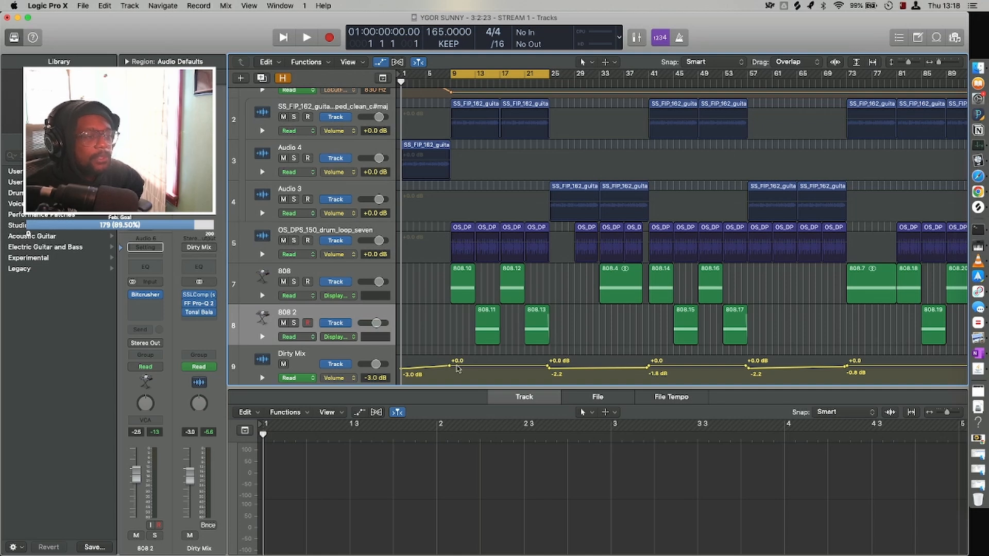
{"action": "left_click", "coordinate": [449, 365]}
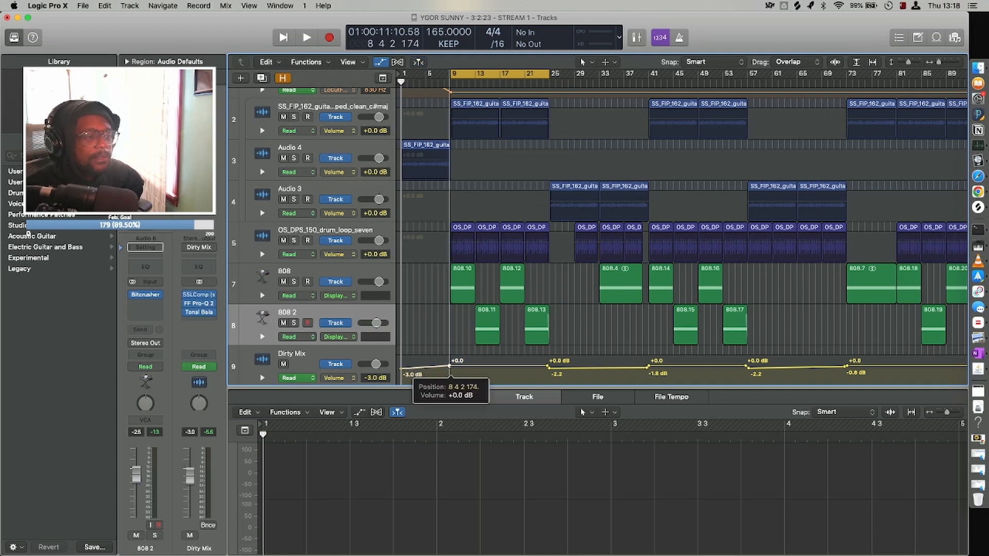
{"action": "left_click_drag", "start_coordinate": [449, 366], "coordinate": [449, 369]}
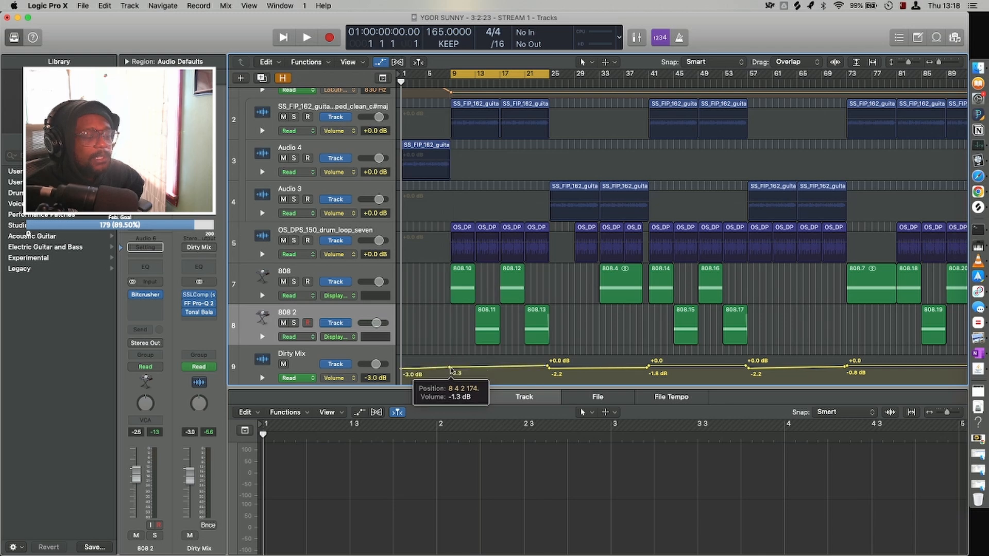
Examine the remaining Dirty Mix volume automation points from bar 25 to the end of the song.
{"action": "left_click", "coordinate": [548, 367]}
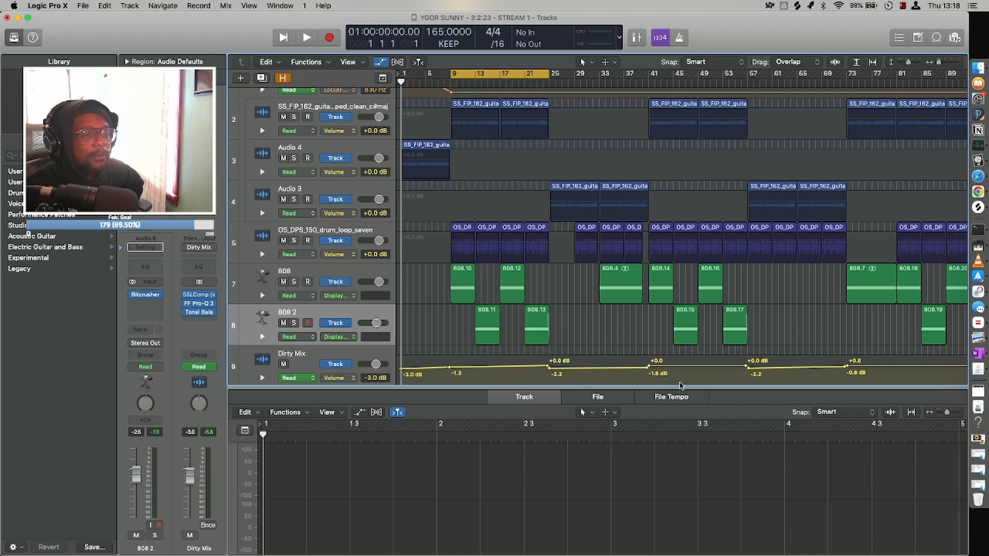
{"action": "scroll", "coordinate": [679, 384], "scroll_direction": "right", "scroll_amount": 5}
{"action": "scroll", "coordinate": [680, 384], "scroll_direction": "right", "scroll_amount": 8}
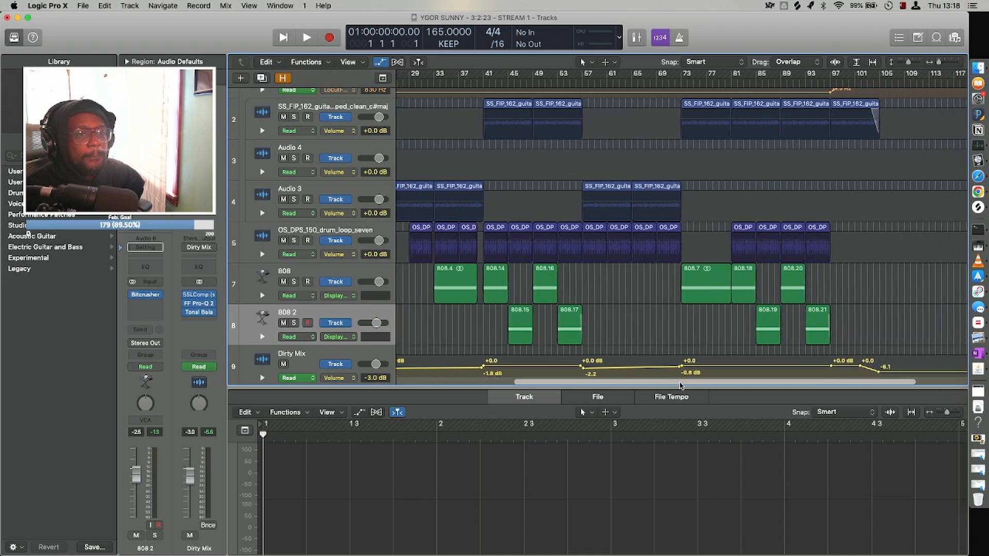
{"action": "scroll", "coordinate": [680, 385], "scroll_direction": "right", "scroll_amount": 1}
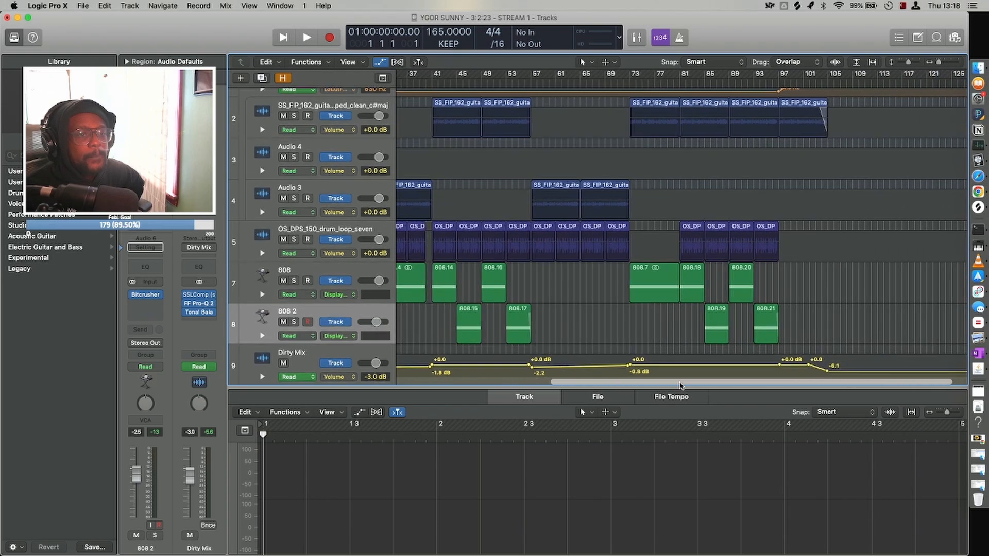
{"action": "scroll", "coordinate": [680, 385], "scroll_direction": "left", "scroll_amount": 4}
{"action": "scroll", "coordinate": [757, 387], "scroll_direction": "left", "scroll_amount": 3}
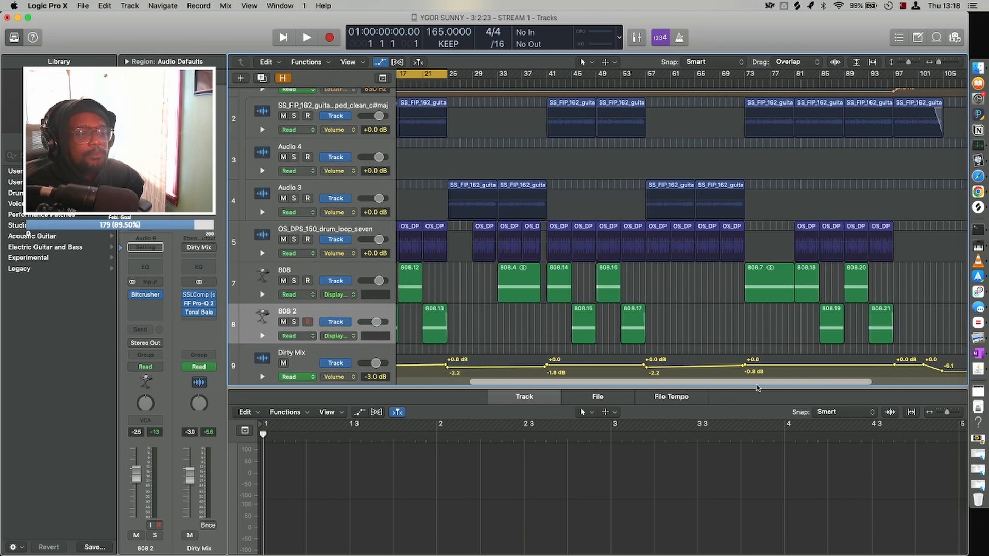
{"action": "scroll", "coordinate": [757, 388], "scroll_direction": "left", "scroll_amount": 4}
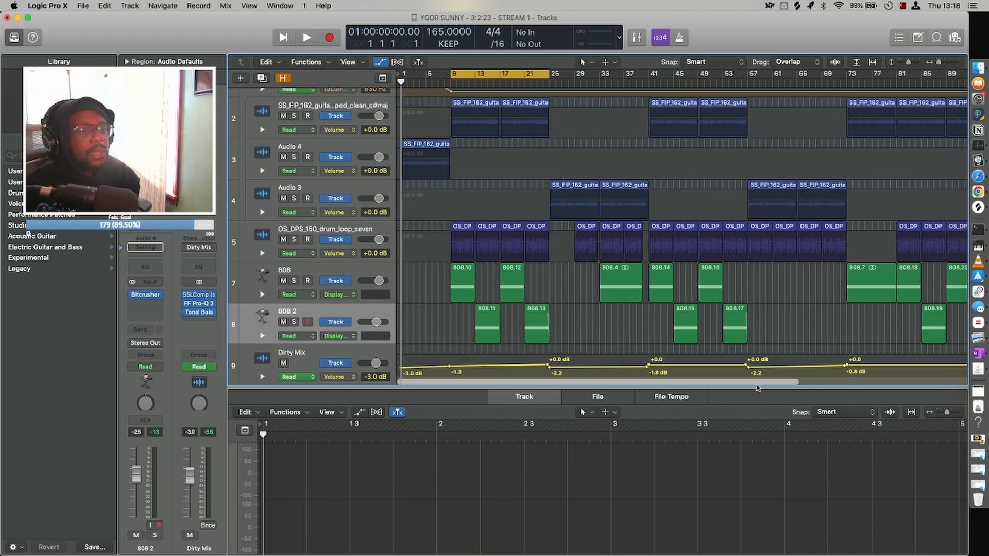
Hide the automation lanes and mute the first 808 region at bars 9–13 on the 808 track.
{"action": "scroll", "coordinate": [757, 245], "scroll_direction": "up", "scroll_amount": 3}
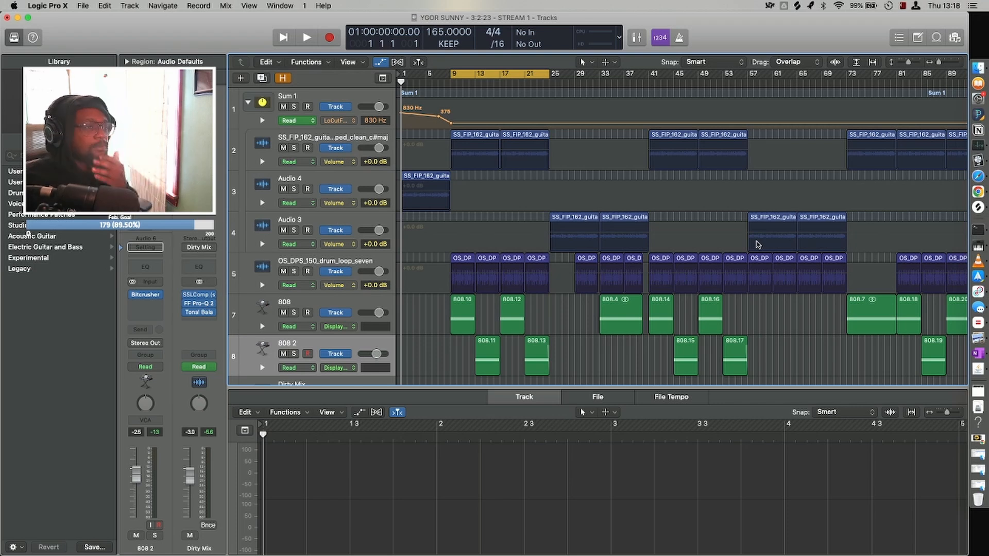
{"action": "key", "text": "super+Up"}
{"action": "key", "text": "super+Up"}
{"action": "key", "text": "super+Up"}
{"action": "key", "text": "super+Up"}
{"action": "key", "text": "super+Up"}
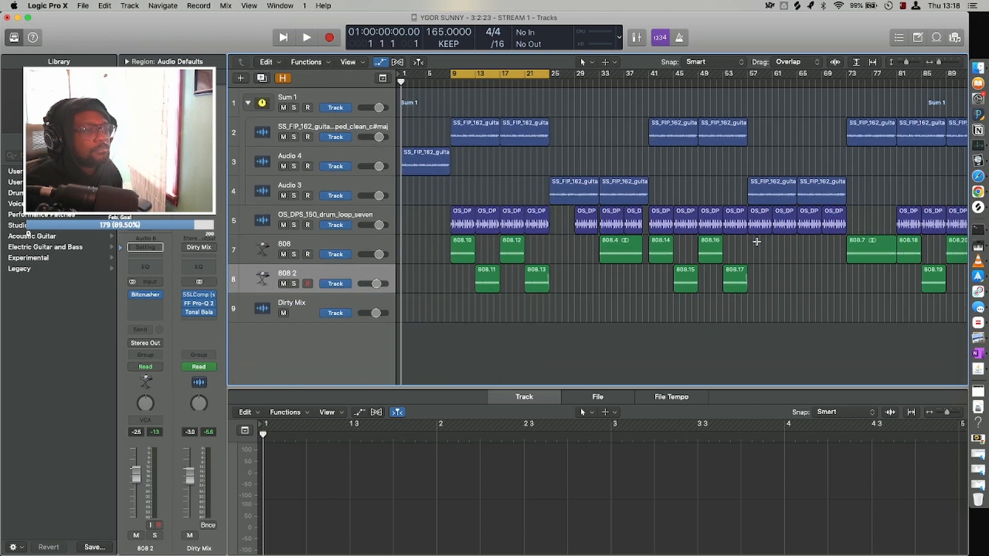
{"action": "key", "text": "super+Right"}
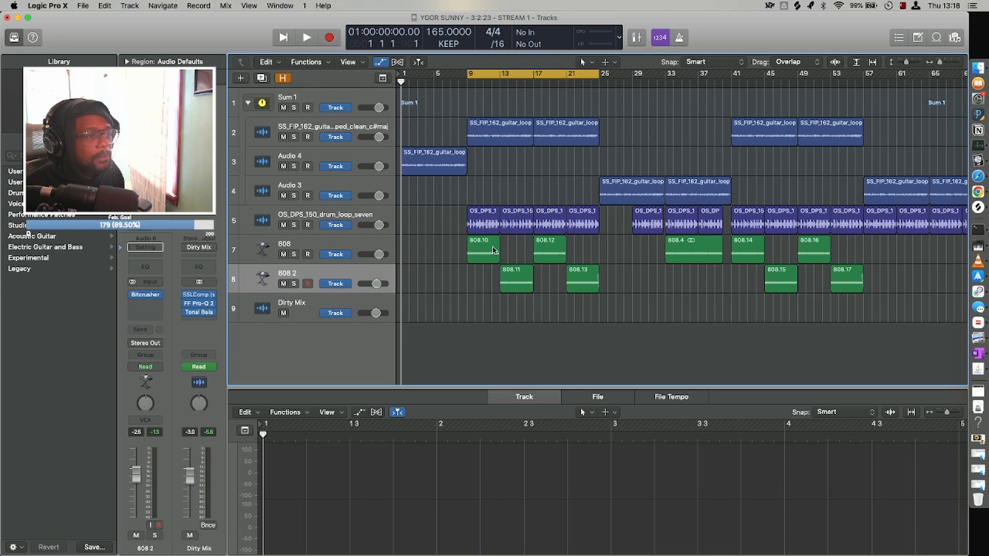
{"action": "left_click", "coordinate": [493, 250]}
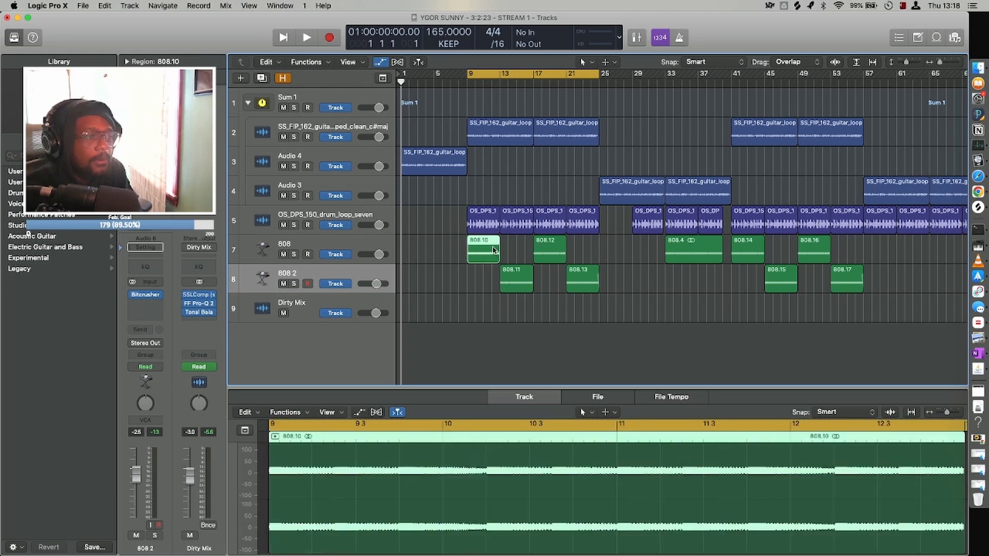
{"action": "key", "text": "ctrl+m"}
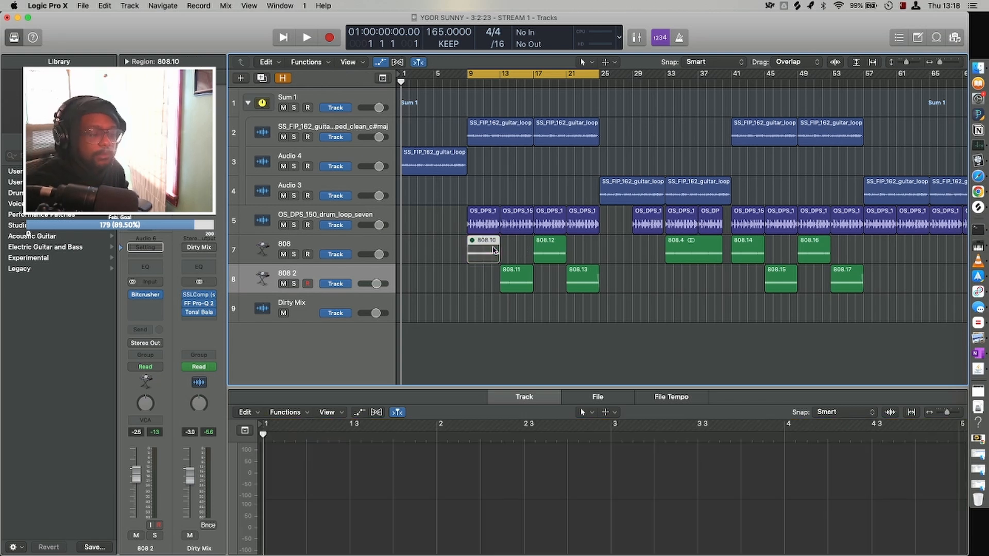
Turn off cycle mode and play the arrangement from bar 1 into the section at bar 41.
{"action": "key", "text": "c"}
{"action": "key", "text": "space"}
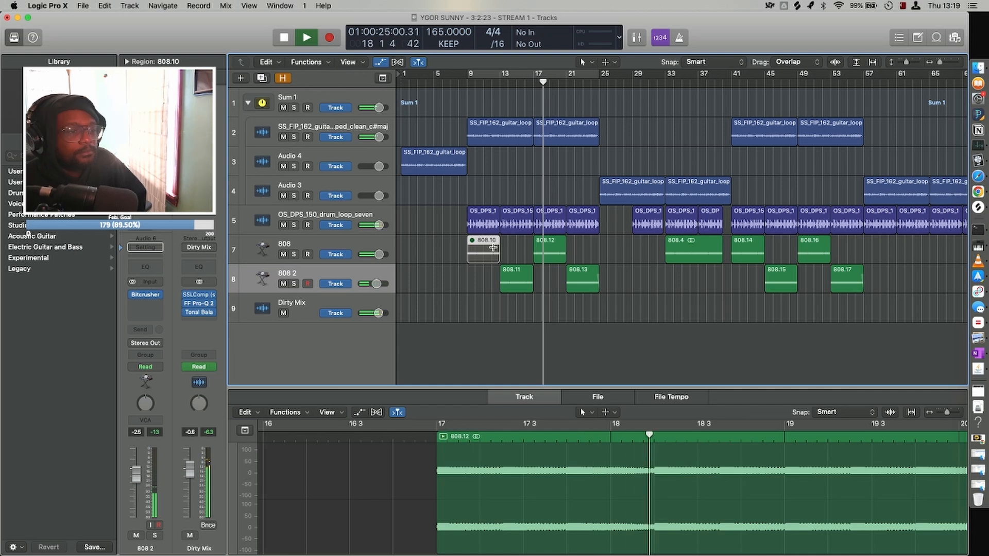
{"action": "key", "text": "super+Up"}
{"action": "key", "text": "super+Left"}
{"action": "key", "text": "super+Left"}
{"action": "key", "text": "super+Up"}
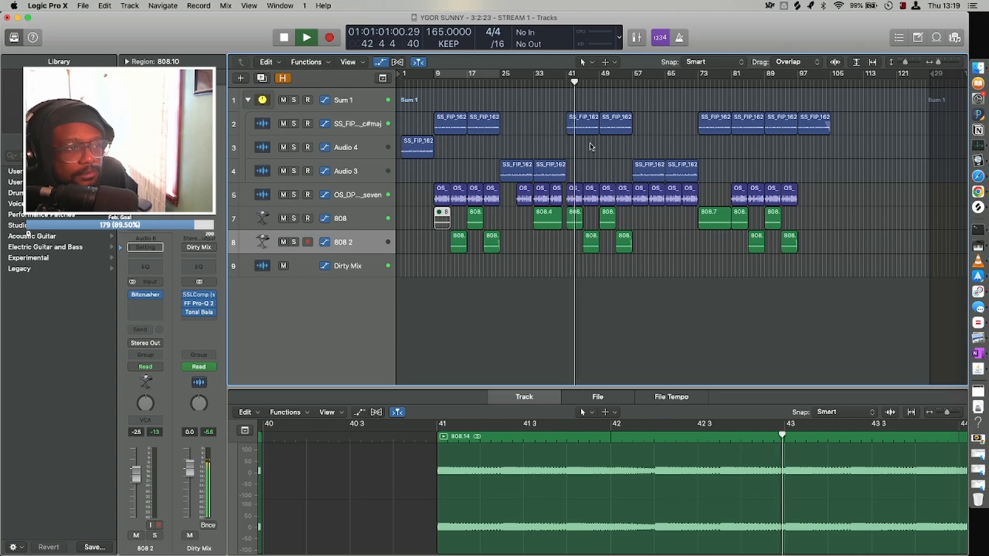
Set the cycle range to the two guitar regions at bars 41–57 and audition that section with the project notes open.
{"action": "left_click_drag", "start_coordinate": [614, 151], "coordinate": [561, 124]}
{"action": "key", "text": "super+u"}
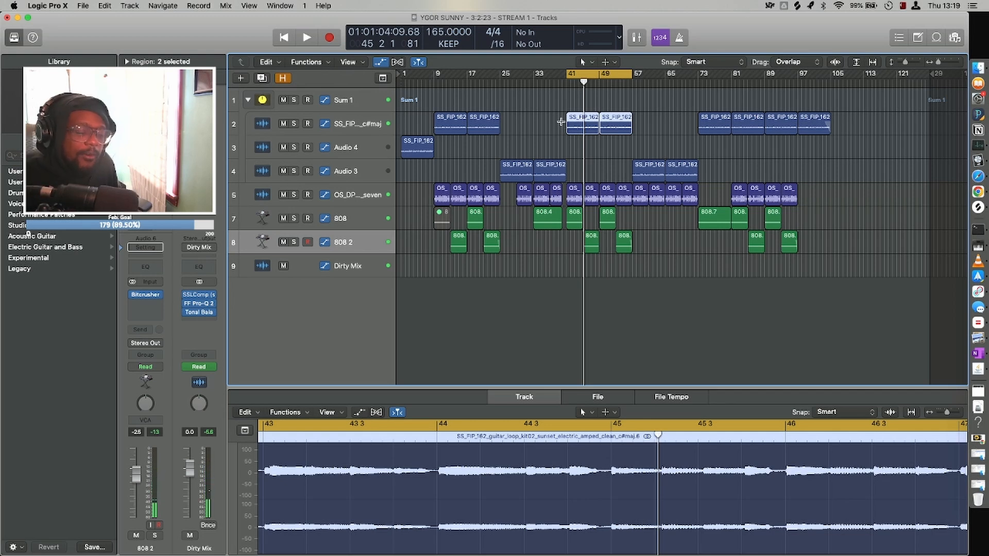
{"action": "key", "text": "alt+super+p"}
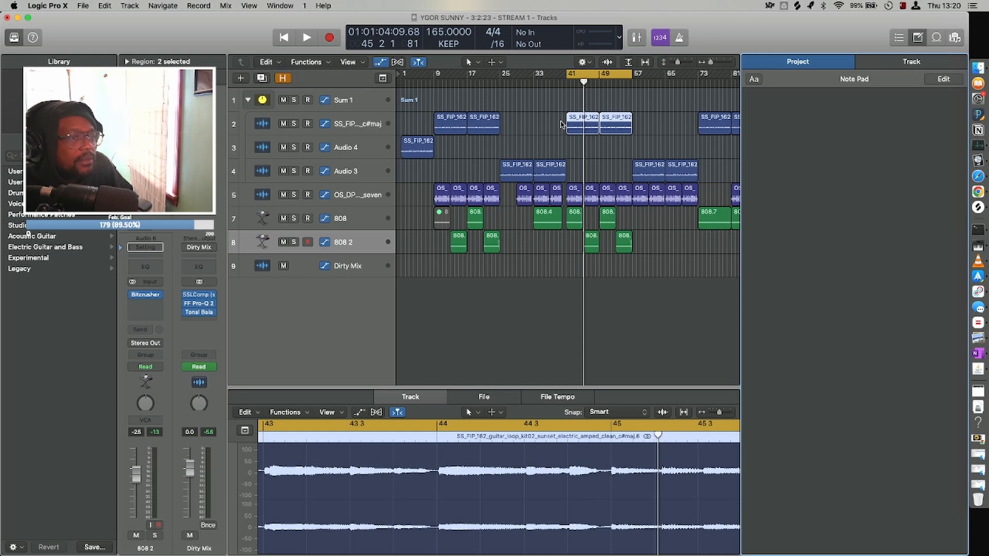
{"action": "key", "text": "shift+space"}
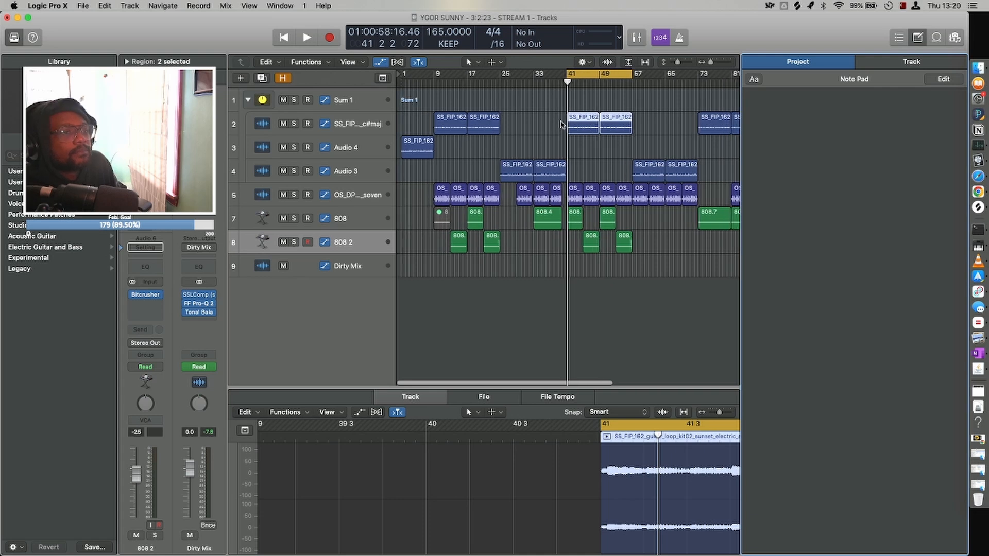
{"action": "key", "text": "space"}
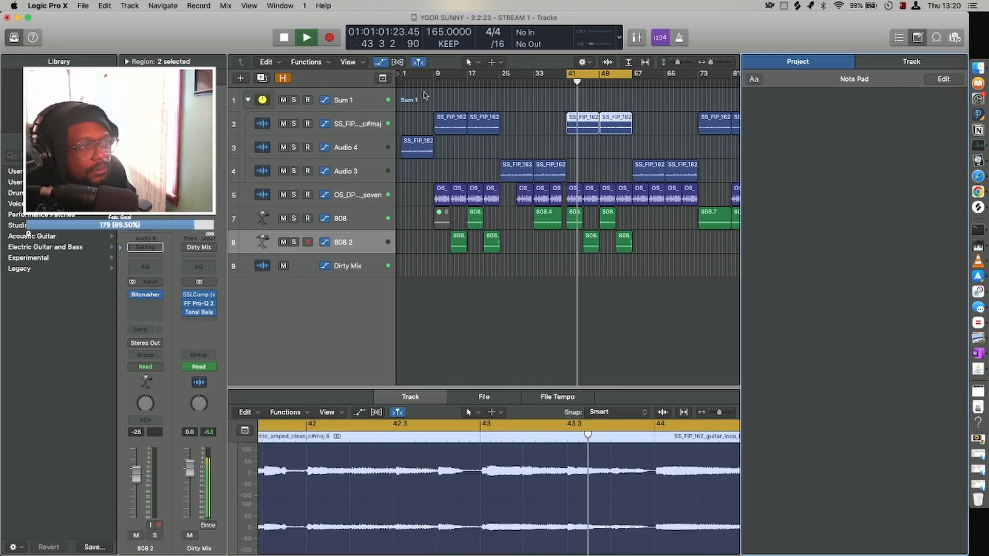
{"action": "key", "text": "space"}
{"action": "left_click_drag", "start_coordinate": [436, 75], "coordinate": [499, 113]}
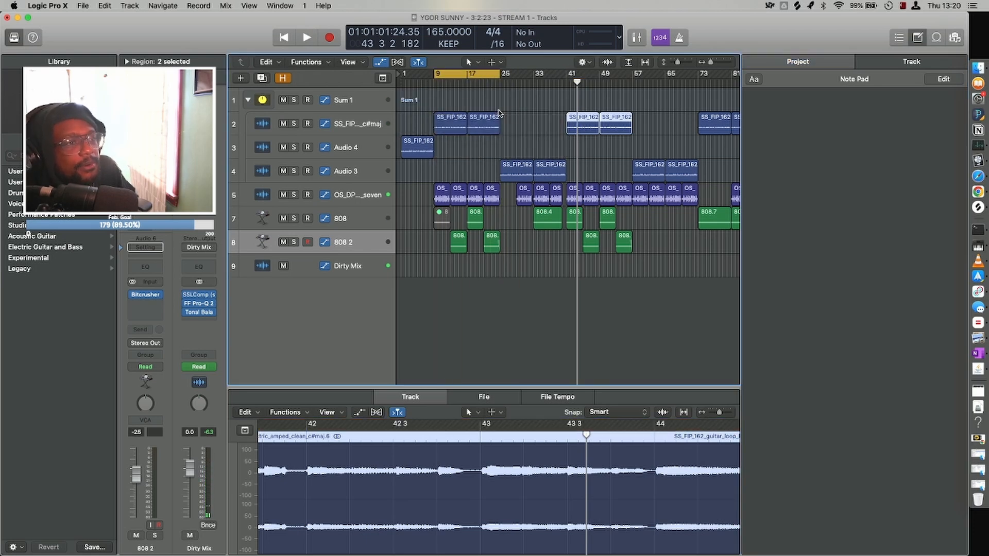
{"action": "left_click", "coordinate": [446, 76]}
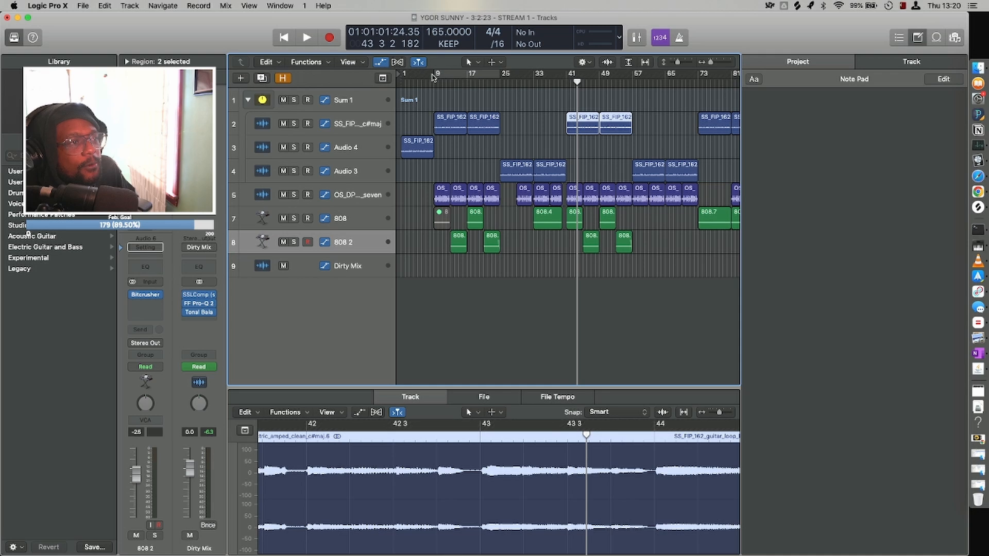
{"action": "left_click_drag", "start_coordinate": [431, 76], "coordinate": [499, 88]}
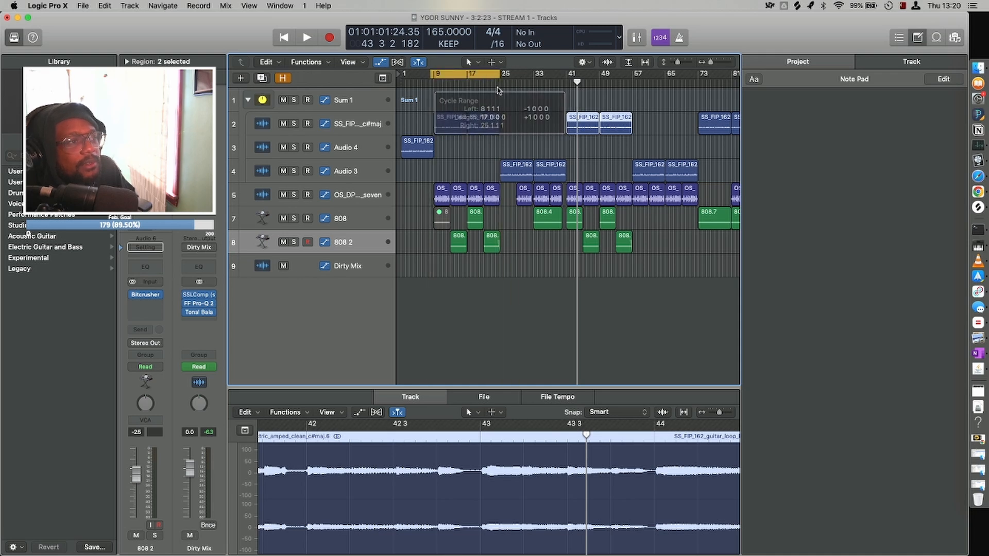
{"action": "left_click_drag", "start_coordinate": [431, 77], "coordinate": [432, 76]}
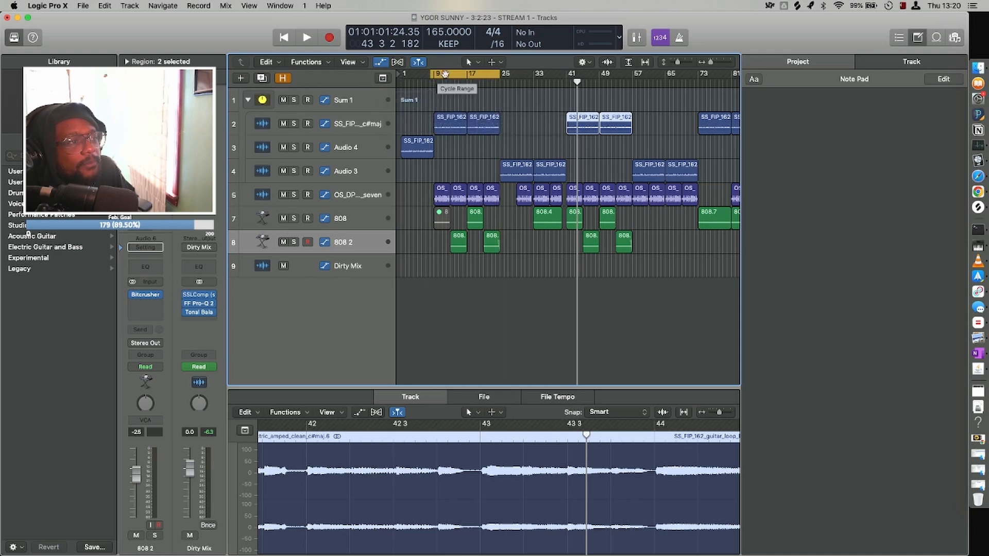
{"action": "left_click", "coordinate": [447, 77]}
Set the cycle range over the whole song, from bar 1 to about the end of the last guitar region, and save the project.
{"action": "scroll", "coordinate": [526, 106], "scroll_direction": "right", "scroll_amount": 1}
{"action": "scroll", "coordinate": [526, 105], "scroll_direction": "right", "scroll_amount": 8}
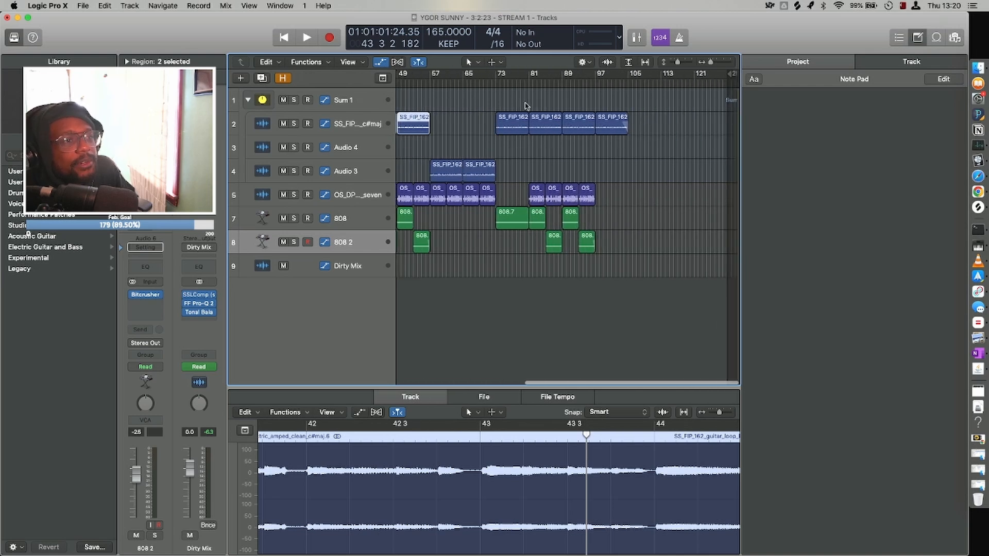
{"action": "left_click_drag", "start_coordinate": [633, 77], "coordinate": [190, 24]}
{"action": "key", "text": "super+s"}
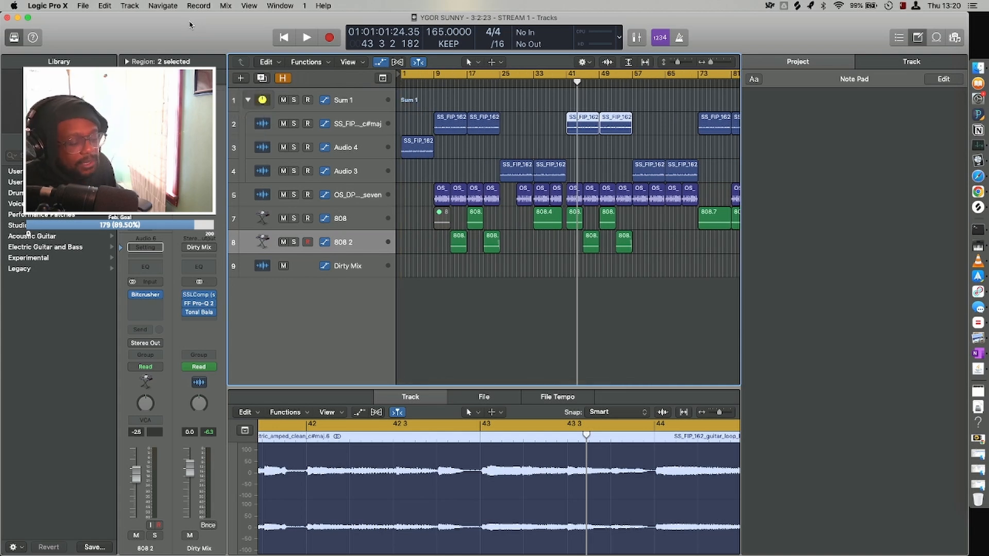